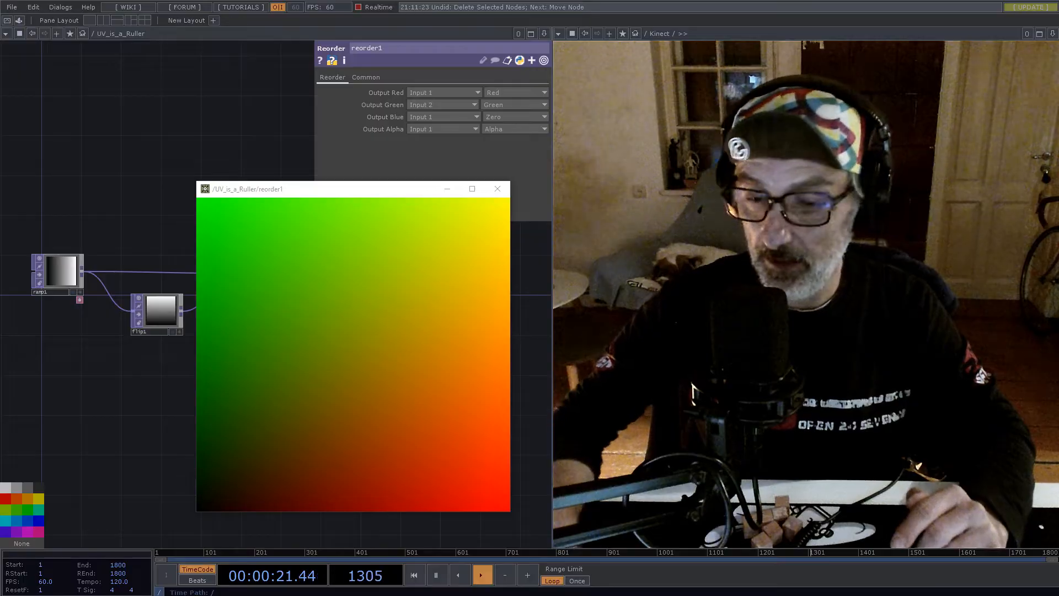
- Close the floating reorder1 viewer and the Kinect pane so a single network editor remains
{"action": "scroll", "coordinate": [85, 256], "scroll_direction": "up", "scroll_amount": 3}
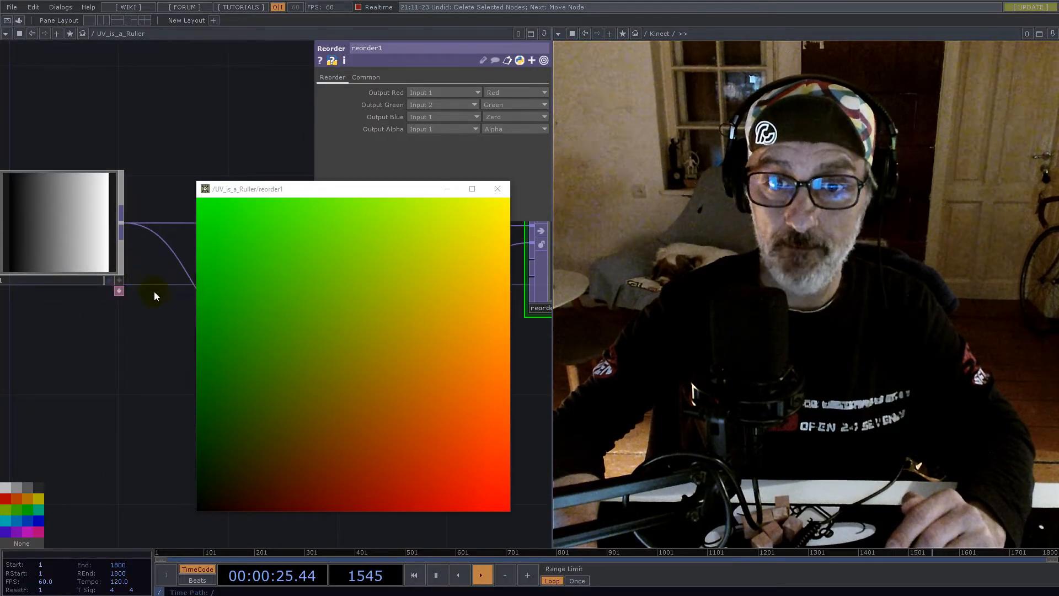
{"action": "scroll", "coordinate": [154, 290], "scroll_direction": "down", "scroll_amount": 5}
{"action": "left_click", "coordinate": [497, 189]}
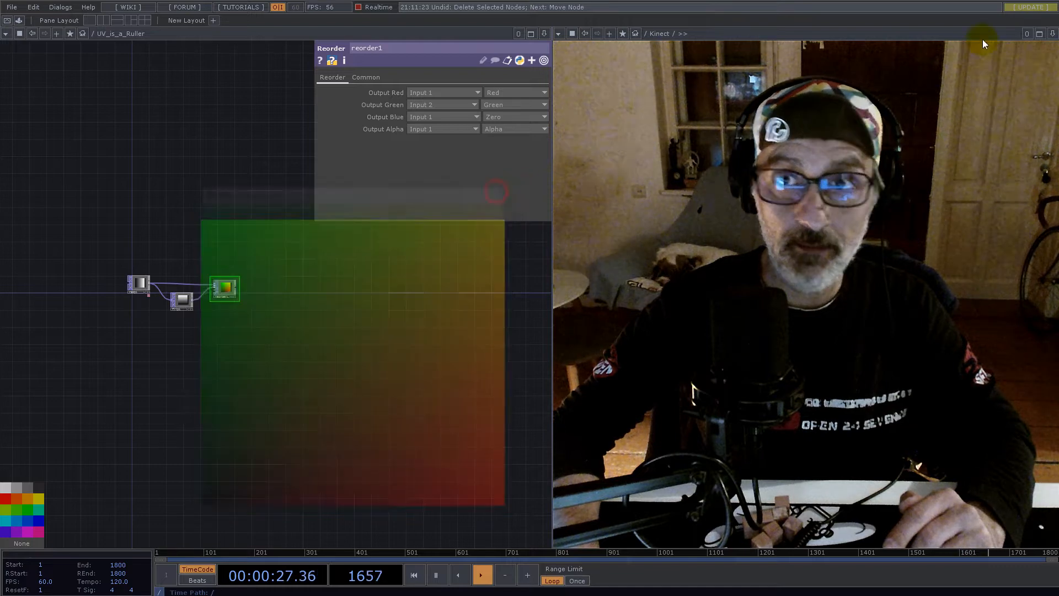
{"action": "left_click", "coordinate": [1053, 34]}
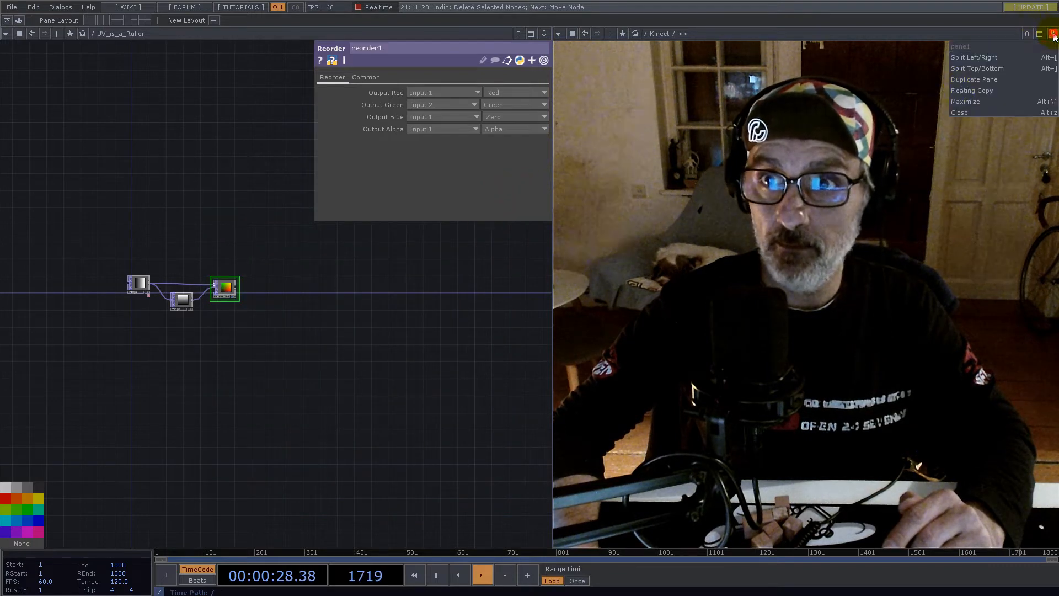
{"action": "left_click", "coordinate": [965, 114]}
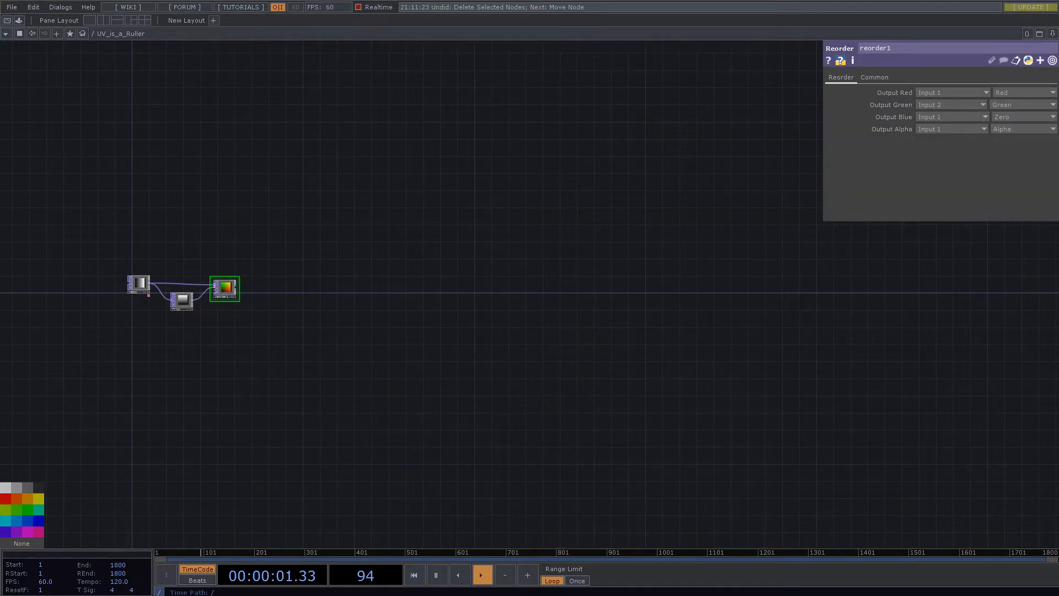
- Go from the UV_is_a_Ruller network into project1 and delete all of its default operators
{"action": "scroll", "coordinate": [436, 368], "scroll_direction": "down", "scroll_amount": 10}
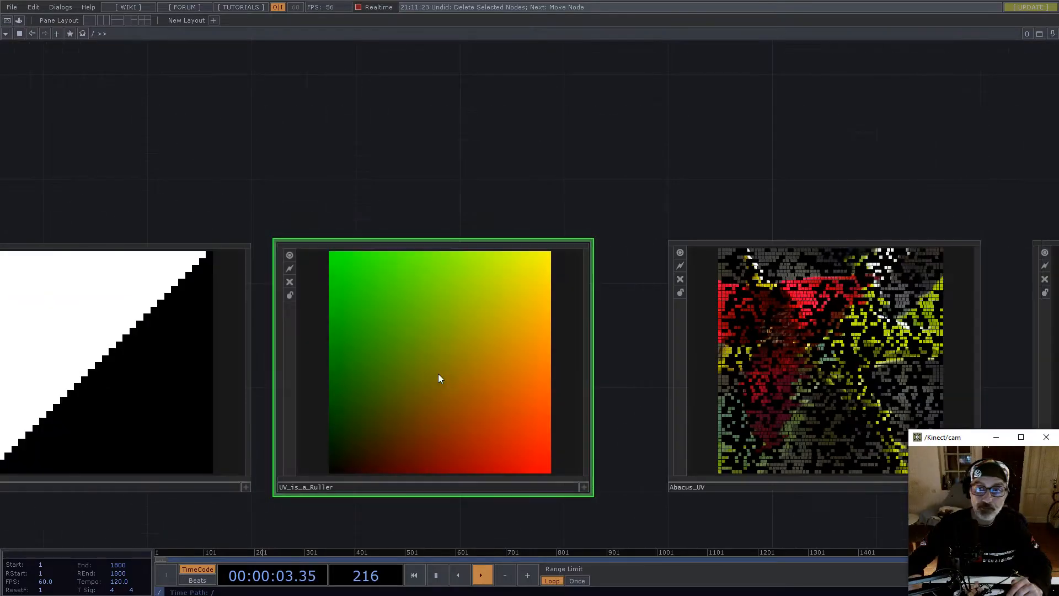
{"action": "left_click", "coordinate": [422, 449]}
{"action": "key", "text": "i"}
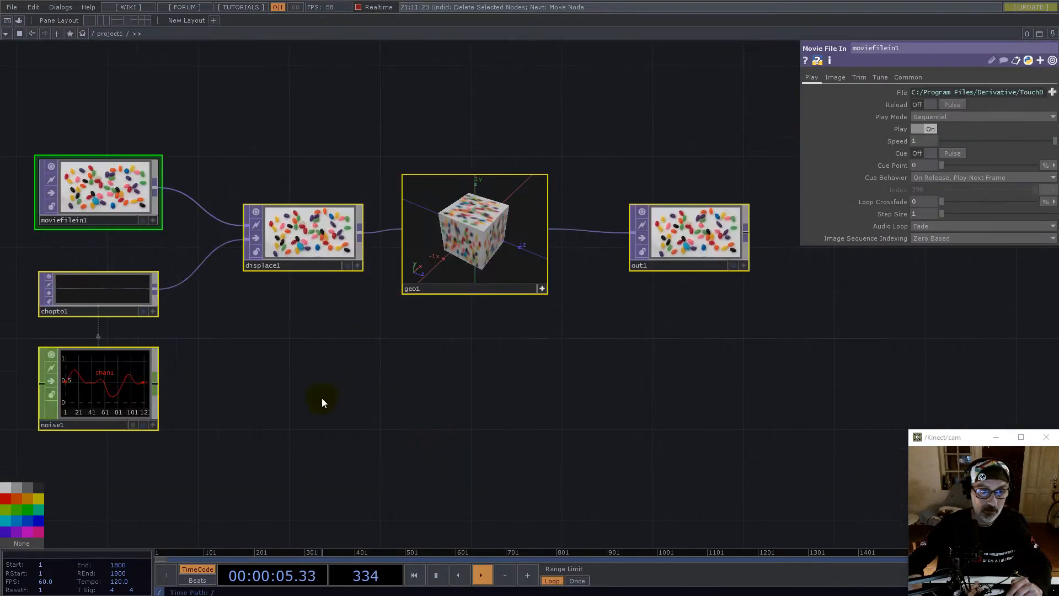
{"action": "left_click_drag", "start_coordinate": [322, 395], "coordinate": [378, 362]}
{"action": "right_click_drag", "start_coordinate": [112, 67], "coordinate": [857, 473]}
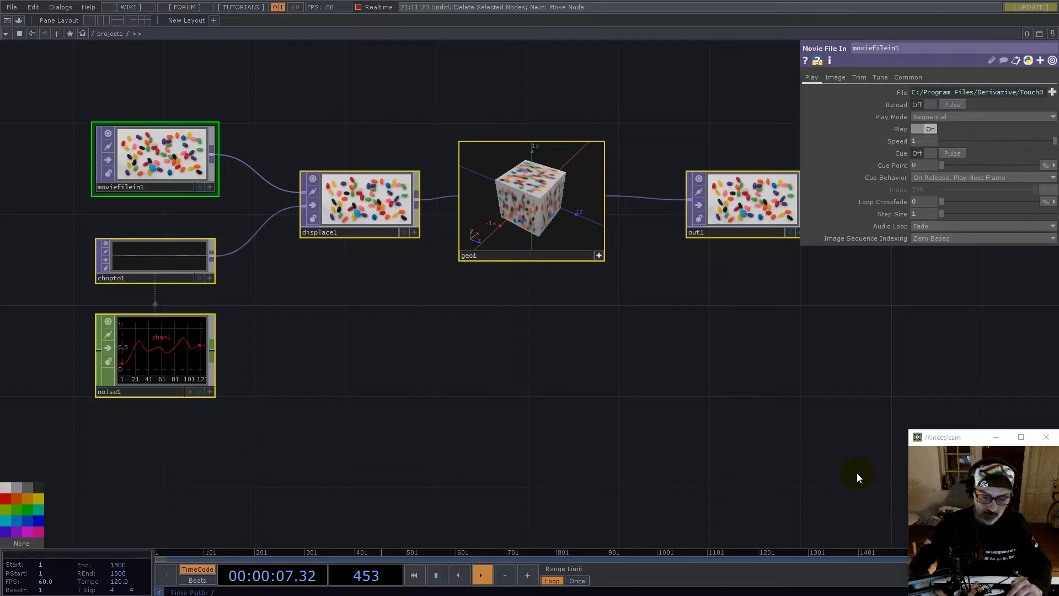
{"action": "key", "text": "Delete"}
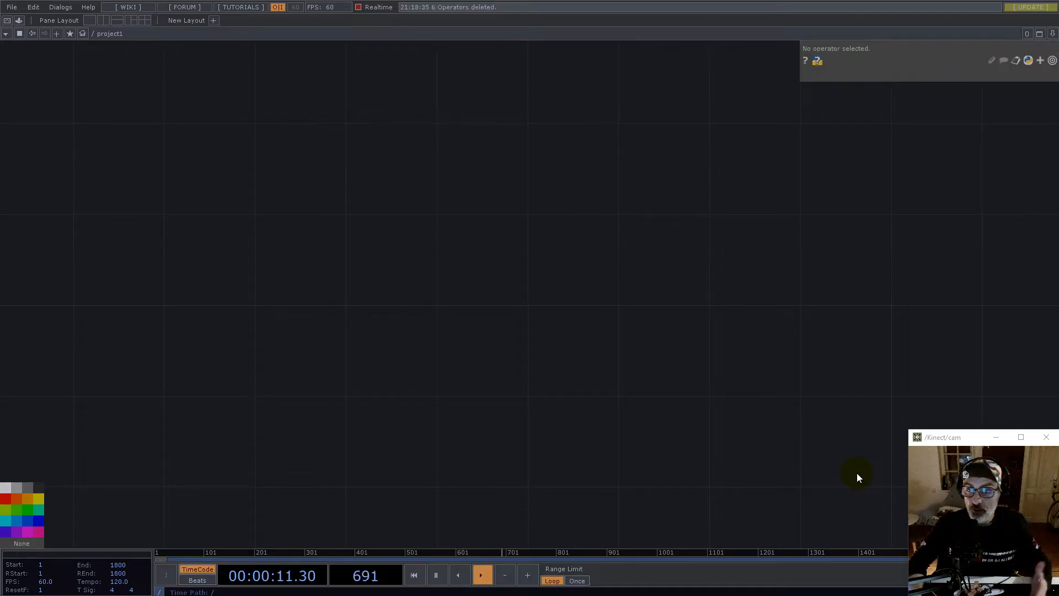
- Add a Constant CHOP to the empty project1 network
{"action": "left_click_drag", "start_coordinate": [321, 337], "coordinate": [540, 395]}
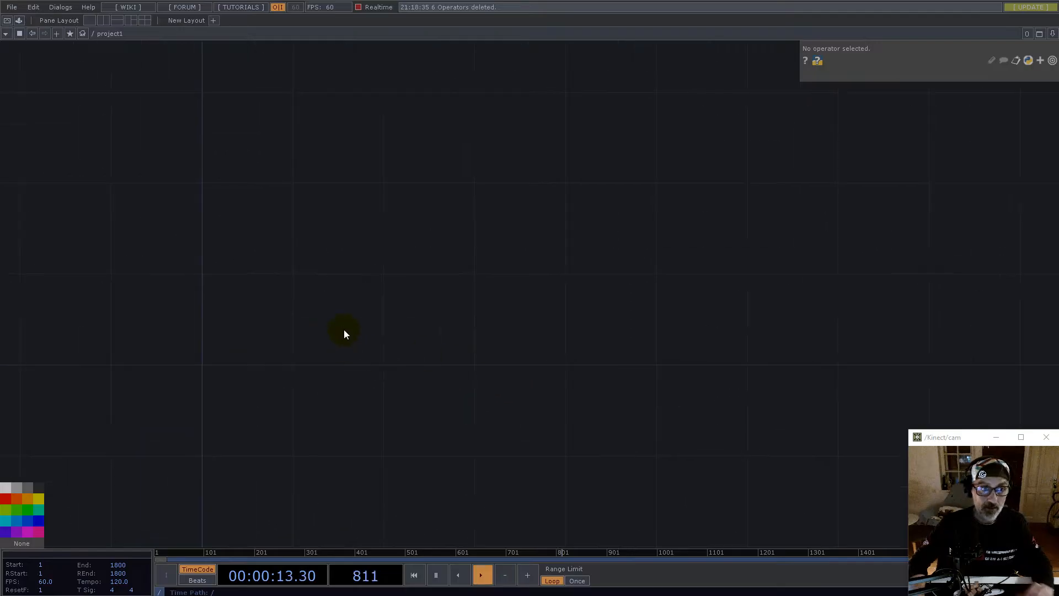
{"action": "left_click_drag", "start_coordinate": [417, 346], "coordinate": [448, 325]}
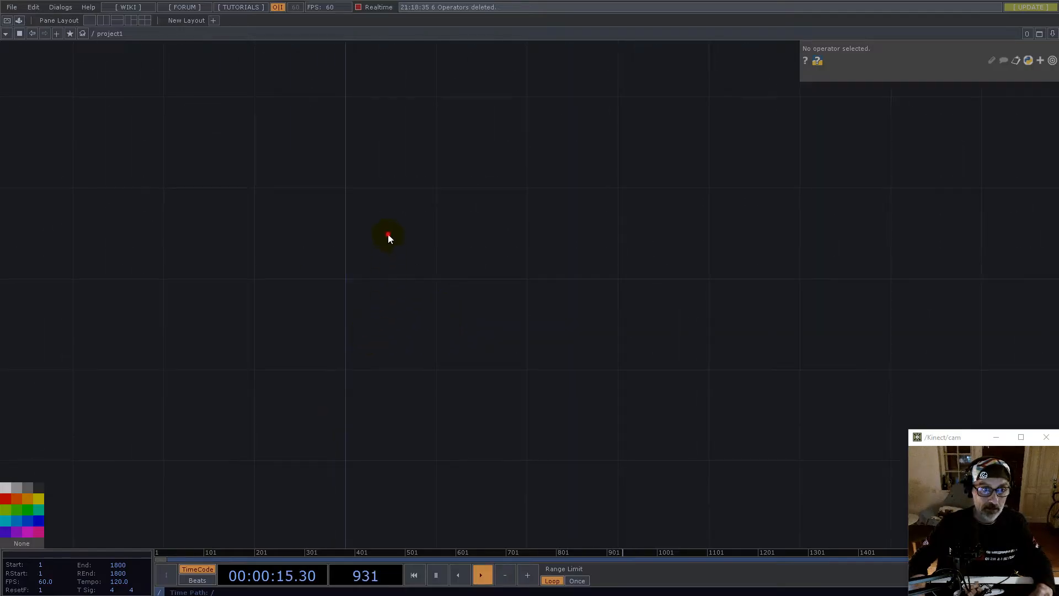
{"action": "key", "text": "Tab"}
{"action": "type", "text": "c"}
{"action": "left_click", "coordinate": [277, 101]}
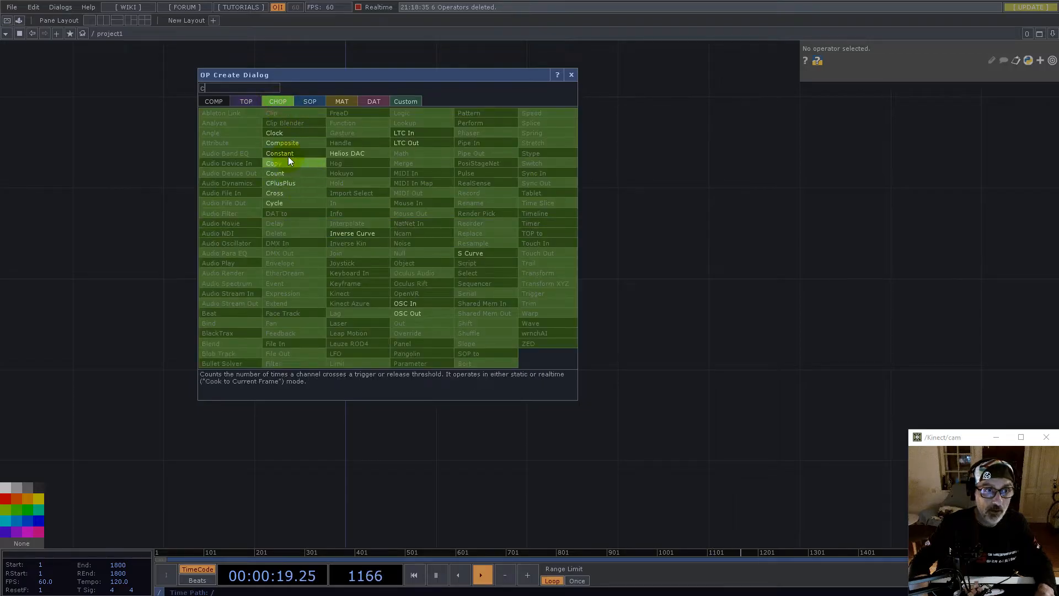
{"action": "left_click", "coordinate": [284, 141]}
{"action": "left_click", "coordinate": [389, 236]}
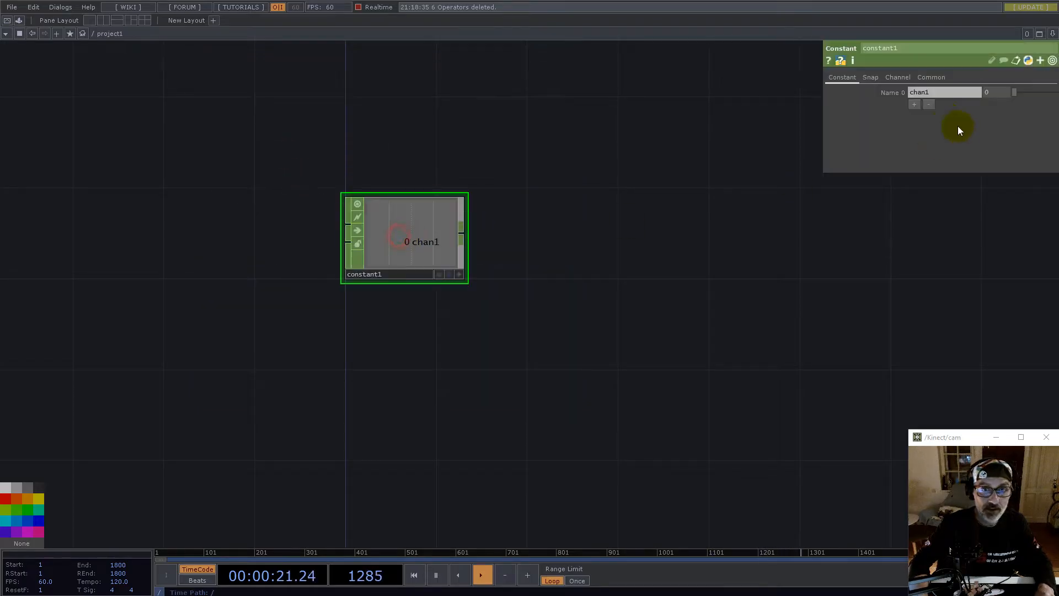
- Name the Constant CHOP's channel grid and set its value to 32
{"action": "type", "text": "grid"}
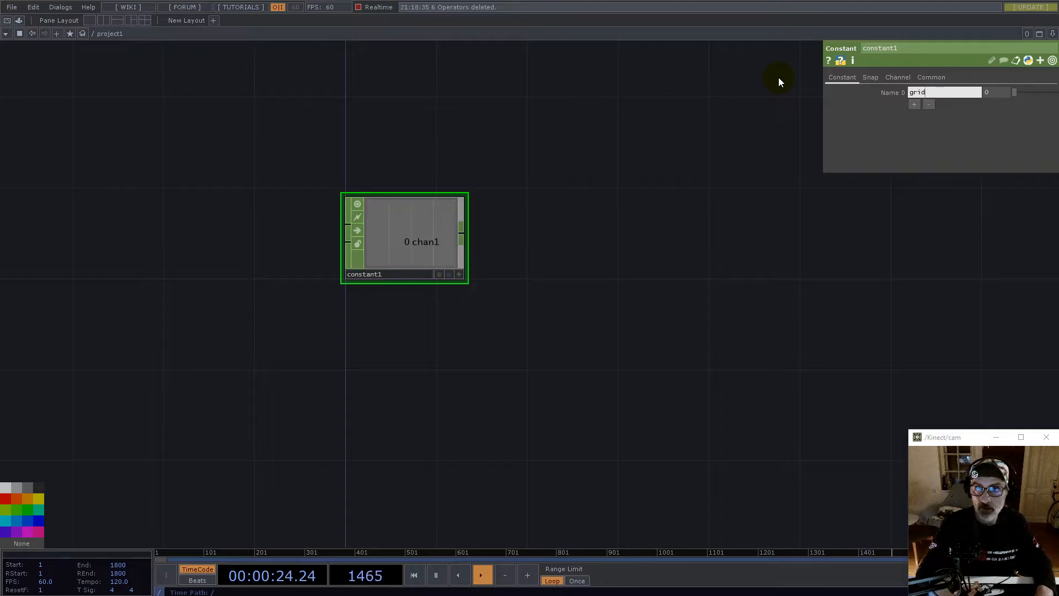
{"action": "key", "text": "Return"}
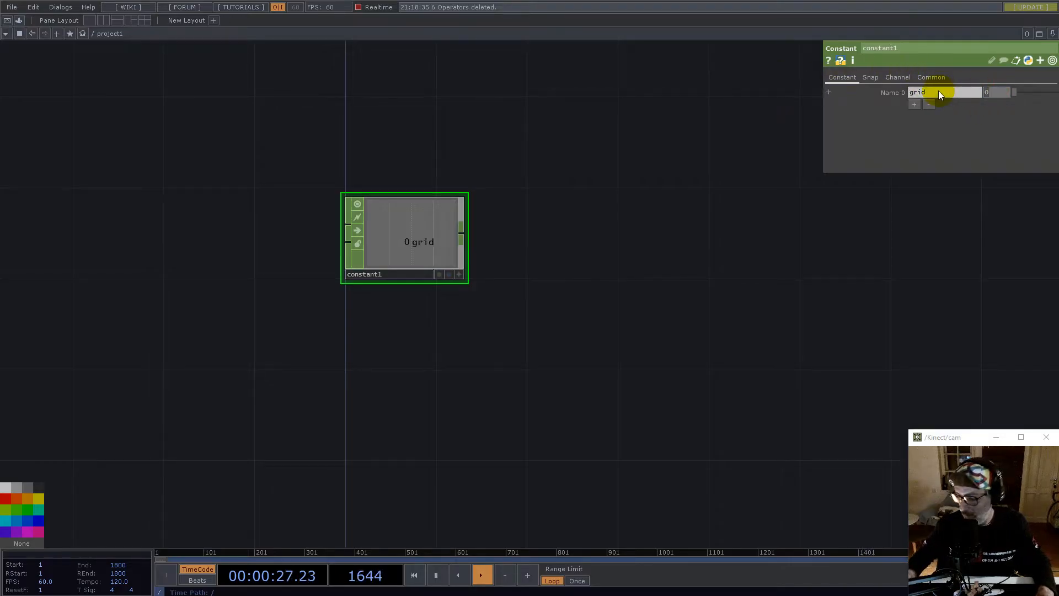
{"action": "type", "text": "32"}
{"action": "scroll", "coordinate": [939, 90], "scroll_direction": "up", "scroll_amount": 2}
{"action": "left_click", "coordinate": [495, 398]}
- Add a Ramp TOP directly below the Constant CHOP
{"action": "left_click_drag", "start_coordinate": [340, 423], "coordinate": [555, 307]}
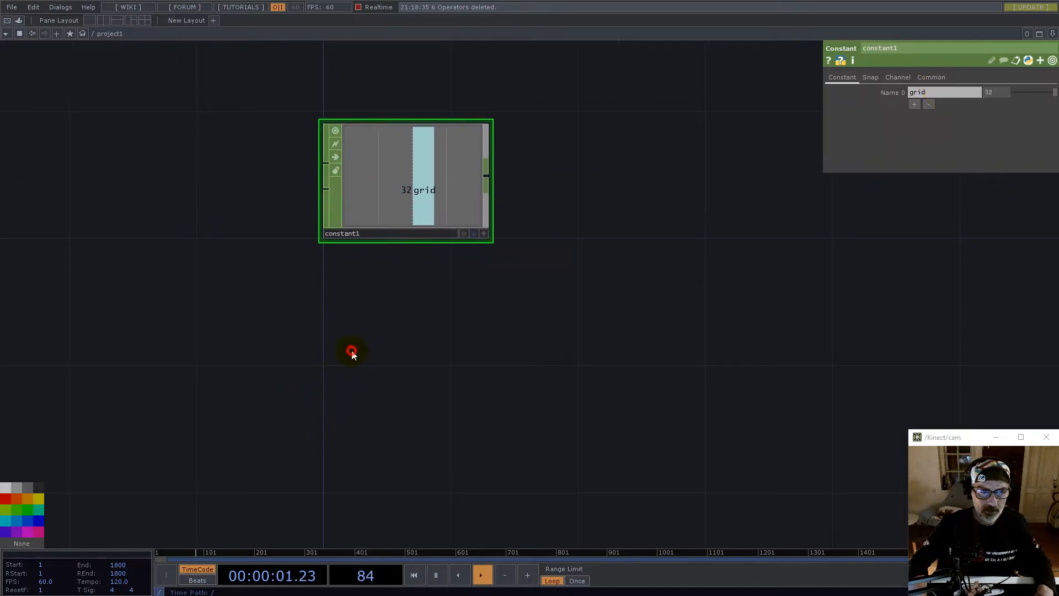
{"action": "double_click", "coordinate": [352, 353]}
{"action": "type", "text": "ra"}
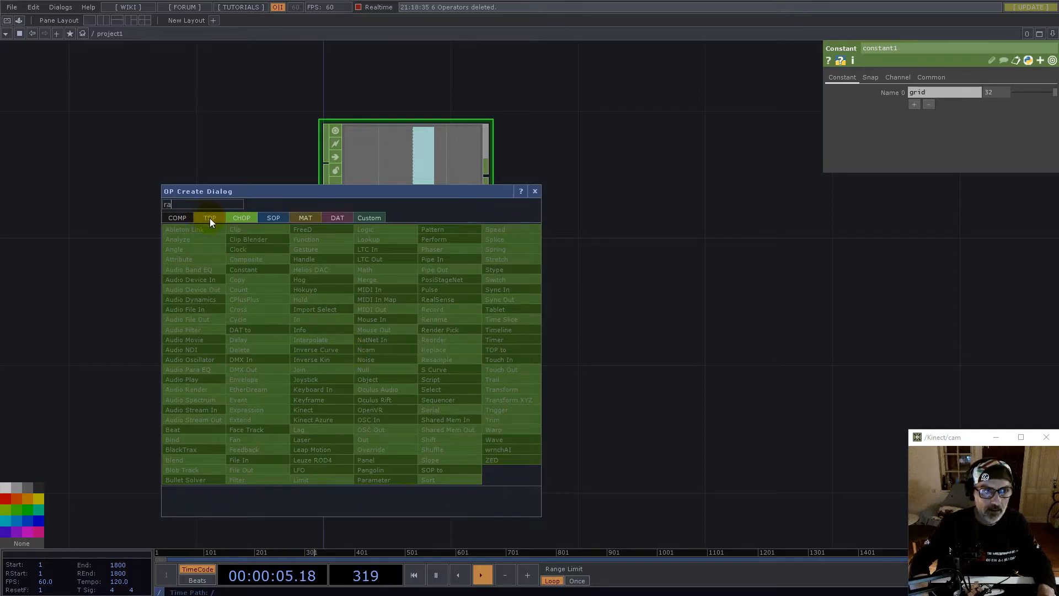
{"action": "left_click", "coordinate": [209, 219]}
{"action": "left_click", "coordinate": [379, 272]}
{"action": "left_click", "coordinate": [406, 332]}
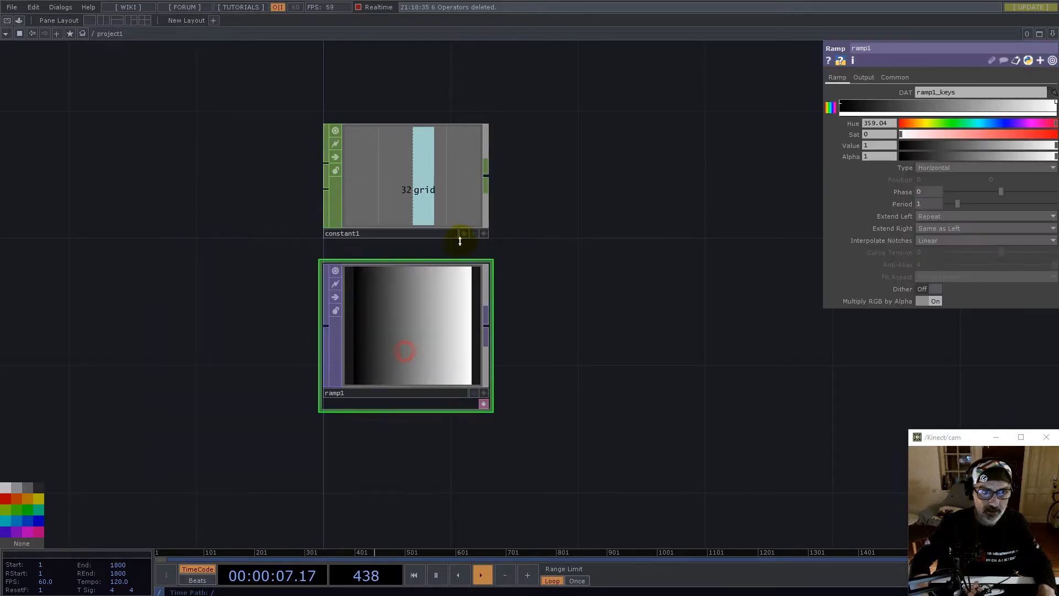
- Reference the constant's grid channel as the ramp's resolution width and set the resolution height to 1
{"action": "left_click", "coordinate": [485, 234]}
{"action": "left_click_drag", "start_coordinate": [430, 205], "coordinate": [939, 105]}
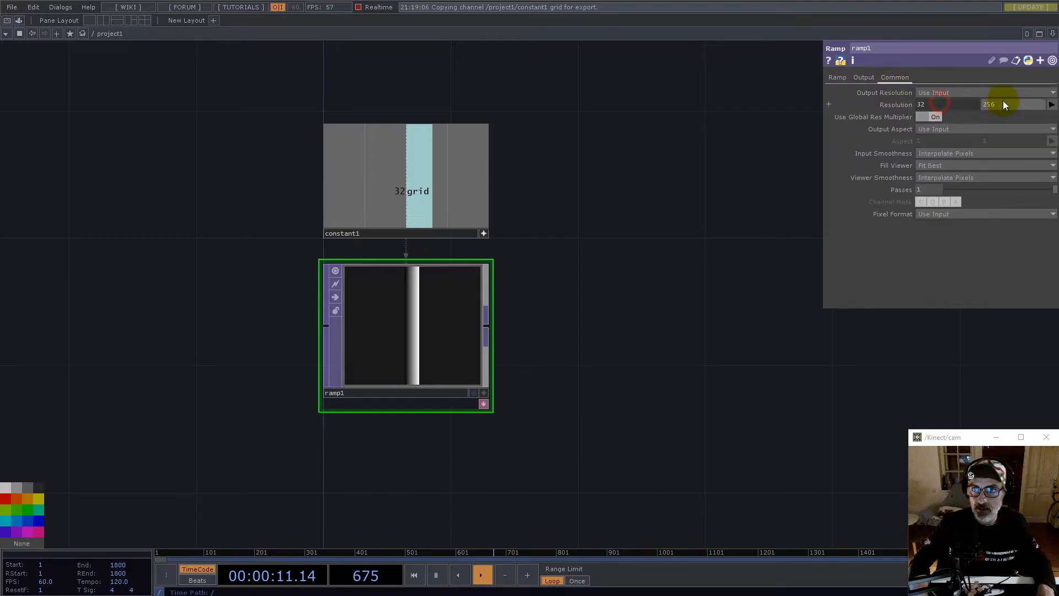
{"action": "type", "text": "1"}
{"action": "key", "text": "Return"}
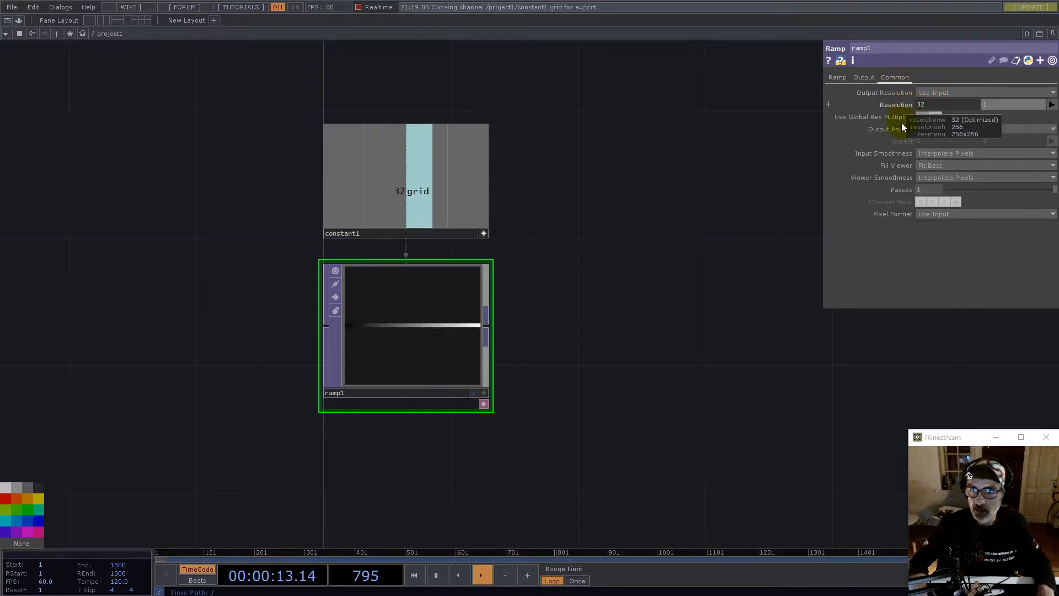
- Set the ramp's pixel format to 32-bit float (Mono) and its input and viewer smoothness to Nearest Pixel
{"action": "left_click", "coordinate": [950, 218]}
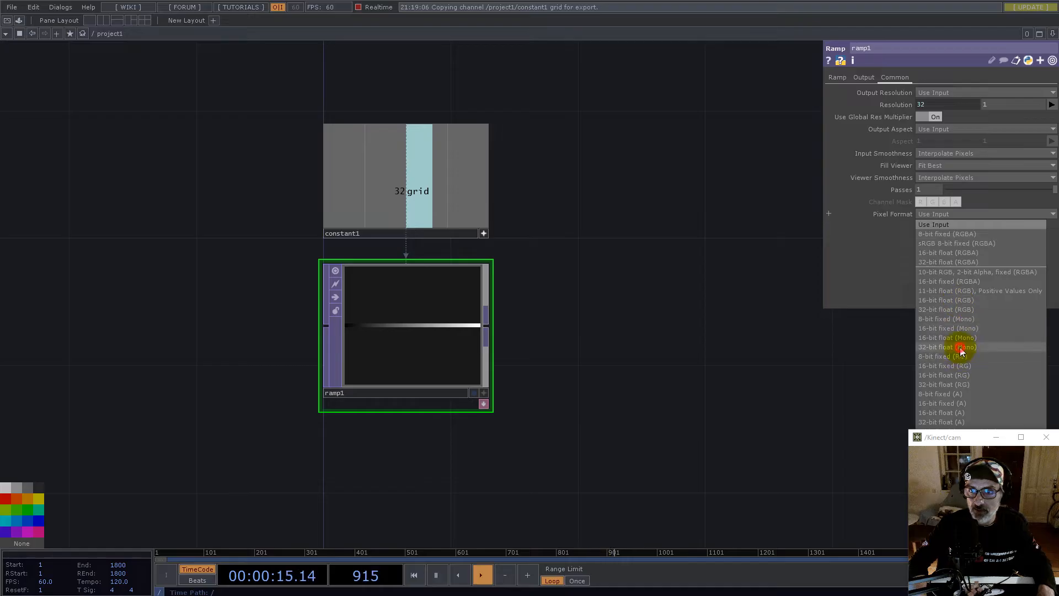
{"action": "left_click", "coordinate": [959, 348]}
{"action": "left_click", "coordinate": [931, 153]}
{"action": "left_click", "coordinate": [938, 164]}
{"action": "left_click", "coordinate": [938, 178]}
{"action": "left_click", "coordinate": [939, 189]}
- Shrink the ramp node's height and connect a Null TOP to its output, well to its right
{"action": "left_click_drag", "start_coordinate": [681, 393], "coordinate": [552, 398]}
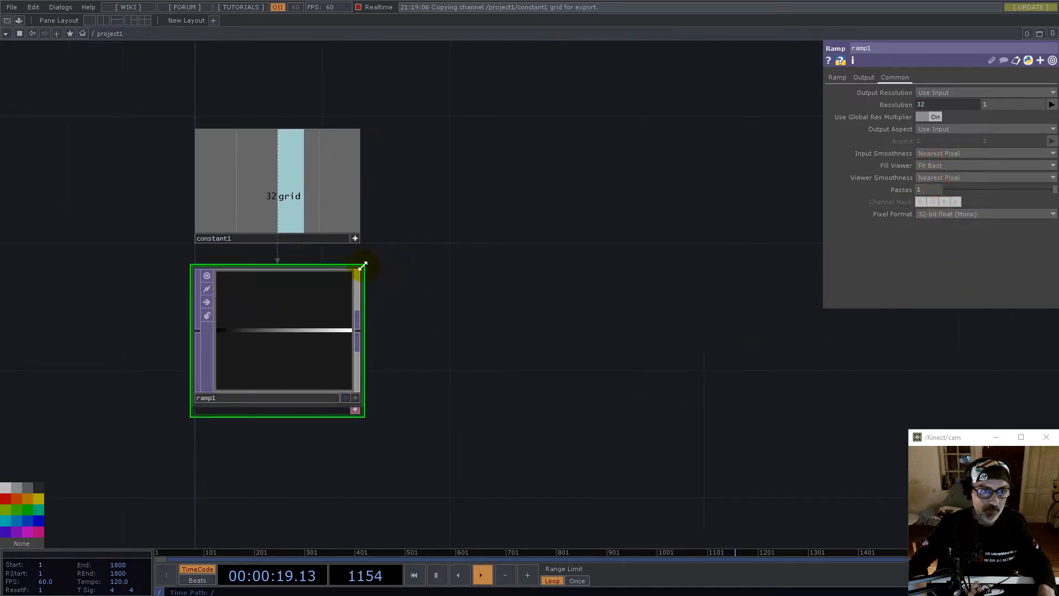
{"action": "left_click_drag", "start_coordinate": [363, 265], "coordinate": [360, 340]}
{"action": "right_click", "coordinate": [364, 369]}
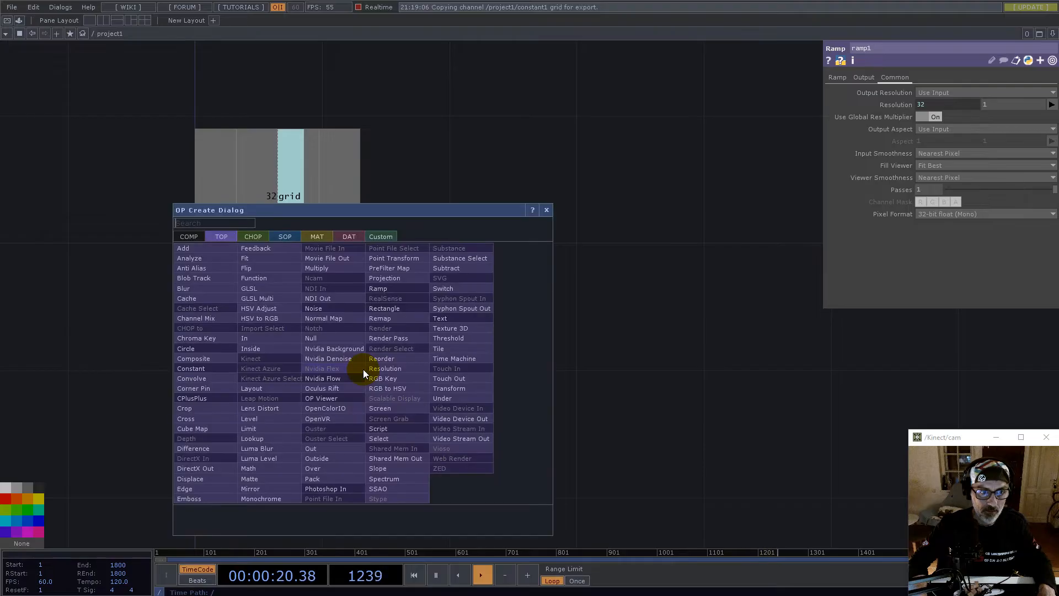
{"action": "left_click", "coordinate": [311, 336]}
{"action": "left_click", "coordinate": [733, 351]}
- Add a Sphere SOP below the Null TOP
{"action": "left_click_drag", "start_coordinate": [697, 473], "coordinate": [431, 314]}
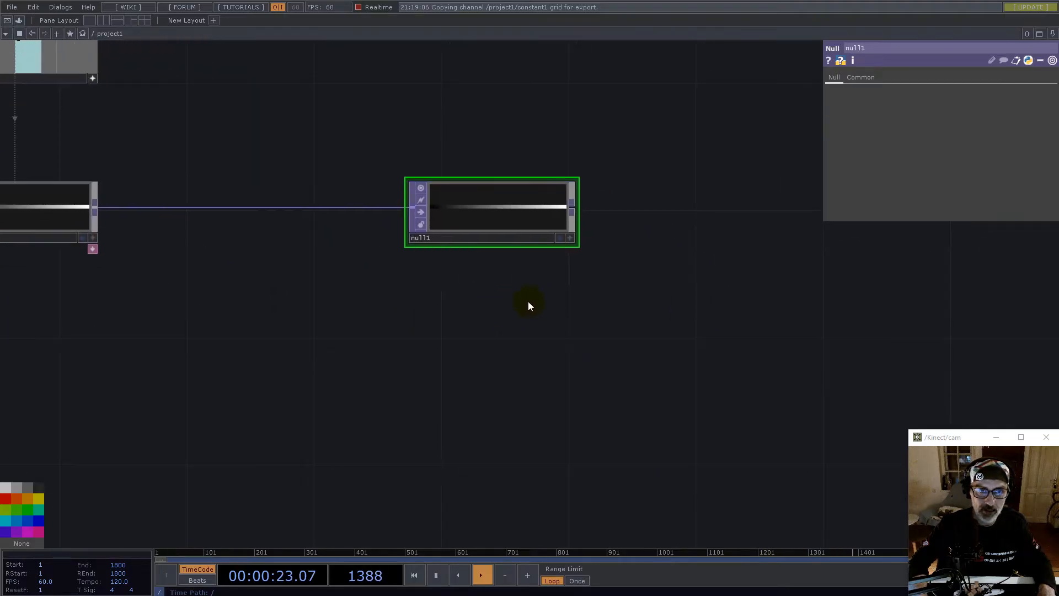
{"action": "scroll", "coordinate": [501, 339], "scroll_direction": "down", "scroll_amount": 3}
{"action": "key", "text": "Tab"}
{"action": "type", "text": "s"}
{"action": "left_click", "coordinate": [385, 234]}
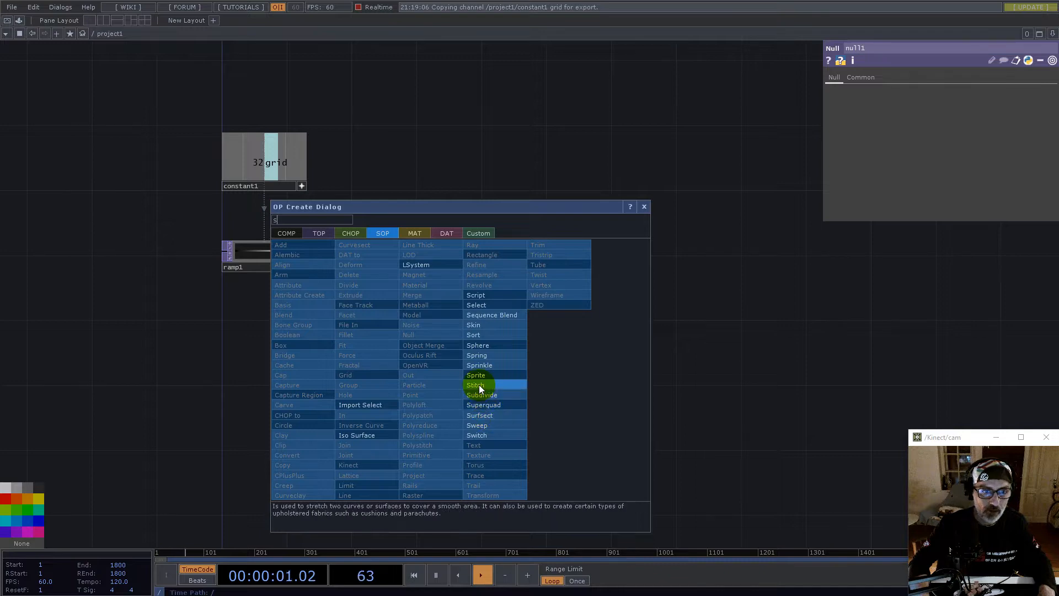
{"action": "left_click", "coordinate": [480, 346]}
{"action": "left_click", "coordinate": [516, 393]}
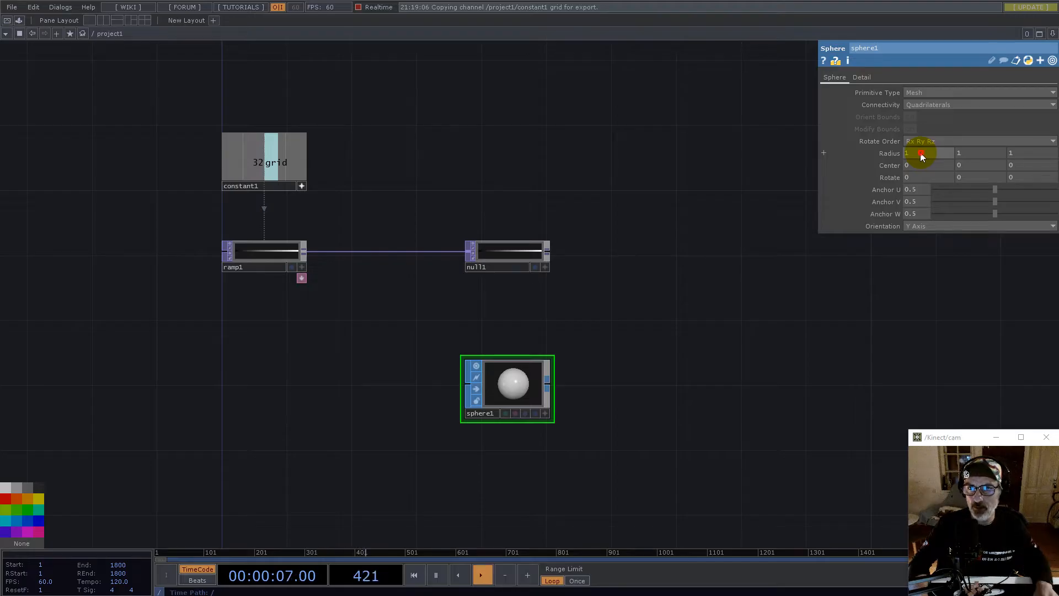
- Set the sphere's radius to 0.5 on all three axes
{"action": "type", "text": "0.5"}
{"action": "key", "text": "Tab"}
{"action": "type", "text": "0.5"}
{"action": "key", "text": "Tab"}
{"action": "type", "text": "0.5"}
{"action": "key", "text": "Return"}
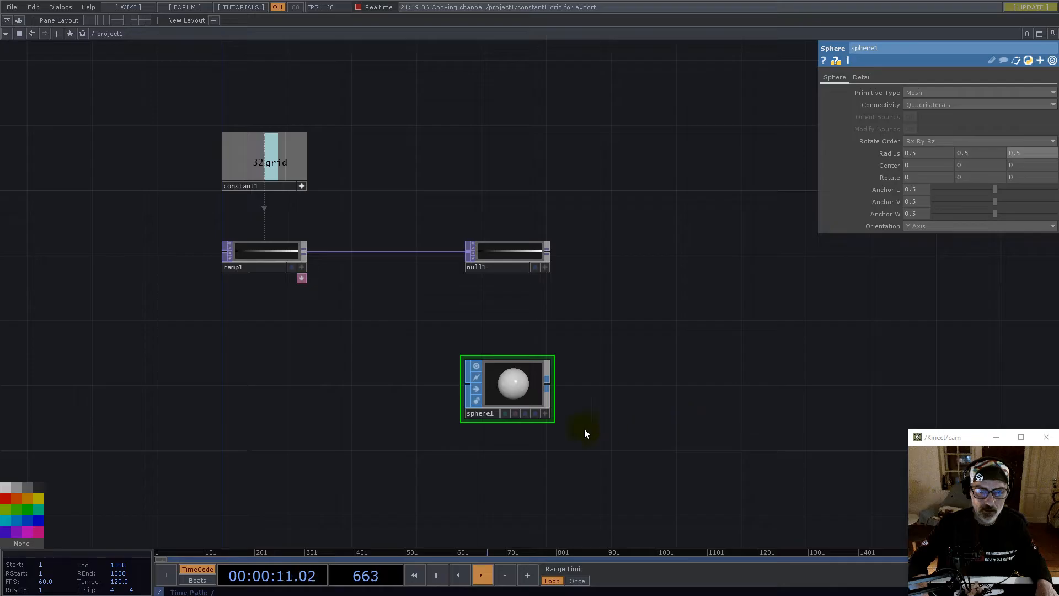
- Connect a Transform SOP to the sphere's output
{"action": "right_click", "coordinate": [548, 388]}
{"action": "type", "text": "tr"}
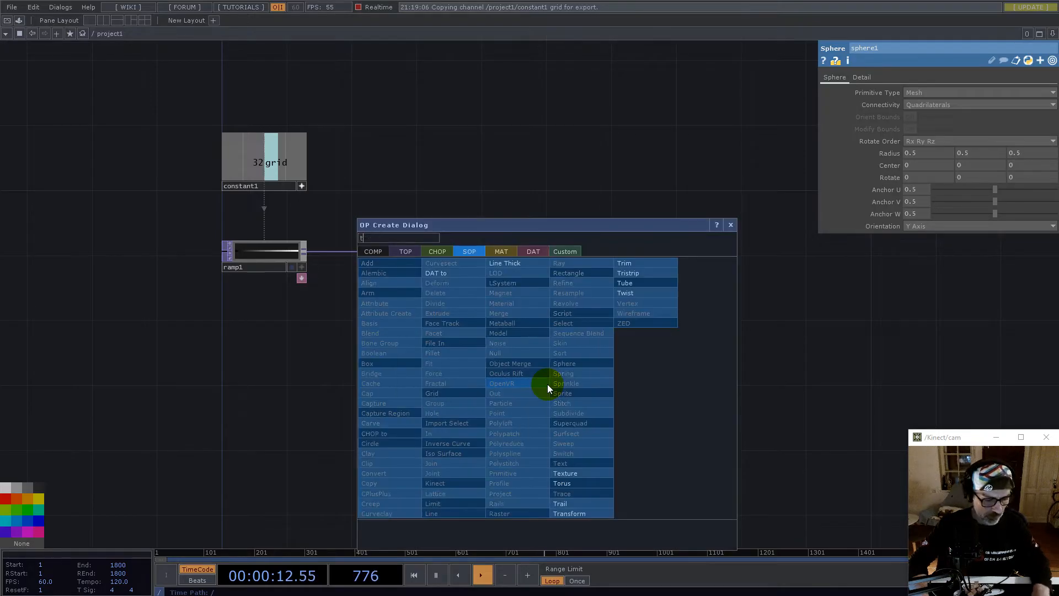
{"action": "left_click", "coordinate": [569, 514]}
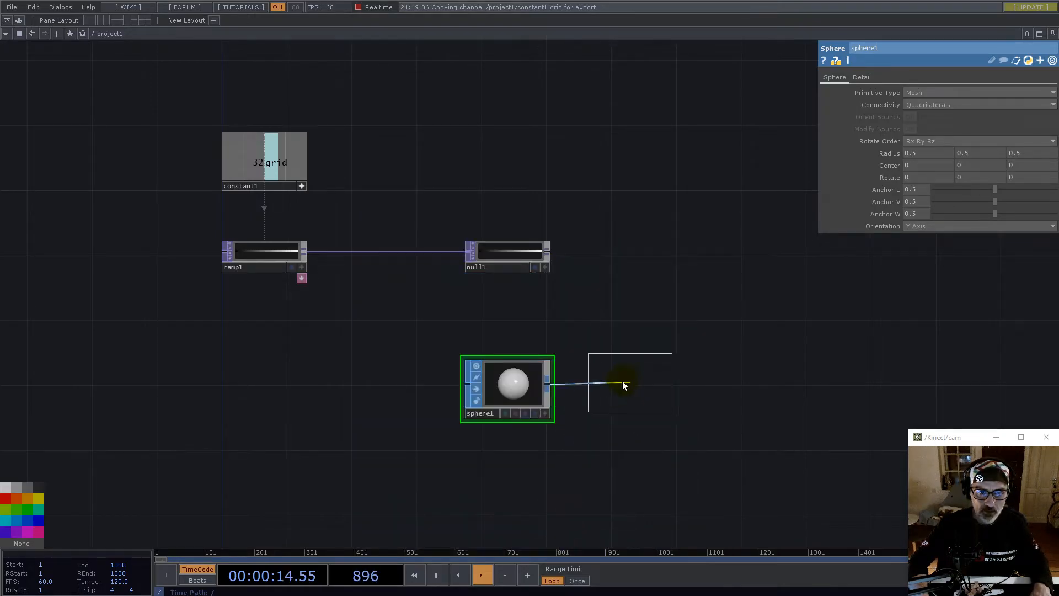
{"action": "left_click", "coordinate": [617, 396]}
- Set the Transform SOP's Uniform Scale to the expression 1/op('constant1')['grid']
{"action": "left_click_drag", "start_coordinate": [304, 150], "coordinate": [930, 176]}
{"action": "left_click", "coordinate": [930, 177]}
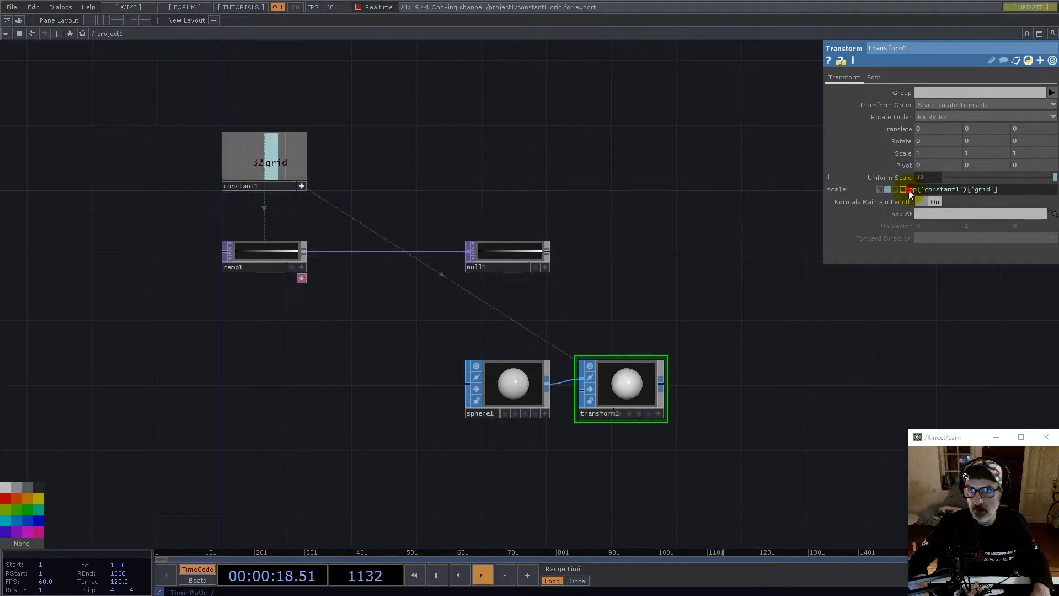
{"action": "left_click", "coordinate": [909, 189]}
{"action": "type", "text": "1/"}
{"action": "key", "text": "Return"}
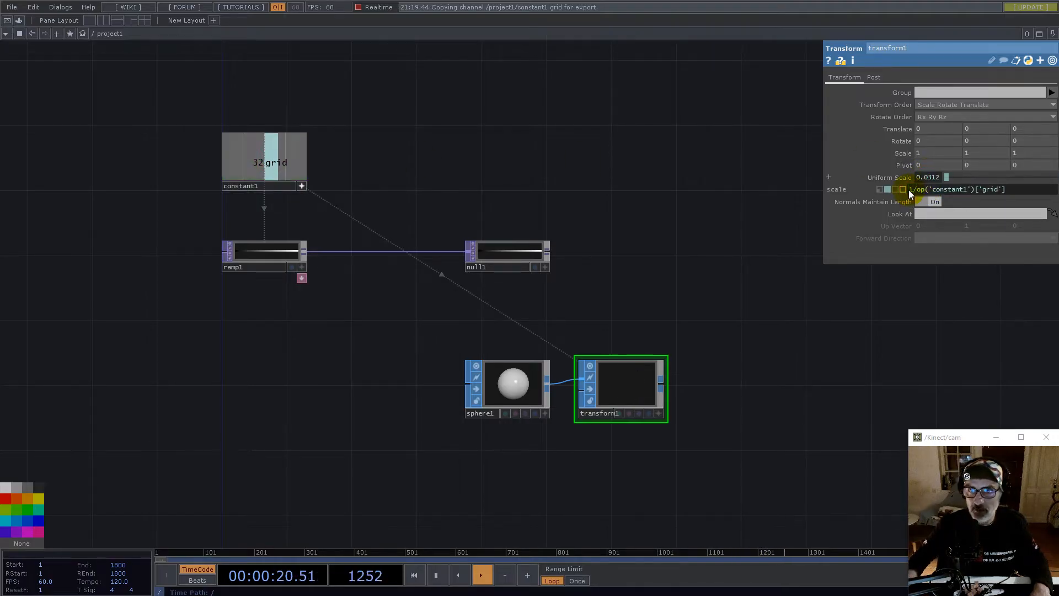
- Connect a Geometry COMP to the Transform SOP's output
{"action": "left_click", "coordinate": [662, 385]}
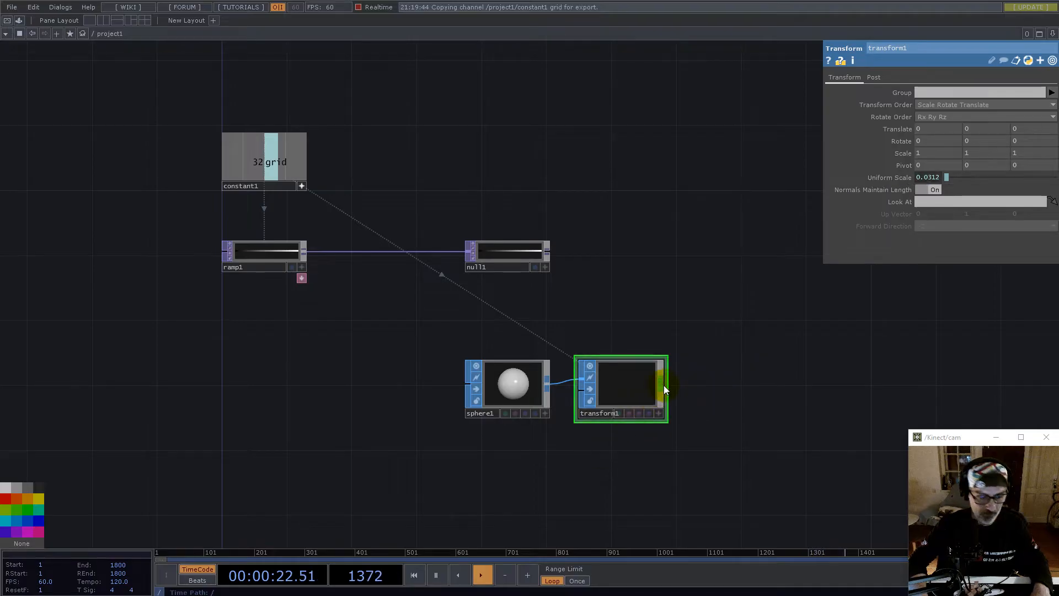
{"action": "left_click", "coordinate": [488, 252]}
{"action": "type", "text": "ge"}
{"action": "left_click", "coordinate": [499, 344]}
{"action": "left_click", "coordinate": [756, 367]}
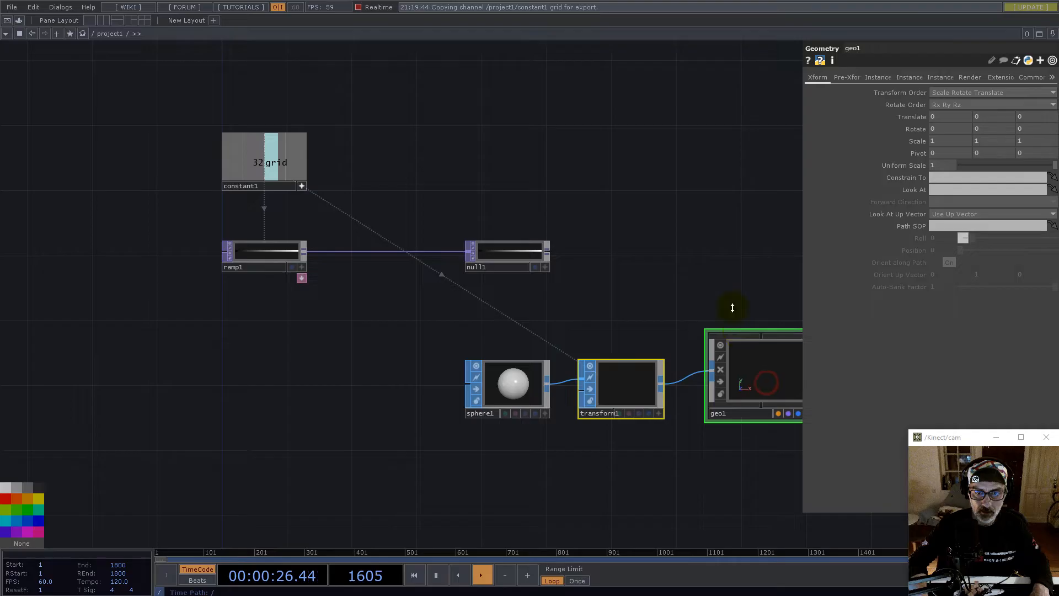
- Move the Null TOP further right so it sits above the gap between the Transform SOP and the Geometry COMP
{"action": "left_click_drag", "start_coordinate": [722, 256], "coordinate": [567, 284]}
{"action": "left_click_drag", "start_coordinate": [440, 279], "coordinate": [371, 289]}
{"action": "left_click_drag", "start_coordinate": [284, 291], "coordinate": [462, 259]}
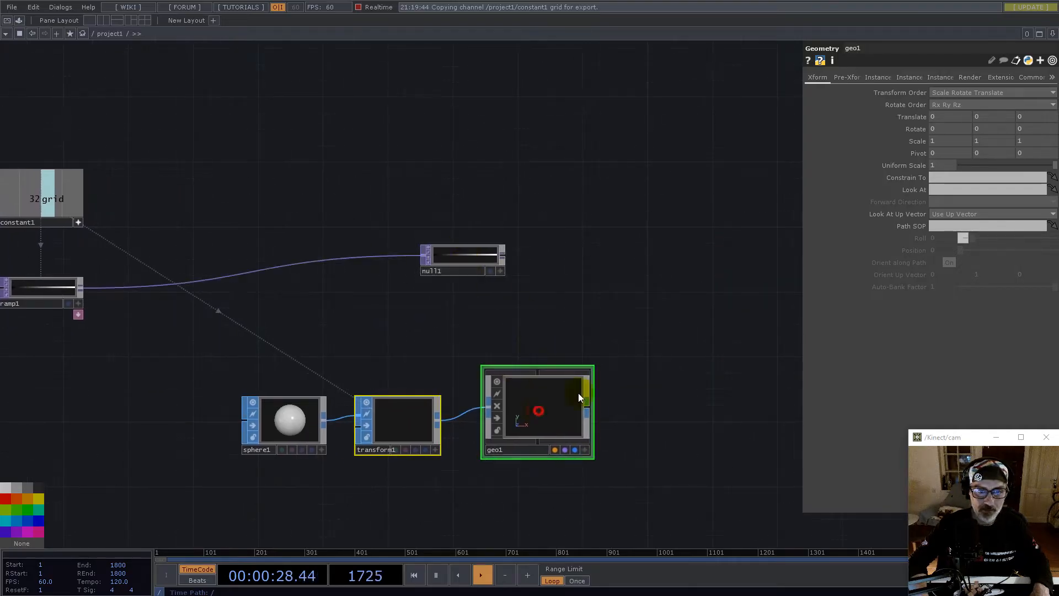
- Turn on instancing for the Geometry COMP and assign null1 as its Translate OP
{"action": "left_click", "coordinate": [887, 78]}
{"action": "left_click", "coordinate": [951, 93]}
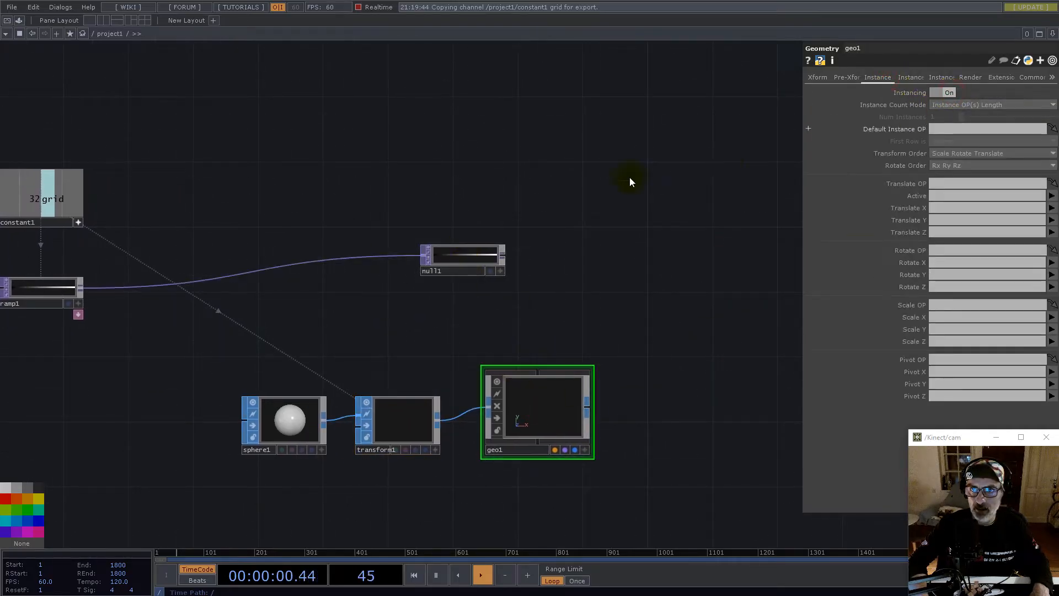
{"action": "left_click_drag", "start_coordinate": [445, 265], "coordinate": [950, 181]}
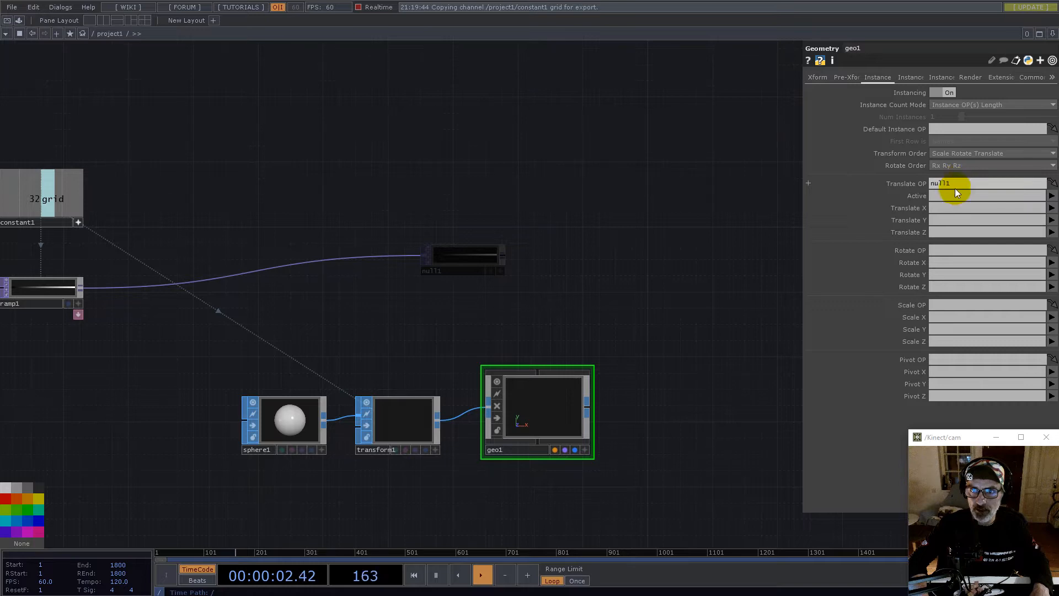
- Set the Geometry COMP's instance Translate X to the channel r
{"action": "left_click", "coordinate": [943, 212]}
{"action": "type", "text": "r"}
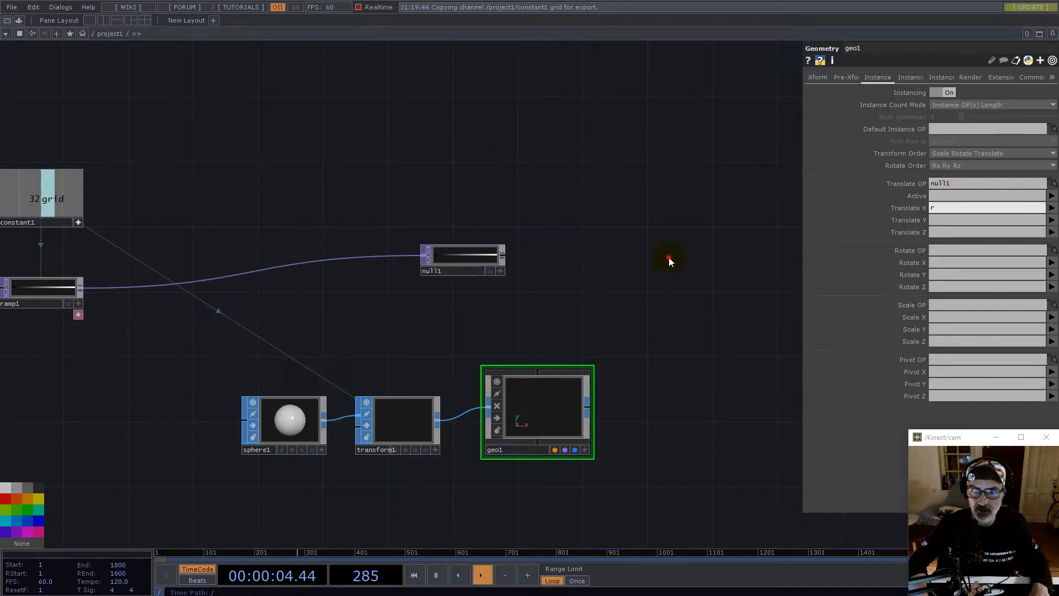
- Split the network pane side by side, turn the second pane into a Geometry Viewer, and give the network pane slightly more width
{"action": "scroll", "coordinate": [555, 305], "scroll_direction": "down", "scroll_amount": 3}
{"action": "left_click", "coordinate": [1053, 34]}
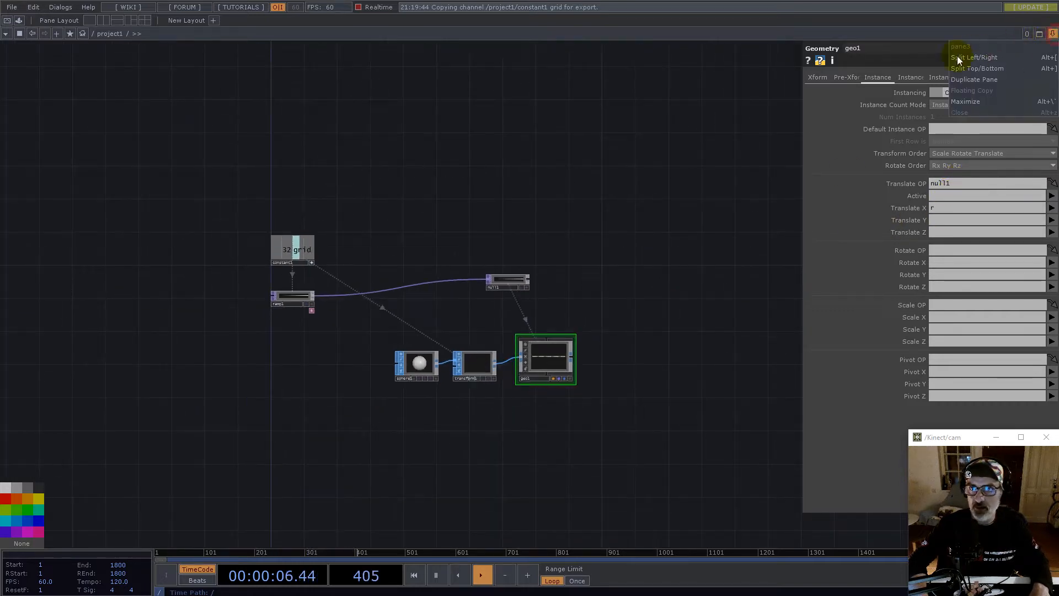
{"action": "left_click", "coordinate": [963, 57]}
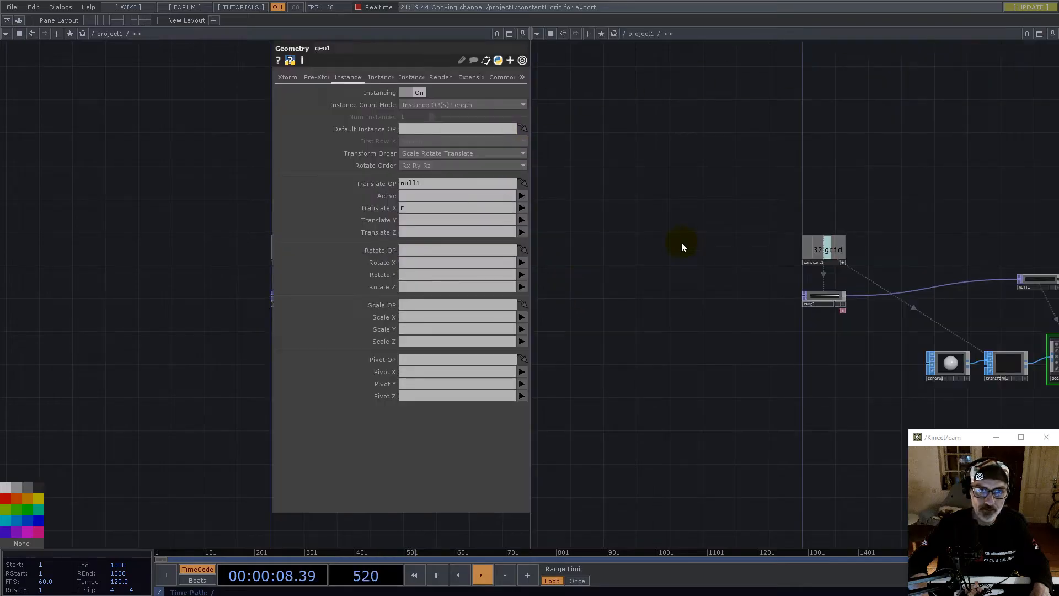
{"action": "left_click", "coordinate": [537, 34]}
{"action": "left_click", "coordinate": [550, 68]}
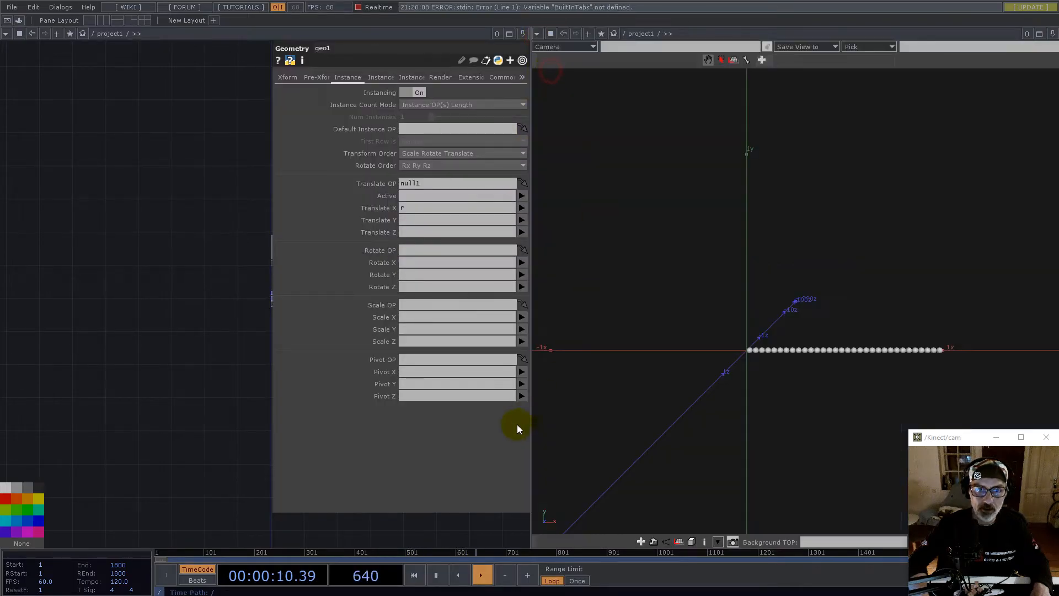
{"action": "left_click_drag", "start_coordinate": [530, 437], "coordinate": [607, 441]}
{"action": "left_click_drag", "start_coordinate": [833, 372], "coordinate": [801, 302]}
- Set the Transform SOP's Uniform Scale expression to 1/op('constant1')['grid']/4
{"action": "left_click_drag", "start_coordinate": [274, 388], "coordinate": [141, 378]}
{"action": "left_click_drag", "start_coordinate": [227, 405], "coordinate": [93, 357]}
{"action": "left_click", "coordinate": [223, 314]}
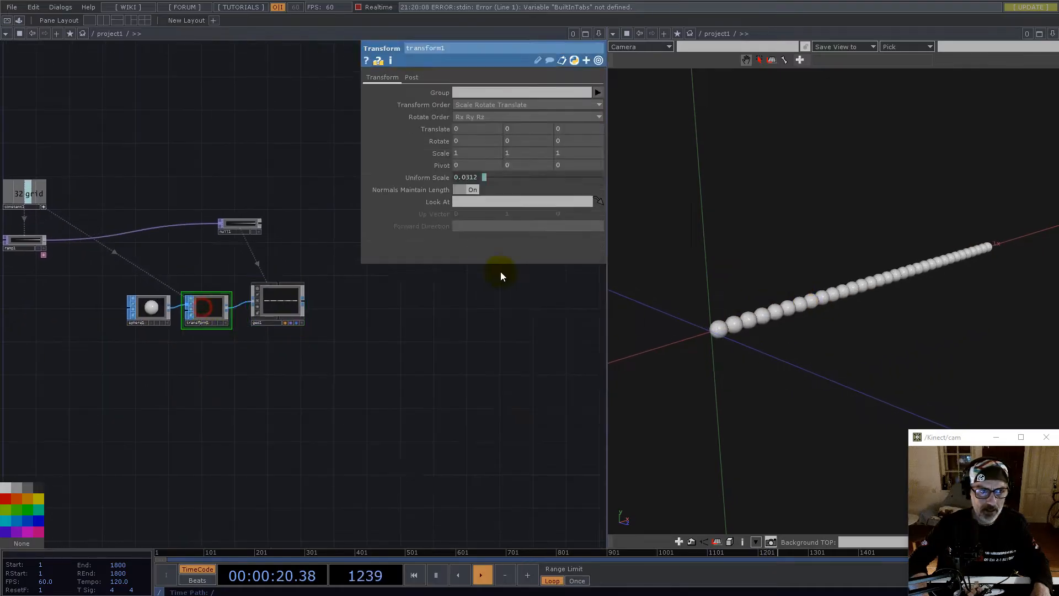
{"action": "left_click", "coordinate": [471, 178]}
{"action": "left_click", "coordinate": [547, 190]}
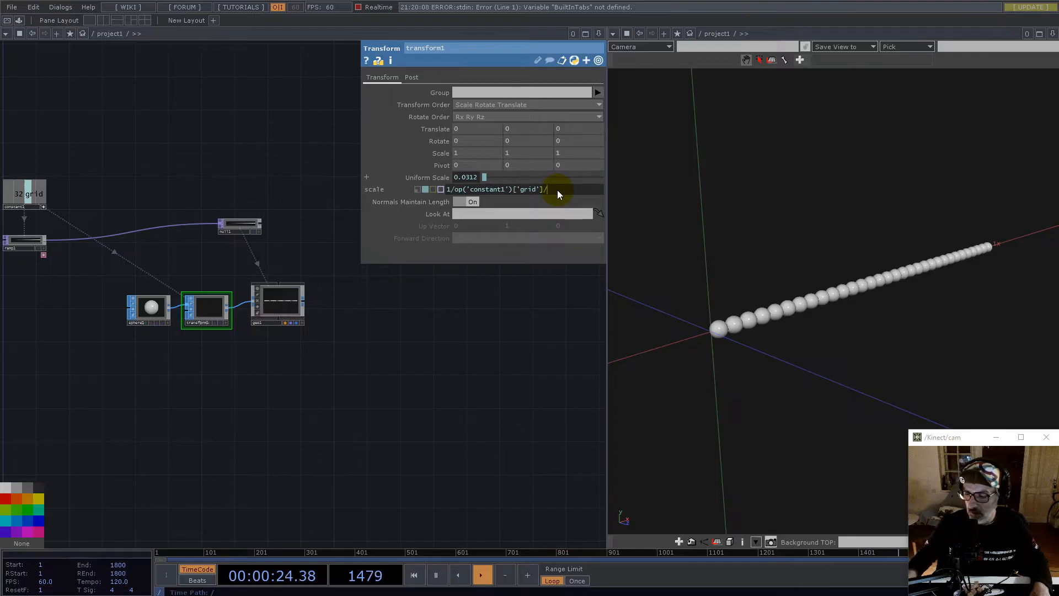
{"action": "key", "text": "Return"}
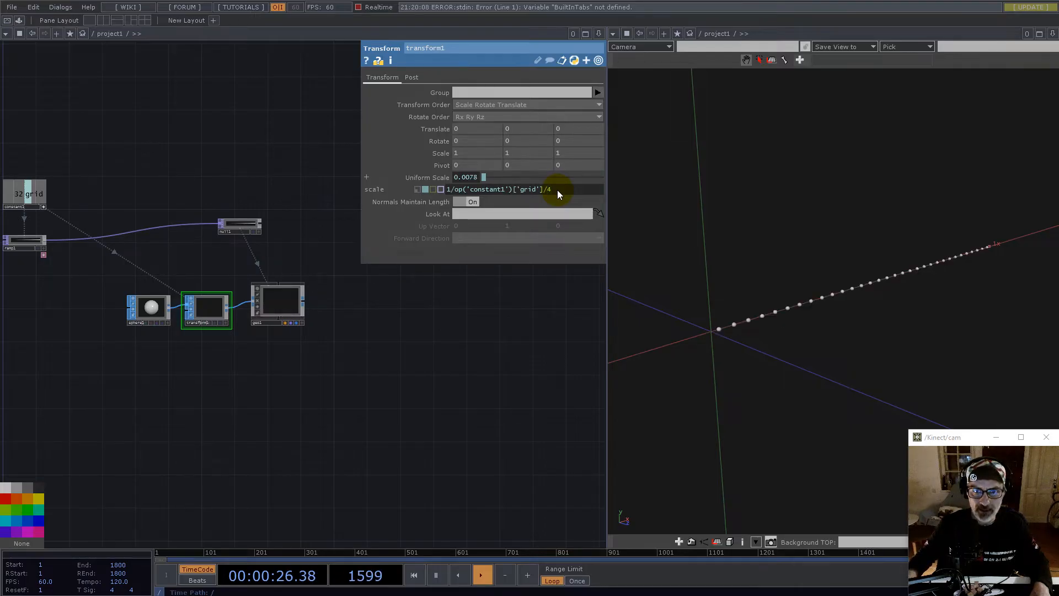
- Move the Sphere, Transform and Geometry operators together further down and slightly left to free space below the ramp chain
{"action": "scroll", "coordinate": [805, 307], "scroll_direction": "up", "scroll_amount": 5}
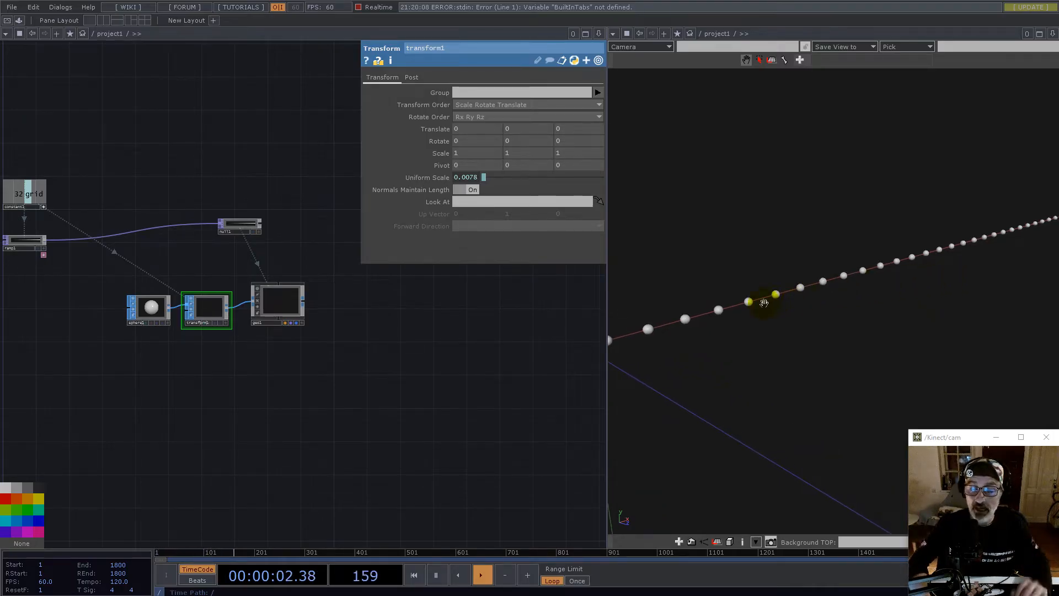
{"action": "scroll", "coordinate": [858, 358], "scroll_direction": "down", "scroll_amount": 10}
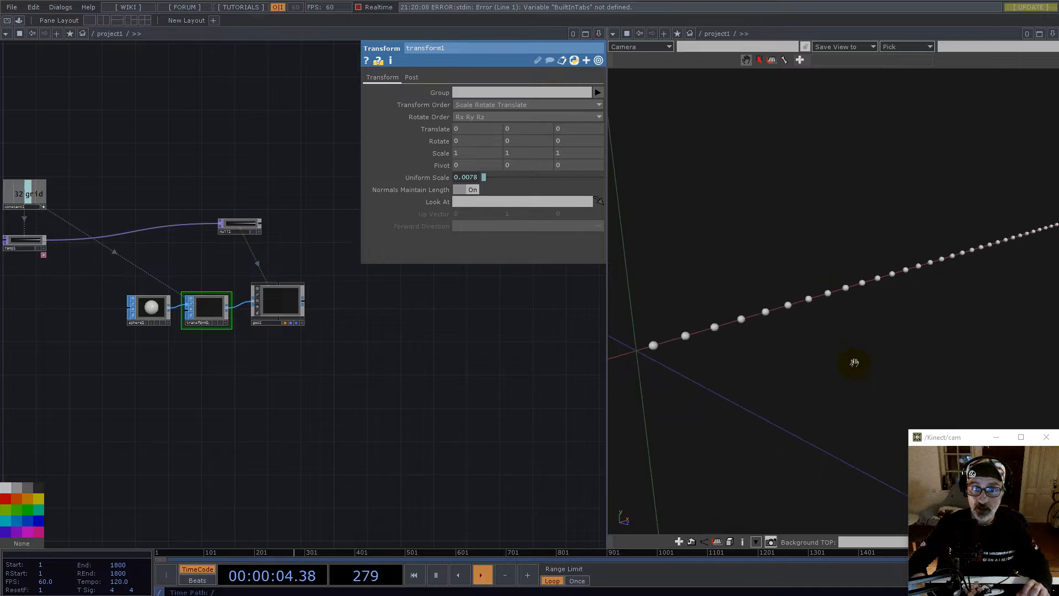
{"action": "scroll", "coordinate": [251, 407], "scroll_direction": "down", "scroll_amount": 6}
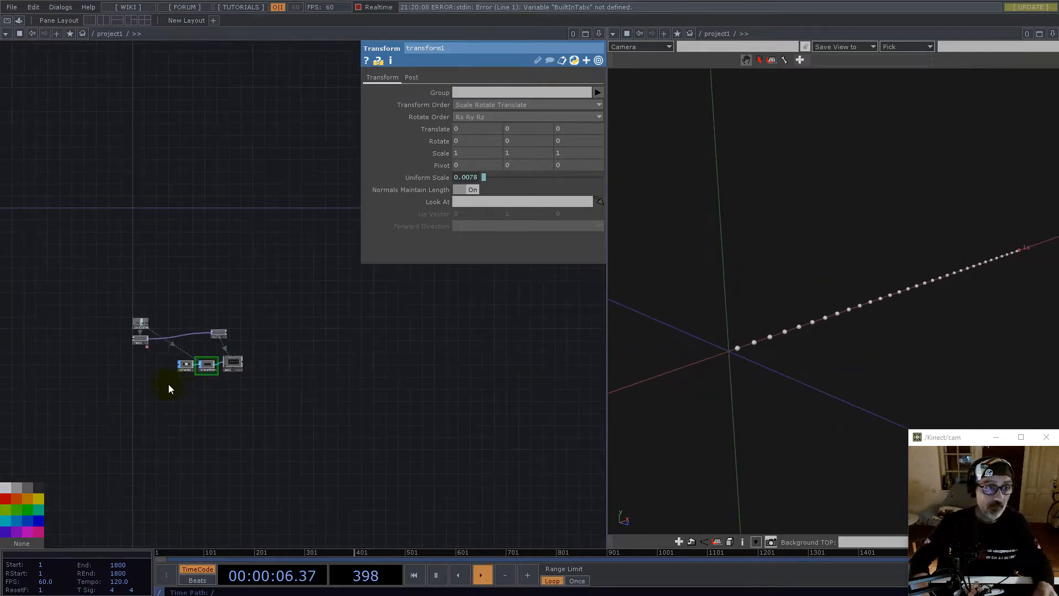
{"action": "scroll", "coordinate": [168, 384], "scroll_direction": "up", "scroll_amount": 4}
{"action": "right_click_drag", "start_coordinate": [385, 402], "coordinate": [191, 331]}
{"action": "left_click_drag", "start_coordinate": [201, 345], "coordinate": [162, 428]}
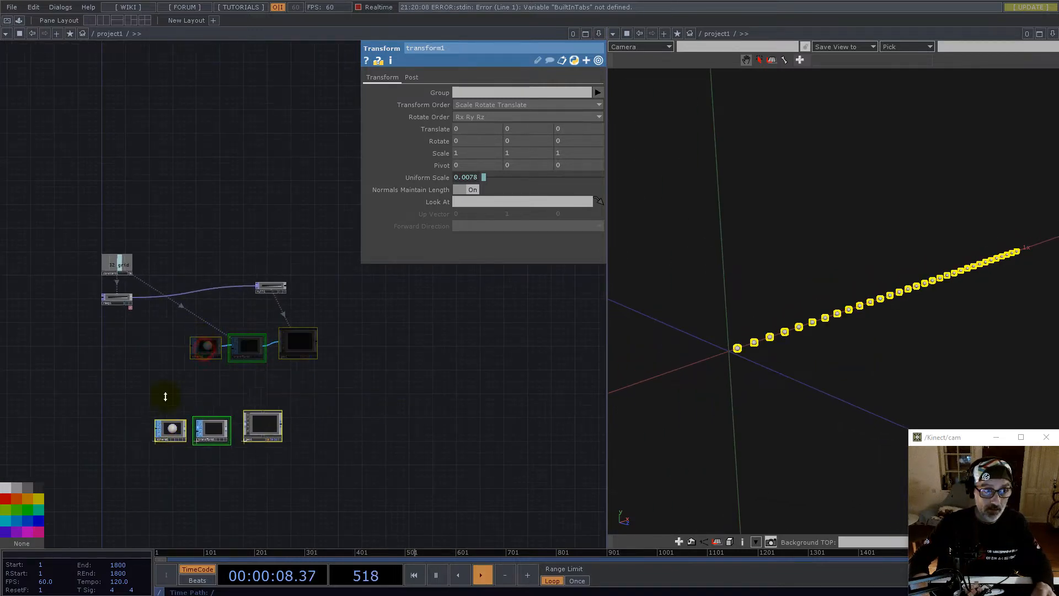
- Branch a Flip TOP off ramp1's output and place it below and to the right of the ramp
{"action": "scroll", "coordinate": [113, 303], "scroll_direction": "up", "scroll_amount": 6}
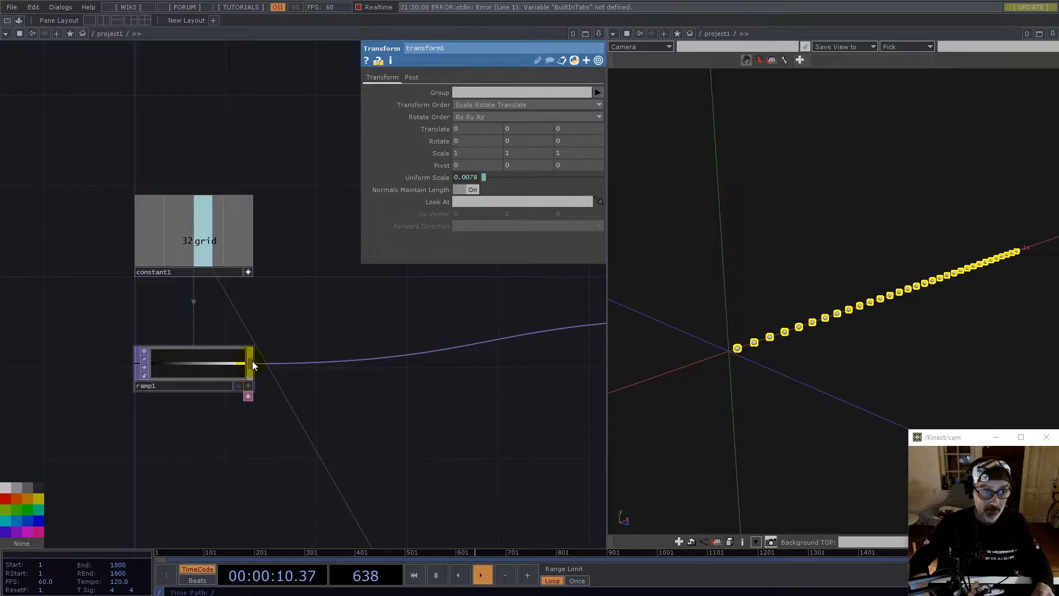
{"action": "right_click", "coordinate": [252, 361]}
{"action": "type", "text": "flip"}
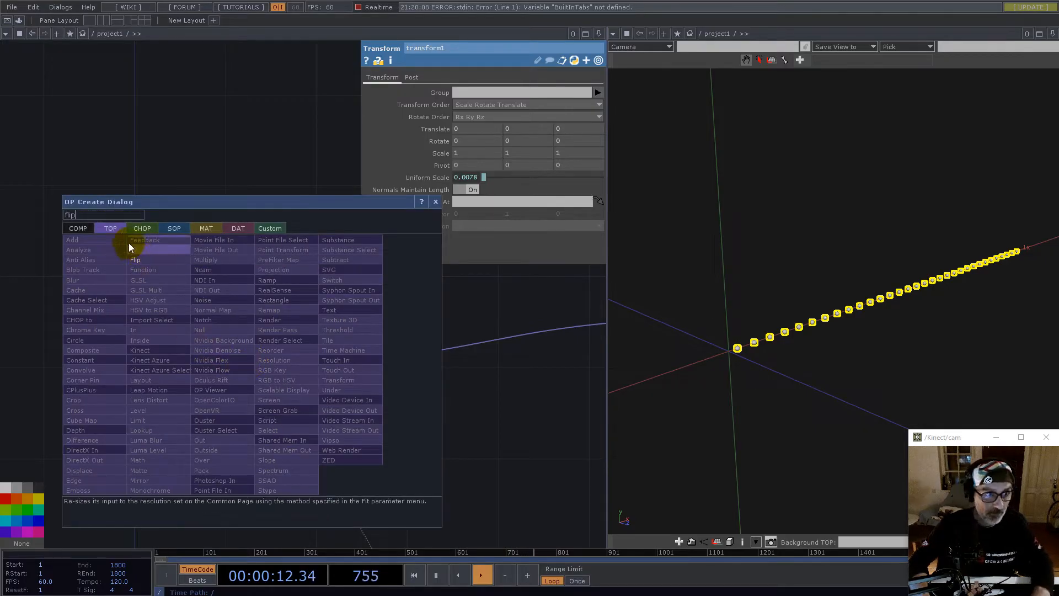
{"action": "left_click", "coordinate": [138, 258]}
{"action": "left_click", "coordinate": [413, 475]}
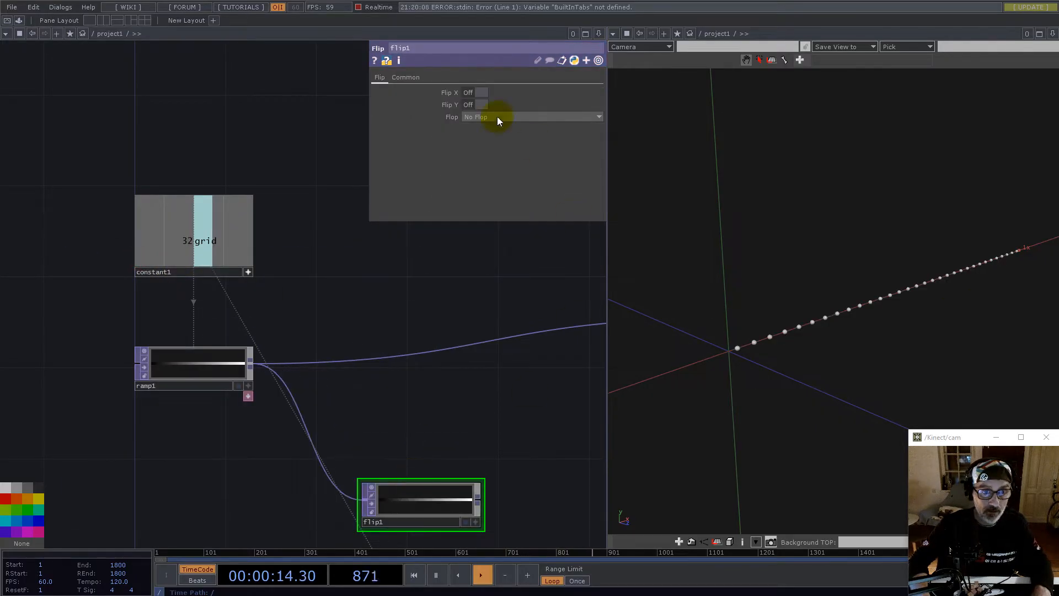
- Set the Flip TOP's Flop to Bottom Left and its Input and Viewer Smoothness to Nearest Pixel
{"action": "left_click", "coordinate": [468, 116]}
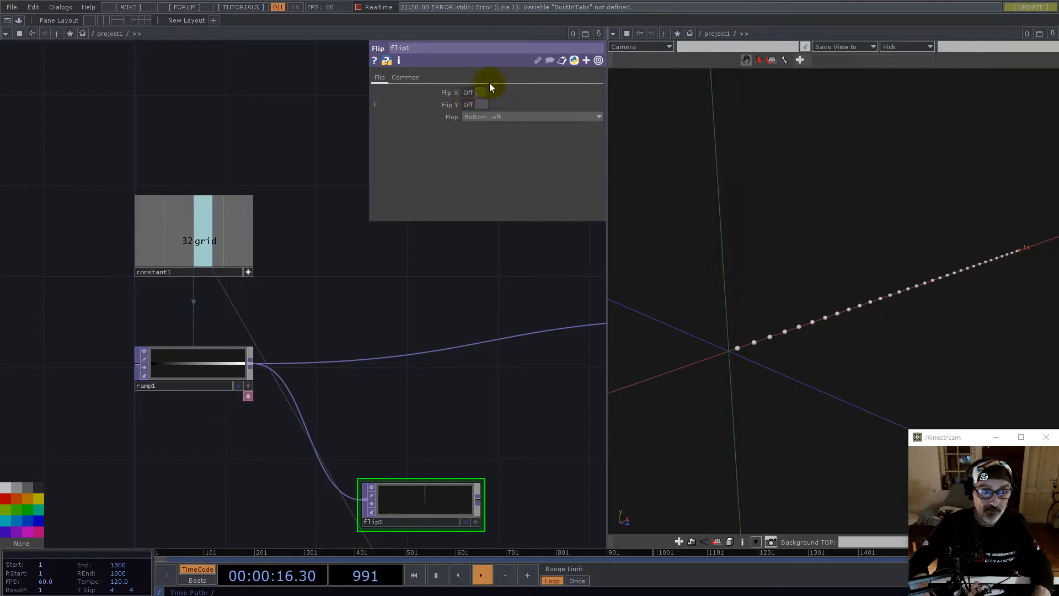
{"action": "left_click", "coordinate": [481, 480]}
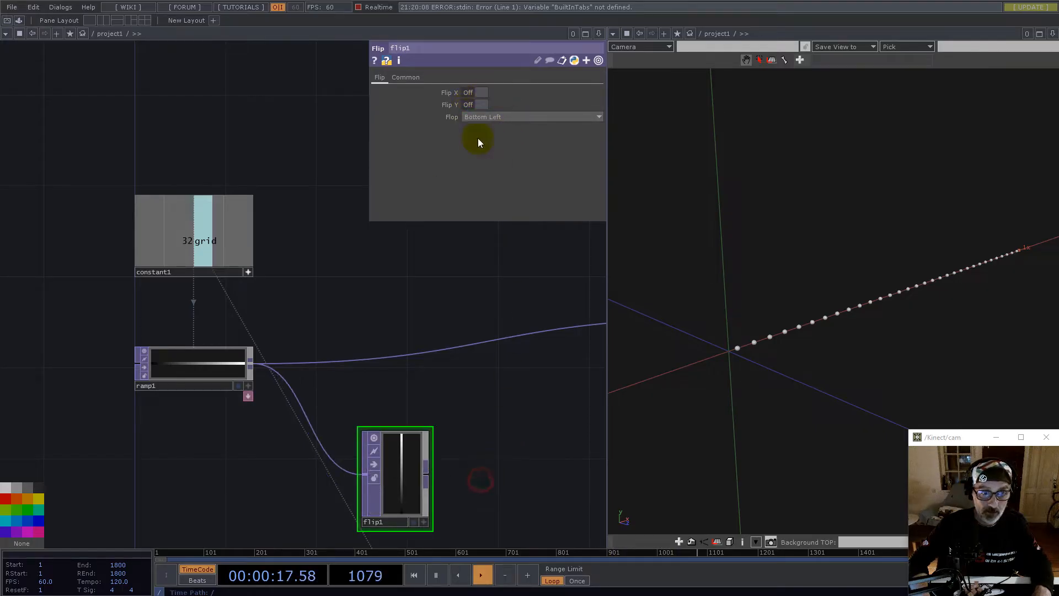
{"action": "left_click", "coordinate": [407, 78]}
{"action": "left_click", "coordinate": [504, 178]}
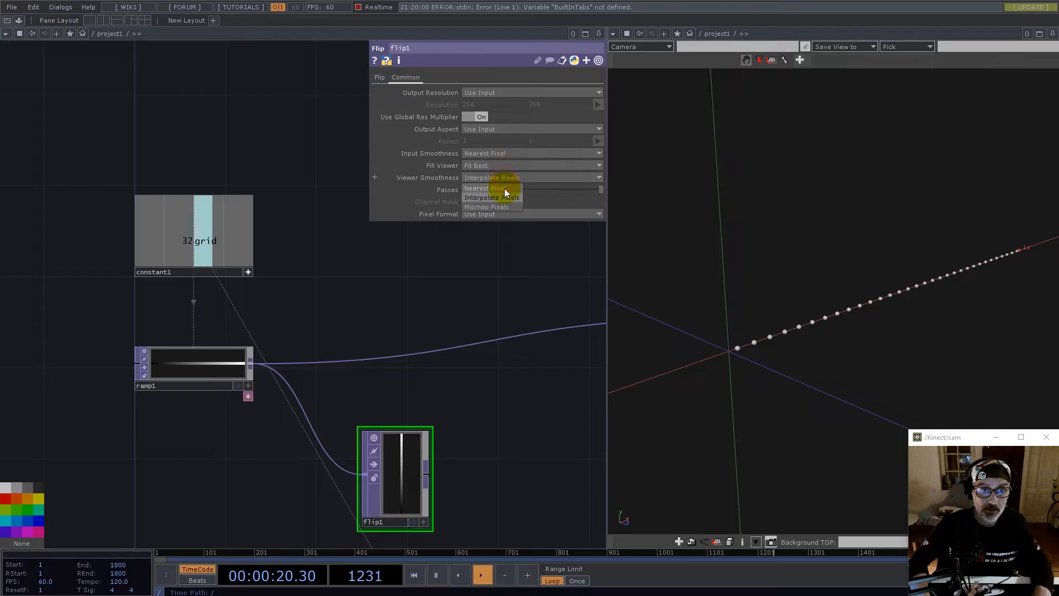
- Insert a Reorder TOP between ramp1 and null1 and connect flip1 to its second input
{"action": "right_click", "coordinate": [353, 358]}
{"action": "left_click", "coordinate": [373, 346]}
{"action": "type", "text": "re"}
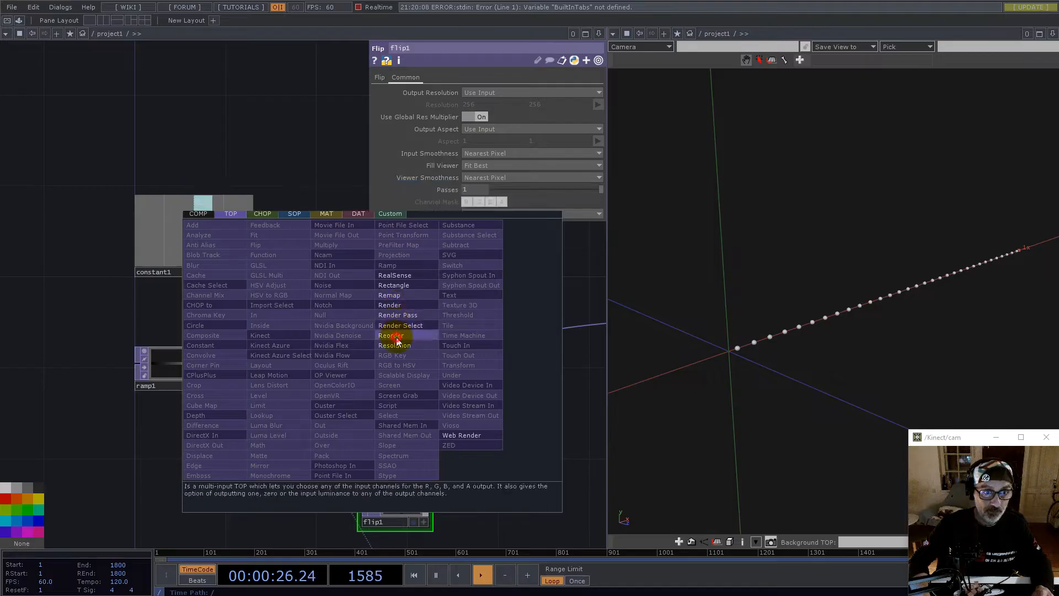
{"action": "left_click", "coordinate": [392, 335]}
{"action": "left_click", "coordinate": [543, 411]}
{"action": "left_click_drag", "start_coordinate": [427, 476], "coordinate": [477, 409]}
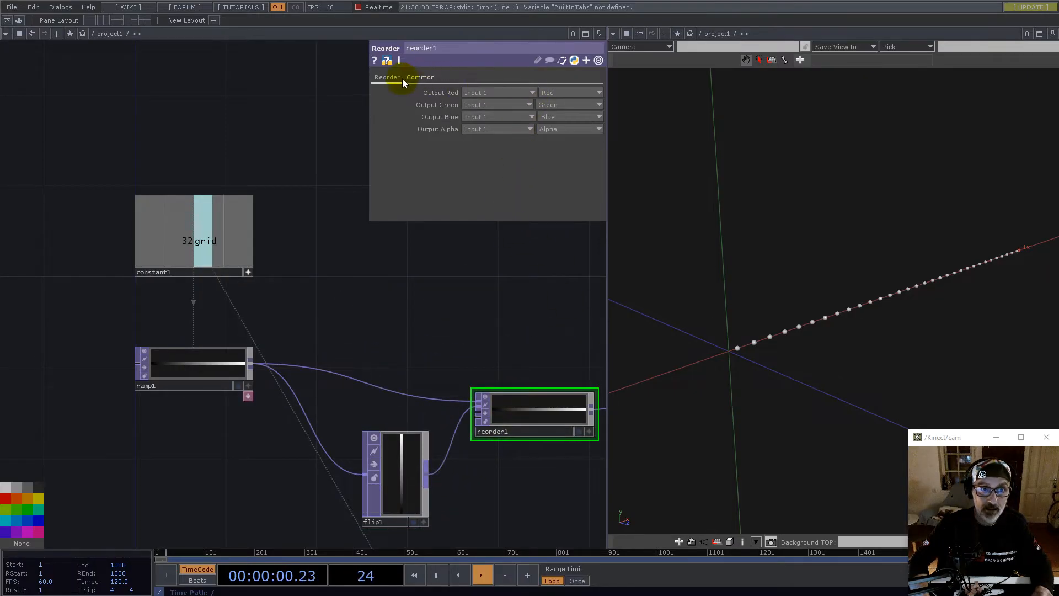
- Give the Reorder TOP a Custom Resolution with width and height exported from constant1's grid channel, and set Output Aspect to Resolution
{"action": "left_click", "coordinate": [421, 78]}
{"action": "left_click", "coordinate": [503, 95]}
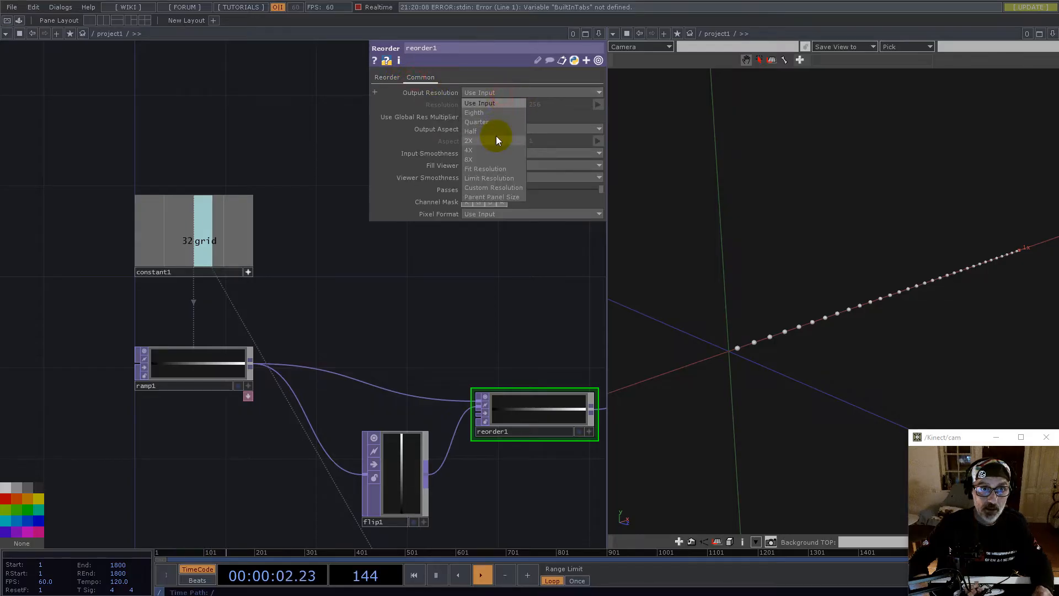
{"action": "left_click", "coordinate": [493, 188]}
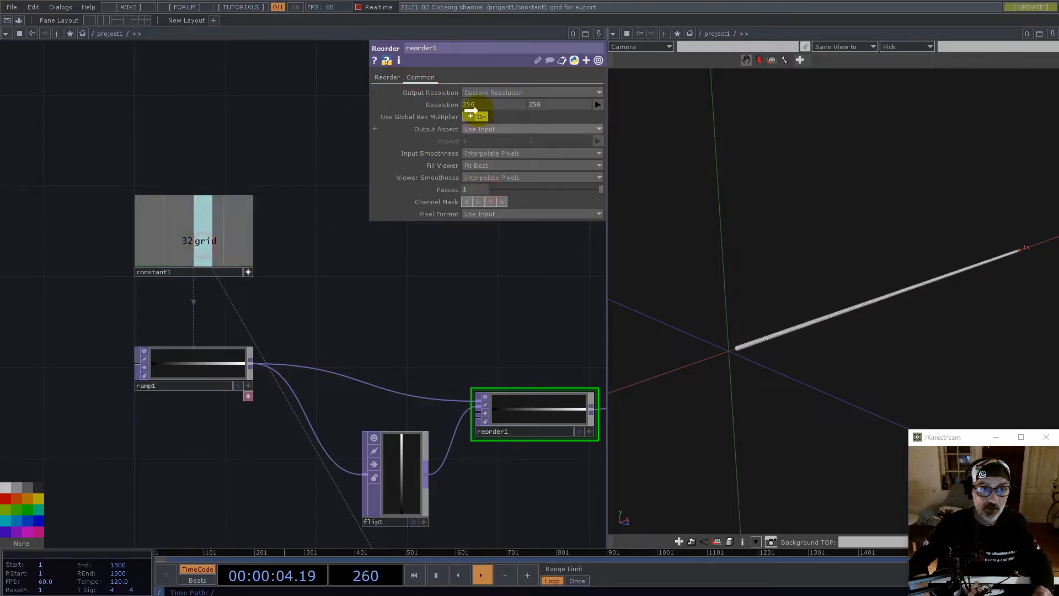
{"action": "left_click_drag", "start_coordinate": [452, 103], "coordinate": [438, 105]}
{"action": "left_click", "coordinate": [446, 101]}
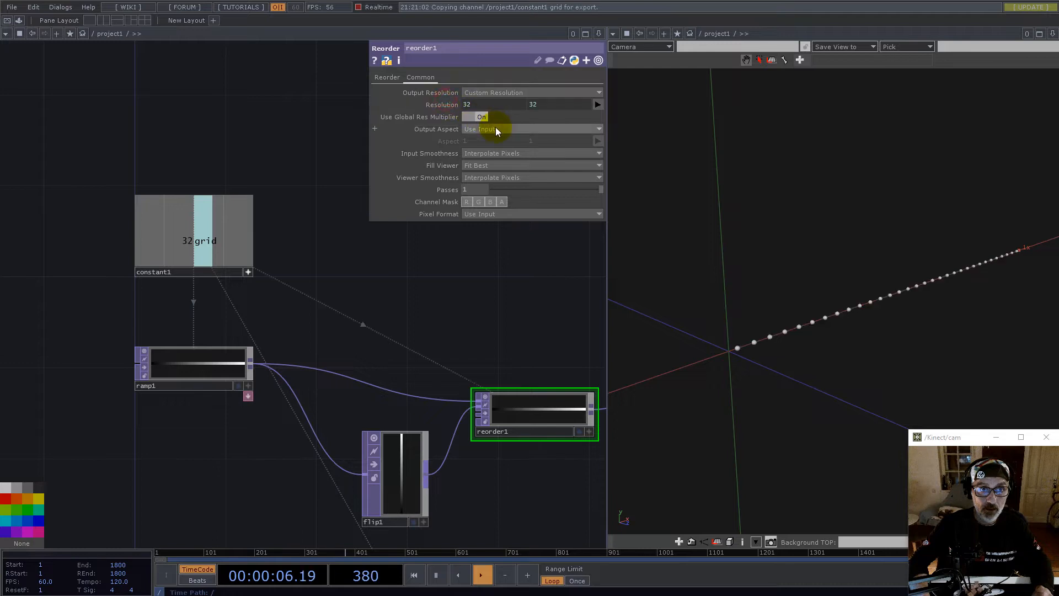
{"action": "left_click", "coordinate": [494, 129]}
{"action": "left_click", "coordinate": [480, 149]}
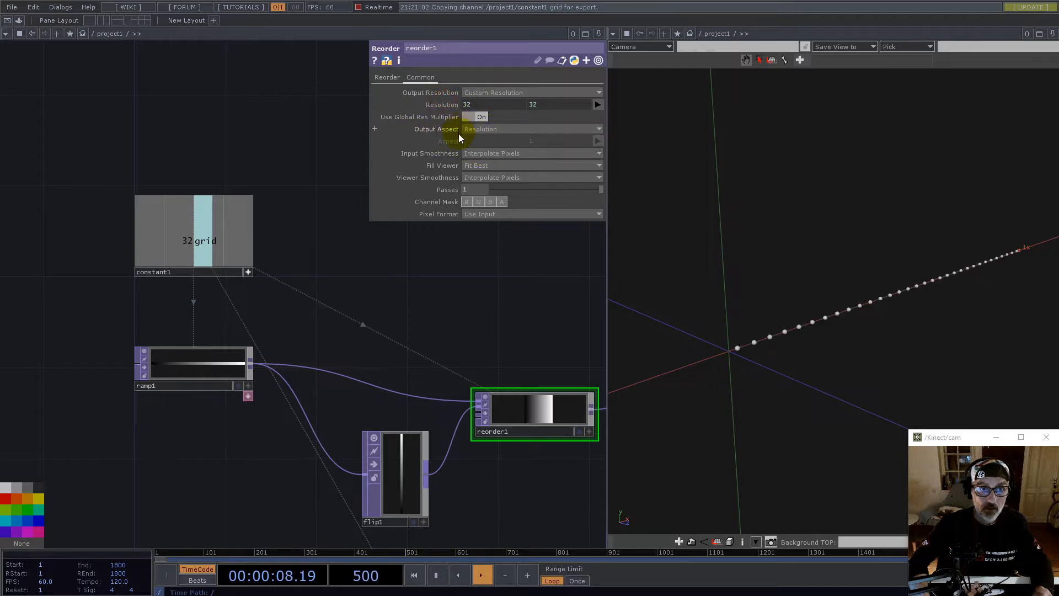
- Enlarge the Reorder TOP's node and set its Input and Viewer Smoothness to Nearest Pixel
{"action": "left_click", "coordinate": [592, 392]}
{"action": "left_click_drag", "start_coordinate": [544, 402], "coordinate": [575, 392]}
{"action": "left_click_drag", "start_coordinate": [508, 310], "coordinate": [353, 324]}
{"action": "left_click", "coordinate": [489, 153]}
{"action": "left_click", "coordinate": [489, 165]}
{"action": "left_click", "coordinate": [490, 178]}
{"action": "left_click", "coordinate": [492, 189]}
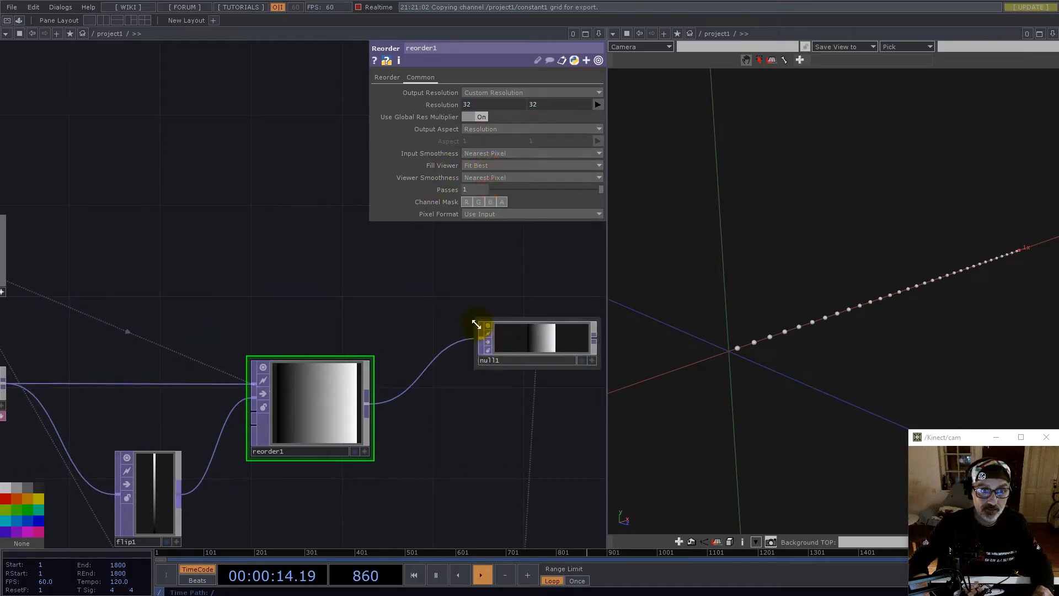
- Enlarge the null1 node and move it level with the Reorder TOP
{"action": "left_click_drag", "start_coordinate": [477, 323], "coordinate": [490, 279]}
{"action": "left_click_drag", "start_coordinate": [509, 343], "coordinate": [489, 435]}
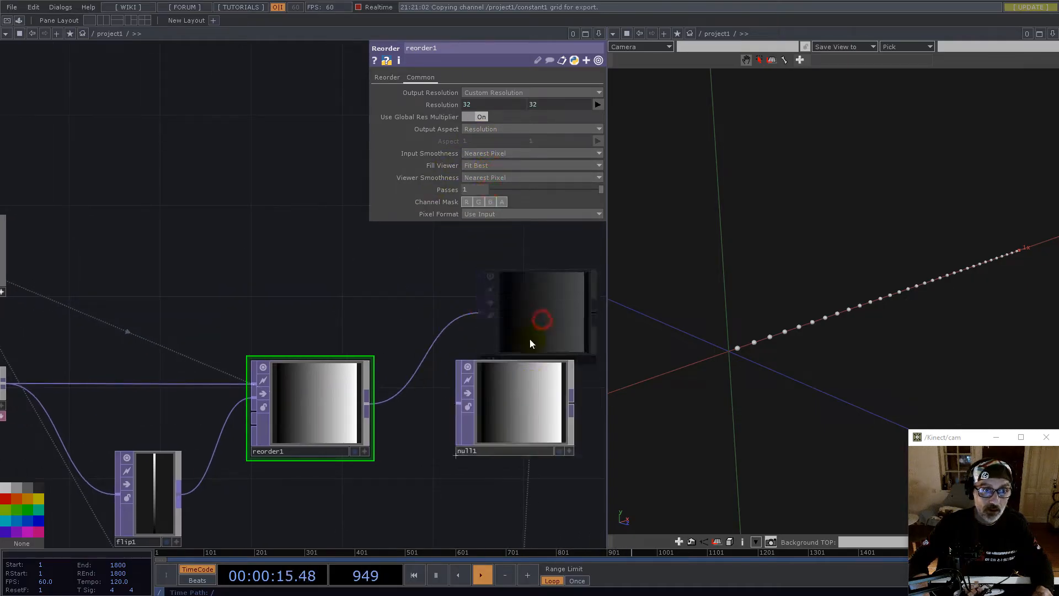
- Set the Reorder TOP's Pixel Format to 32-bit float (RG) and take Output Green from Input 2
{"action": "left_click", "coordinate": [512, 213]}
{"action": "left_click", "coordinate": [496, 385]}
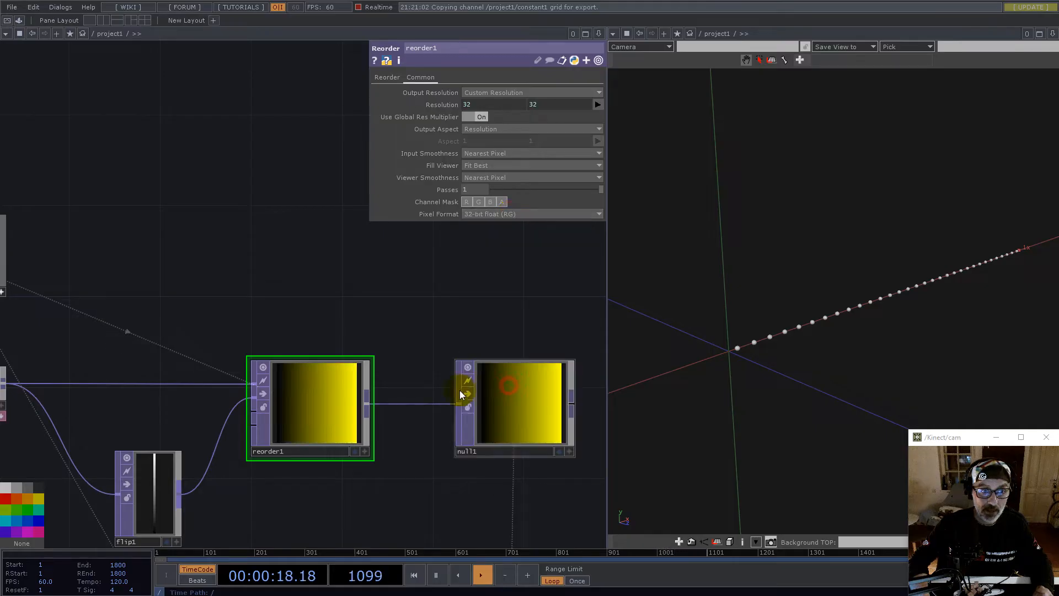
{"action": "left_click", "coordinate": [389, 78]}
{"action": "left_click", "coordinate": [495, 104]}
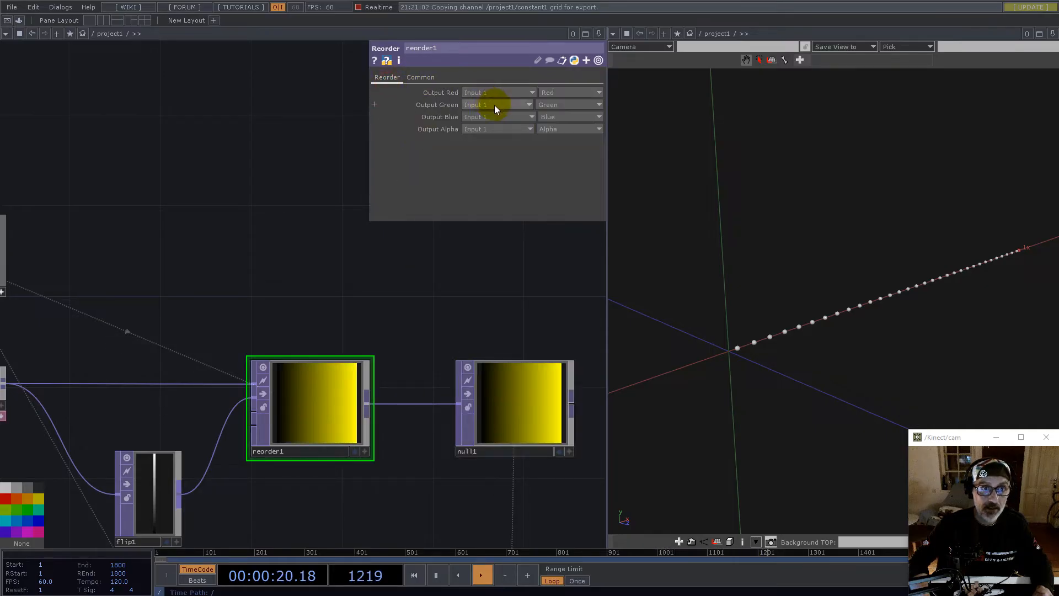
{"action": "left_click", "coordinate": [476, 125]}
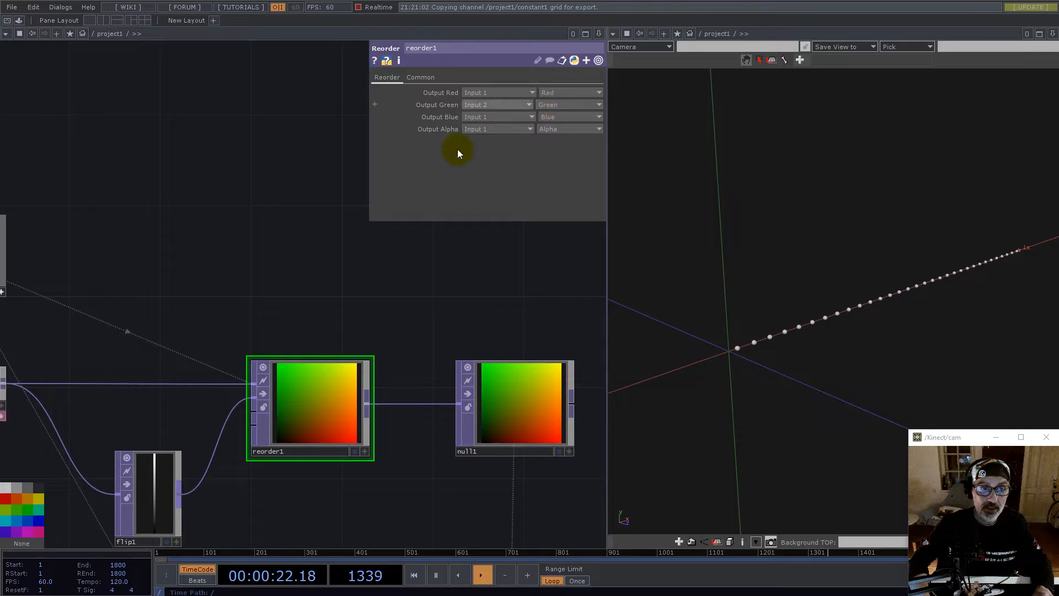
- Set geo1's instance Translate Y to the channel g
{"action": "scroll", "coordinate": [582, 434], "scroll_direction": "up", "scroll_amount": 3}
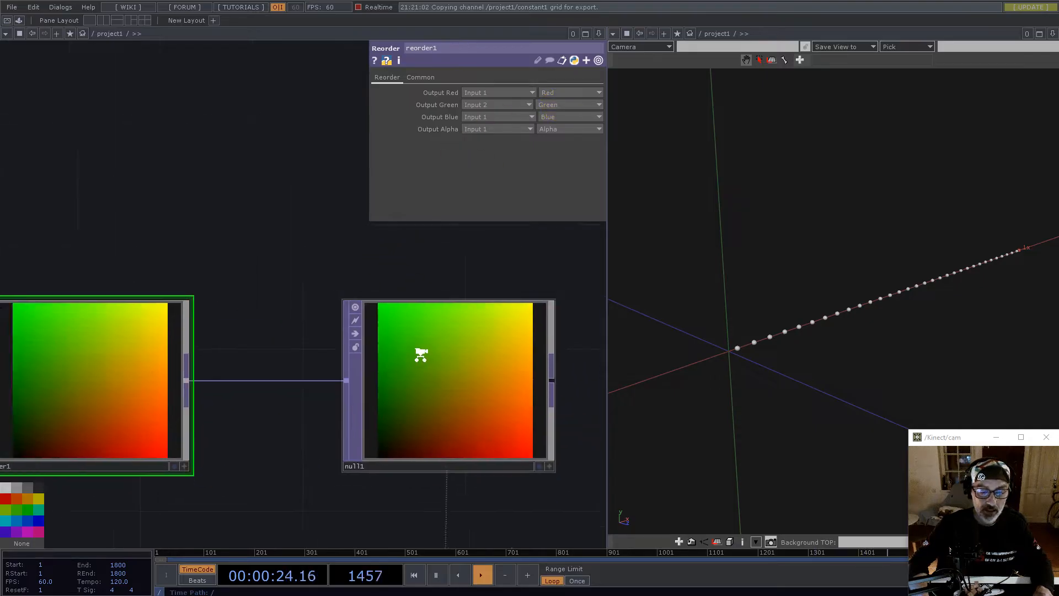
{"action": "scroll", "coordinate": [418, 355], "scroll_direction": "down", "scroll_amount": 6}
{"action": "left_click_drag", "start_coordinate": [502, 468], "coordinate": [303, 168]}
{"action": "left_click", "coordinate": [267, 331]}
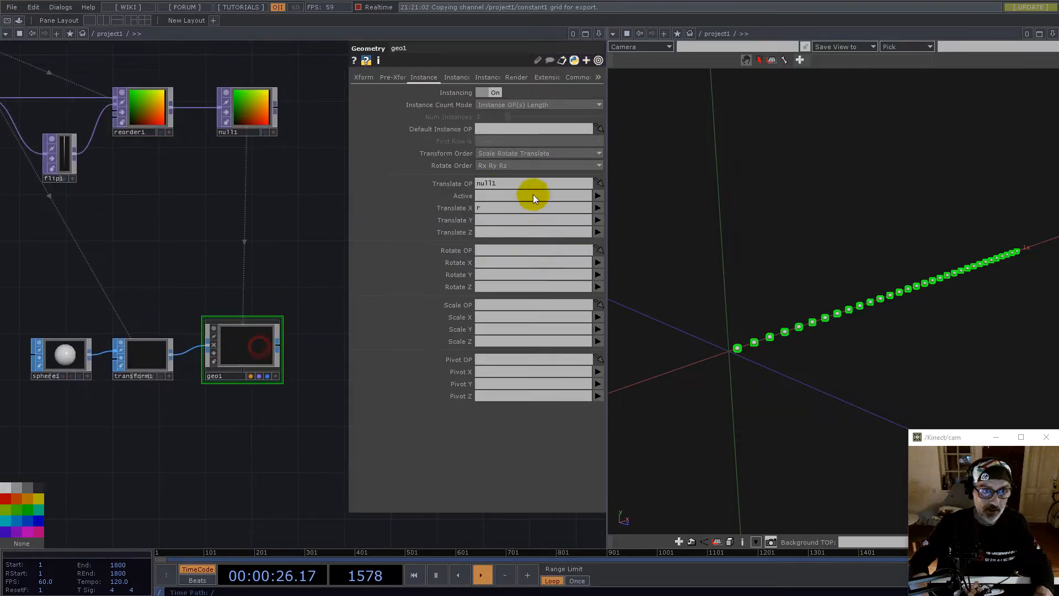
{"action": "left_click", "coordinate": [485, 220]}
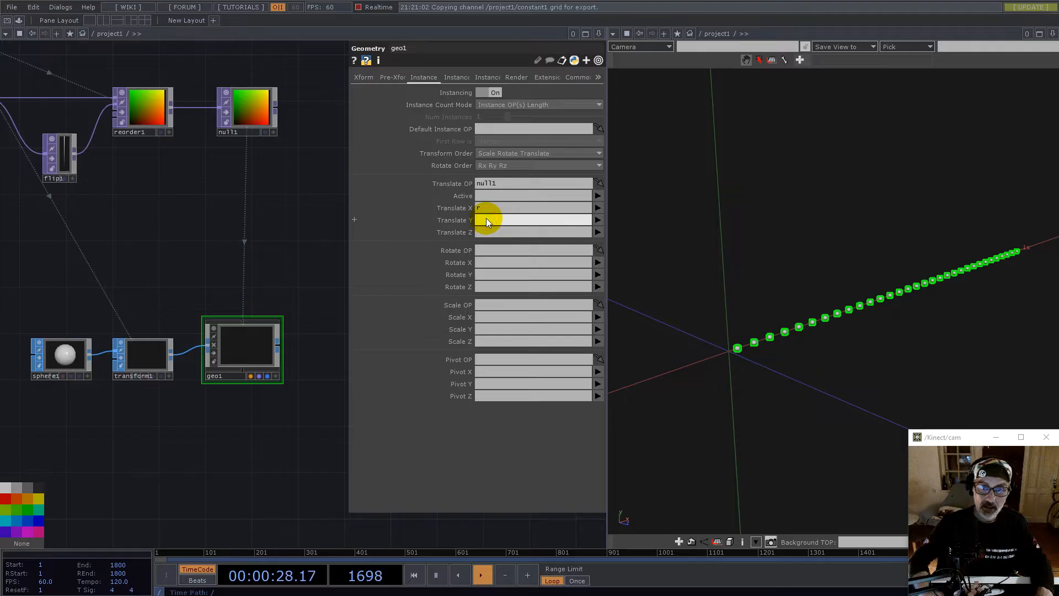
{"action": "type", "text": "g"}
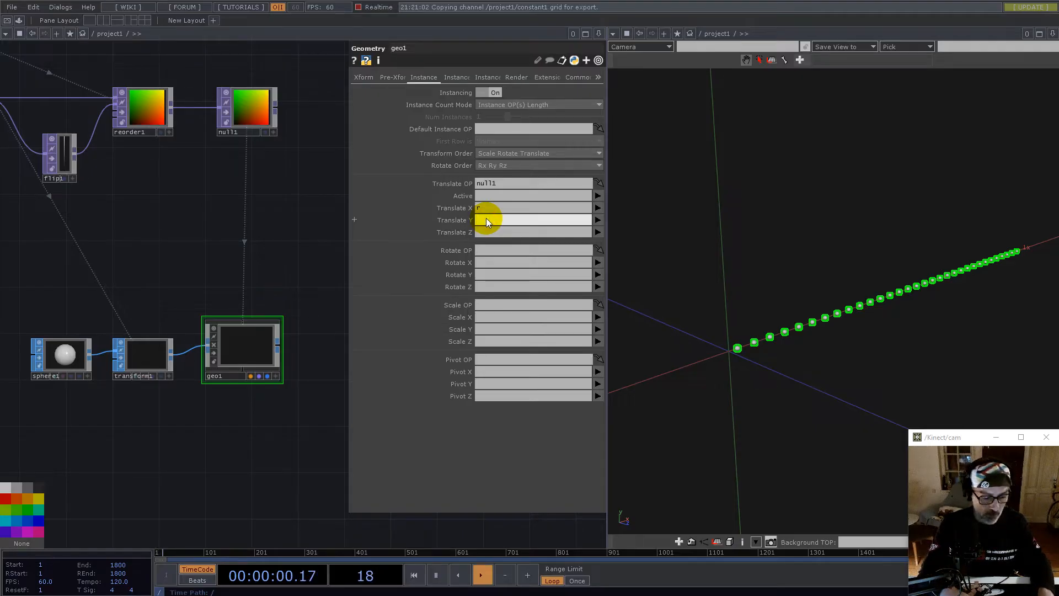
{"action": "key", "text": "Return"}
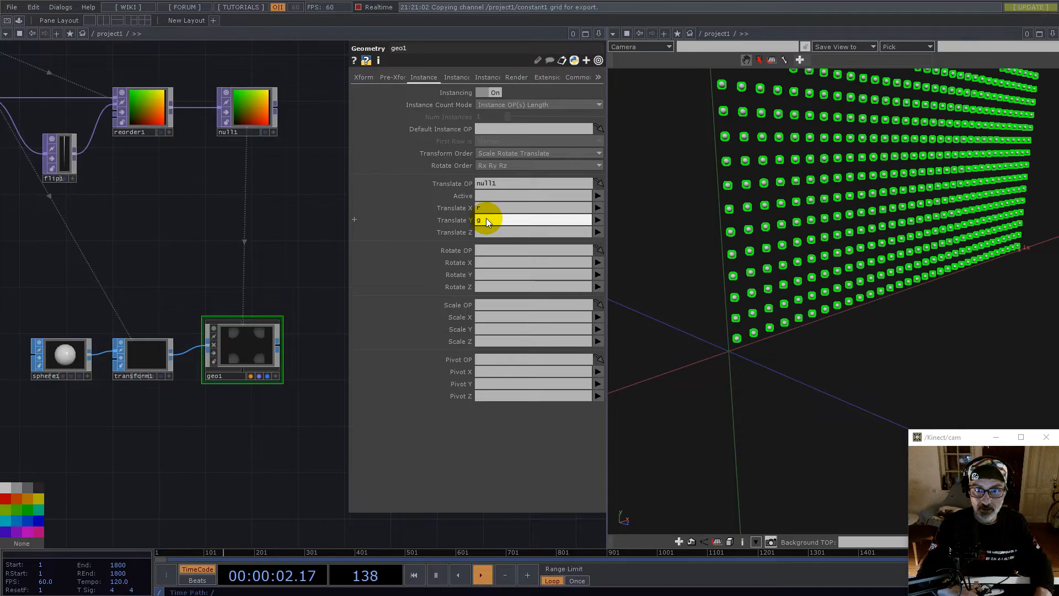
- Move null1 further right and slightly up to open a gap after the Reorder TOP
{"action": "left_click_drag", "start_coordinate": [848, 212], "coordinate": [847, 376]}
{"action": "left_click", "coordinate": [317, 417]}
{"action": "left_click_drag", "start_coordinate": [845, 412], "coordinate": [796, 338]}
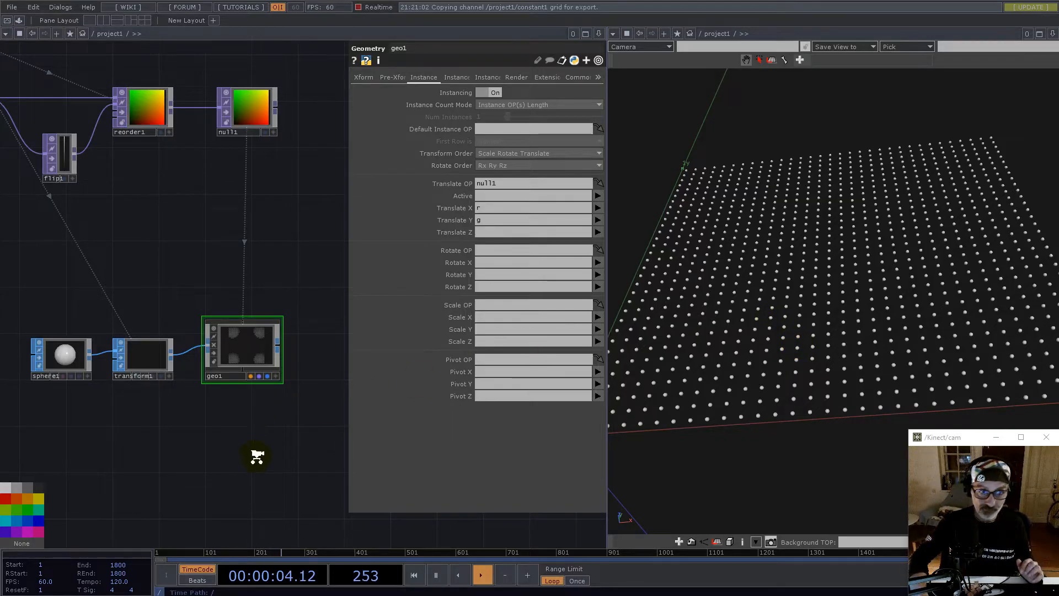
{"action": "scroll", "coordinate": [254, 453], "scroll_direction": "down", "scroll_amount": 2}
{"action": "left_click_drag", "start_coordinate": [242, 209], "coordinate": [316, 176]}
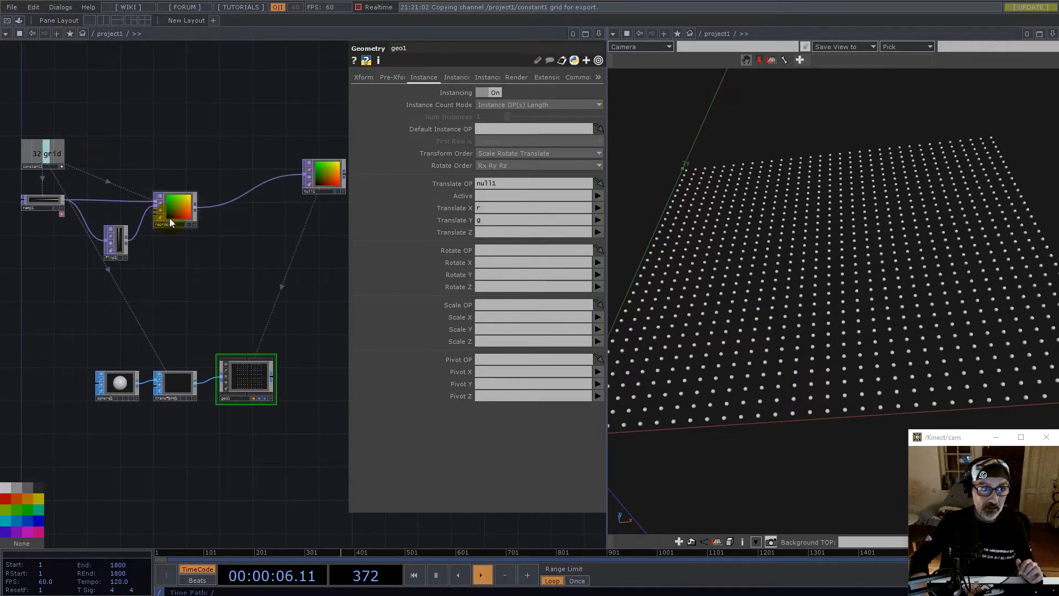
- Shift the Reorder TOP and null1 to the right, and move the sphere, transform and geo1 chain right and down
{"action": "left_click_drag", "start_coordinate": [170, 217], "coordinate": [187, 217]}
{"action": "right_click_drag", "start_coordinate": [74, 316], "coordinate": [280, 426]}
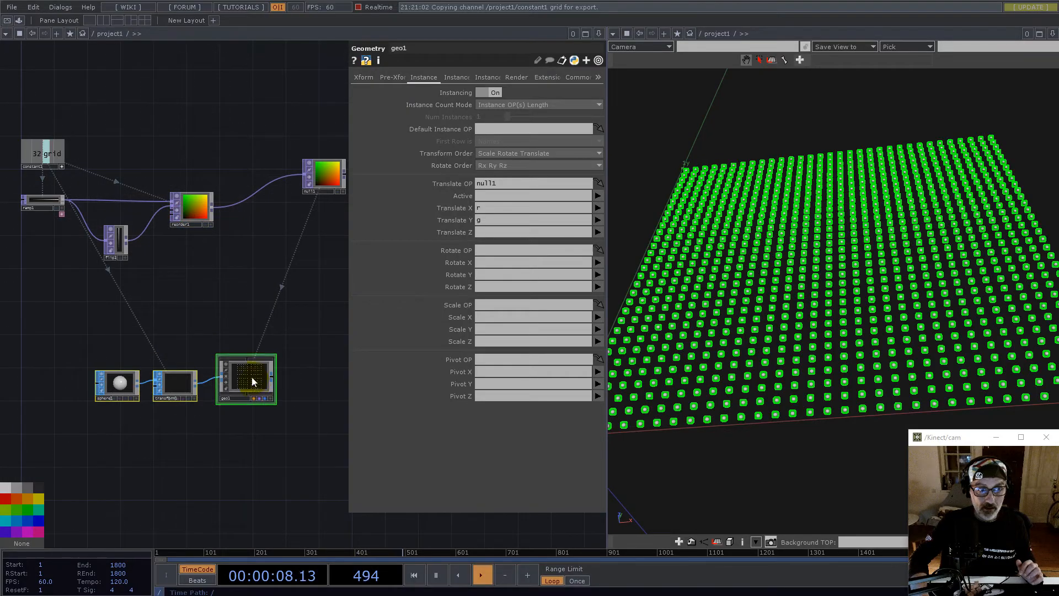
{"action": "left_click_drag", "start_coordinate": [251, 377], "coordinate": [309, 410]}
{"action": "mouse_move", "coordinate": [270, 293]}
{"action": "left_mouse_down"}
{"action": "mouse_move", "coordinate": [133, 460]}
{"action": "mouse_move", "coordinate": [250, 285]}
{"action": "mouse_move", "coordinate": [284, 288]}
{"action": "left_mouse_up"}
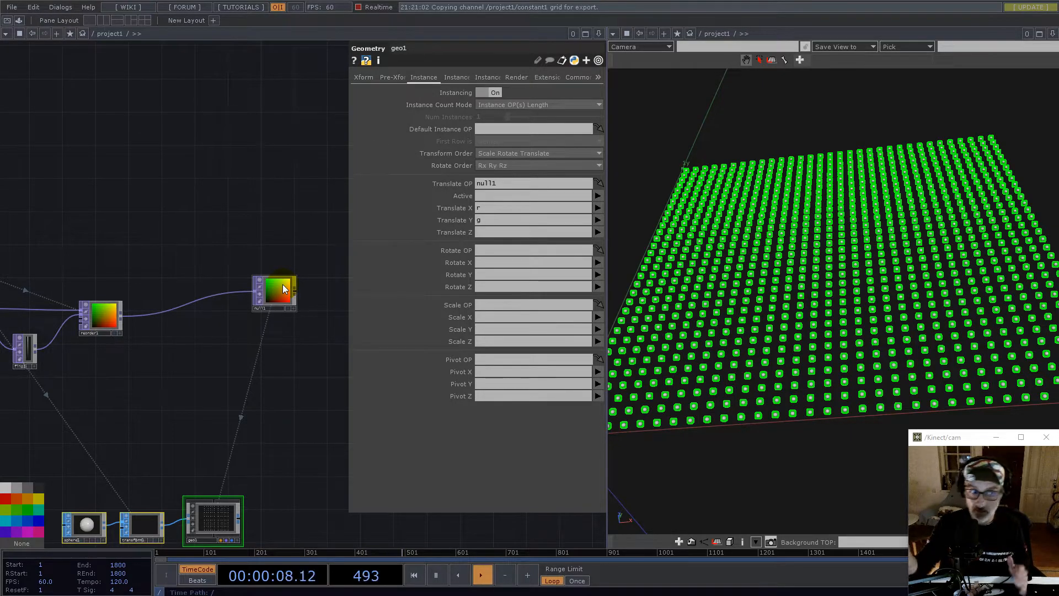
{"action": "scroll", "coordinate": [230, 441], "scroll_direction": "down", "scroll_amount": 4}
{"action": "scroll", "coordinate": [185, 315], "scroll_direction": "up", "scroll_amount": 2}
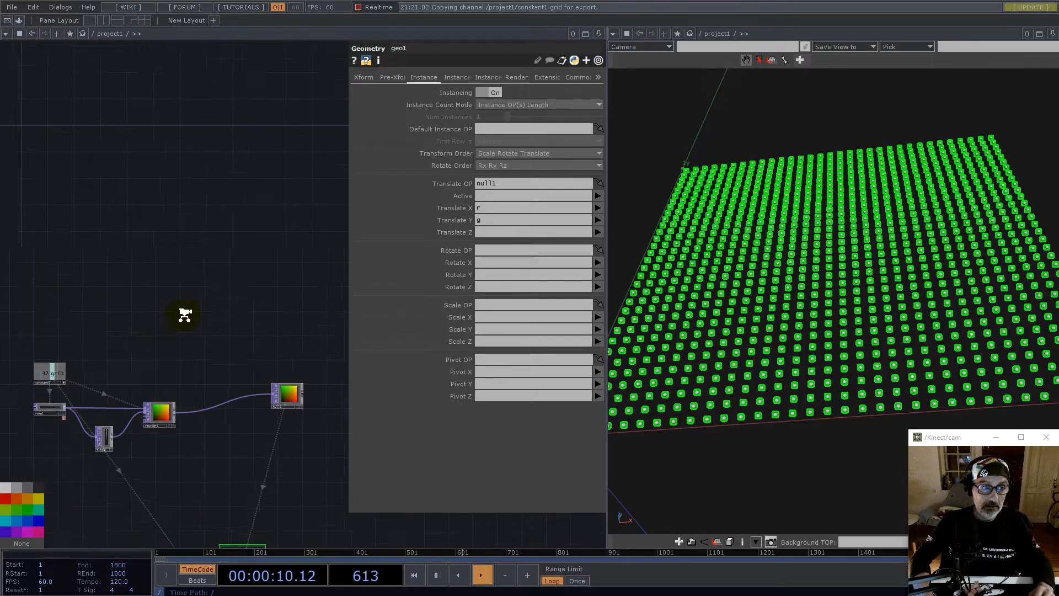
- Add a Movie File In TOP above the grid network and load OilDrums.jpg into it
{"action": "key", "text": "Tab"}
{"action": "type", "text": "m"}
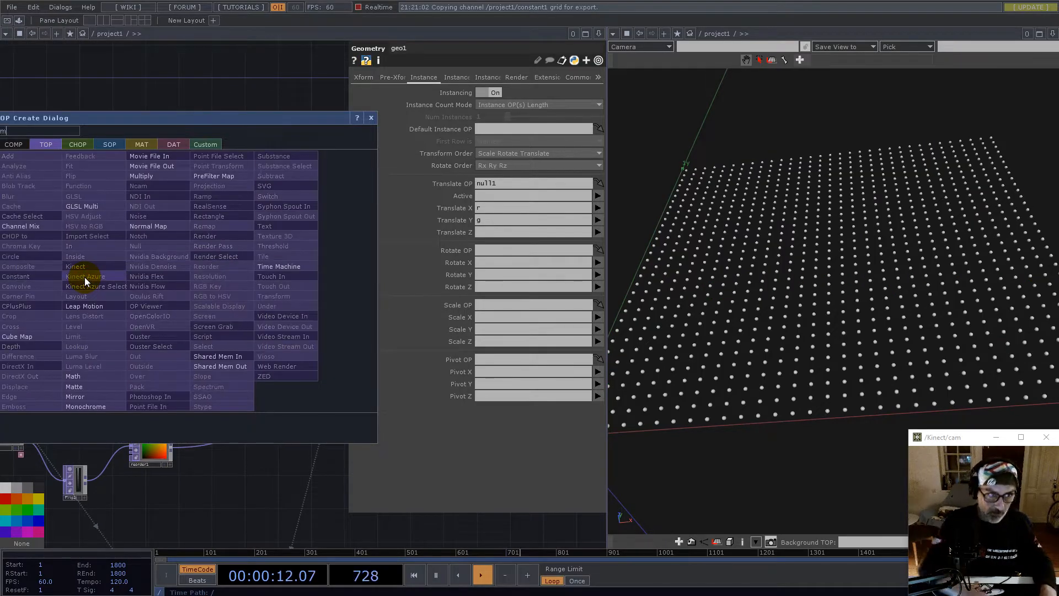
{"action": "left_click", "coordinate": [149, 156]}
{"action": "left_click", "coordinate": [98, 257]}
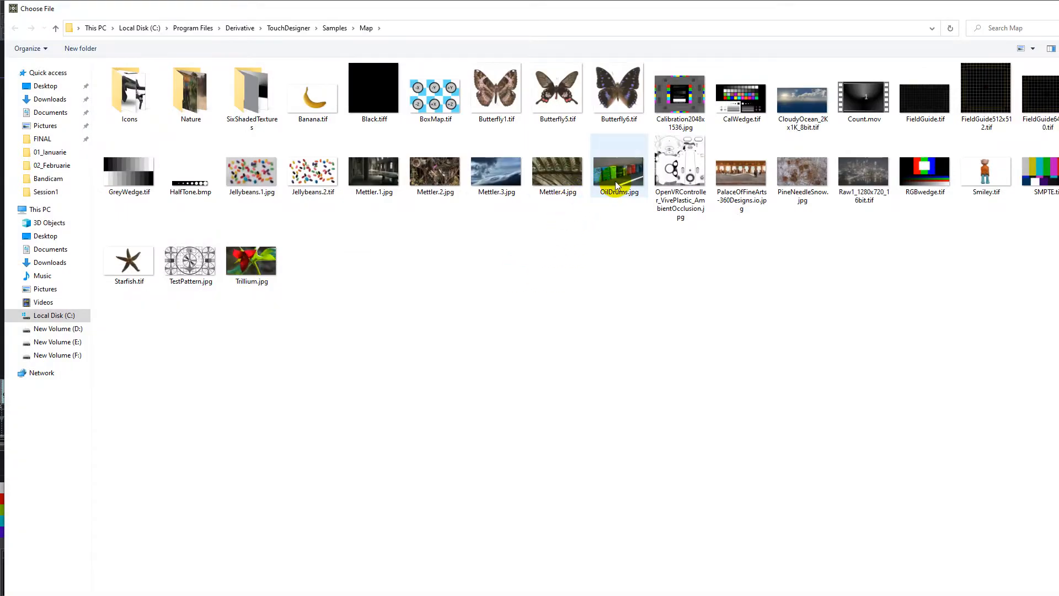
{"action": "double_click", "coordinate": [614, 181]}
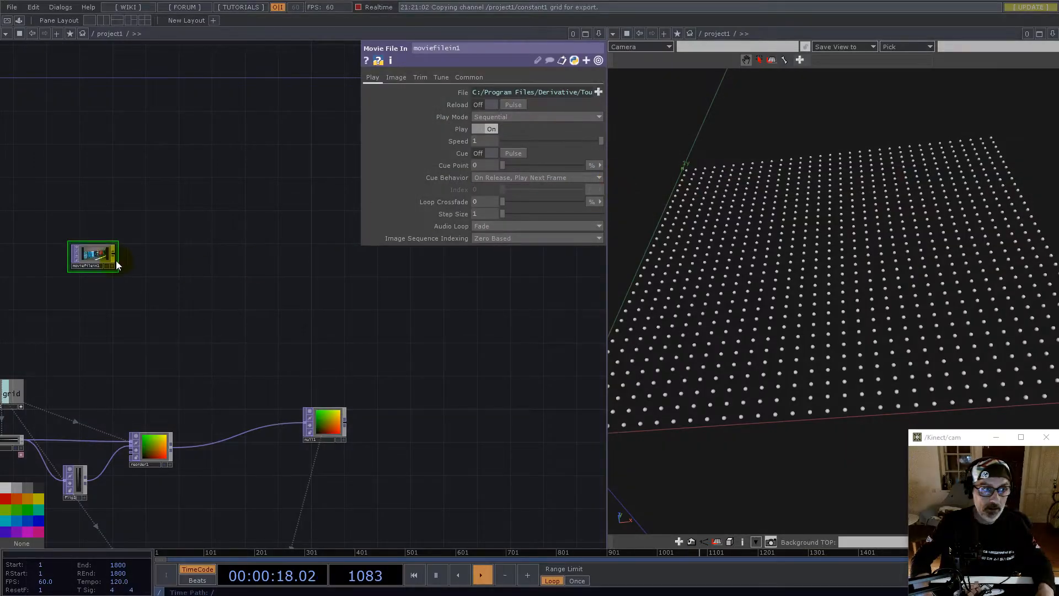
- Add a Fit TOP after moviefilein1 and place it to the right of the movie node
{"action": "scroll", "coordinate": [116, 260], "scroll_direction": "up", "scroll_amount": 3}
{"action": "right_click", "coordinate": [118, 253]}
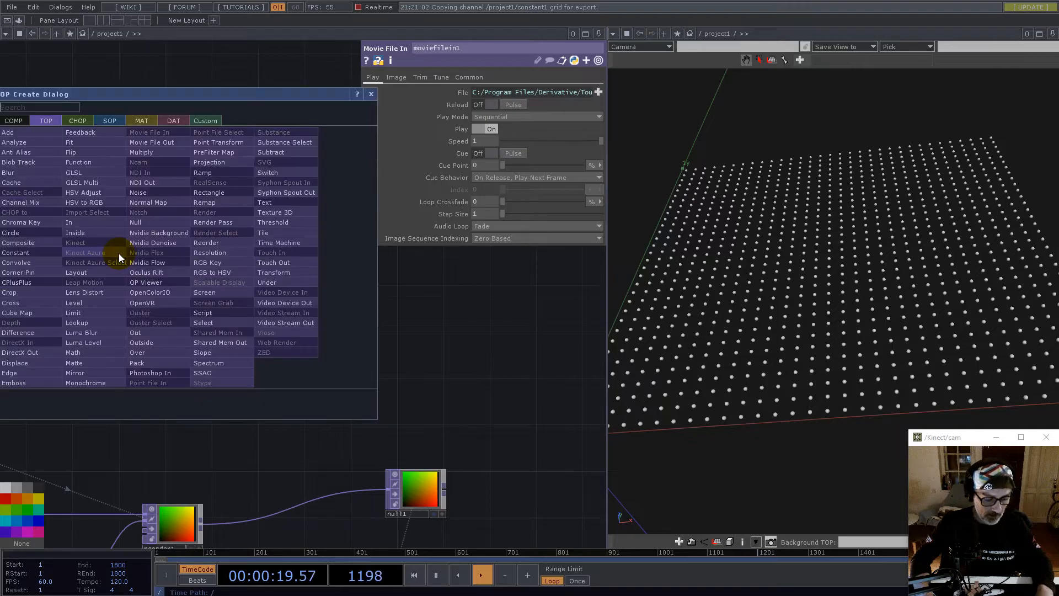
{"action": "left_click", "coordinate": [88, 144]}
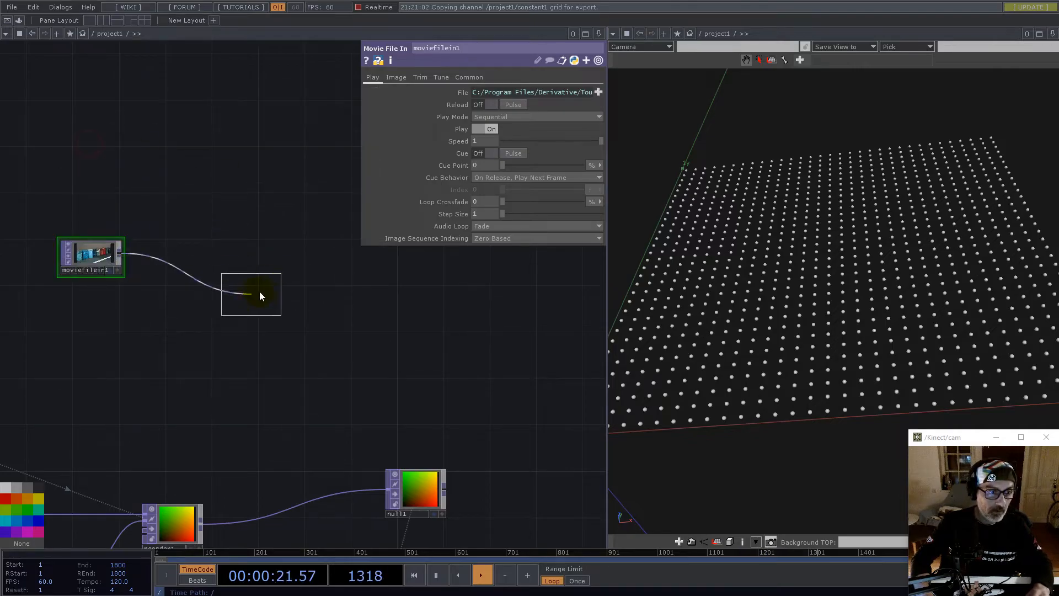
{"action": "left_click", "coordinate": [261, 279]}
{"action": "left_click_drag", "start_coordinate": [208, 362], "coordinate": [412, 354]}
{"action": "left_click_drag", "start_coordinate": [431, 403], "coordinate": [243, 309]}
{"action": "left_click_drag", "start_coordinate": [325, 211], "coordinate": [303, 210]}
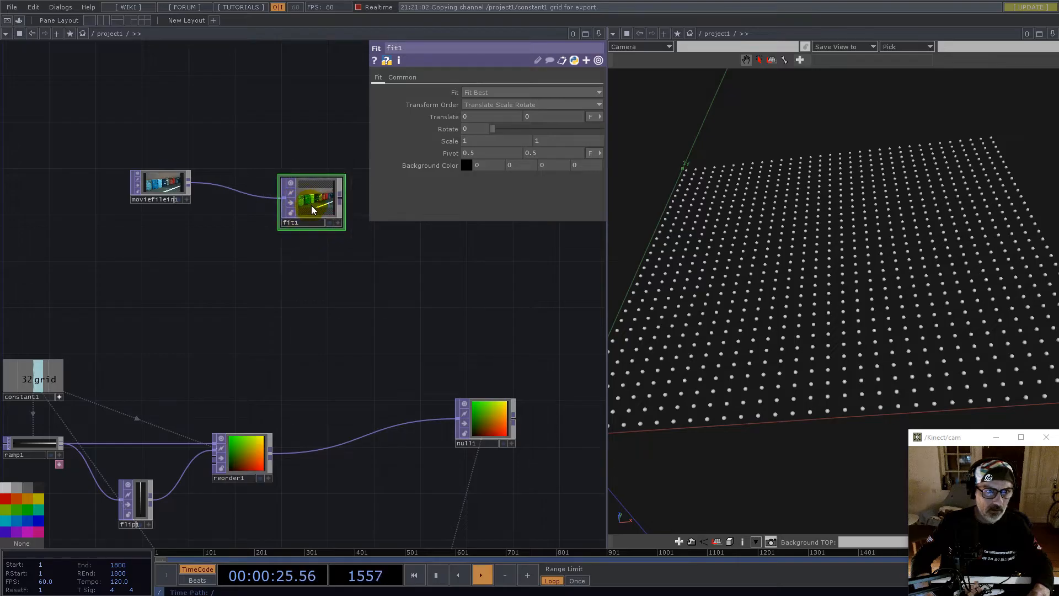
- Link the width and height of fit1's resolution to constant1's grid channel
{"action": "left_click", "coordinate": [36, 388]}
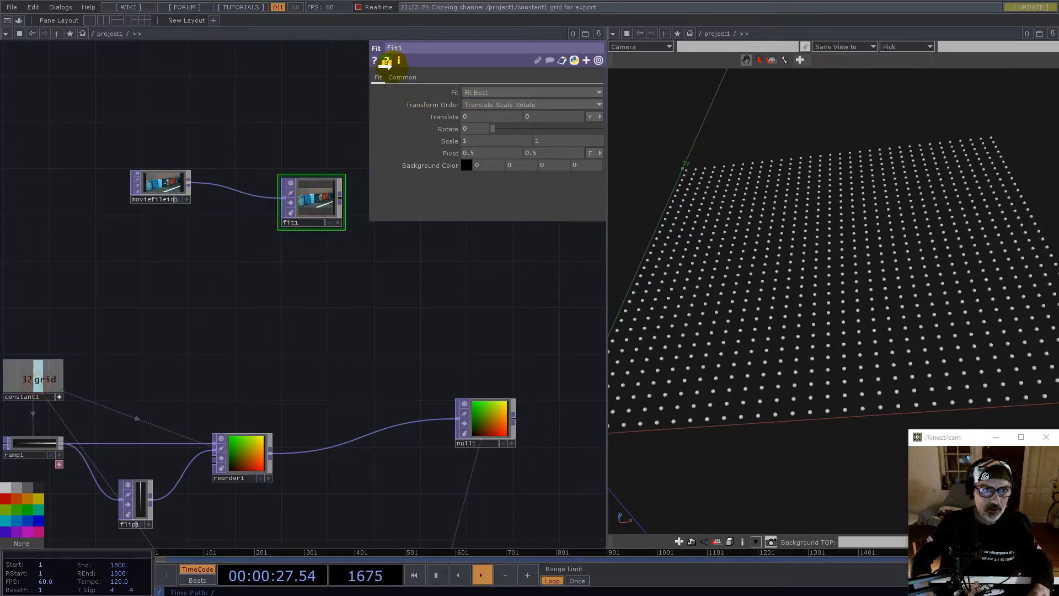
{"action": "left_click", "coordinate": [393, 78]}
{"action": "left_click_drag", "start_coordinate": [442, 104], "coordinate": [443, 105]}
{"action": "left_click", "coordinate": [455, 103]}
- Set sphere1's Primitive Type to Polygon
{"action": "left_click_drag", "start_coordinate": [231, 347], "coordinate": [297, 329]}
{"action": "left_click_drag", "start_coordinate": [383, 364], "coordinate": [293, 270]}
{"action": "left_click_drag", "start_coordinate": [347, 461], "coordinate": [337, 252]}
{"action": "left_click", "coordinate": [141, 421]}
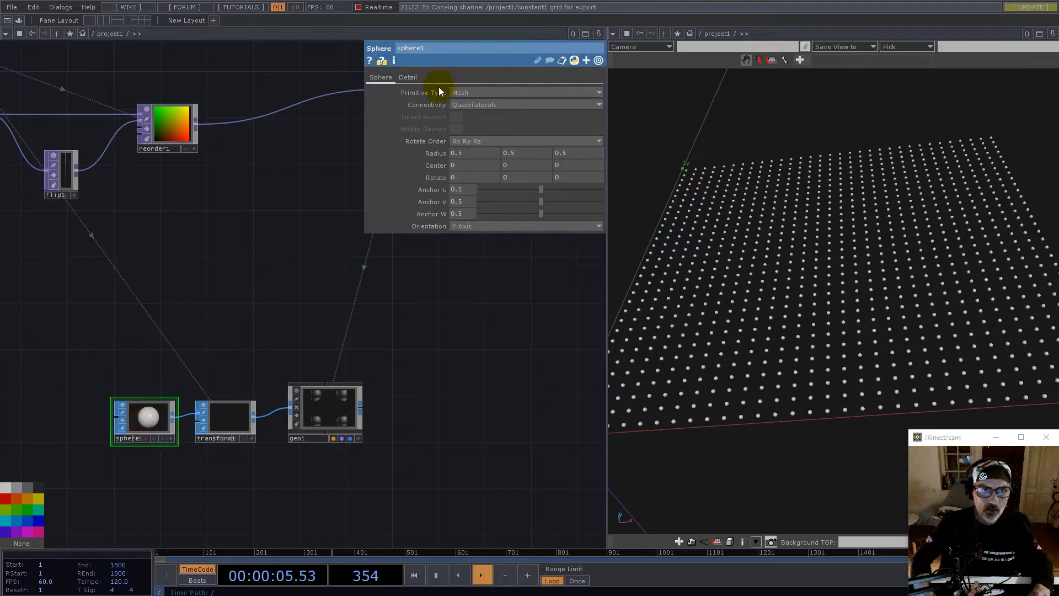
{"action": "left_click", "coordinate": [471, 92]}
{"action": "left_click", "coordinate": [468, 112]}
- Add a Box SOP just above sphere1
{"action": "left_click_drag", "start_coordinate": [277, 330], "coordinate": [366, 453]}
{"action": "left_click_drag", "start_coordinate": [274, 355], "coordinate": [336, 435]}
{"action": "scroll", "coordinate": [336, 434], "scroll_direction": "down", "scroll_amount": 5}
{"action": "scroll", "coordinate": [336, 300], "scroll_direction": "up", "scroll_amount": 2}
{"action": "left_click_drag", "start_coordinate": [327, 343], "coordinate": [279, 134]}
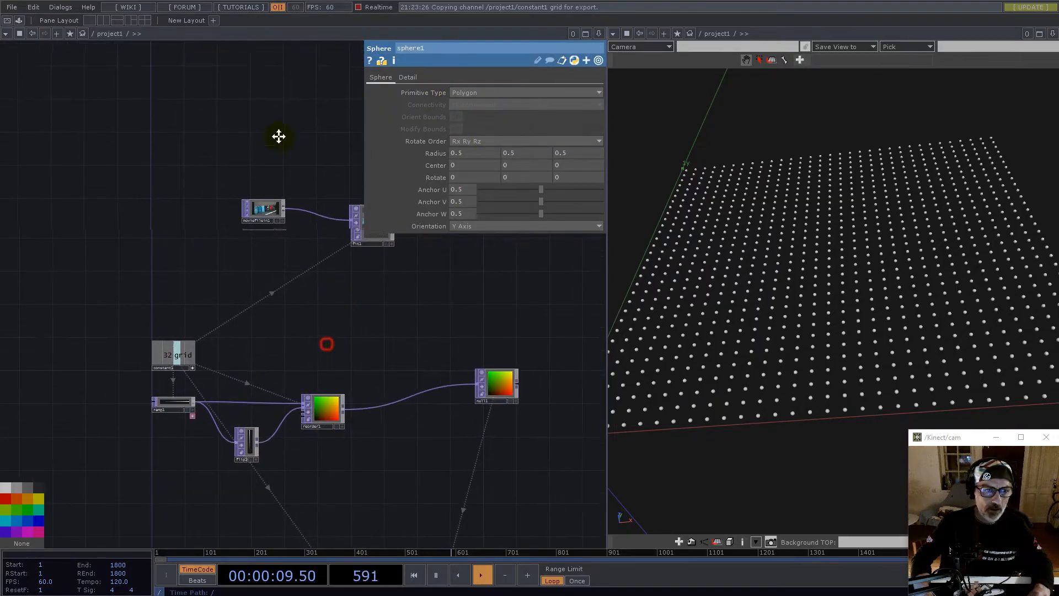
{"action": "double_click", "coordinate": [241, 345]}
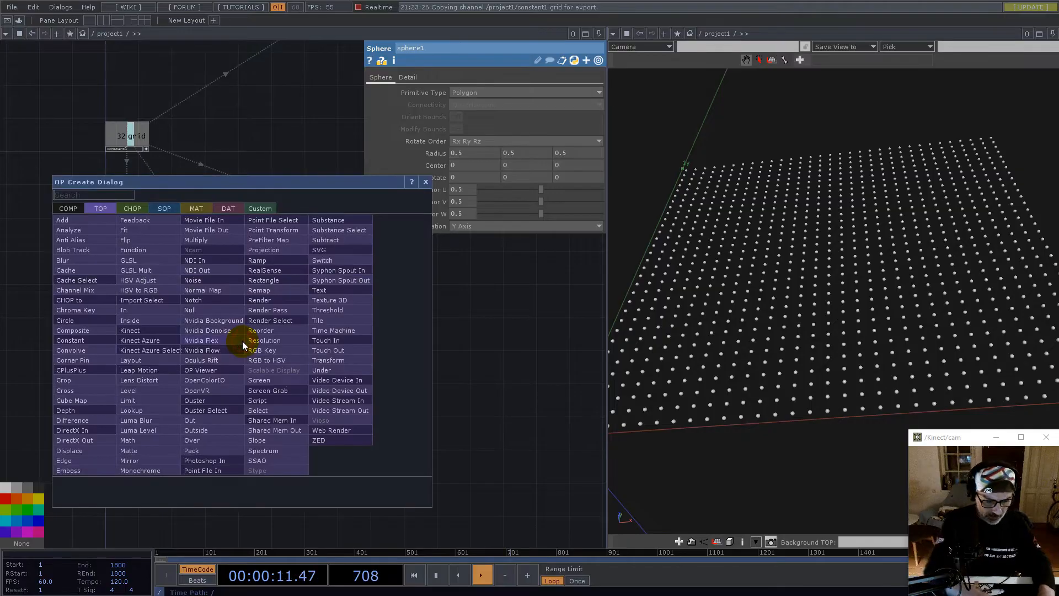
{"action": "type", "text": "n"}
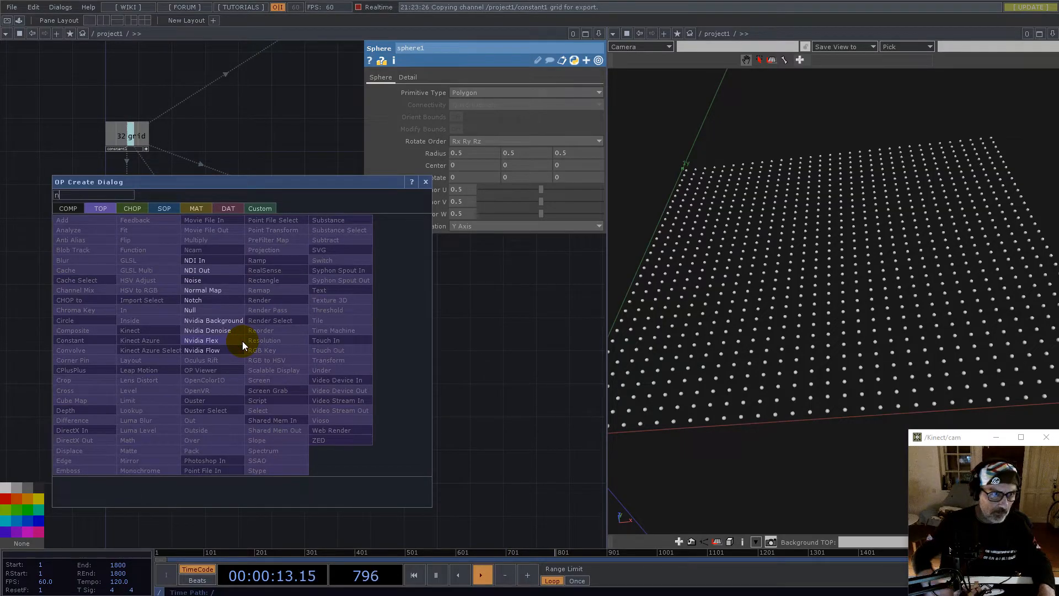
{"action": "left_click", "coordinate": [164, 208]}
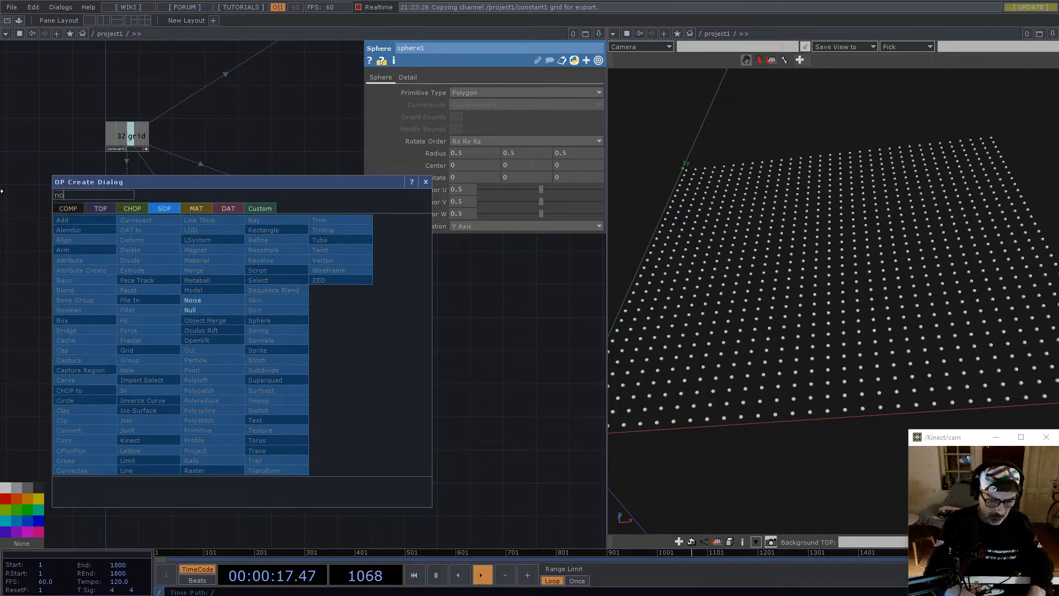
{"action": "left_click", "coordinate": [68, 194]}
{"action": "type", "text": "o"}
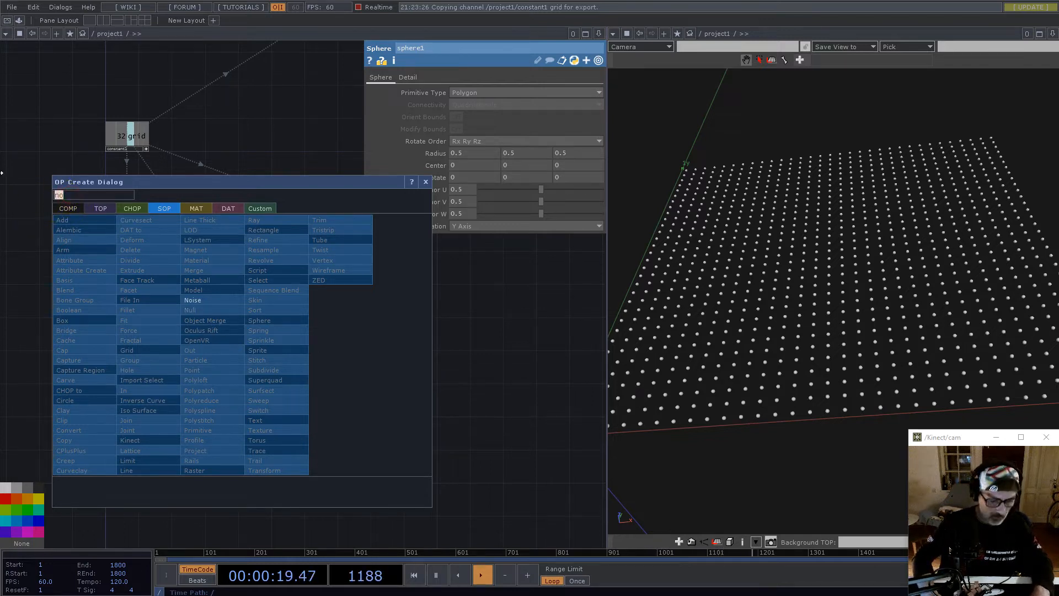
{"action": "key", "text": "BackSpace"}
{"action": "key", "text": "BackSpace"}
{"action": "type", "text": "bo"}
{"action": "left_click", "coordinate": [65, 320]}
{"action": "left_click", "coordinate": [267, 362]}
- Feed transform1 from box1 in place of the sphere and stack box1 directly above sphere1
{"action": "scroll", "coordinate": [287, 354], "scroll_direction": "up", "scroll_amount": 5}
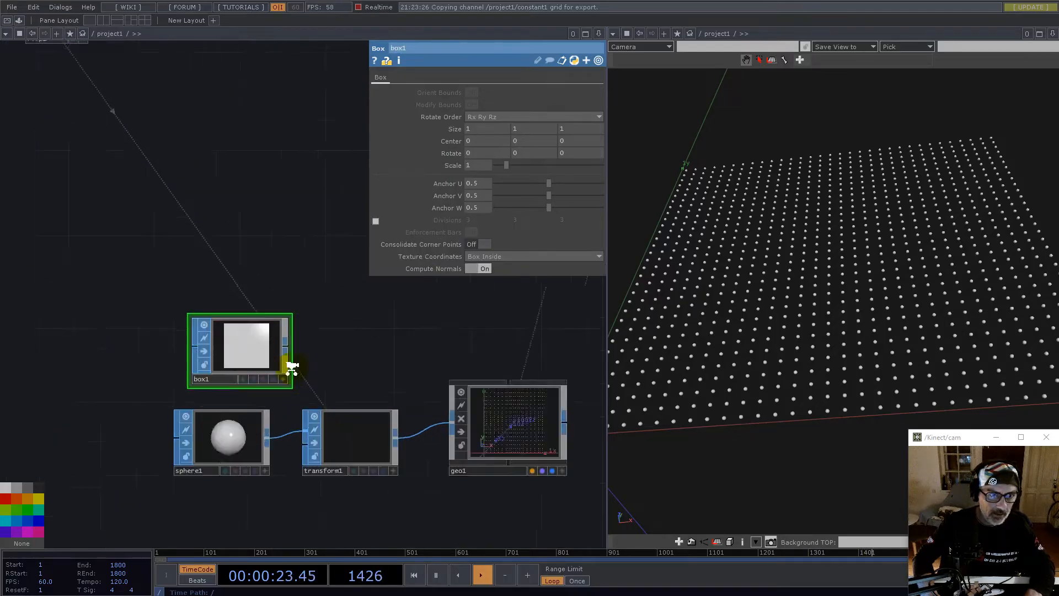
{"action": "left_click_drag", "start_coordinate": [287, 335], "coordinate": [282, 439]}
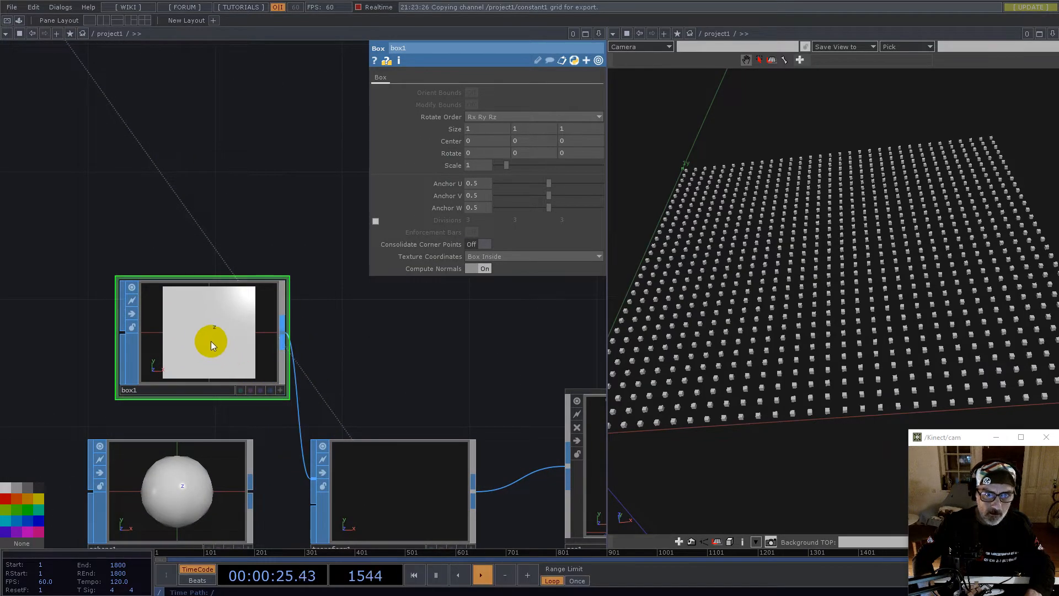
{"action": "left_click_drag", "start_coordinate": [213, 343], "coordinate": [170, 372]}
{"action": "scroll", "coordinate": [331, 353], "scroll_direction": "down", "scroll_amount": 2}
{"action": "scroll", "coordinate": [275, 341], "scroll_direction": "down", "scroll_amount": 5}
{"action": "left_click_drag", "start_coordinate": [188, 285], "coordinate": [242, 414]}
{"action": "left_click_drag", "start_coordinate": [255, 347], "coordinate": [196, 395]}
- Set constant1's grid value to 256 and orbit the 3D view to see the whole instance grid
{"action": "left_click", "coordinate": [119, 116]}
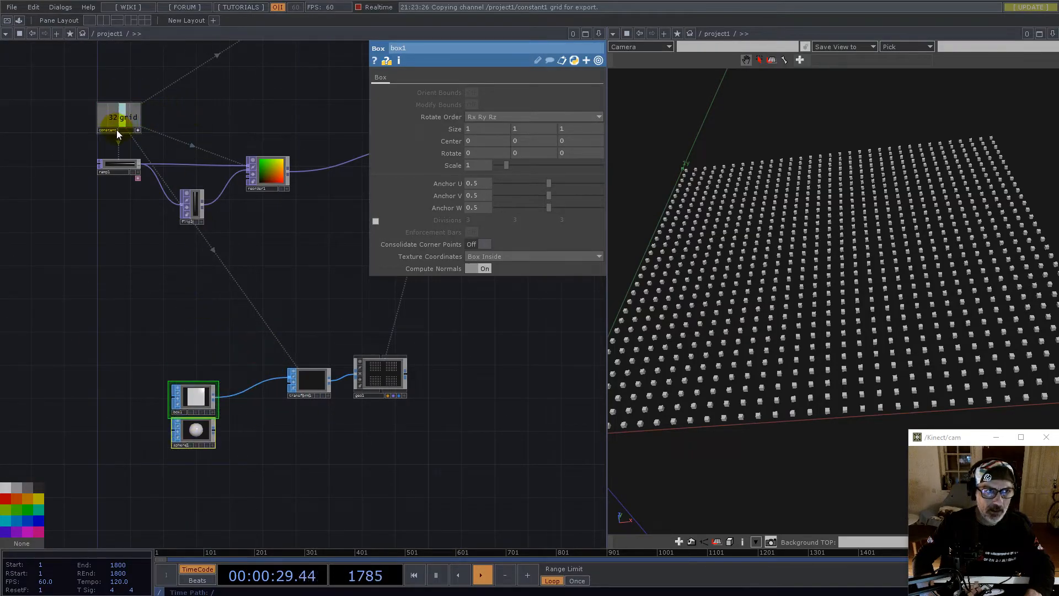
{"action": "left_click", "coordinate": [547, 91]}
{"action": "type", "text": "256"}
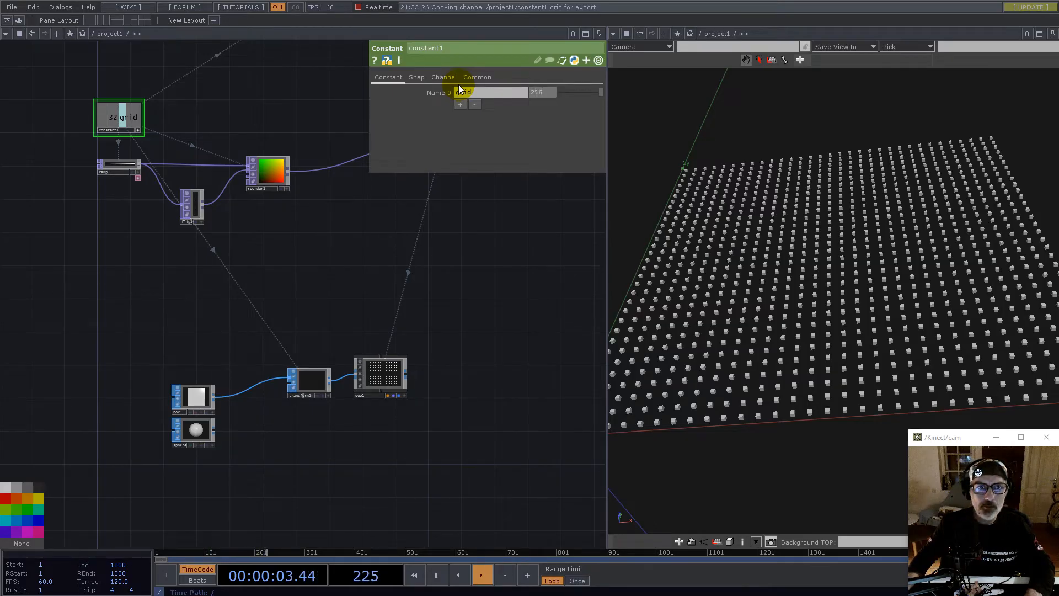
{"action": "key", "text": "Return"}
{"action": "left_click_drag", "start_coordinate": [866, 325], "coordinate": [828, 270]}
- Set fit1's Fit mode to Fit Outside
{"action": "left_click_drag", "start_coordinate": [504, 265], "coordinate": [377, 521]}
{"action": "scroll", "coordinate": [162, 247], "scroll_direction": "up", "scroll_amount": 4}
{"action": "left_click", "coordinate": [201, 247]}
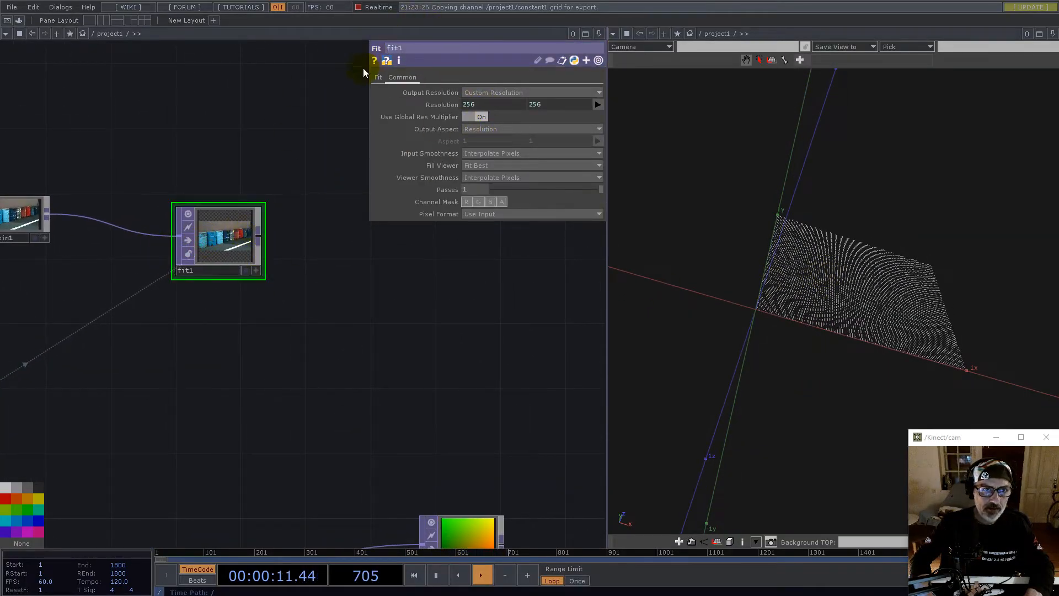
{"action": "left_click", "coordinate": [378, 78]}
{"action": "left_click", "coordinate": [479, 92]}
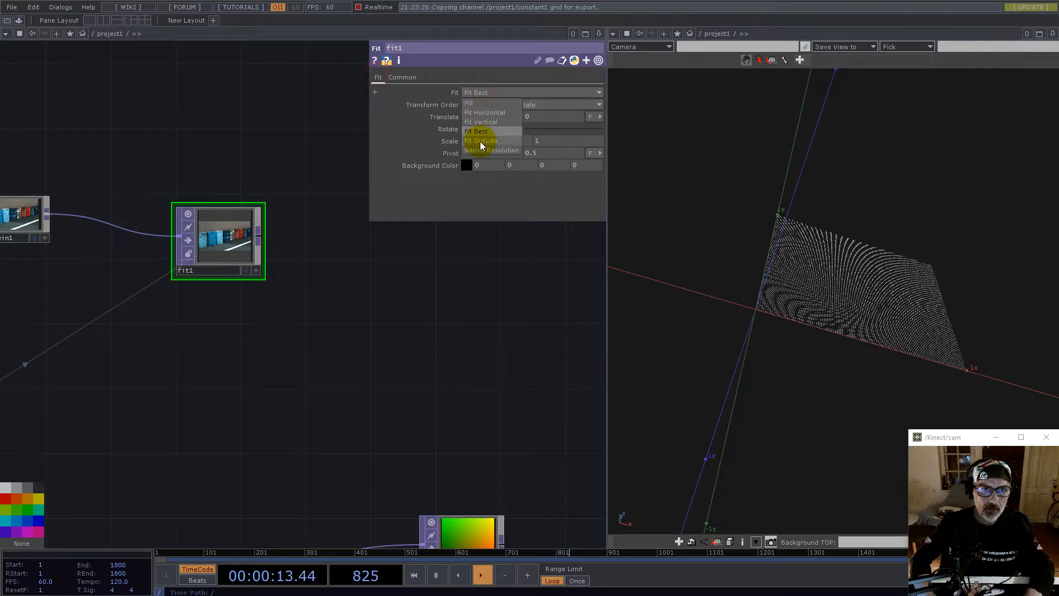
{"action": "left_click", "coordinate": [480, 142]}
- Add a Remap TOP after fit1 and connect reorder1 to its second input
{"action": "scroll", "coordinate": [336, 228], "scroll_direction": "down", "scroll_amount": 3}
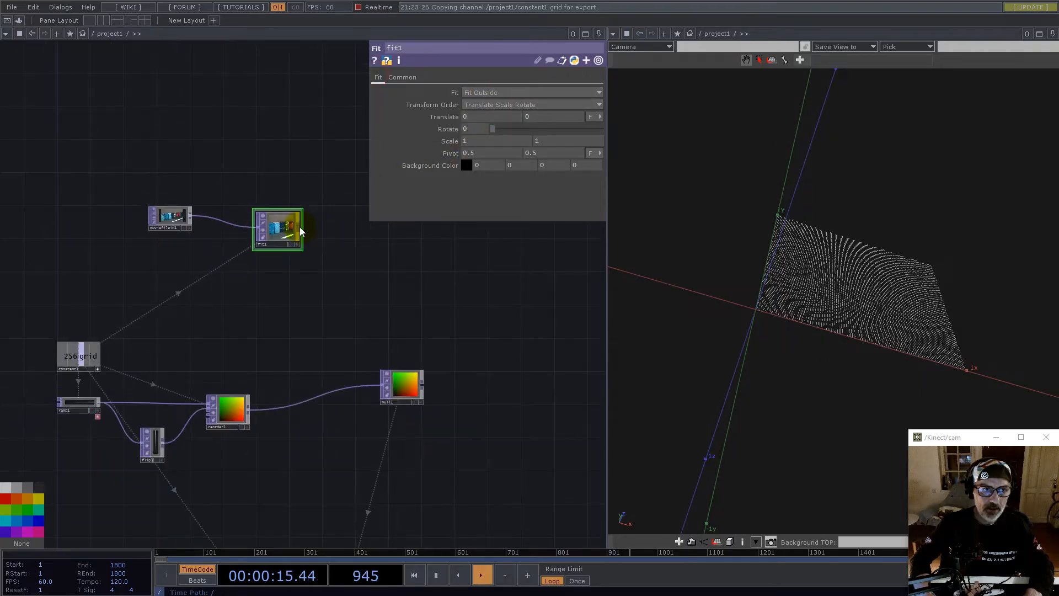
{"action": "key", "text": "Tab"}
{"action": "type", "text": "r"}
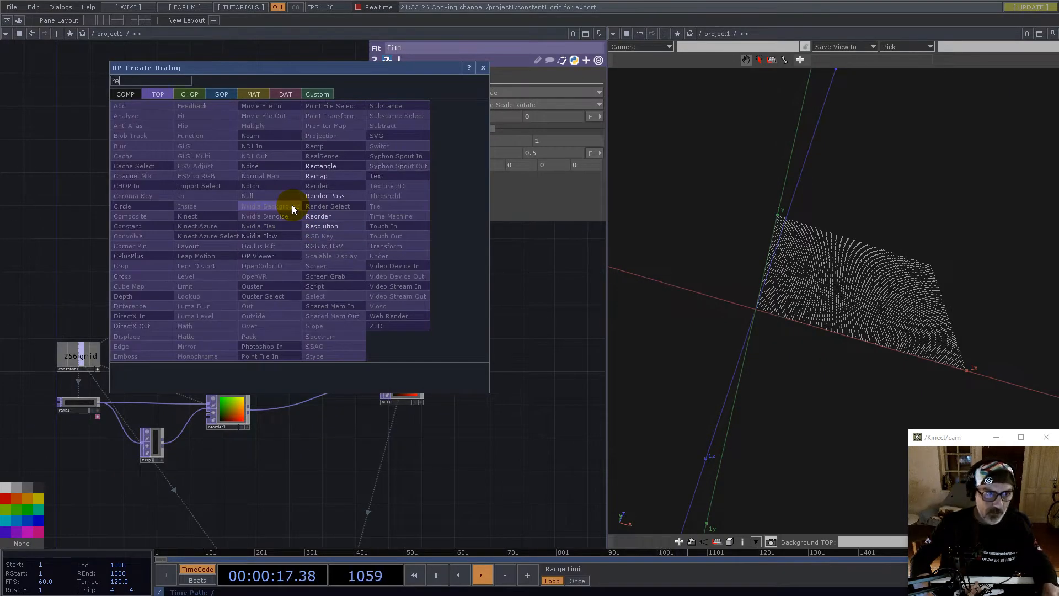
{"action": "type", "text": "e"}
{"action": "left_click", "coordinate": [318, 178]}
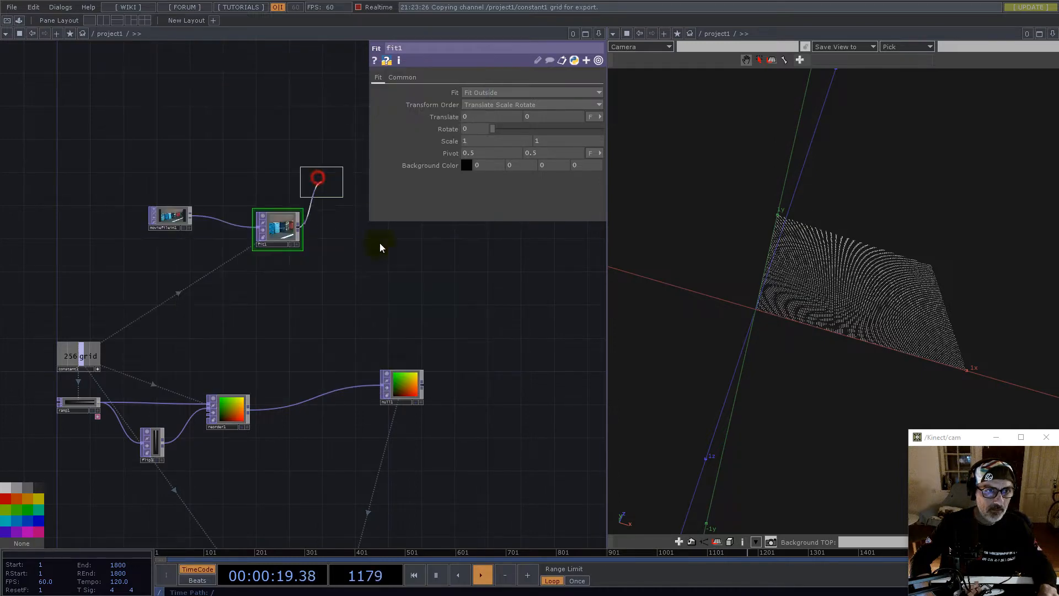
{"action": "left_click", "coordinate": [380, 262]}
{"action": "left_click_drag", "start_coordinate": [251, 409], "coordinate": [366, 277]}
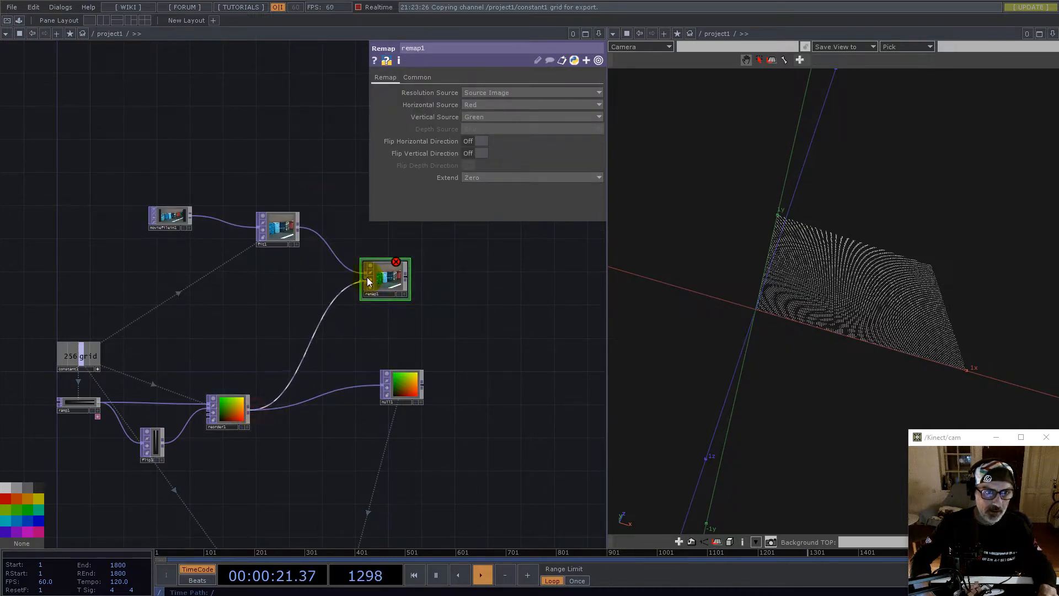
- Add a Null TOP after remap1 and open its image in a floating viewer window
{"action": "right_click", "coordinate": [407, 277]}
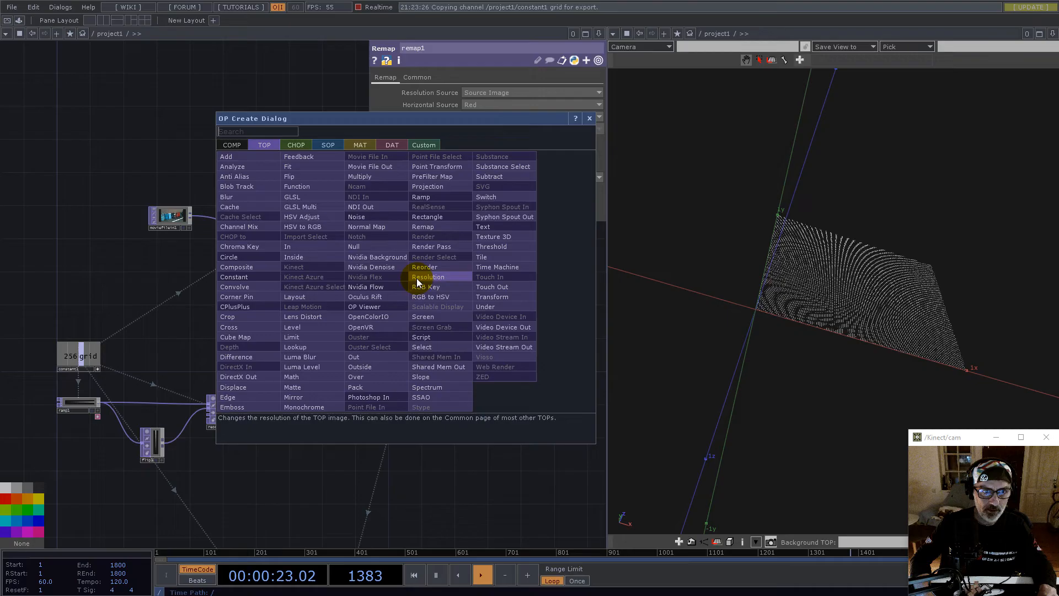
{"action": "left_click", "coordinate": [356, 247]}
{"action": "left_click", "coordinate": [491, 278]}
{"action": "right_click", "coordinate": [497, 269]}
{"action": "left_click", "coordinate": [507, 266]}
{"action": "left_click_drag", "start_coordinate": [437, 186], "coordinate": [514, 45]}
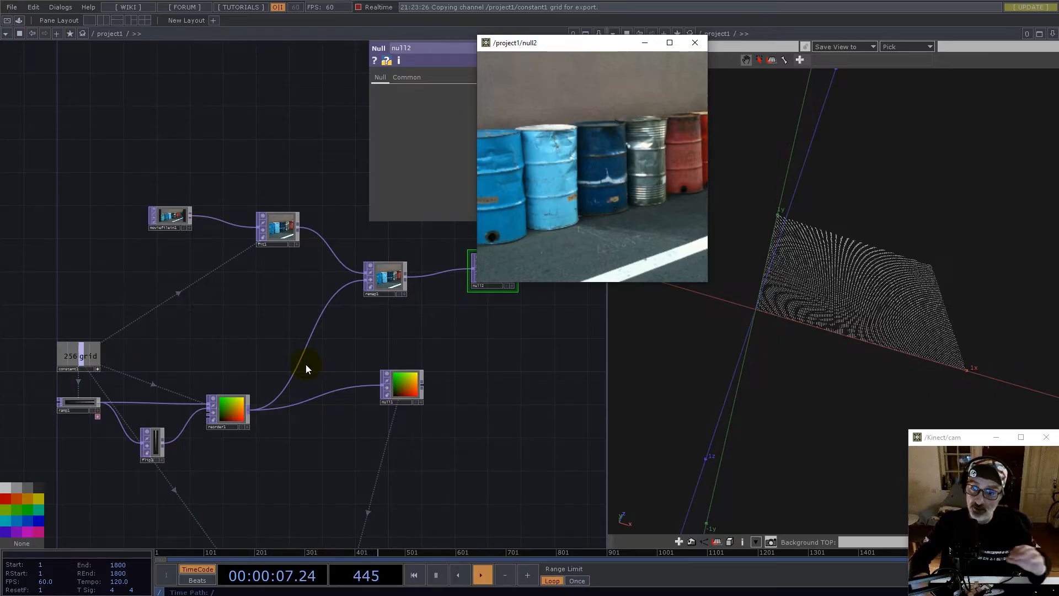
- Branch a Noise TOP off reorder1, wire reorder1 into both of its inputs, and place it above reorder1
{"action": "right_click", "coordinate": [250, 411]}
{"action": "type", "text": "noi"}
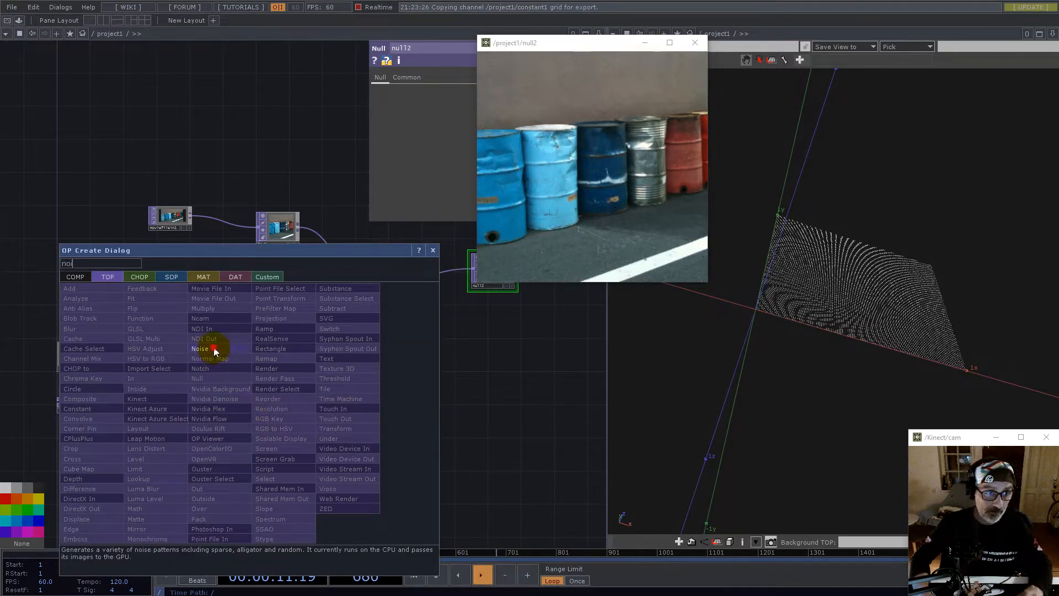
{"action": "left_click", "coordinate": [203, 349]}
{"action": "left_click", "coordinate": [285, 311]}
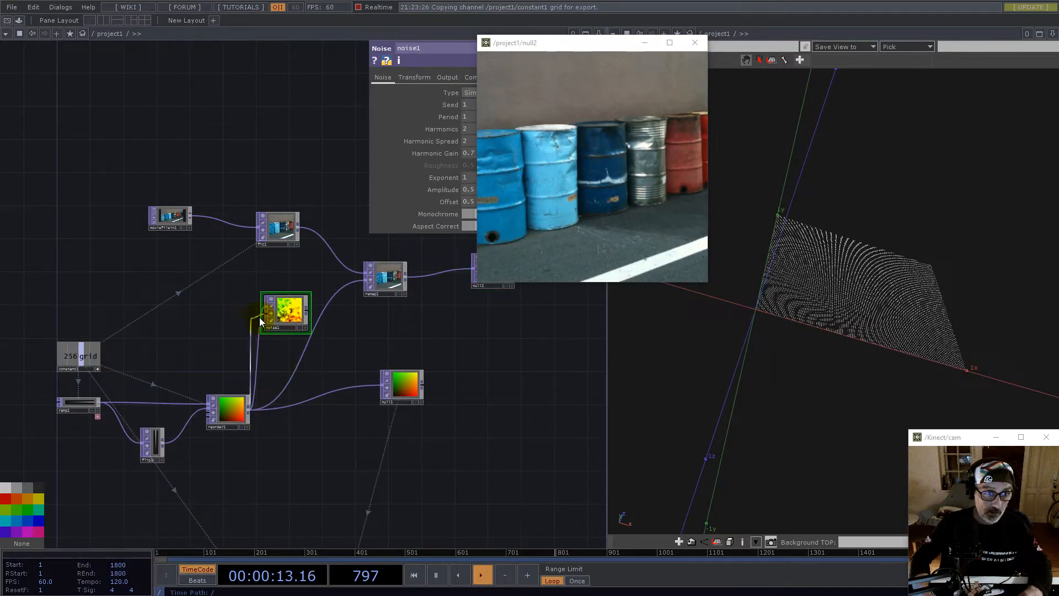
{"action": "left_click_drag", "start_coordinate": [280, 312], "coordinate": [302, 385]}
{"action": "scroll", "coordinate": [302, 385], "scroll_direction": "up", "scroll_amount": 5}
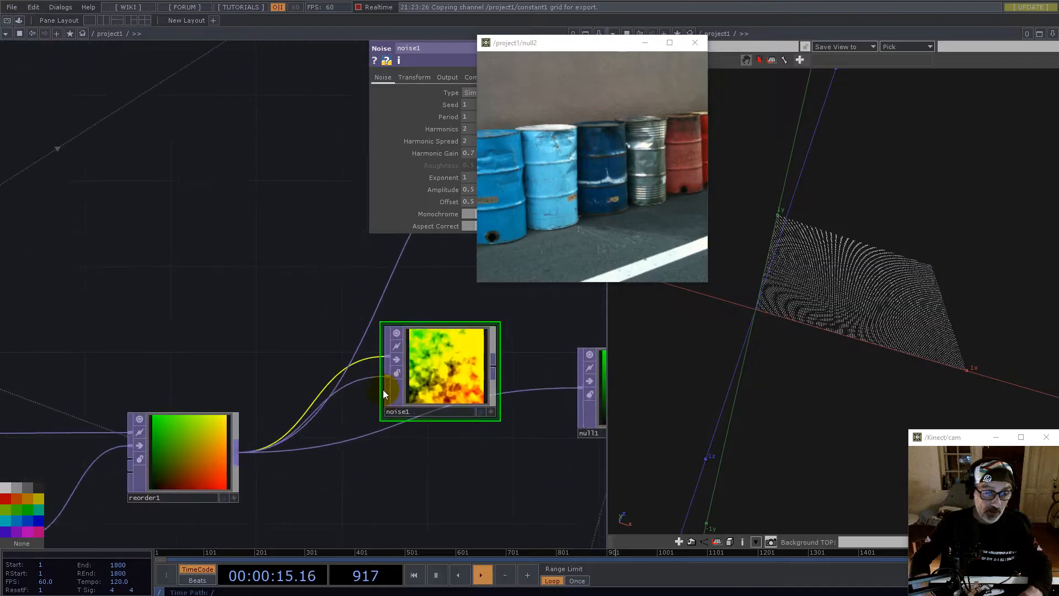
{"action": "left_click_drag", "start_coordinate": [456, 370], "coordinate": [295, 298]}
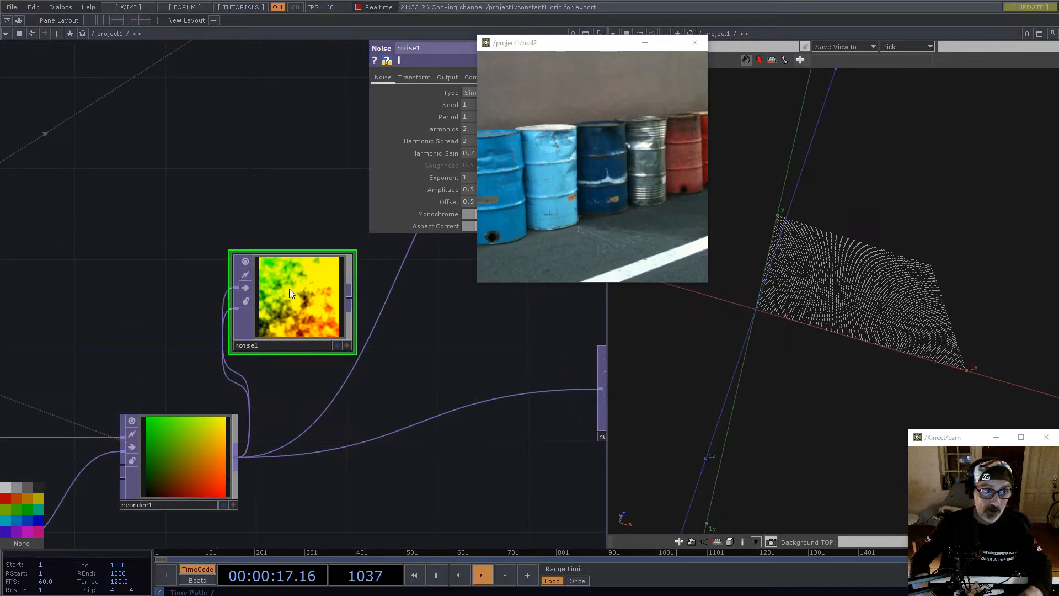
- Move the null2 viewer clear of the noise parameters and set noise1's Offset and Amplitude to 0
{"action": "left_click_drag", "start_coordinate": [555, 51], "coordinate": [611, 300]}
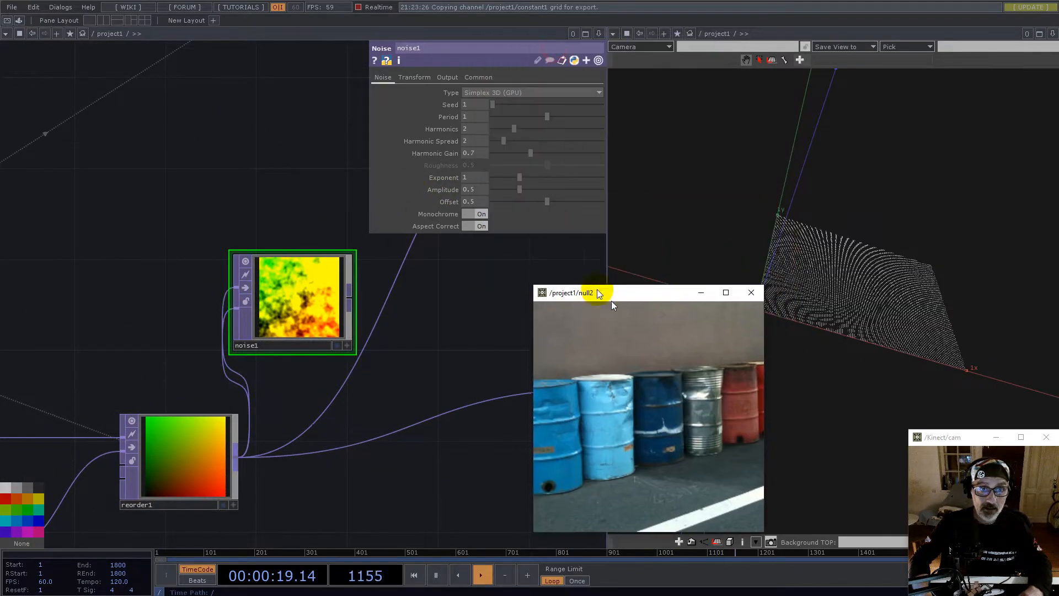
{"action": "left_click_drag", "start_coordinate": [507, 200], "coordinate": [419, 200]}
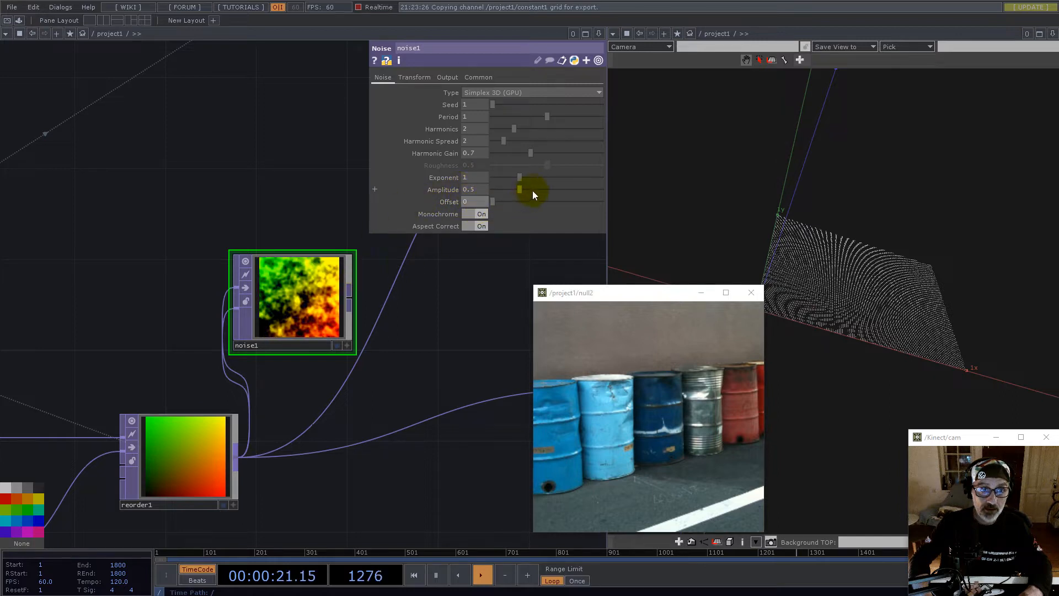
{"action": "left_click_drag", "start_coordinate": [518, 189], "coordinate": [367, 189]}
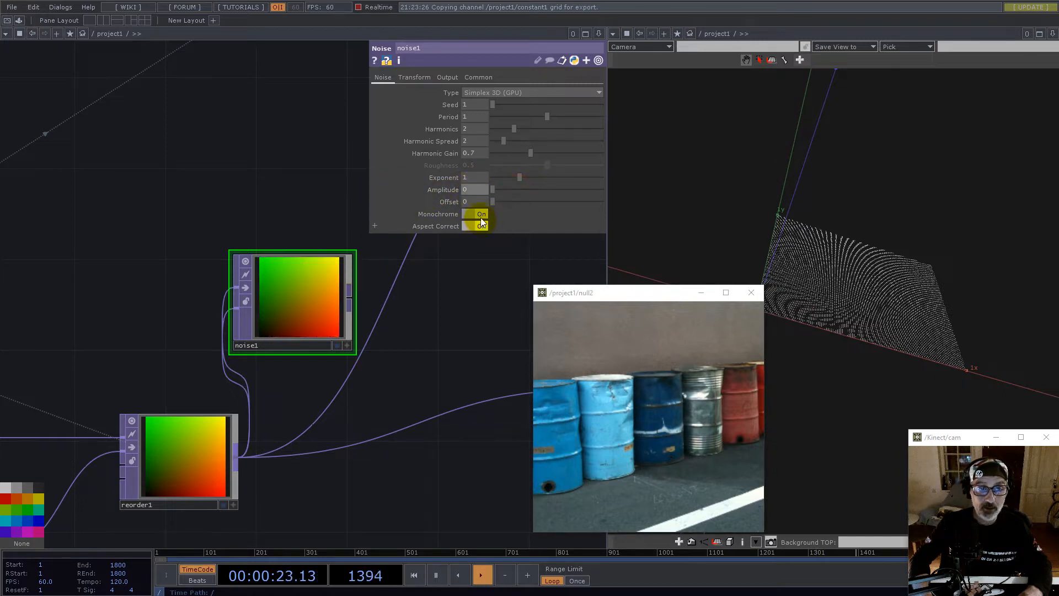
- Feed remap1's second input from noise1 instead of reorder1 and set noise1's Amplitude to 0.08
{"action": "scroll", "coordinate": [213, 340], "scroll_direction": "down", "scroll_amount": 3}
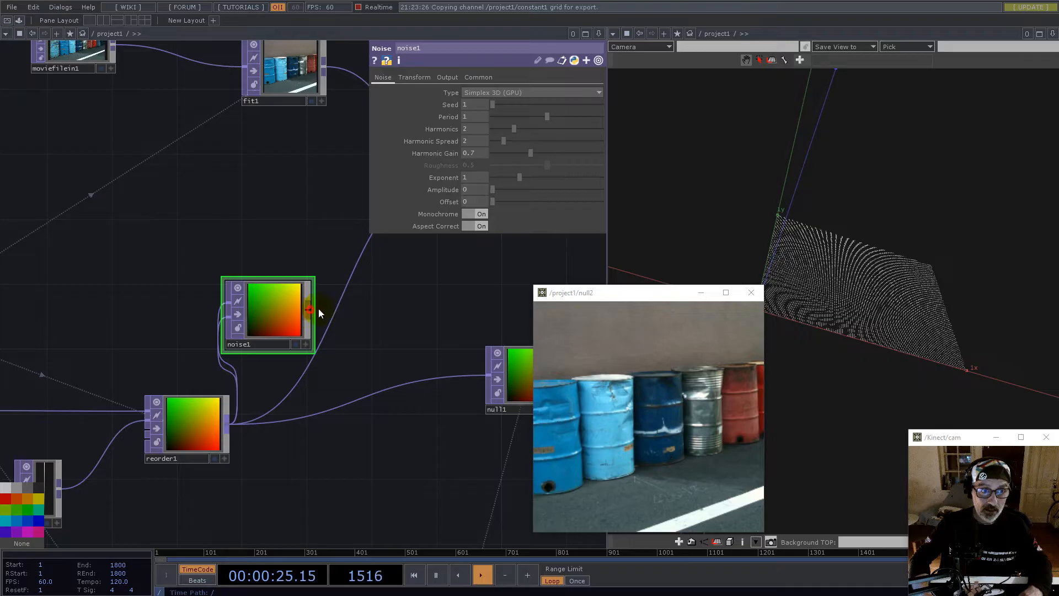
{"action": "left_click_drag", "start_coordinate": [276, 314], "coordinate": [343, 315]}
{"action": "scroll", "coordinate": [343, 314], "scroll_direction": "down", "scroll_amount": 3}
{"action": "left_click_drag", "start_coordinate": [470, 313], "coordinate": [360, 359]}
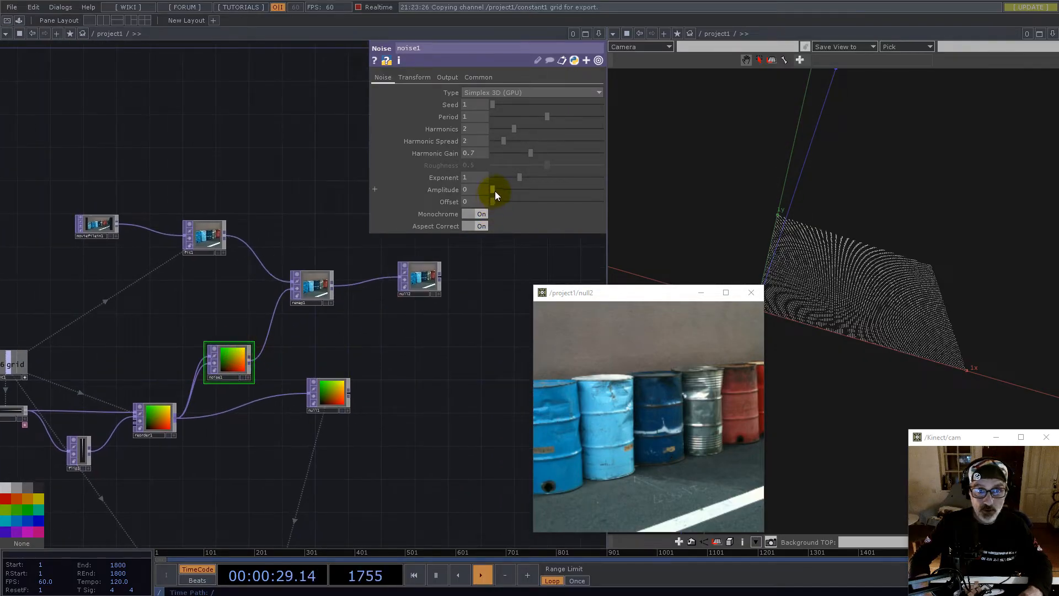
{"action": "left_click_drag", "start_coordinate": [494, 190], "coordinate": [497, 190]}
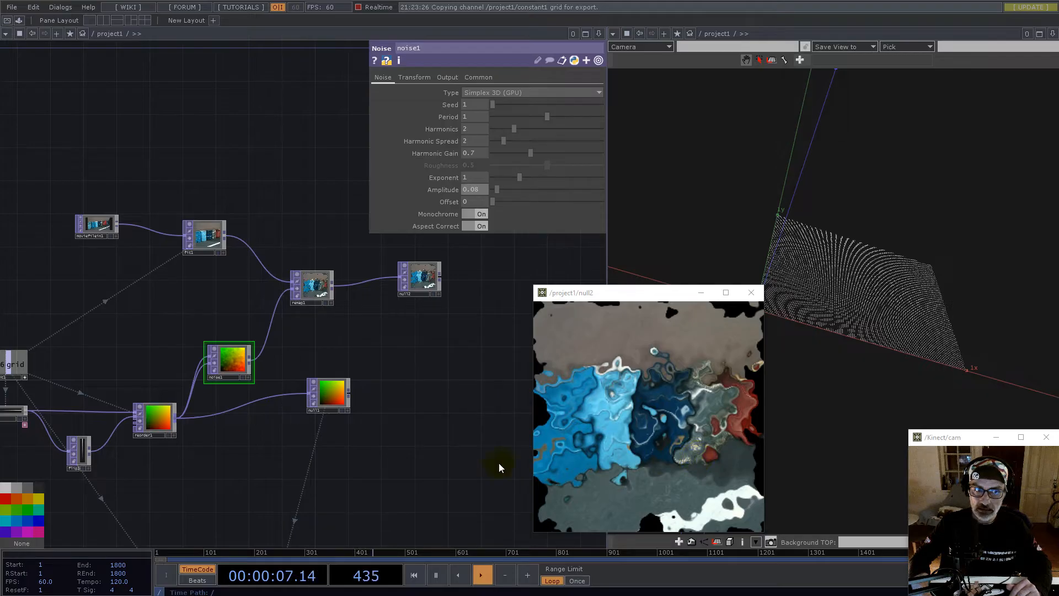
- Inspect noise1's image up close and set its transform Scale to 0.2 on all three axes
{"action": "scroll", "coordinate": [177, 372], "scroll_direction": "up", "scroll_amount": 6}
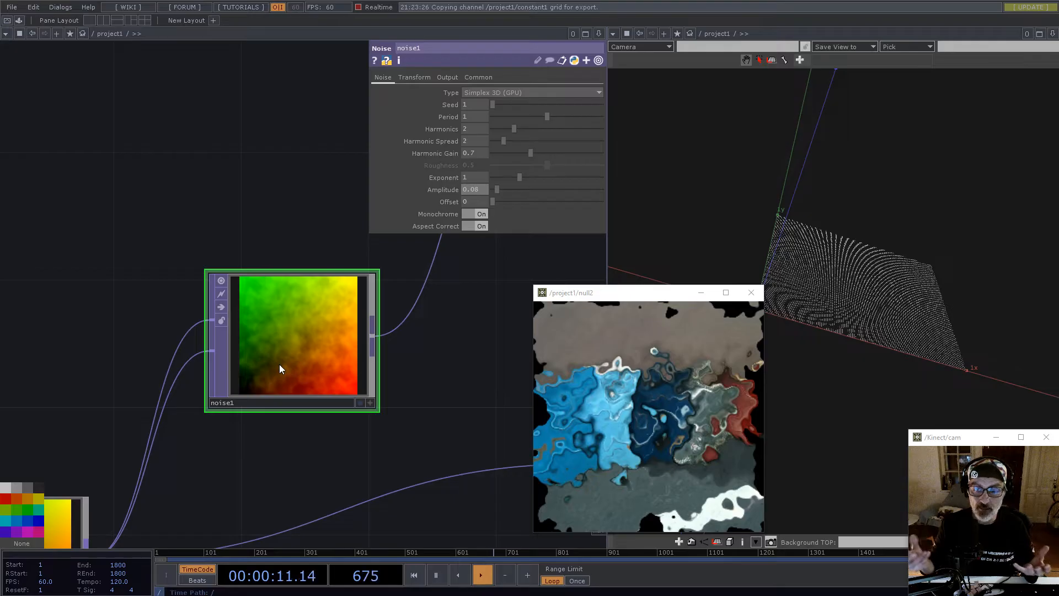
{"action": "scroll", "coordinate": [293, 373], "scroll_direction": "up", "scroll_amount": 4}
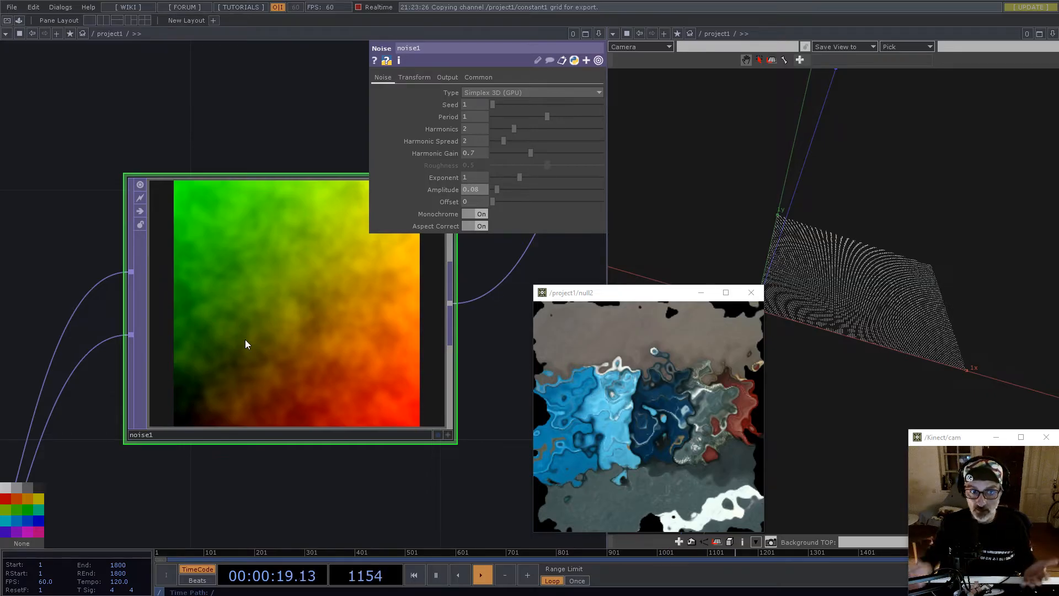
{"action": "left_click", "coordinate": [413, 77]}
{"action": "mouse_move", "coordinate": [452, 140]}
{"action": "middle_mouse_down"}
{"action": "mouse_move", "coordinate": [446, 123]}
{"action": "mouse_move", "coordinate": [452, 147]}
{"action": "middle_mouse_up"}
{"action": "scroll", "coordinate": [309, 358], "scroll_direction": "down", "scroll_amount": 6}
{"action": "left_click_drag", "start_coordinate": [289, 355], "coordinate": [309, 365]}
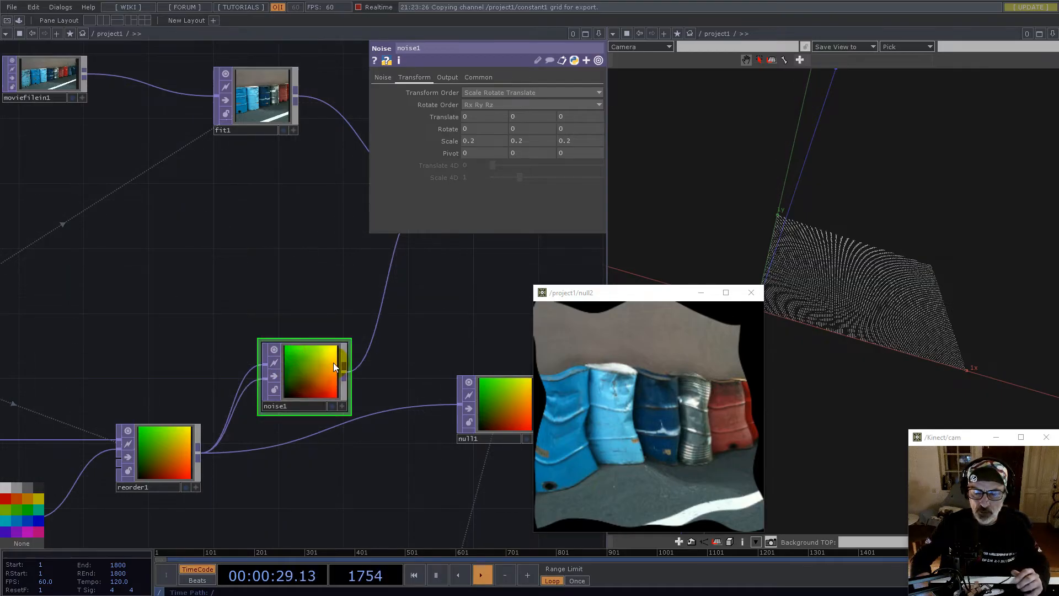
{"action": "left_click_drag", "start_coordinate": [307, 377], "coordinate": [323, 362]}
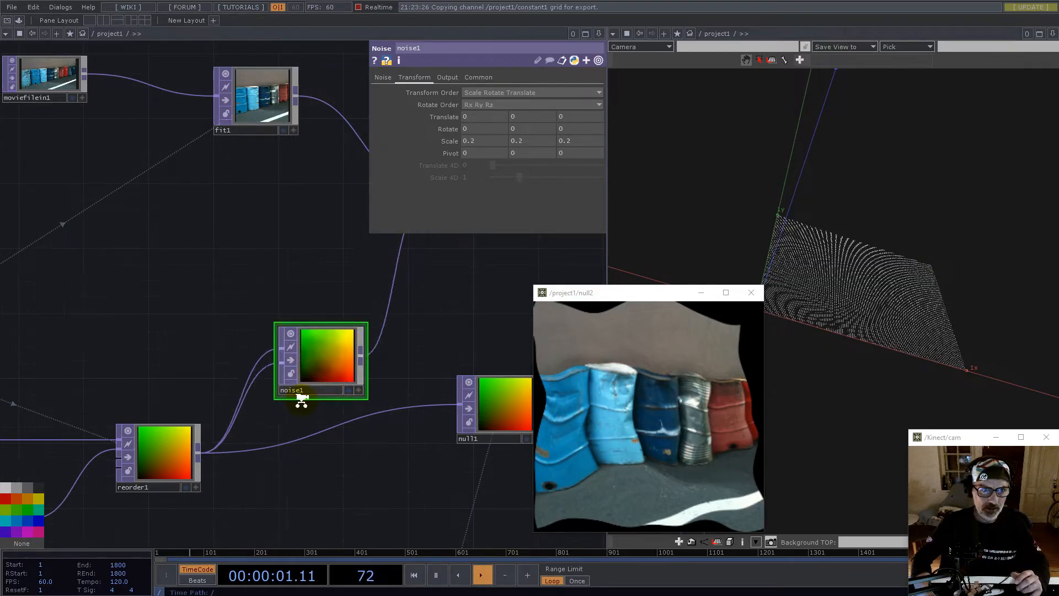
- Rewire reorder1 directly into remap1's second input and delete noise1
{"action": "scroll", "coordinate": [301, 397], "scroll_direction": "down", "scroll_amount": 5}
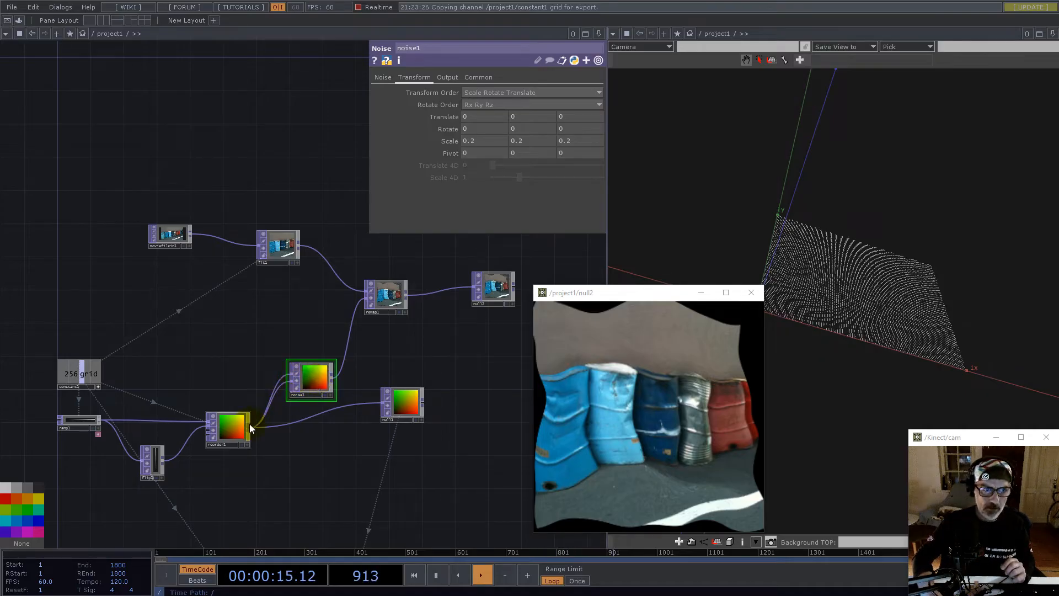
{"action": "left_click_drag", "start_coordinate": [322, 343], "coordinate": [370, 299]}
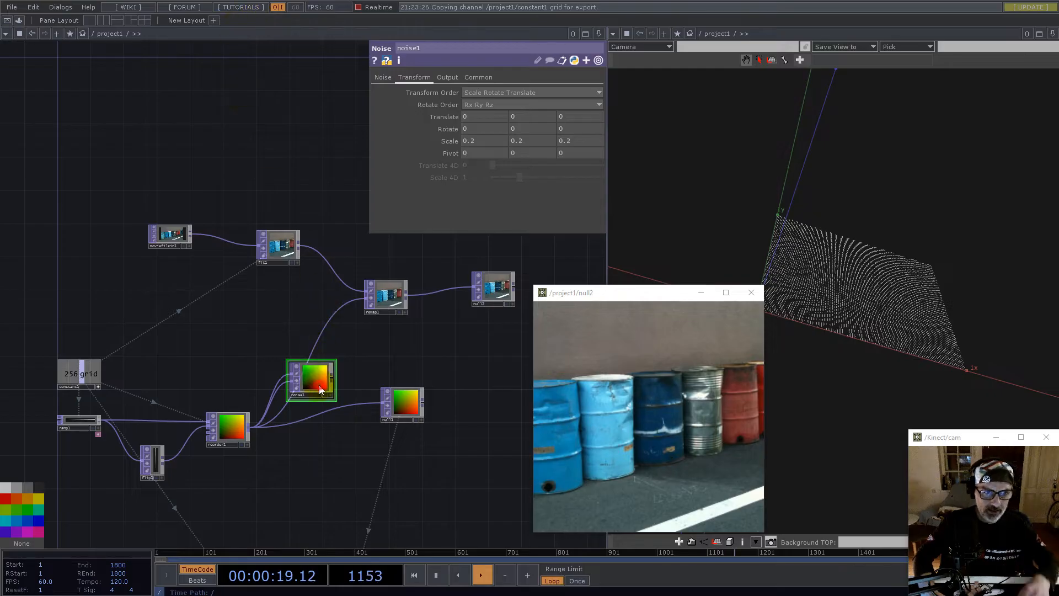
{"action": "key", "text": "Delete"}
- Branch a Circle TOP off reorder1 and place it below and beyond reorder1
{"action": "left_click_drag", "start_coordinate": [303, 462], "coordinate": [280, 303]}
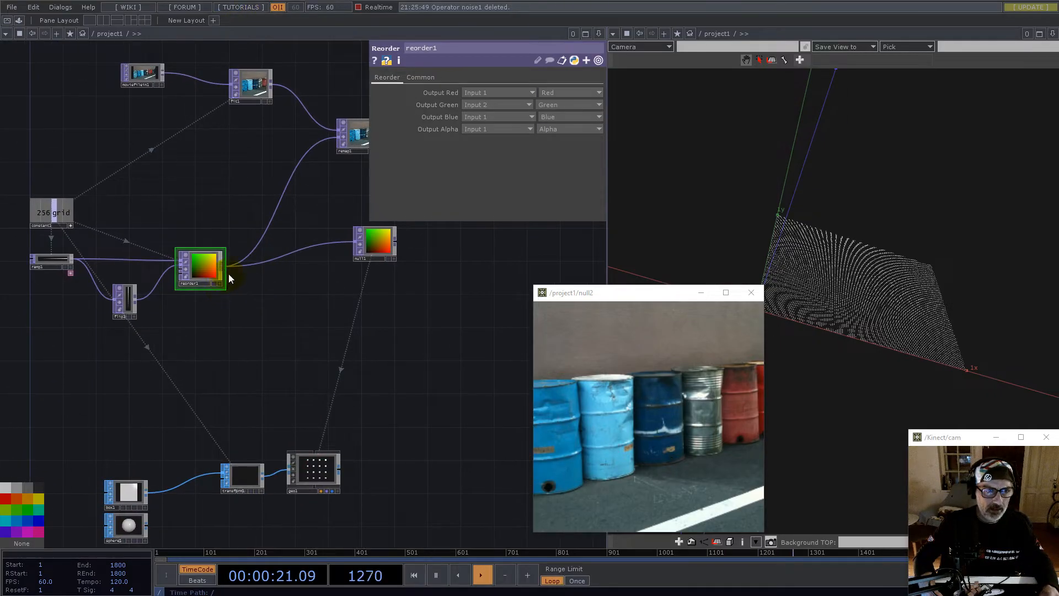
{"action": "left_click", "coordinate": [223, 265]}
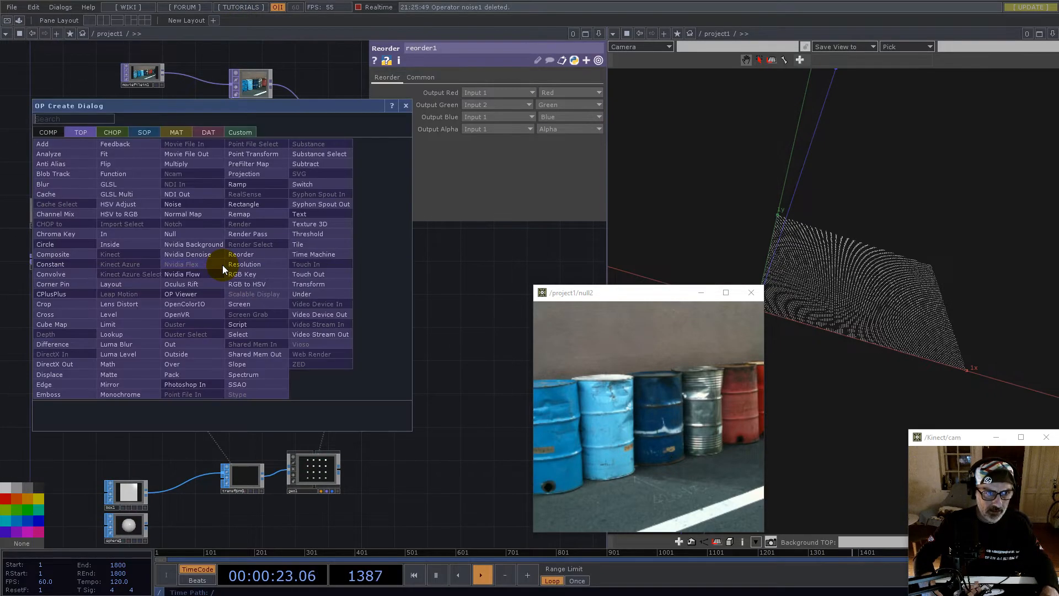
{"action": "type", "text": "ci"}
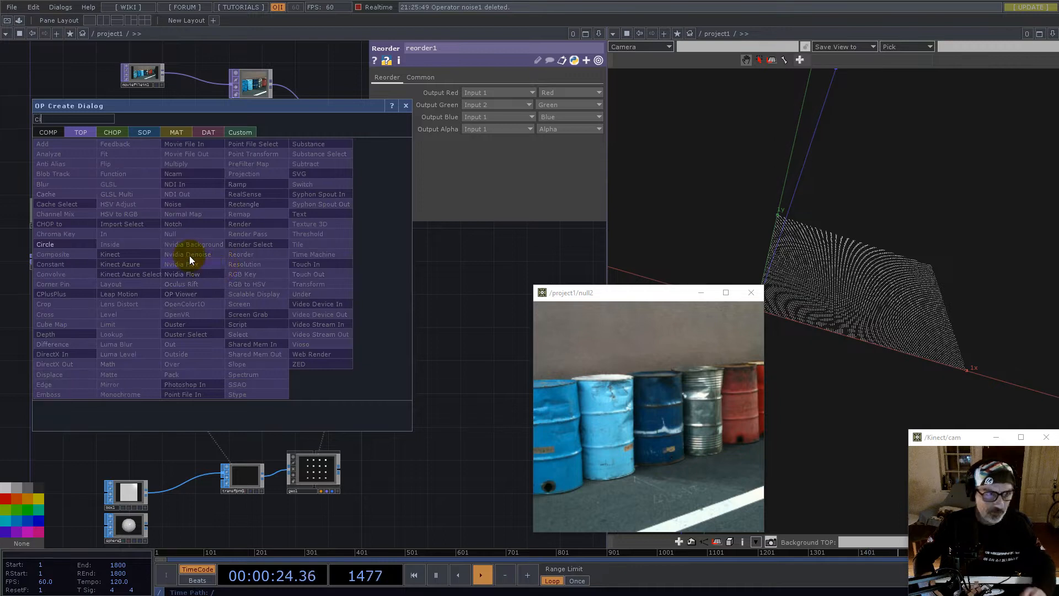
{"action": "left_click", "coordinate": [45, 244]}
{"action": "left_click", "coordinate": [273, 319]}
{"action": "key", "text": "shift+h"}
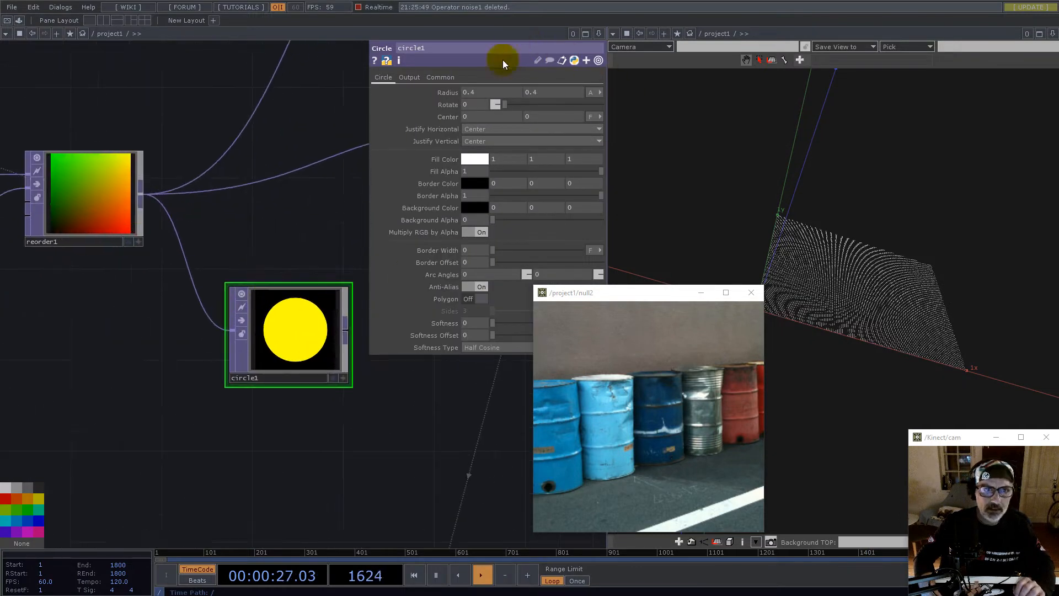
- Move the null2 viewer clear of the circle parameters and set circle1's Pixel Format to 32-bit float (Mono)
{"action": "left_click_drag", "start_coordinate": [703, 295], "coordinate": [905, 91]}
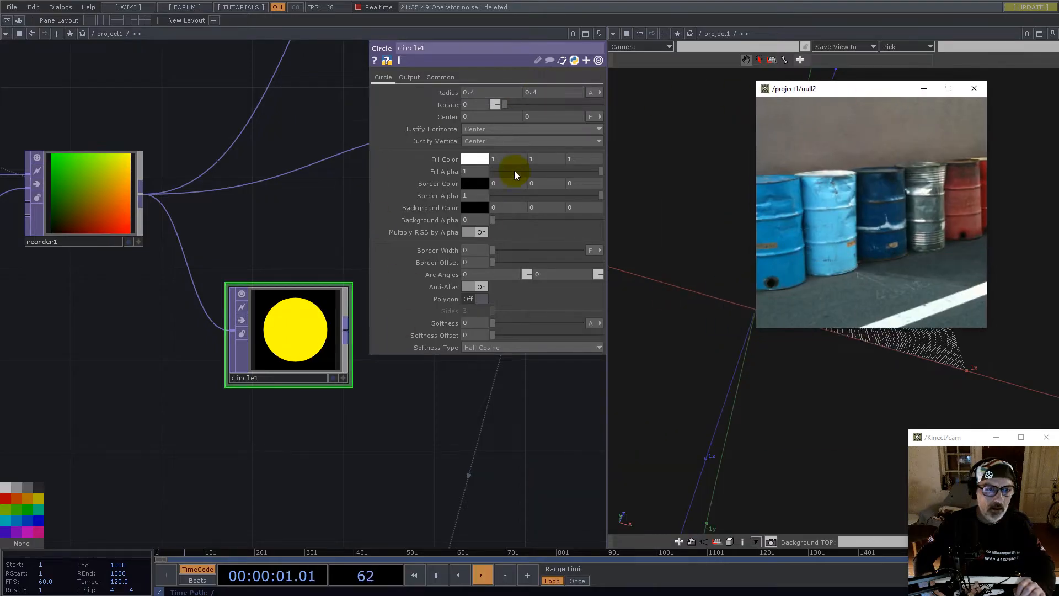
{"action": "left_click", "coordinate": [440, 78]}
{"action": "left_click", "coordinate": [501, 218]}
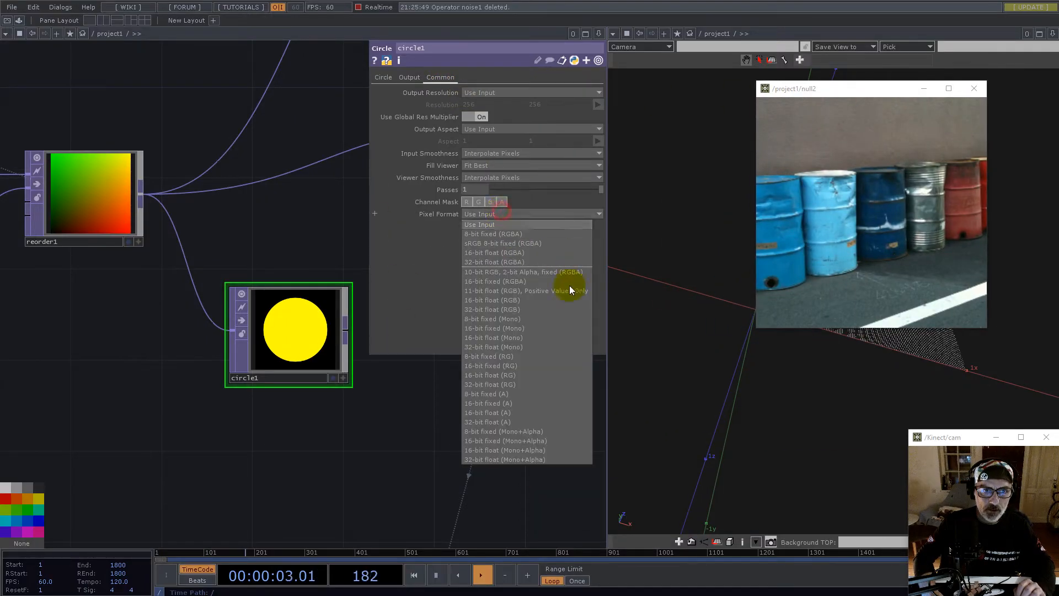
{"action": "left_click", "coordinate": [507, 346]}
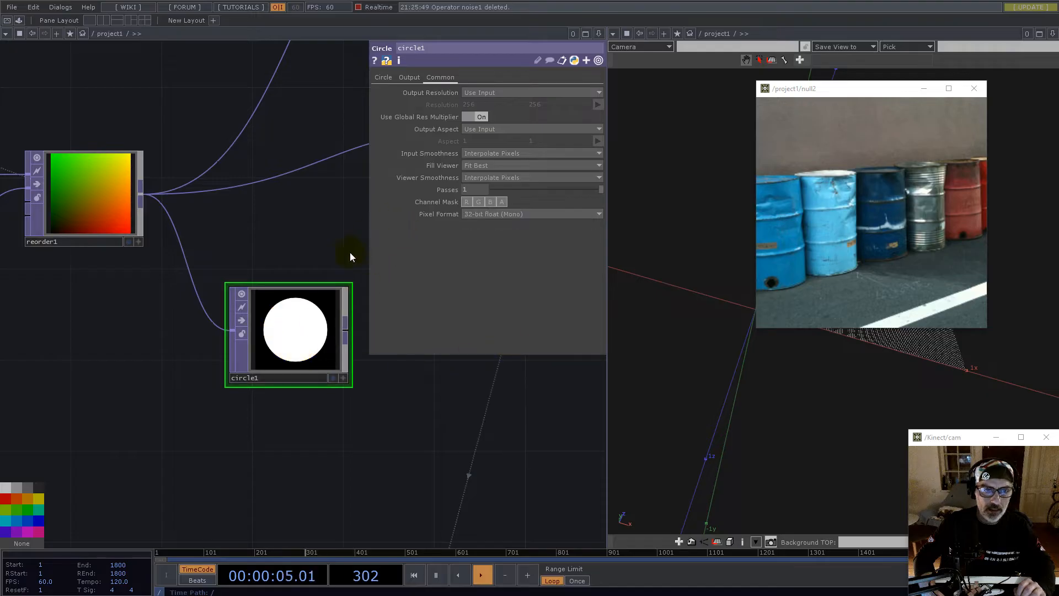
- Set circle1's Radius to 0.2 on both axes and its Center to 0.16, -0.17
{"action": "left_click", "coordinate": [383, 77]}
{"action": "middle_click_drag", "start_coordinate": [450, 95], "coordinate": [414, 97]}
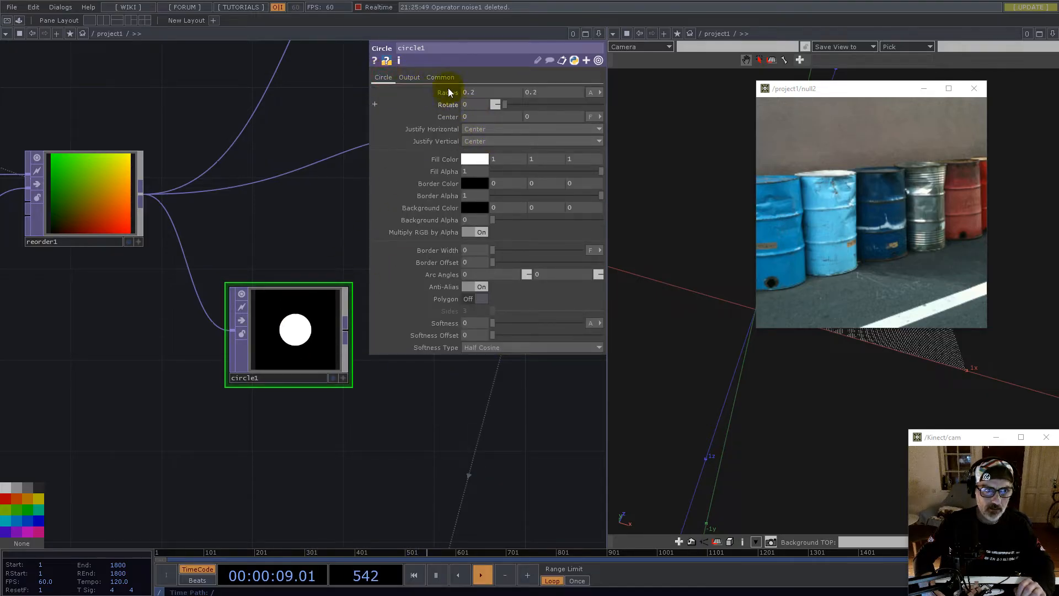
{"action": "middle_click_drag", "start_coordinate": [488, 120], "coordinate": [413, 108]}
{"action": "middle_click_drag", "start_coordinate": [565, 117], "coordinate": [419, 221]}
{"action": "scroll", "coordinate": [243, 432], "scroll_direction": "down", "scroll_amount": 3}
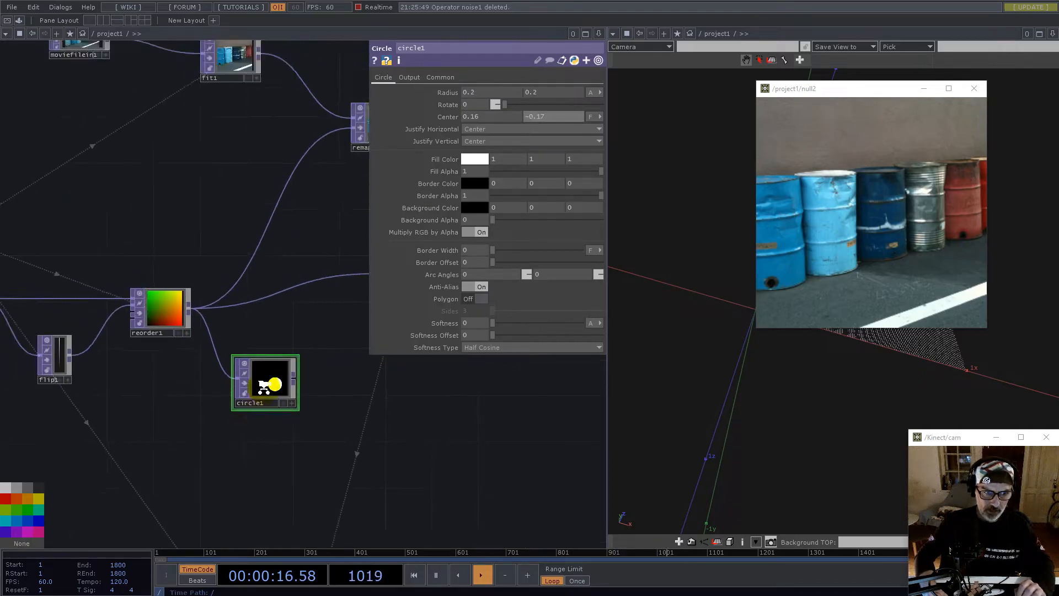
{"action": "scroll", "coordinate": [267, 383], "scroll_direction": "up", "scroll_amount": 4}
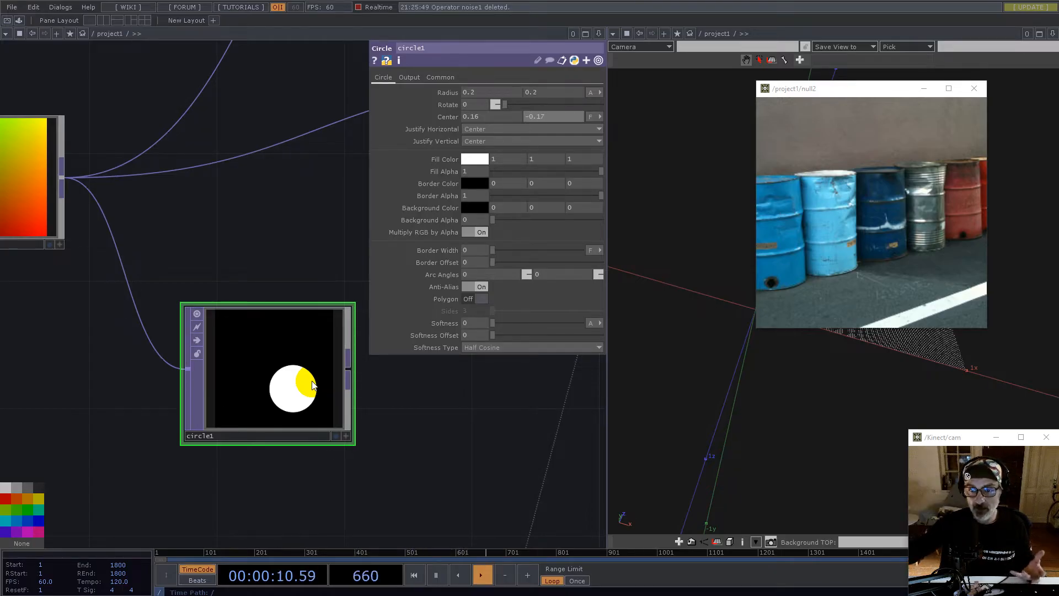
{"action": "scroll", "coordinate": [281, 467], "scroll_direction": "down", "scroll_amount": 3}
{"action": "left_click_drag", "start_coordinate": [281, 467], "coordinate": [312, 477]}
{"action": "scroll", "coordinate": [298, 415], "scroll_direction": "up", "scroll_amount": 2}
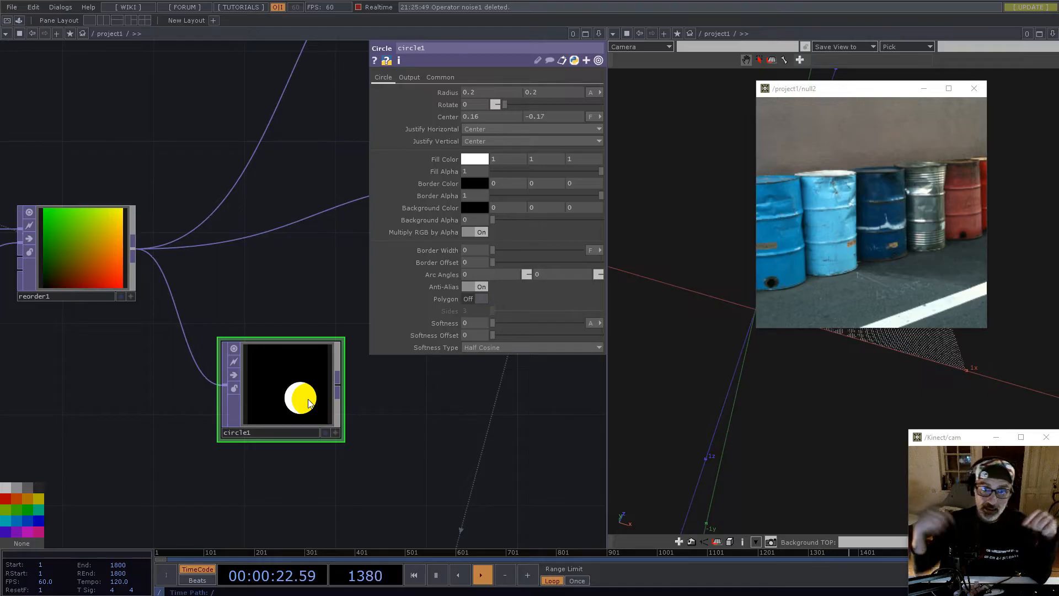
- Move the null2 viewer off the 3D view and examine the instanced grid from several angles and distances
{"action": "left_click_drag", "start_coordinate": [882, 90], "coordinate": [348, 237]}
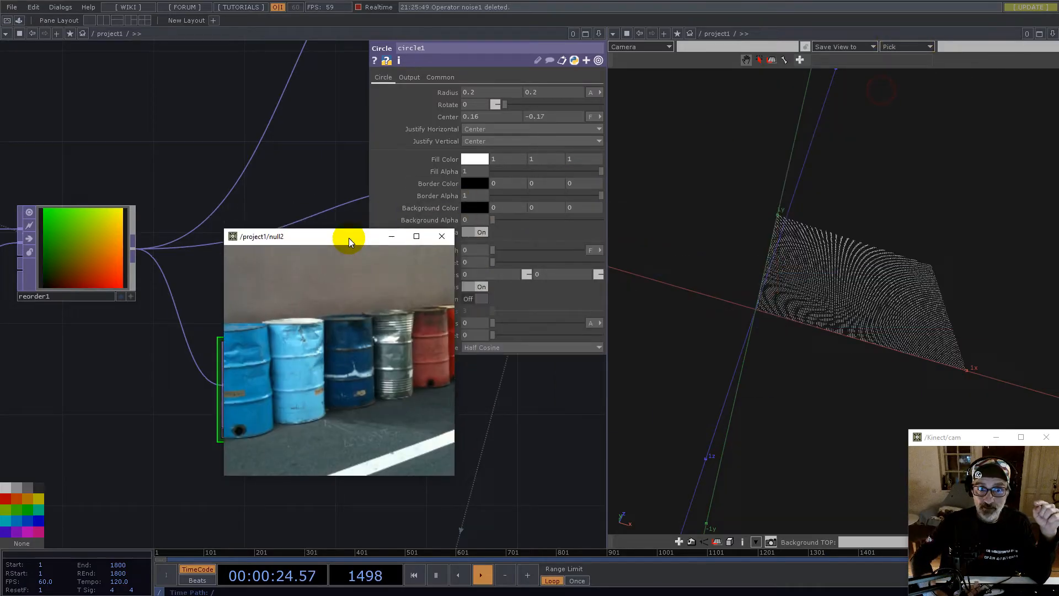
{"action": "middle_click_drag", "start_coordinate": [868, 253], "coordinate": [969, 231]}
{"action": "right_click_drag", "start_coordinate": [887, 251], "coordinate": [816, 282]}
{"action": "left_click_drag", "start_coordinate": [816, 281], "coordinate": [883, 309]}
{"action": "scroll", "coordinate": [821, 282], "scroll_direction": "up", "scroll_amount": 4}
{"action": "left_click_drag", "start_coordinate": [774, 313], "coordinate": [872, 300]}
{"action": "middle_click_drag", "start_coordinate": [894, 256], "coordinate": [566, 353]}
{"action": "middle_click_drag", "start_coordinate": [854, 312], "coordinate": [794, 341]}
{"action": "left_click_drag", "start_coordinate": [790, 407], "coordinate": [779, 433]}
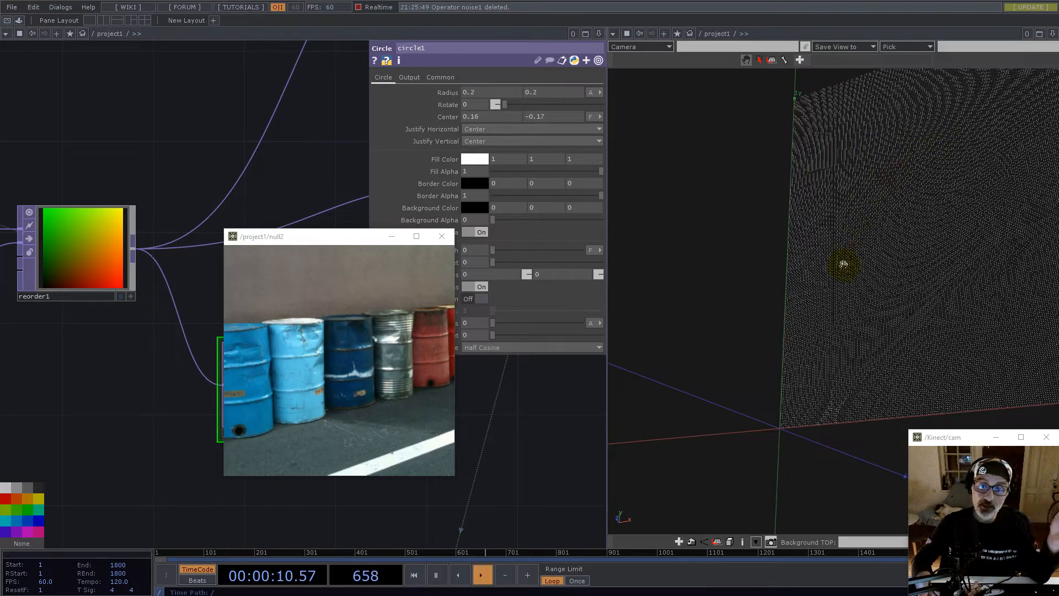
{"action": "left_click_drag", "start_coordinate": [844, 287], "coordinate": [846, 341]}
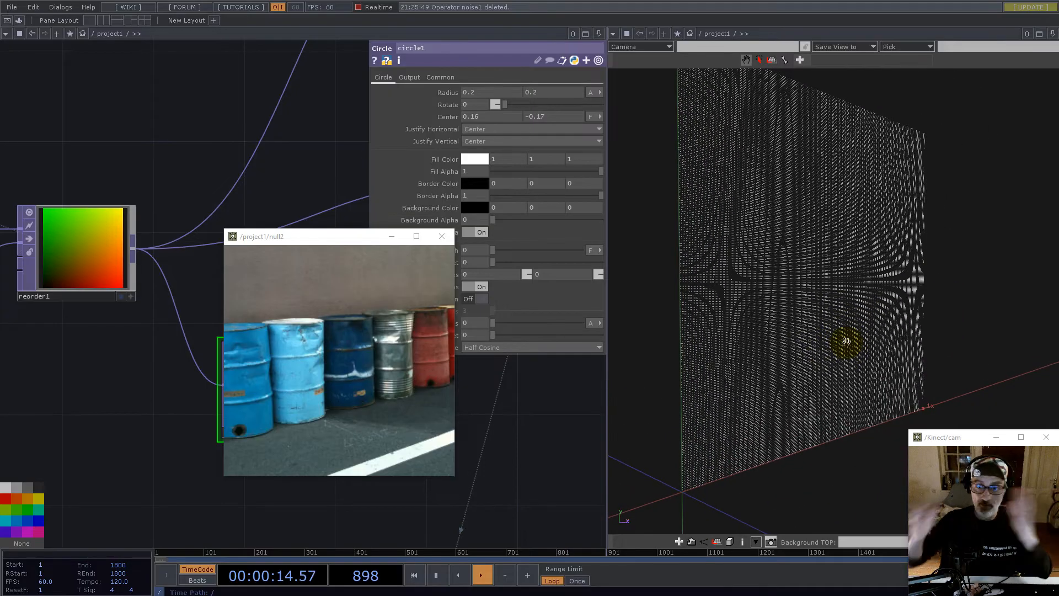
{"action": "left_click_drag", "start_coordinate": [798, 366], "coordinate": [815, 320]}
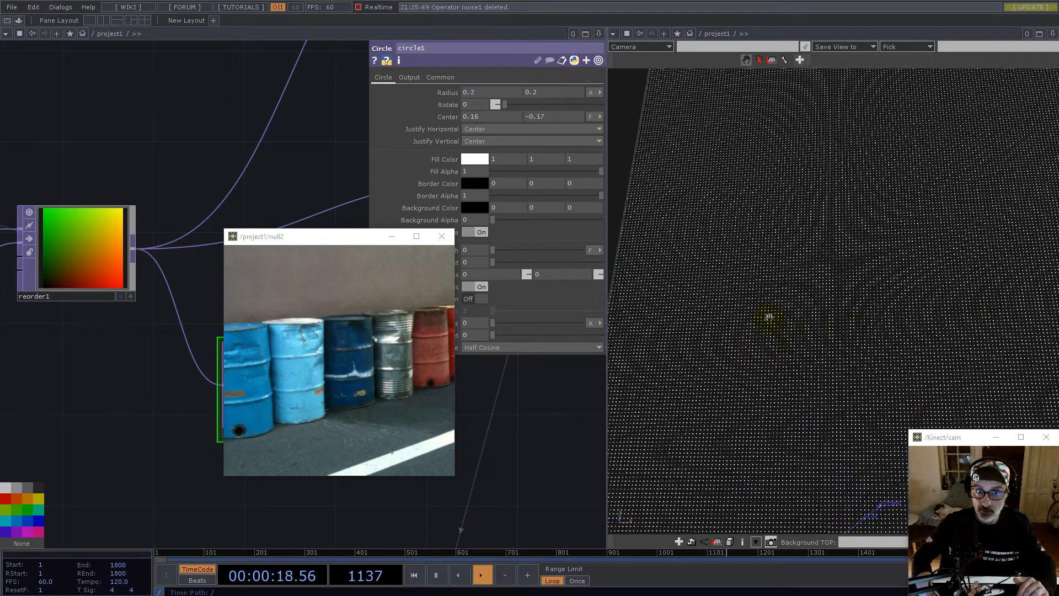
- Close the null2 viewer, add a Constant TOP fed by reorder1, and place it below circle1
{"action": "left_click", "coordinate": [442, 236]}
{"action": "scroll", "coordinate": [298, 459], "scroll_direction": "down", "scroll_amount": 3}
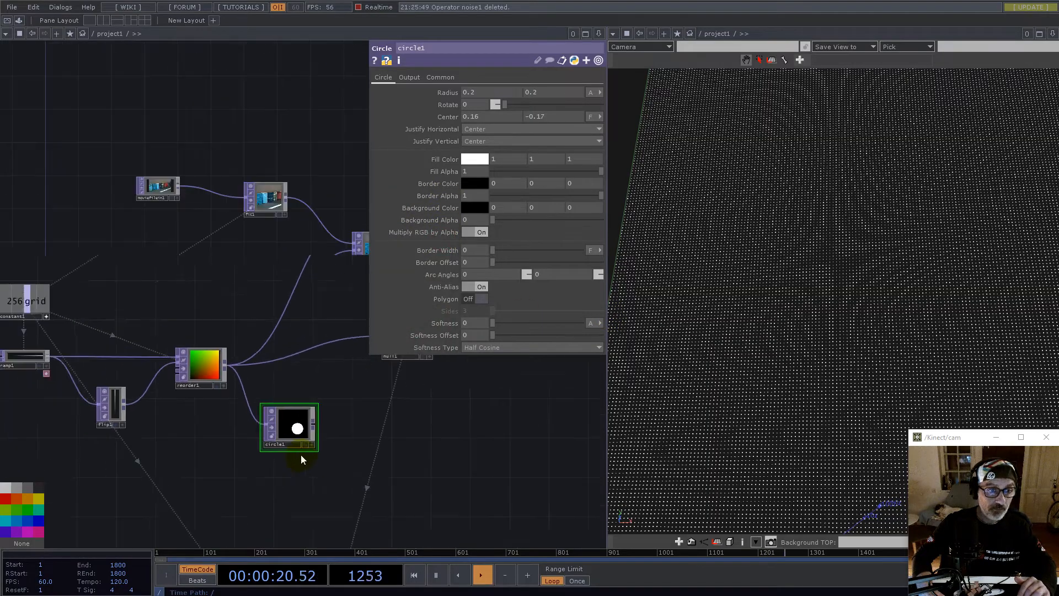
{"action": "scroll", "coordinate": [272, 488], "scroll_direction": "up", "scroll_amount": 5}
{"action": "scroll", "coordinate": [250, 398], "scroll_direction": "down", "scroll_amount": 2}
{"action": "left_click", "coordinate": [304, 349]}
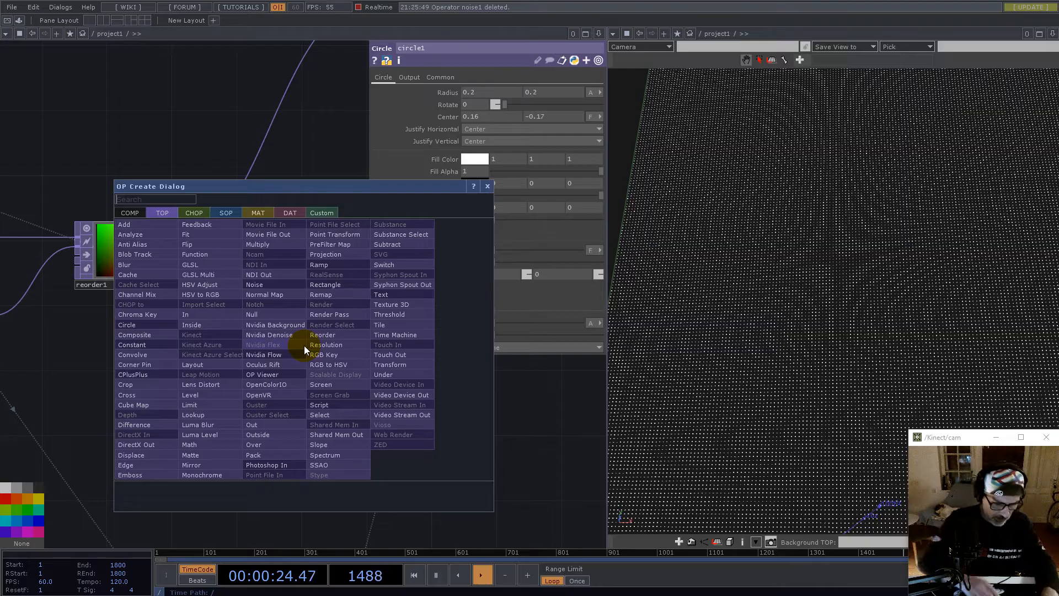
{"action": "type", "text": "co"}
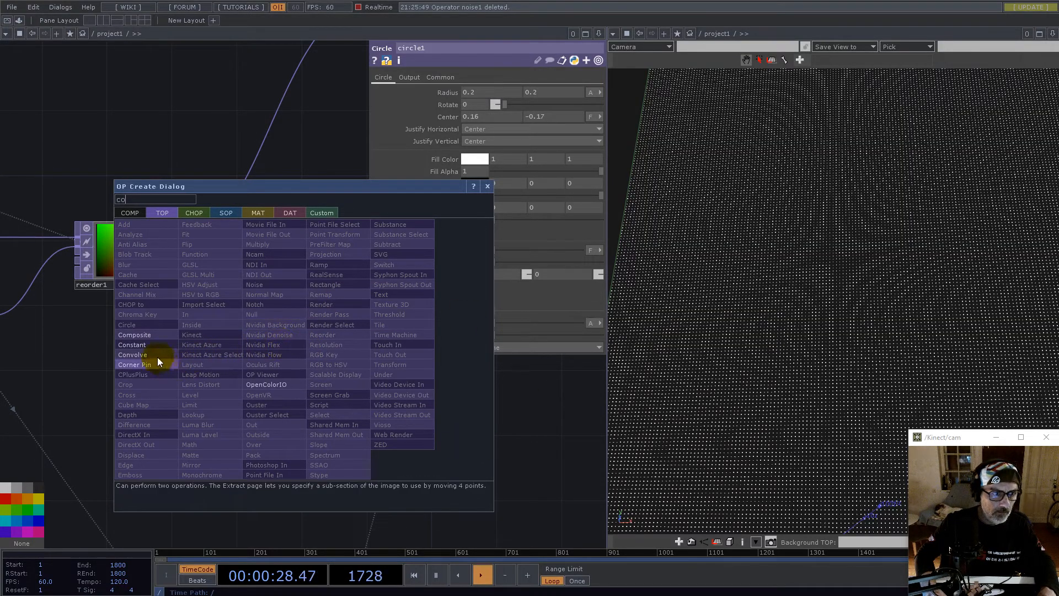
{"action": "left_click", "coordinate": [146, 345]}
{"action": "left_click", "coordinate": [384, 446]}
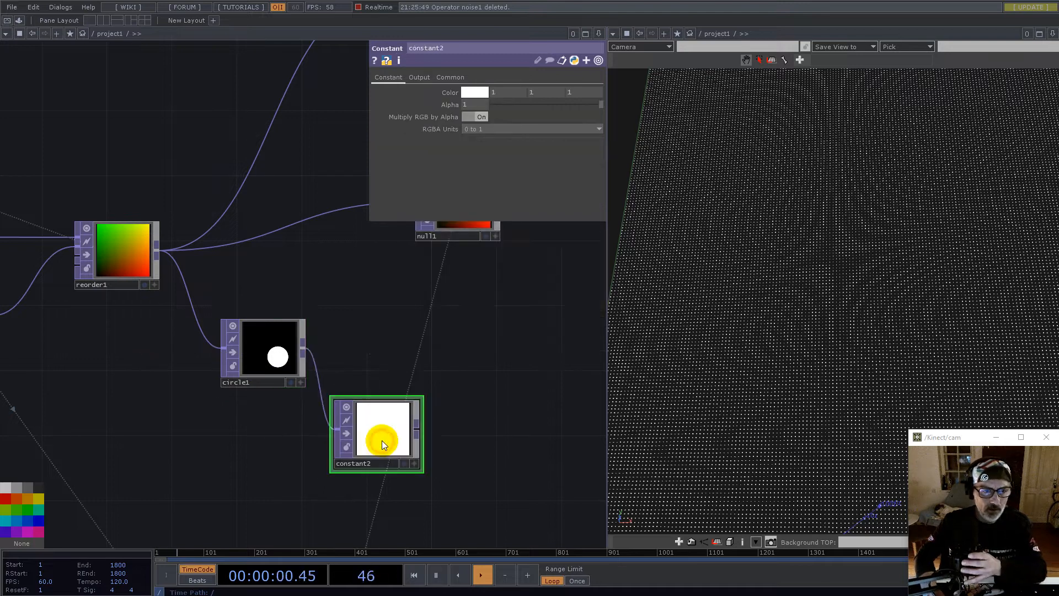
{"action": "left_click", "coordinate": [157, 251]}
{"action": "left_click", "coordinate": [334, 431]}
{"action": "left_click_drag", "start_coordinate": [379, 437], "coordinate": [248, 453]}
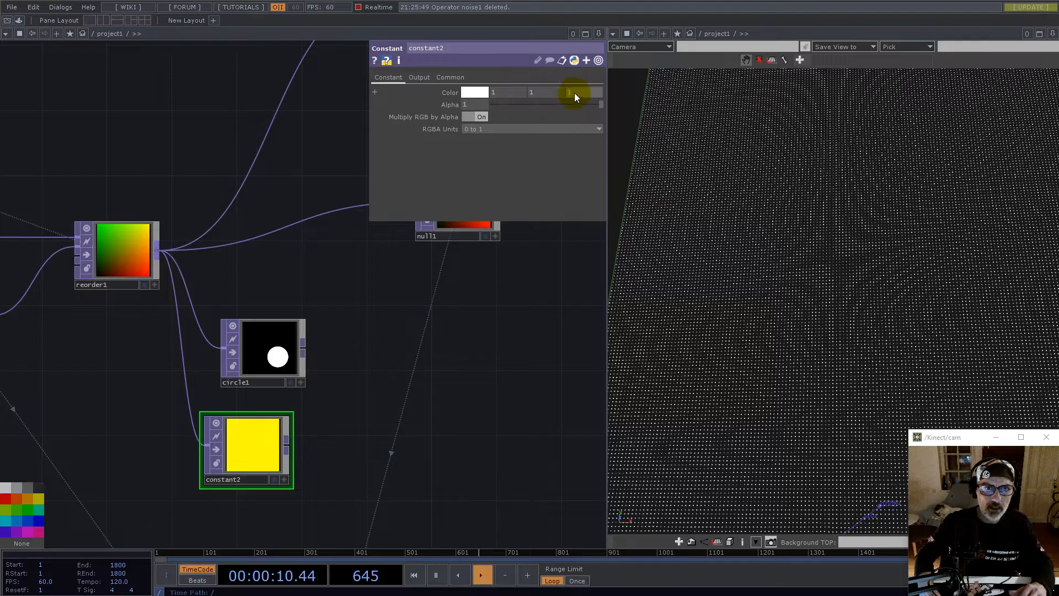
- Set constant2's Color to 0, 0, 0
{"action": "type", "text": "0"}
{"action": "key", "text": "Return"}
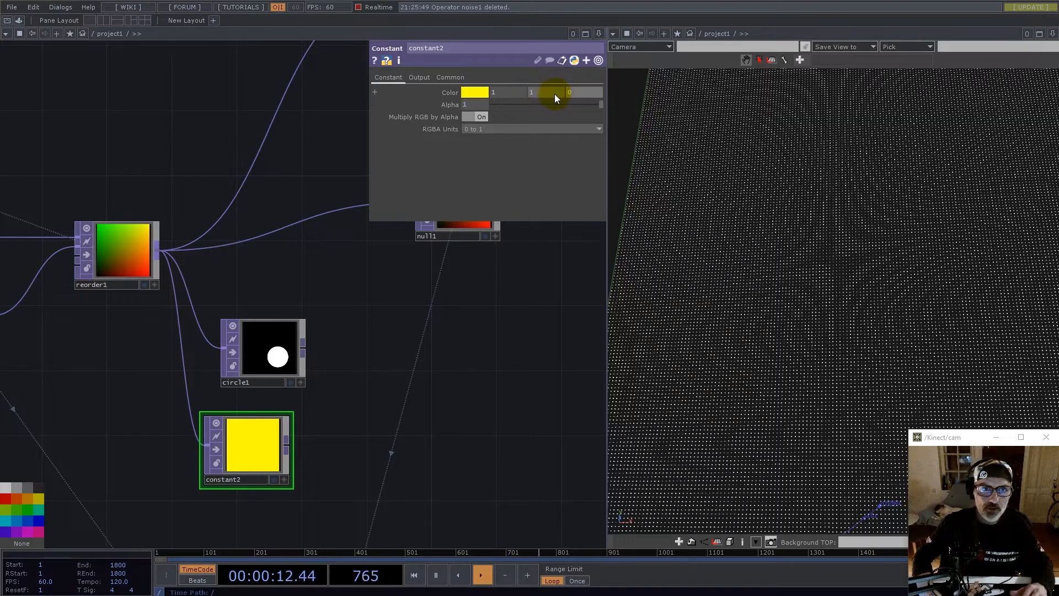
{"action": "left_click", "coordinate": [554, 94]}
{"action": "type", "text": "0"}
{"action": "key", "text": "Return"}
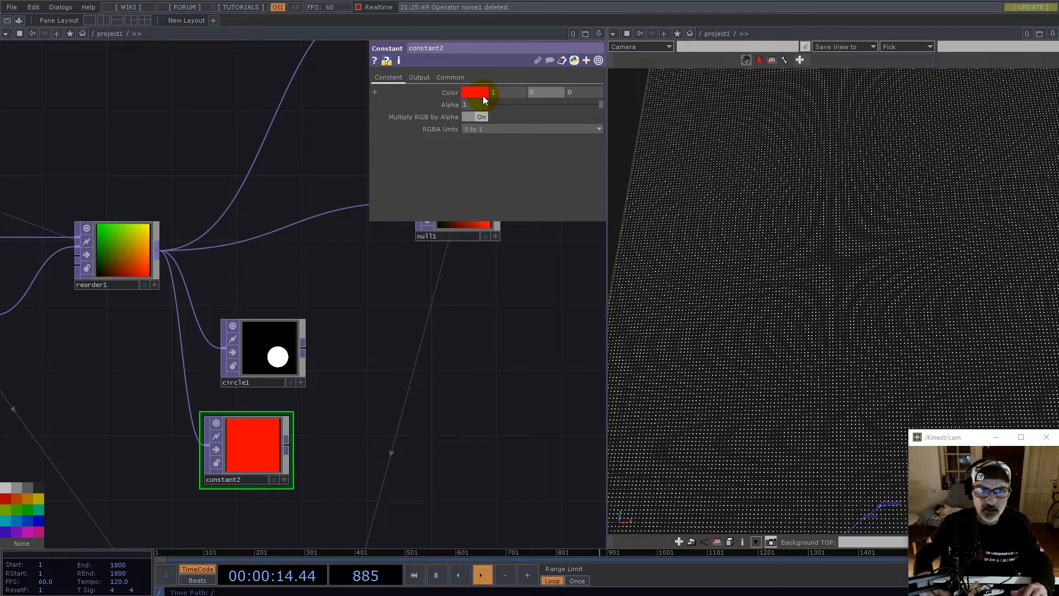
{"action": "left_click_drag", "start_coordinate": [503, 93], "coordinate": [423, 91]}
{"action": "type", "text": "0"}
{"action": "key", "text": "Return"}
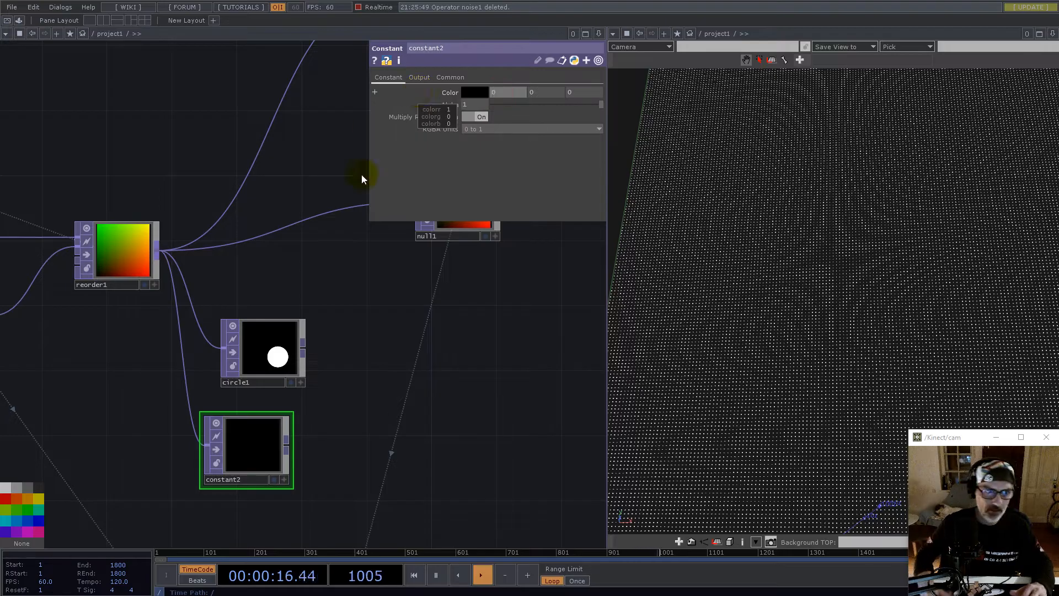
- Add a Multiply TOP after constant2 and wire circle1 into it as well
{"action": "right_click", "coordinate": [286, 441]}
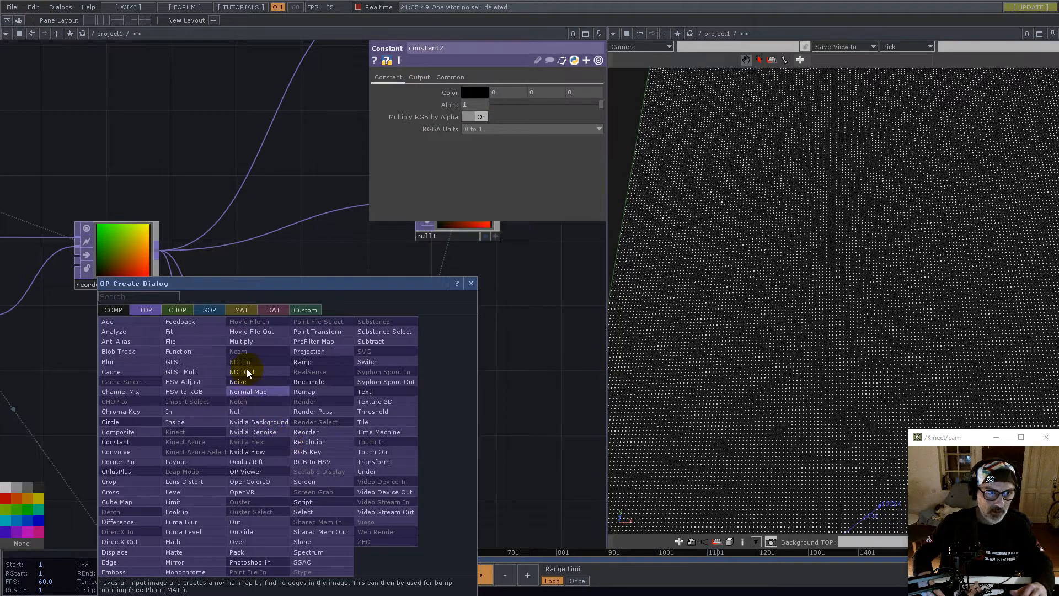
{"action": "left_click", "coordinate": [243, 342]}
{"action": "left_click", "coordinate": [388, 349]}
{"action": "left_click_drag", "start_coordinate": [314, 351], "coordinate": [393, 374]}
{"action": "left_click_drag", "start_coordinate": [508, 318], "coordinate": [393, 433]}
{"action": "left_click_drag", "start_coordinate": [351, 316], "coordinate": [461, 334]}
- Add an Add TOP after multiply1 and wire reorder1 into it as well
{"action": "right_click", "coordinate": [320, 478]}
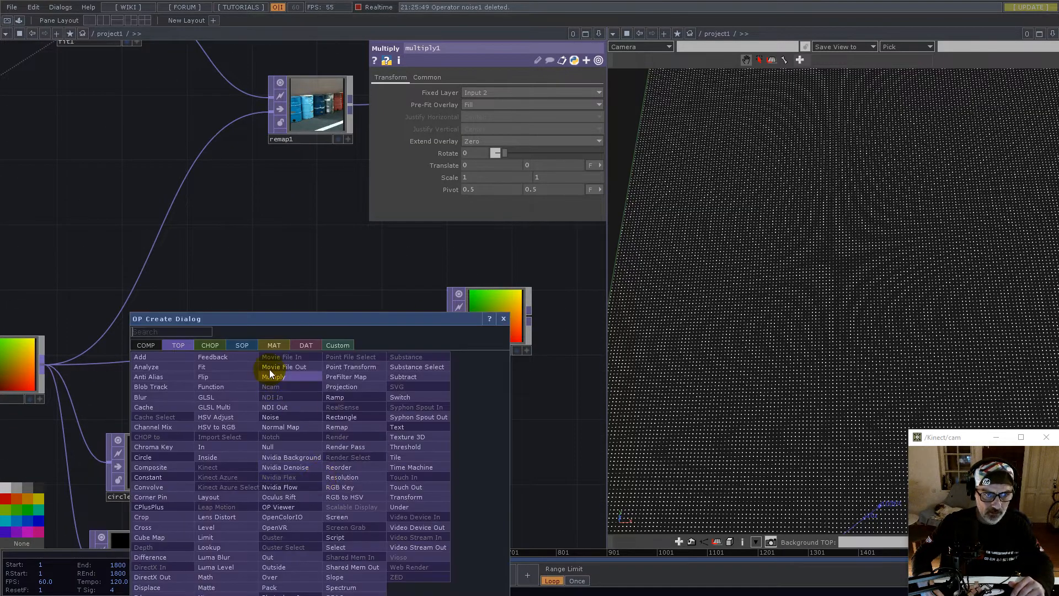
{"action": "left_click", "coordinate": [148, 357]}
{"action": "left_click", "coordinate": [371, 402]}
{"action": "left_click_drag", "start_coordinate": [44, 365], "coordinate": [359, 419]}
- Feed null1 from add1 instead of reorder1 and adjust the node layout around it
{"action": "left_click_drag", "start_coordinate": [385, 410], "coordinate": [517, 332]}
{"action": "middle_click_drag", "start_coordinate": [868, 357], "coordinate": [720, 375]}
{"action": "middle_click_drag", "start_coordinate": [259, 365], "coordinate": [204, 366]}
{"action": "left_click_drag", "start_coordinate": [385, 346], "coordinate": [471, 371]}
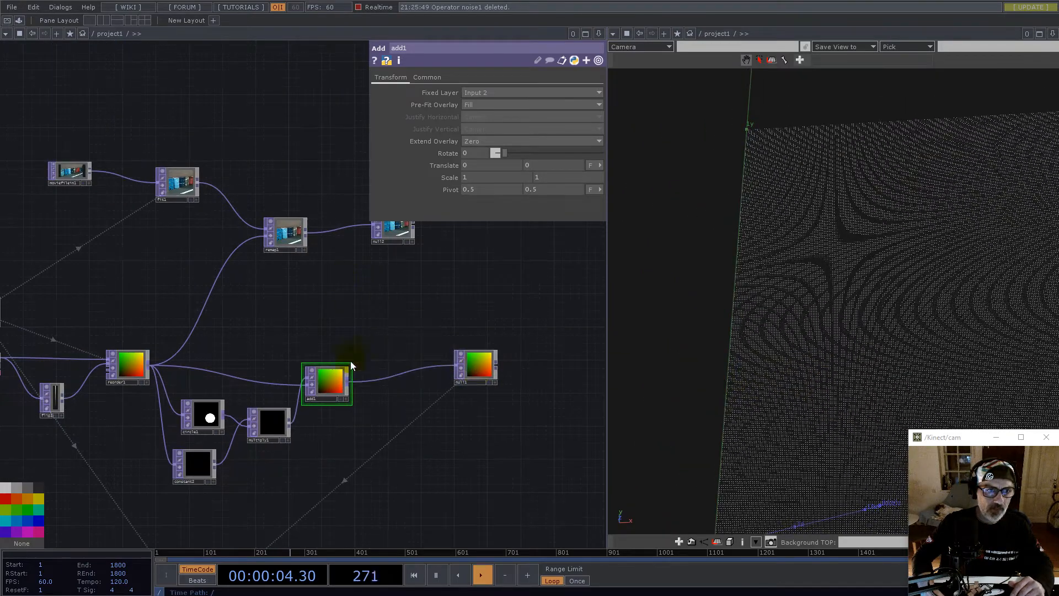
- Feed remap1 from add1 instead of reorder1 and spread the movie input, fit1, remap1 and null2 nodes along the layout
{"action": "left_click_drag", "start_coordinate": [323, 385], "coordinate": [278, 234]}
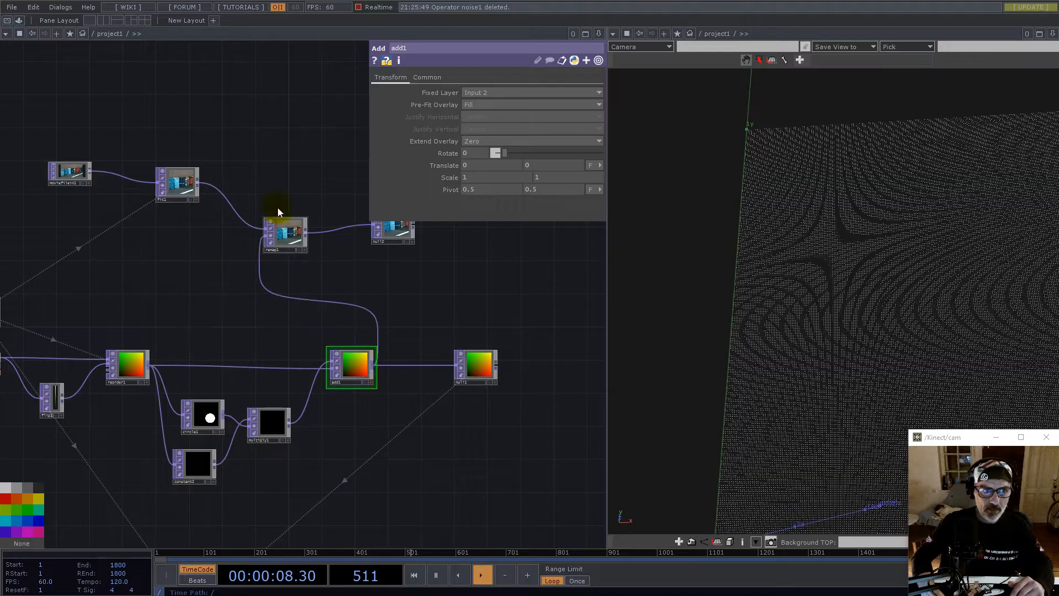
{"action": "right_click_drag", "start_coordinate": [266, 183], "coordinate": [466, 271]}
{"action": "left_click_drag", "start_coordinate": [288, 236], "coordinate": [413, 236]}
{"action": "left_click_drag", "start_coordinate": [182, 182], "coordinate": [306, 182]}
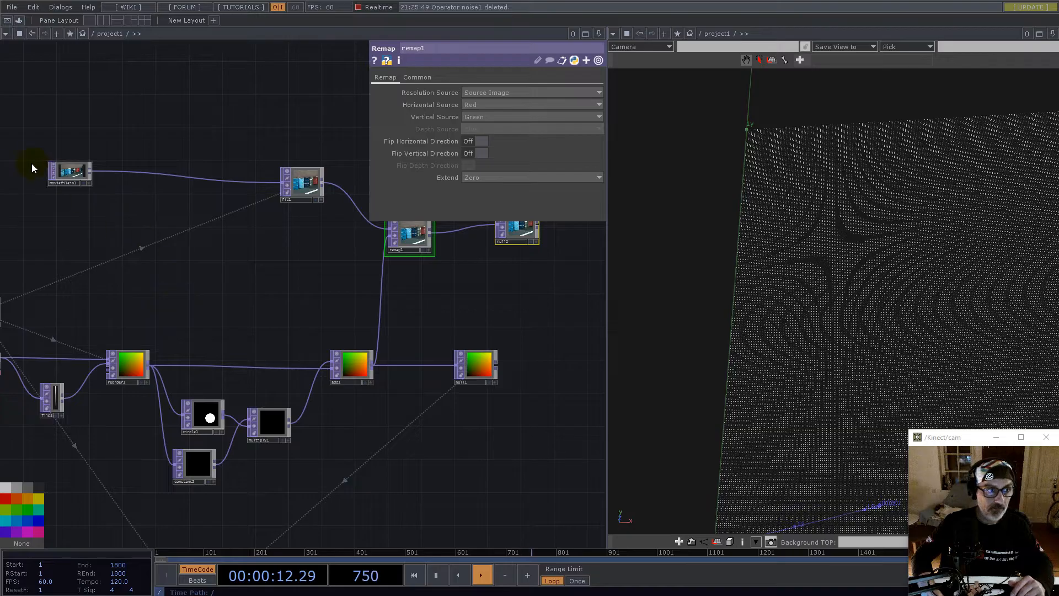
{"action": "left_click_drag", "start_coordinate": [77, 172], "coordinate": [136, 173]}
{"action": "left_click_drag", "start_coordinate": [552, 235], "coordinate": [370, 239]}
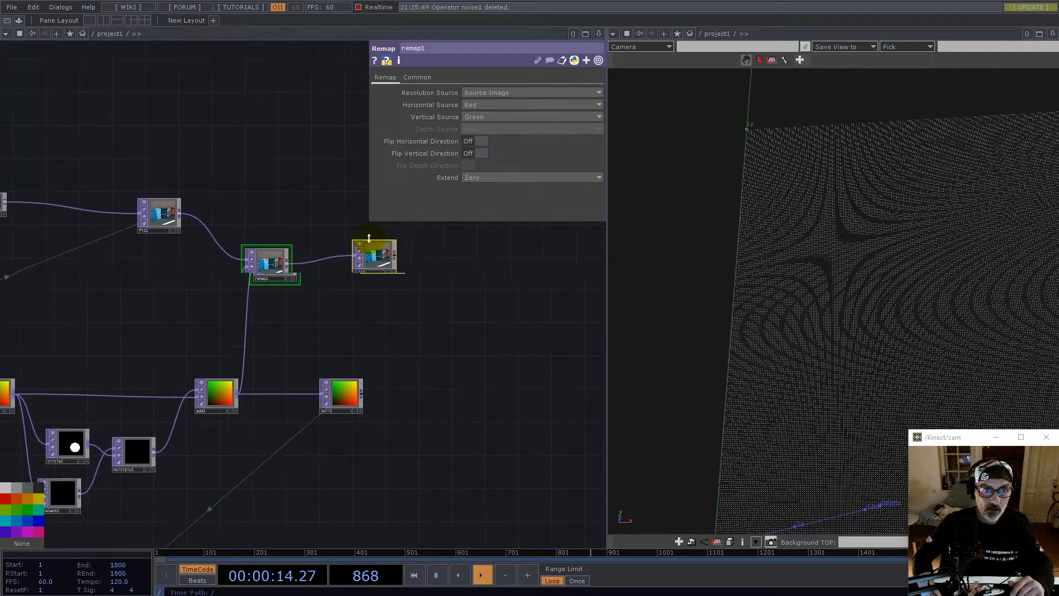
- Open null2's output in a floating viewer, enlarge it and place it clear of constant2's parameters, then select constant2
{"action": "right_click", "coordinate": [369, 238]}
{"action": "left_click", "coordinate": [386, 261]}
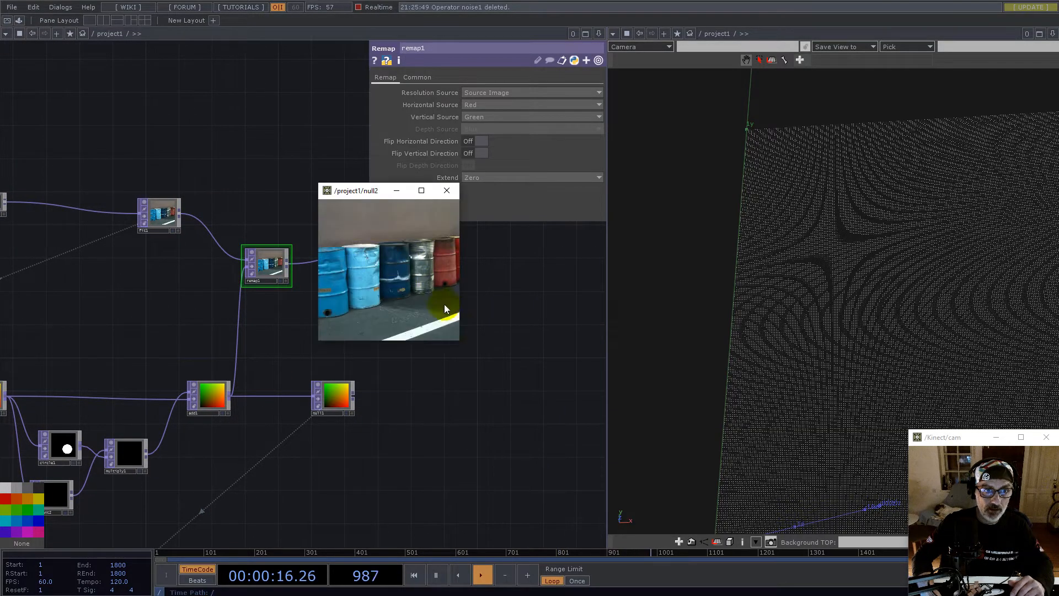
{"action": "left_click_drag", "start_coordinate": [470, 356], "coordinate": [610, 495]}
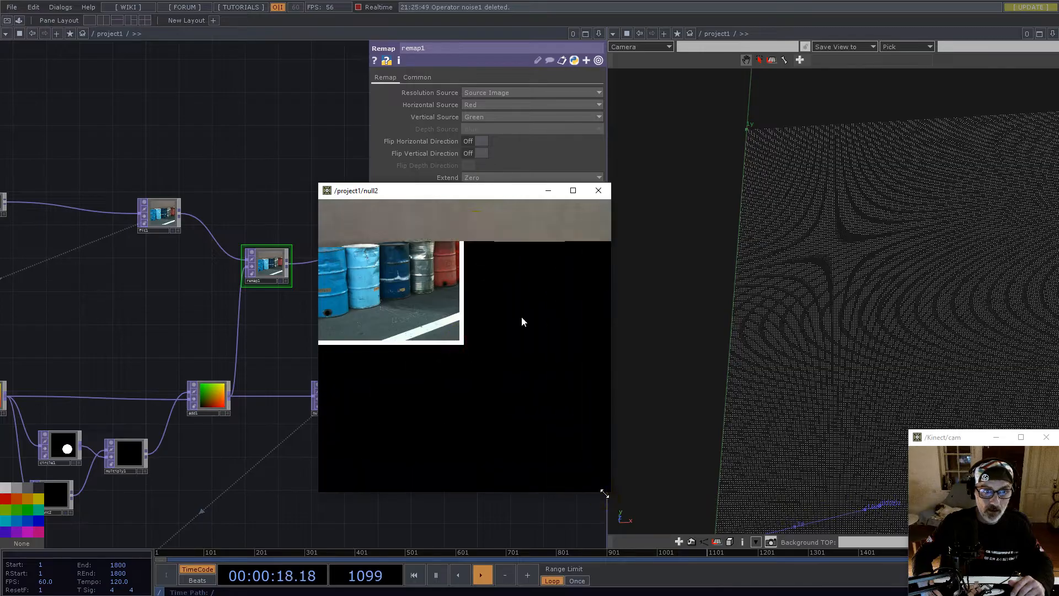
{"action": "left_click_drag", "start_coordinate": [472, 195], "coordinate": [525, 61]}
{"action": "left_click_drag", "start_coordinate": [889, 267], "coordinate": [470, 429]}
{"action": "left_click_drag", "start_coordinate": [329, 463], "coordinate": [456, 424]}
{"action": "left_click", "coordinate": [181, 461]}
{"action": "left_click_drag", "start_coordinate": [482, 58], "coordinate": [151, 64]}
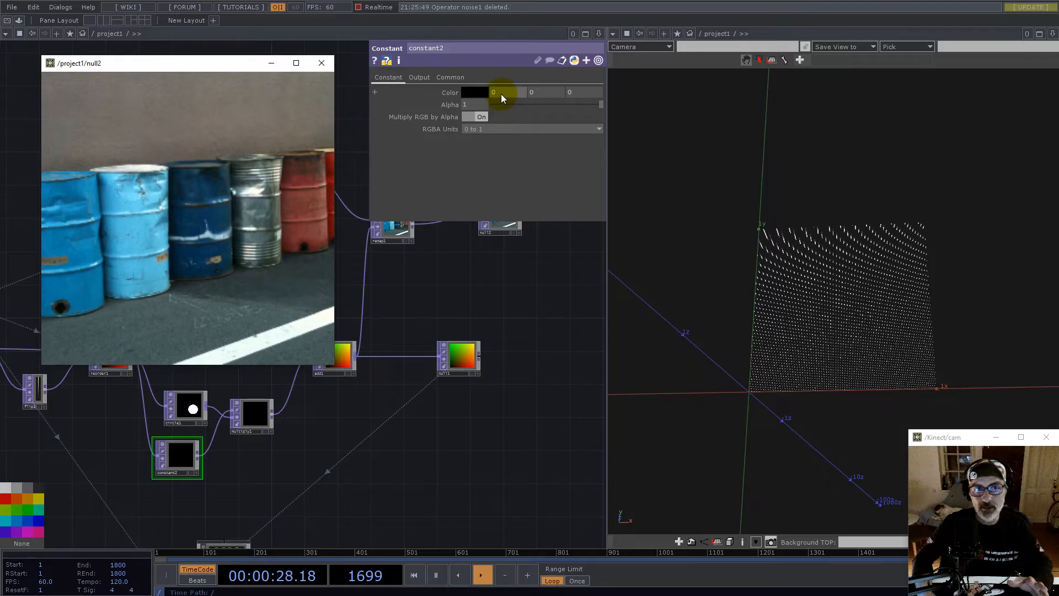
- Set constant2's red value to -0.04 and inspect the shifted circle of points in the 3D view
{"action": "middle_click_drag", "start_coordinate": [501, 94], "coordinate": [435, 105]}
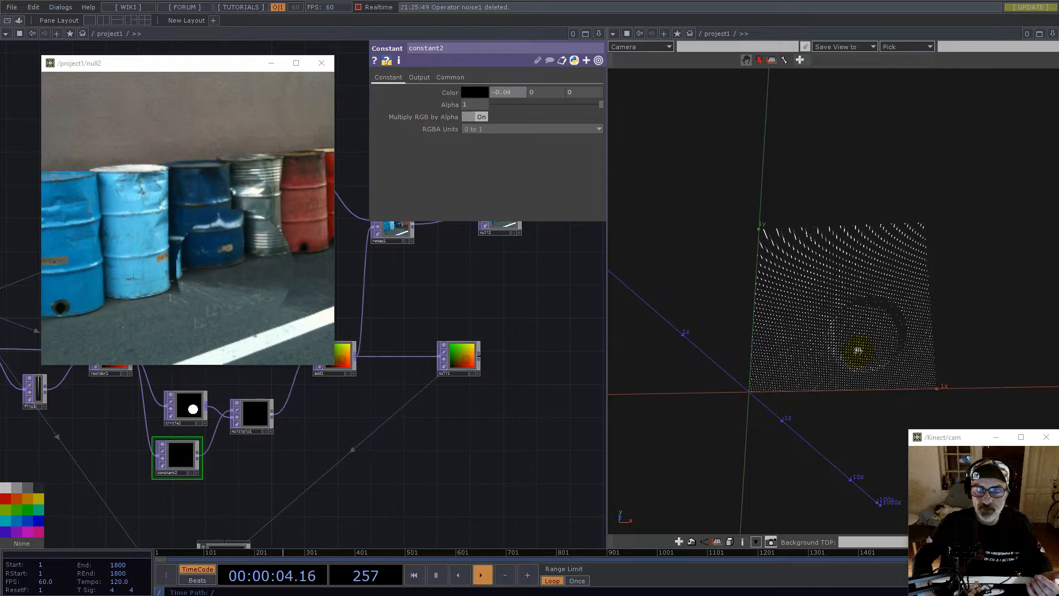
{"action": "middle_click_drag", "start_coordinate": [917, 373], "coordinate": [1014, 299]}
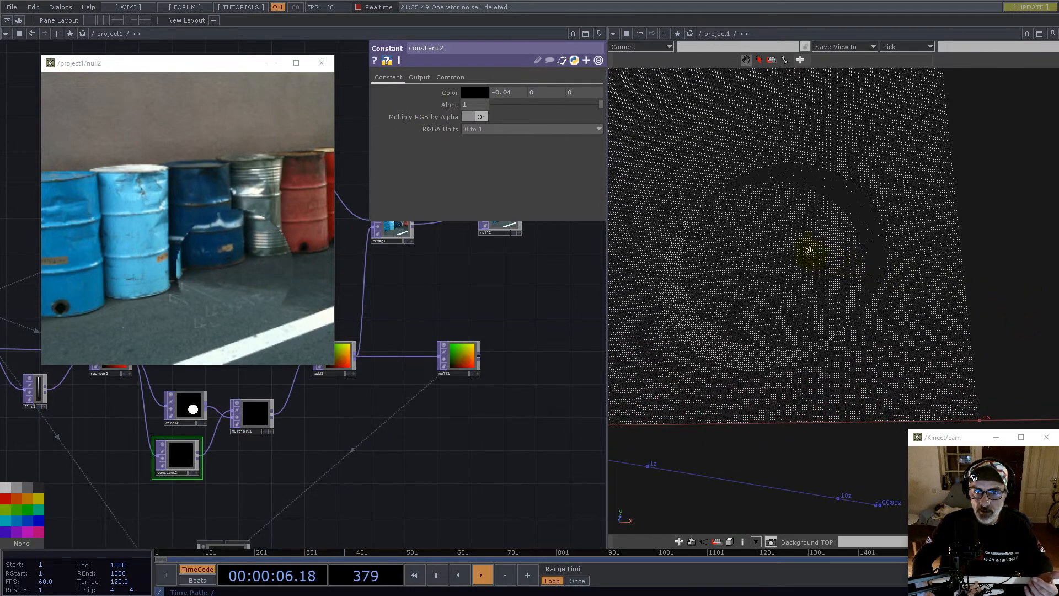
{"action": "left_click_drag", "start_coordinate": [763, 263], "coordinate": [783, 300]}
{"action": "right_click_drag", "start_coordinate": [820, 272], "coordinate": [830, 324]}
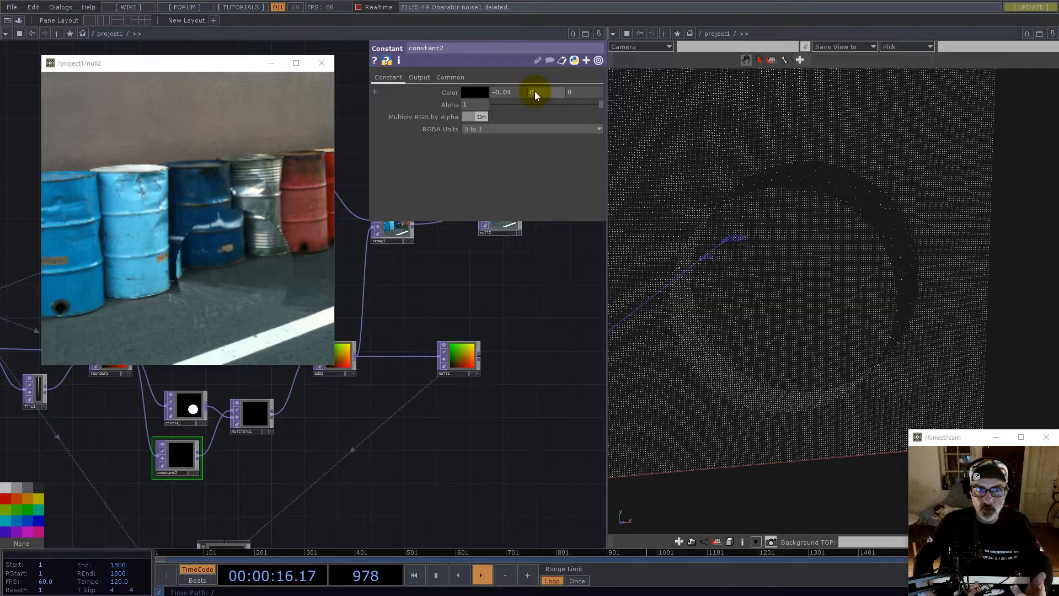
- Set constant2's green value to 0.7 and swap multiply1's inputs so that circle1 comes first
{"action": "middle_click_drag", "start_coordinate": [537, 94], "coordinate": [590, 91]}
{"action": "middle_click_drag", "start_coordinate": [761, 109], "coordinate": [705, 106]}
{"action": "scroll", "coordinate": [395, 485], "scroll_direction": "down", "scroll_amount": 6}
{"action": "scroll", "coordinate": [307, 470], "scroll_direction": "up", "scroll_amount": 9}
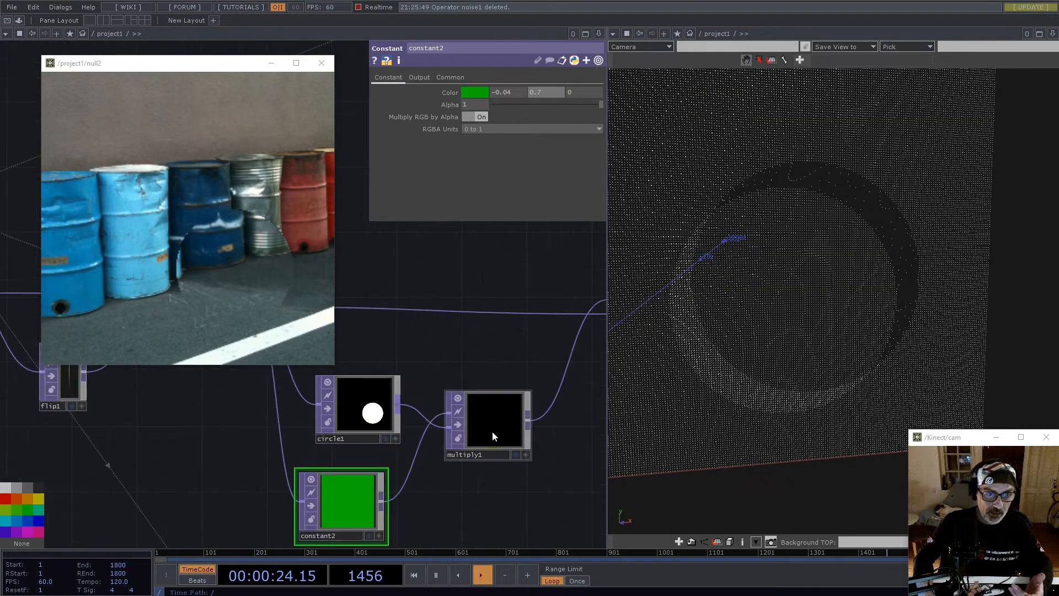
{"action": "middle_click", "coordinate": [493, 436]}
{"action": "left_click", "coordinate": [493, 429]}
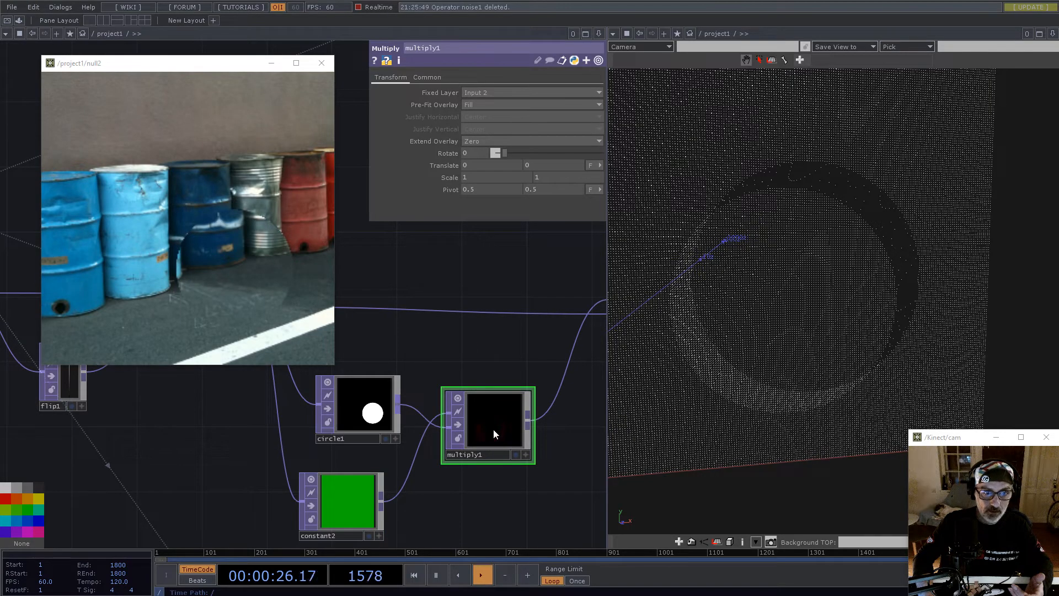
{"action": "left_click", "coordinate": [450, 417]}
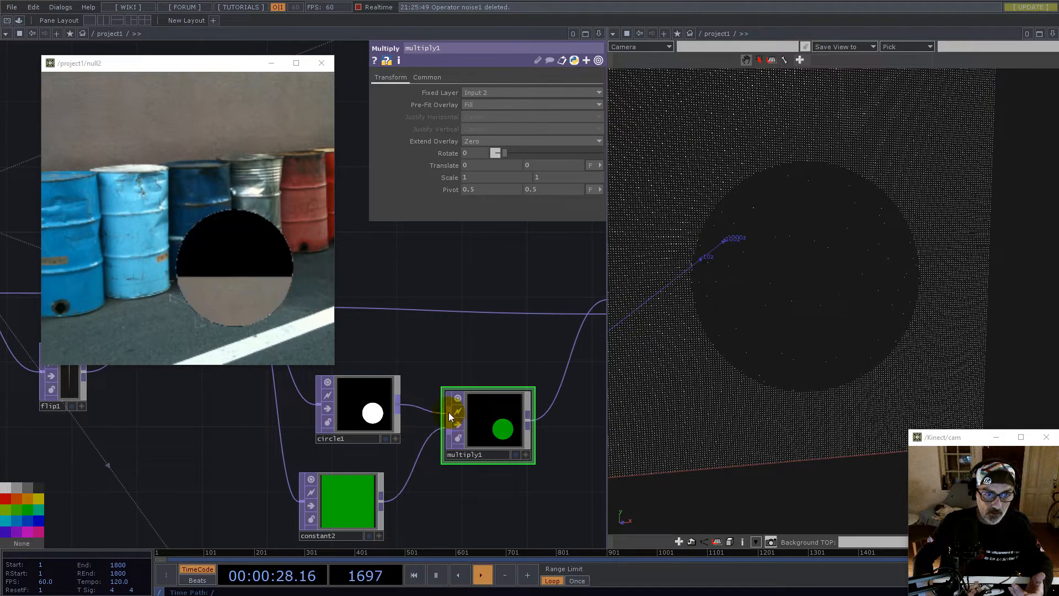
- Reduce constant2's green value to a small positive offset, trying 0.15 along the way
{"action": "scroll", "coordinate": [466, 418], "scroll_direction": "down", "scroll_amount": 5}
{"action": "left_click", "coordinate": [409, 445]}
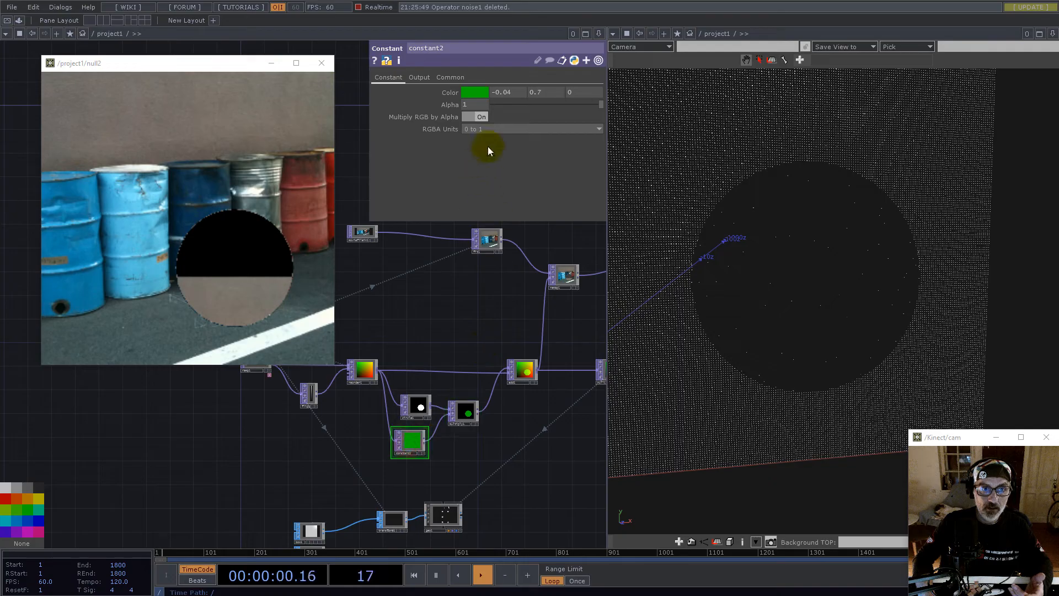
{"action": "middle_click_drag", "start_coordinate": [537, 95], "coordinate": [111, 99]}
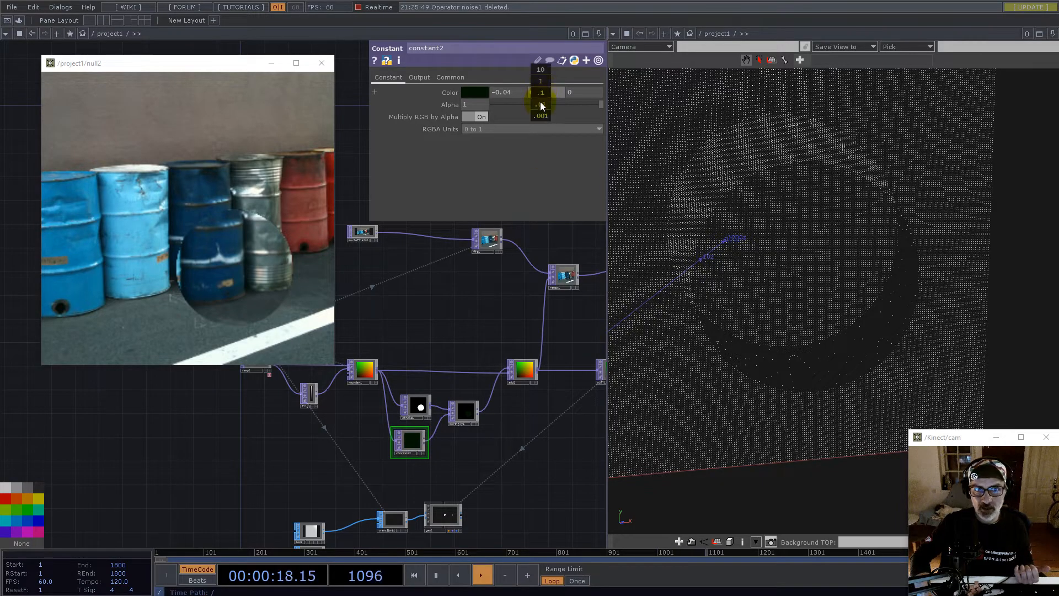
{"action": "middle_click_drag", "start_coordinate": [552, 102], "coordinate": [590, 104]}
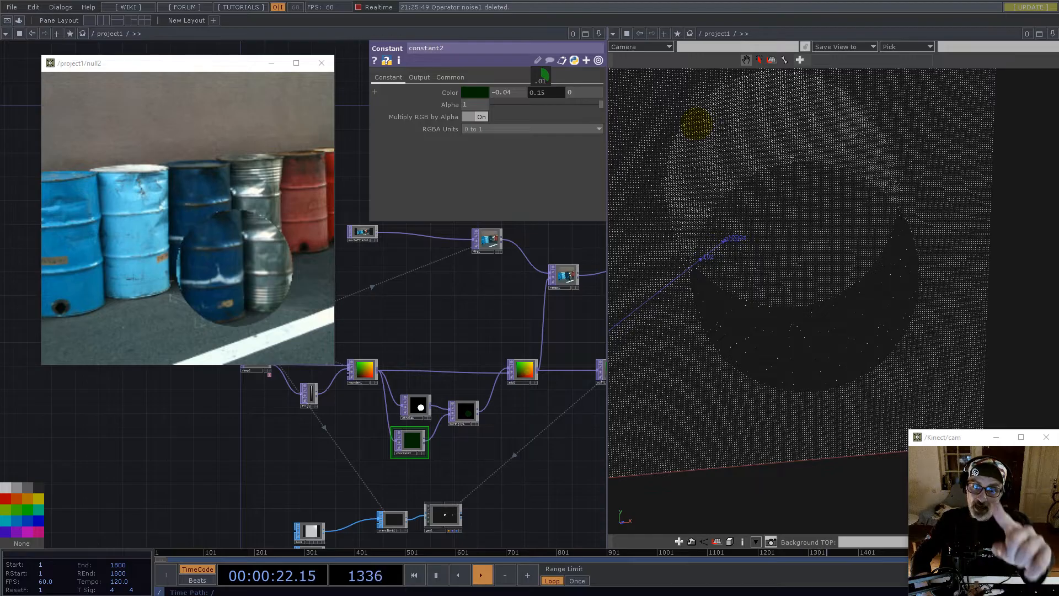
{"action": "middle_click_drag", "start_coordinate": [697, 124], "coordinate": [576, 178]}
- Move constant1, ramp1, flip1 and reorder1 together away from the circle and add nodes to open up the layout
{"action": "scroll", "coordinate": [367, 382], "scroll_direction": "down", "scroll_amount": 2}
{"action": "scroll", "coordinate": [481, 447], "scroll_direction": "down", "scroll_amount": 5}
{"action": "scroll", "coordinate": [403, 413], "scroll_direction": "up", "scroll_amount": 7}
{"action": "right_click_drag", "start_coordinate": [403, 371], "coordinate": [551, 472]}
{"action": "left_click_drag", "start_coordinate": [543, 453], "coordinate": [416, 459]}
{"action": "left_click_drag", "start_coordinate": [532, 416], "coordinate": [366, 423]}
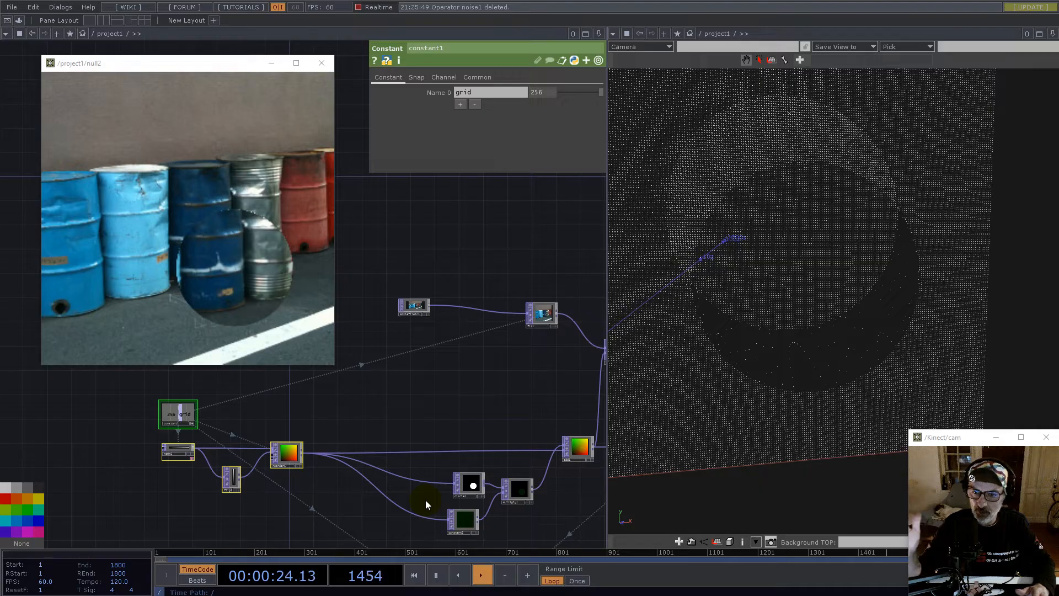
- Move circle1, constant2 and multiply1 closer to reorder1 and adjust circle1's spacing
{"action": "left_click_drag", "start_coordinate": [415, 467], "coordinate": [535, 531]}
{"action": "left_click_drag", "start_coordinate": [459, 517], "coordinate": [362, 427]}
{"action": "left_click", "coordinate": [393, 445]}
{"action": "left_click_drag", "start_coordinate": [404, 397], "coordinate": [410, 489]}
{"action": "scroll", "coordinate": [399, 462], "scroll_direction": "up", "scroll_amount": 5}
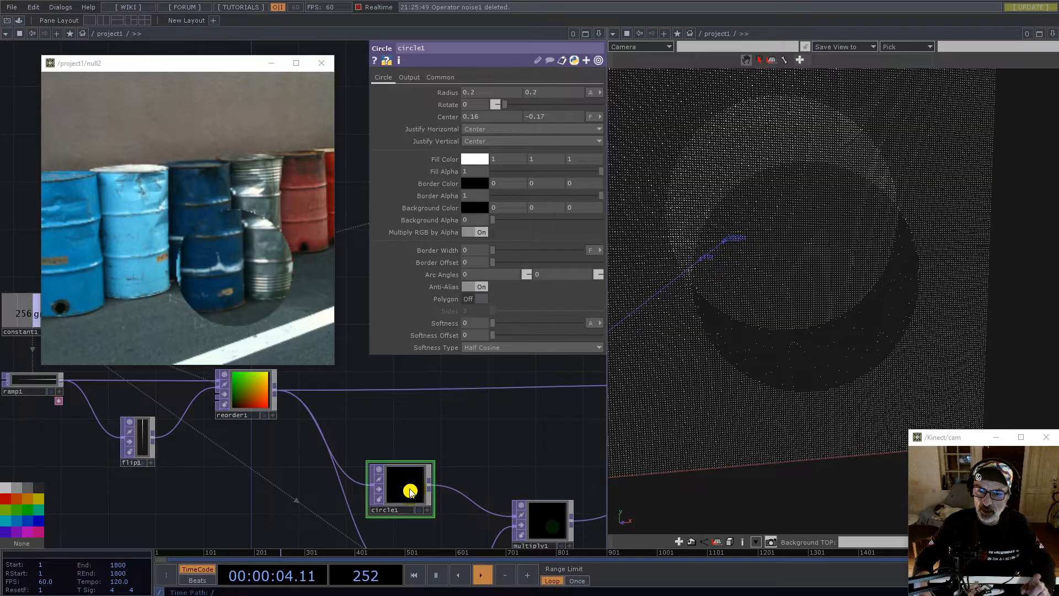
- Set the grid value in constant1 to 32
{"action": "scroll", "coordinate": [289, 489], "scroll_direction": "down", "scroll_amount": 4}
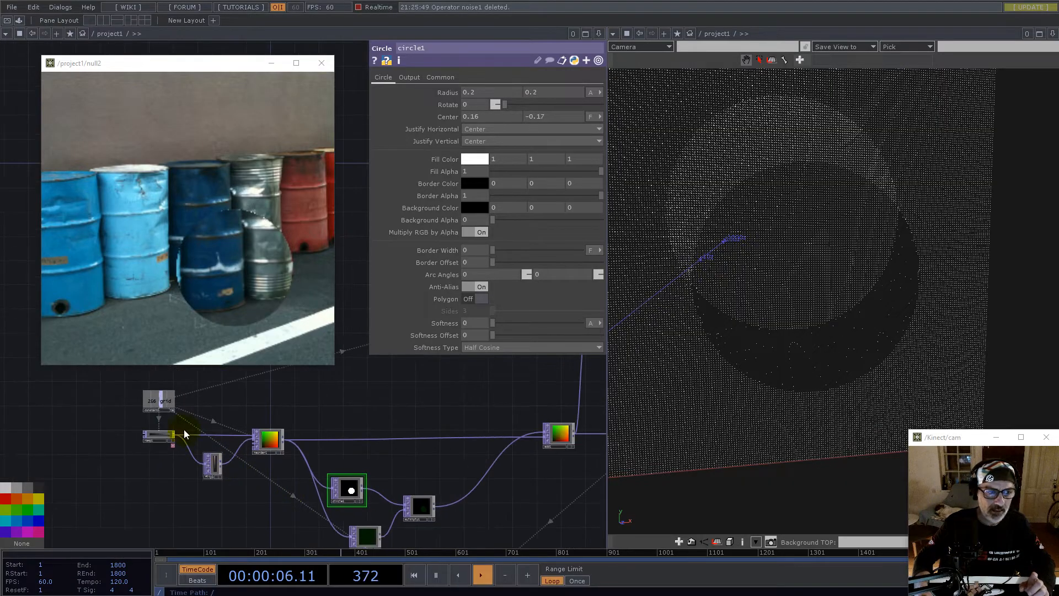
{"action": "scroll", "coordinate": [166, 422], "scroll_direction": "up", "scroll_amount": 4}
{"action": "left_click", "coordinate": [144, 395]}
{"action": "left_click_drag", "start_coordinate": [450, 324], "coordinate": [137, 433]}
{"action": "scroll", "coordinate": [343, 410], "scroll_direction": "down", "scroll_amount": 3}
{"action": "left_click_drag", "start_coordinate": [290, 438], "coordinate": [389, 450]}
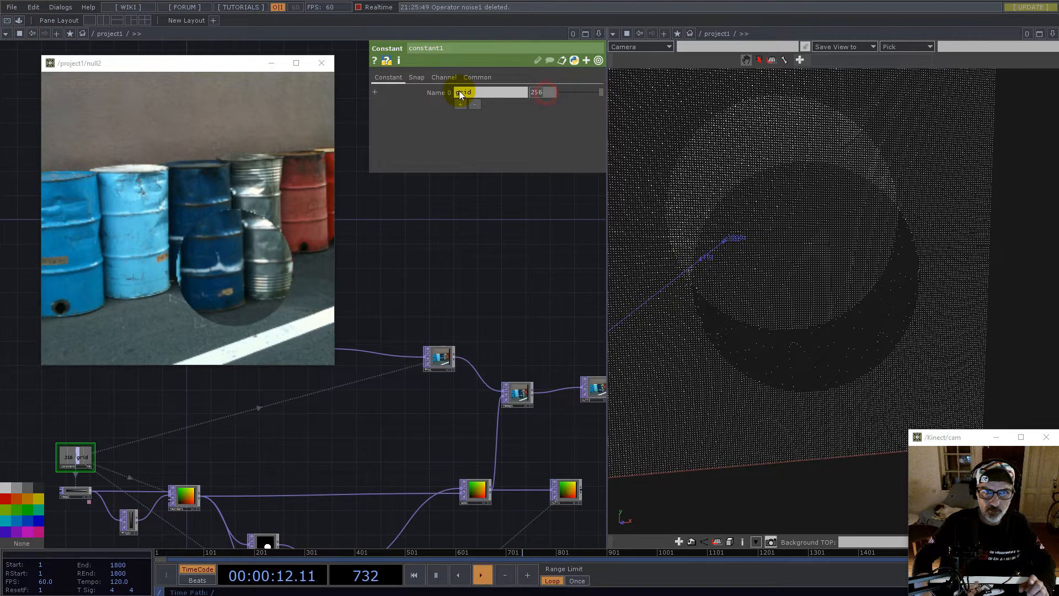
{"action": "type", "text": "32"}
{"action": "key", "text": "Return"}
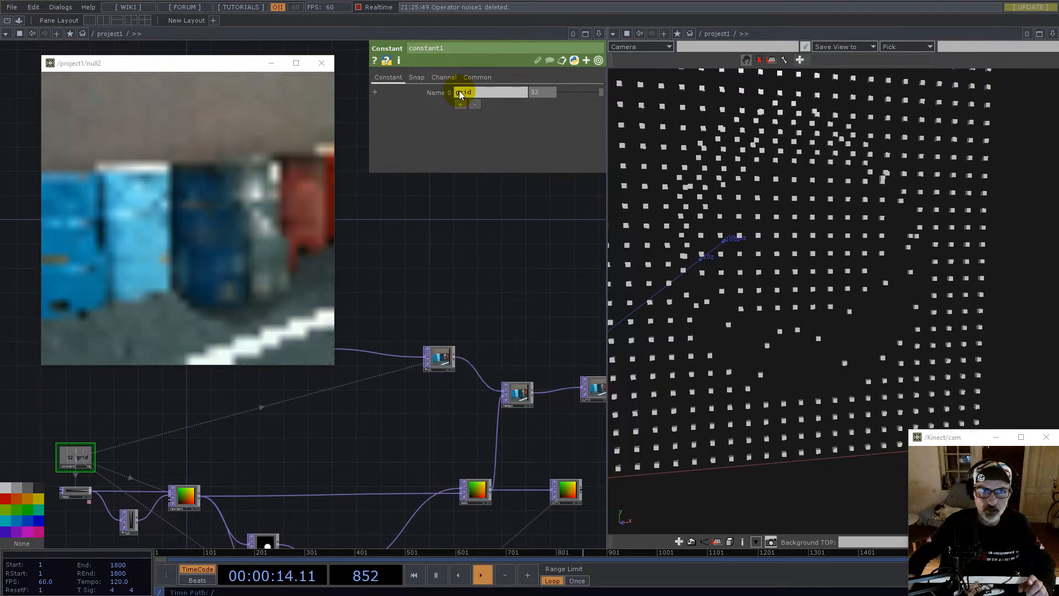
- Examine add1's output up close and check fit1's resolution information
{"action": "left_click_drag", "start_coordinate": [429, 433], "coordinate": [273, 404]}
{"action": "scroll", "coordinate": [305, 462], "scroll_direction": "up", "scroll_amount": 5}
{"action": "scroll", "coordinate": [404, 449], "scroll_direction": "up", "scroll_amount": 3}
{"action": "scroll", "coordinate": [472, 424], "scroll_direction": "down", "scroll_amount": 5}
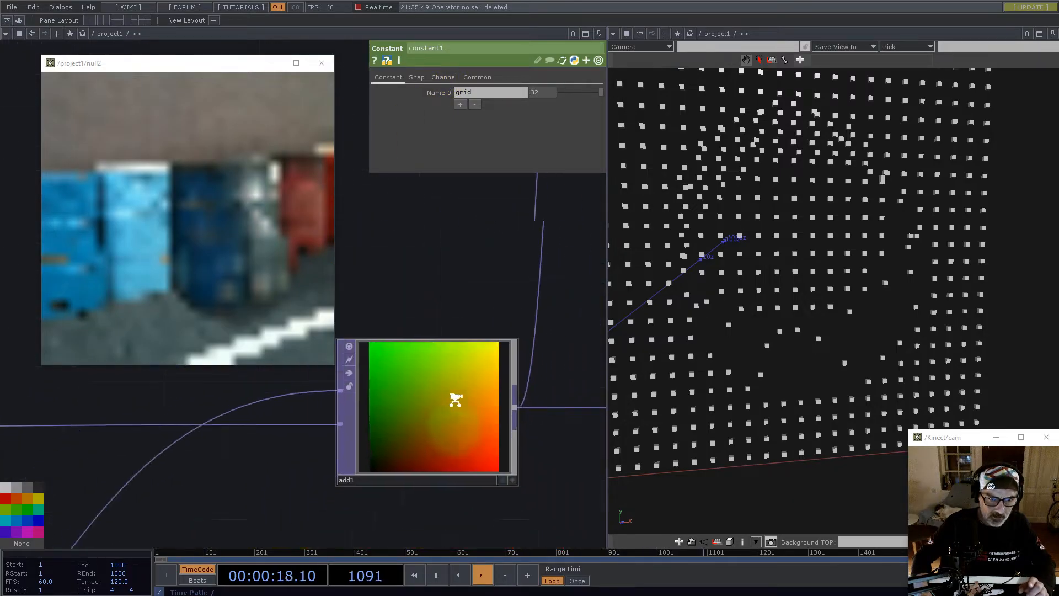
{"action": "scroll", "coordinate": [461, 393], "scroll_direction": "down", "scroll_amount": 6}
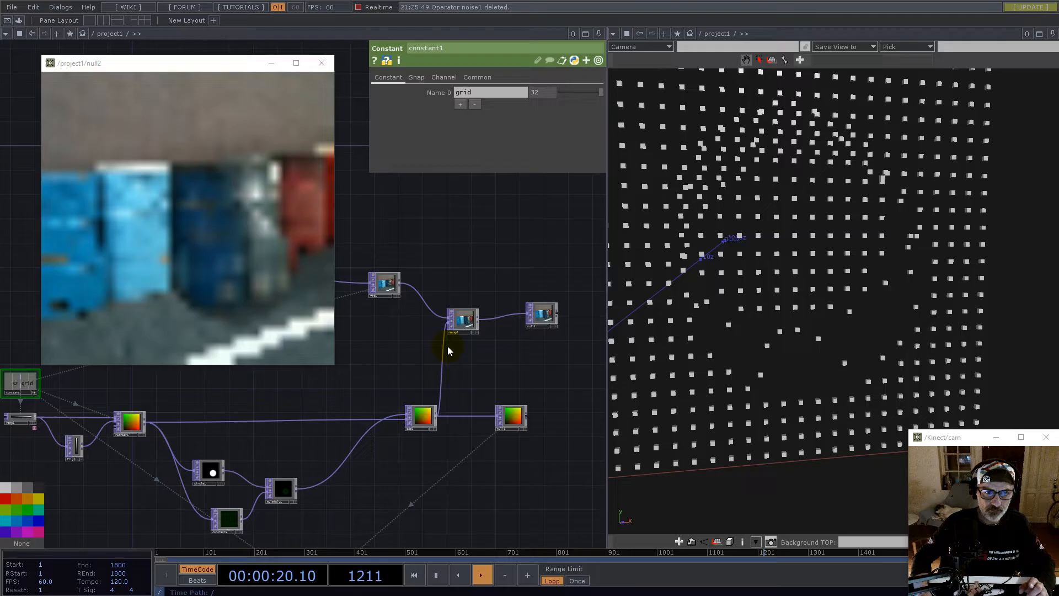
{"action": "scroll", "coordinate": [389, 292], "scroll_direction": "up", "scroll_amount": 6}
{"action": "middle_click", "coordinate": [408, 295]}
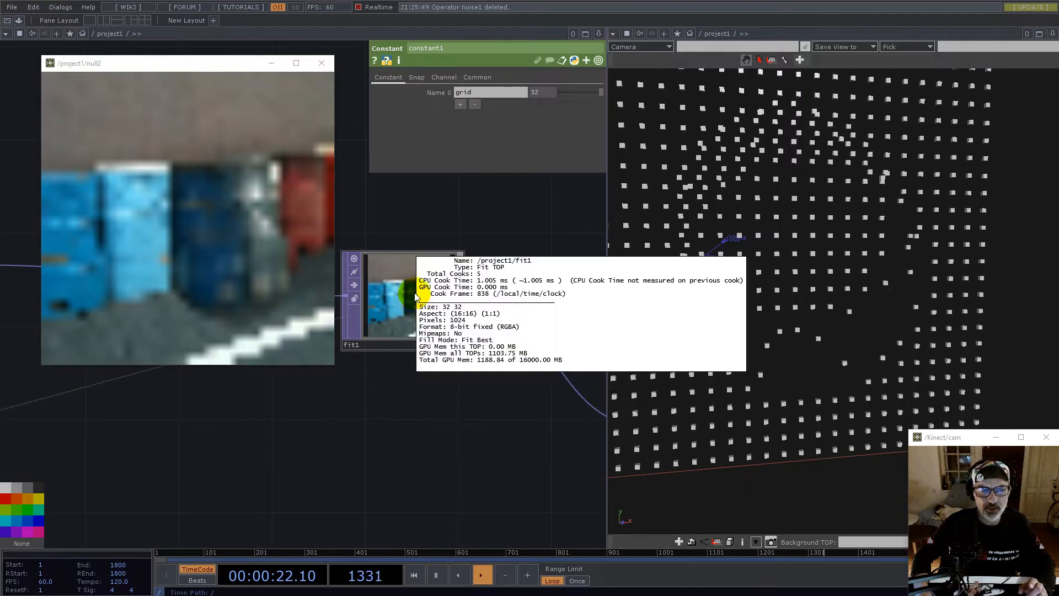
{"action": "scroll", "coordinate": [467, 381], "scroll_direction": "down", "scroll_amount": 6}
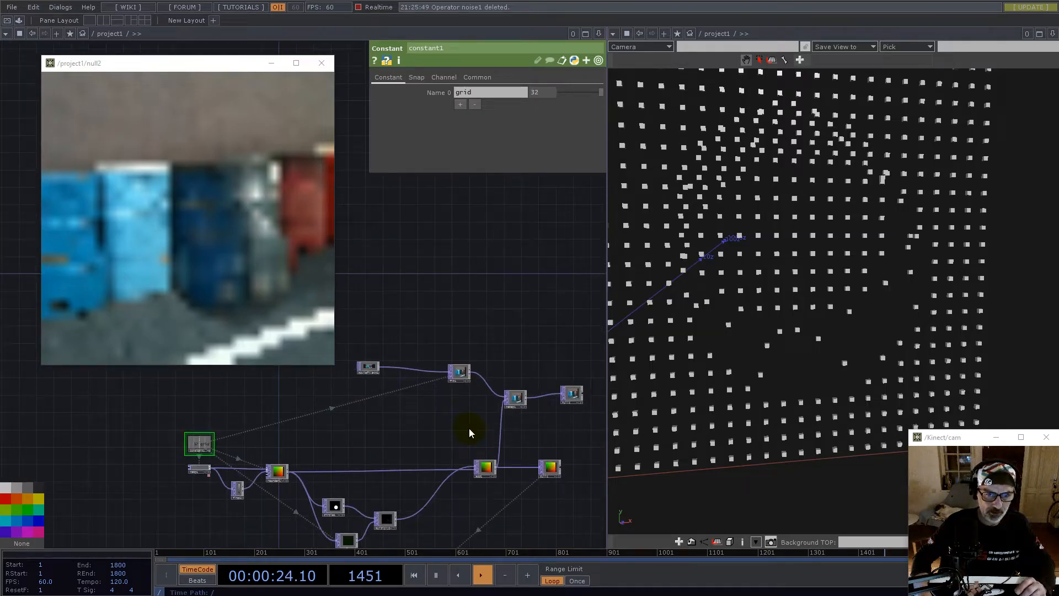
- Move circle1 down to make room and add a Rectangle TOP above it, fed from reorder1
{"action": "scroll", "coordinate": [402, 420], "scroll_direction": "up", "scroll_amount": 5}
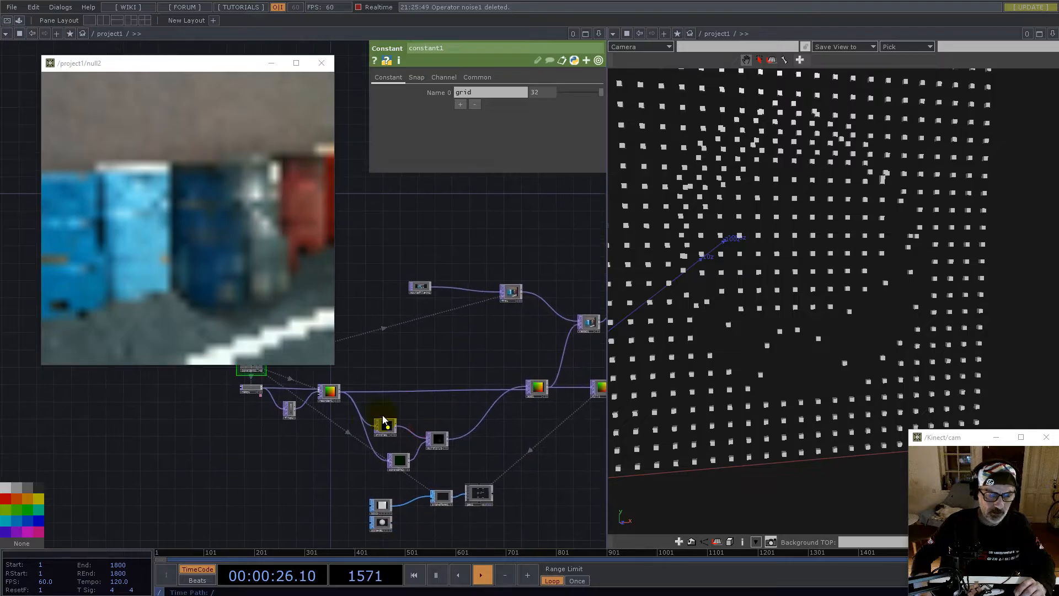
{"action": "left_click_drag", "start_coordinate": [408, 433], "coordinate": [523, 411]}
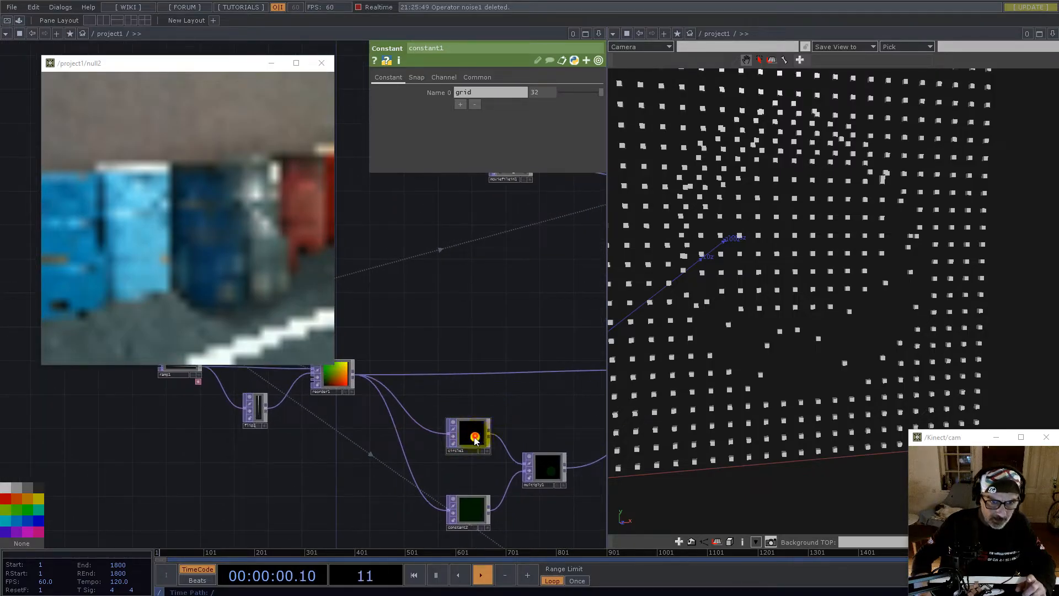
{"action": "left_click_drag", "start_coordinate": [475, 434], "coordinate": [466, 451]}
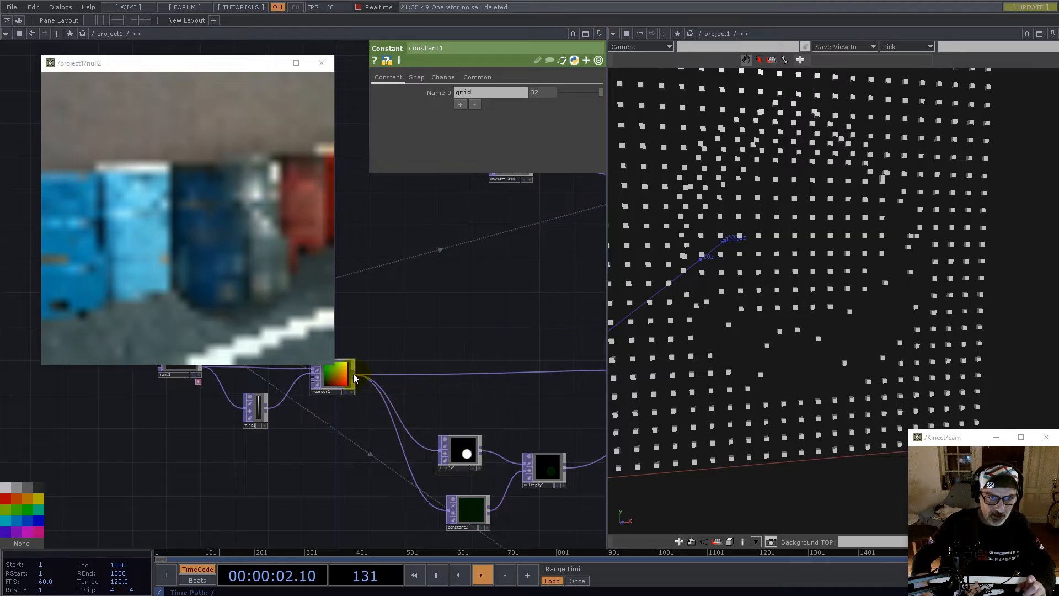
{"action": "right_click", "coordinate": [354, 373]}
{"action": "type", "text": "re"}
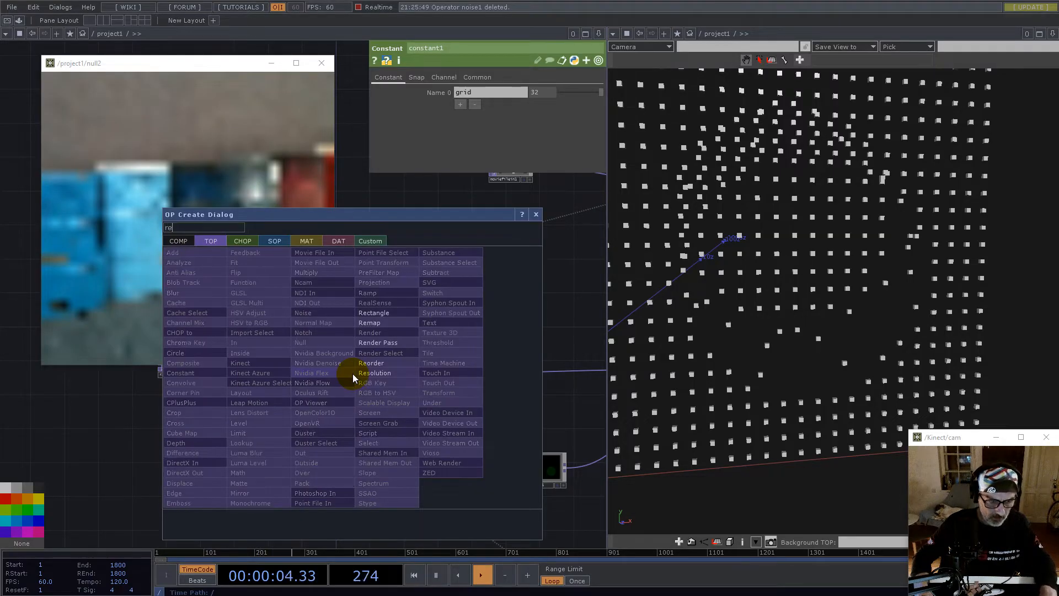
{"action": "left_click", "coordinate": [378, 313]}
{"action": "left_click", "coordinate": [464, 411]}
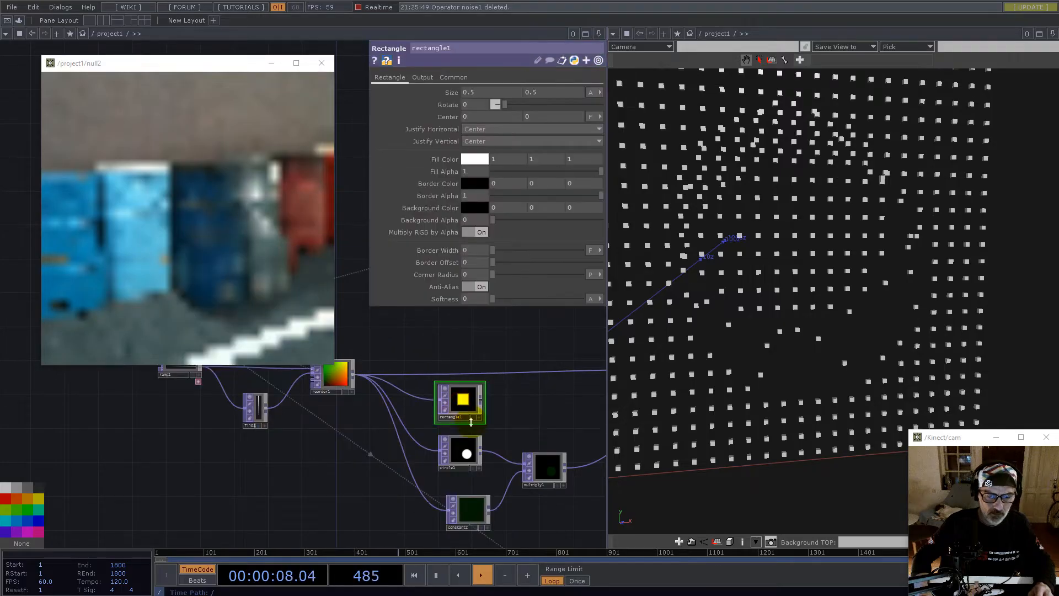
- Switch rectangle1's Size units to pixels and set its width to 1
{"action": "scroll", "coordinate": [501, 386], "scroll_direction": "up", "scroll_amount": 4}
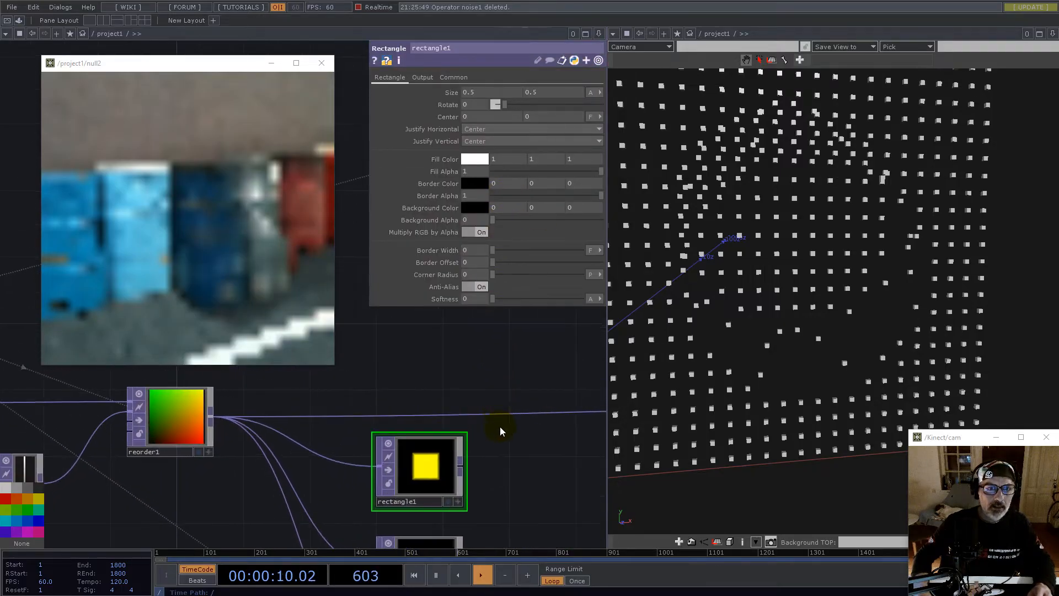
{"action": "scroll", "coordinate": [500, 435], "scroll_direction": "down", "scroll_amount": 5}
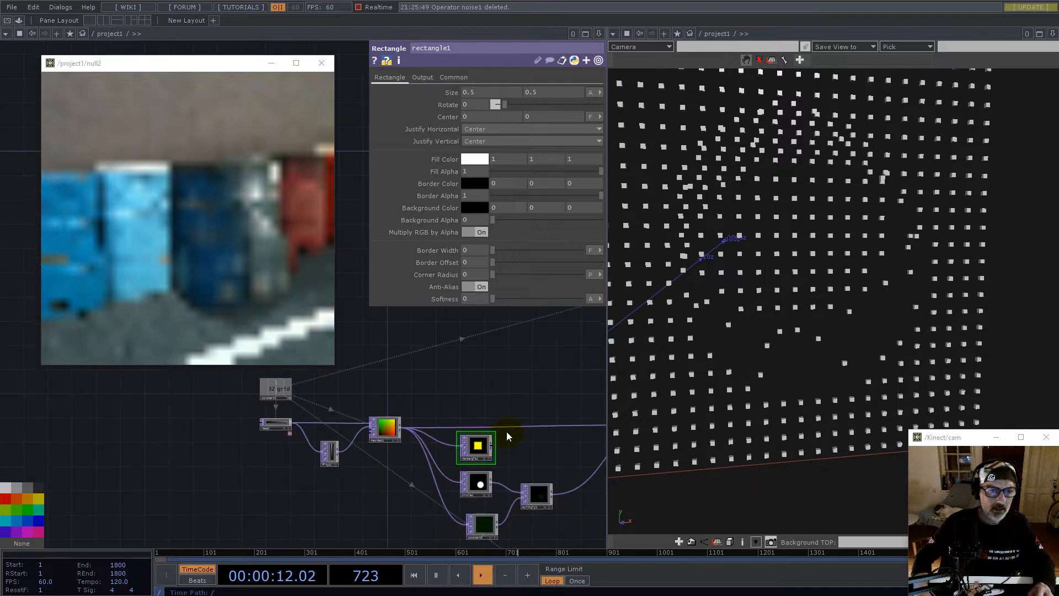
{"action": "scroll", "coordinate": [480, 389], "scroll_direction": "up", "scroll_amount": 2}
{"action": "left_click_drag", "start_coordinate": [439, 386], "coordinate": [430, 420]}
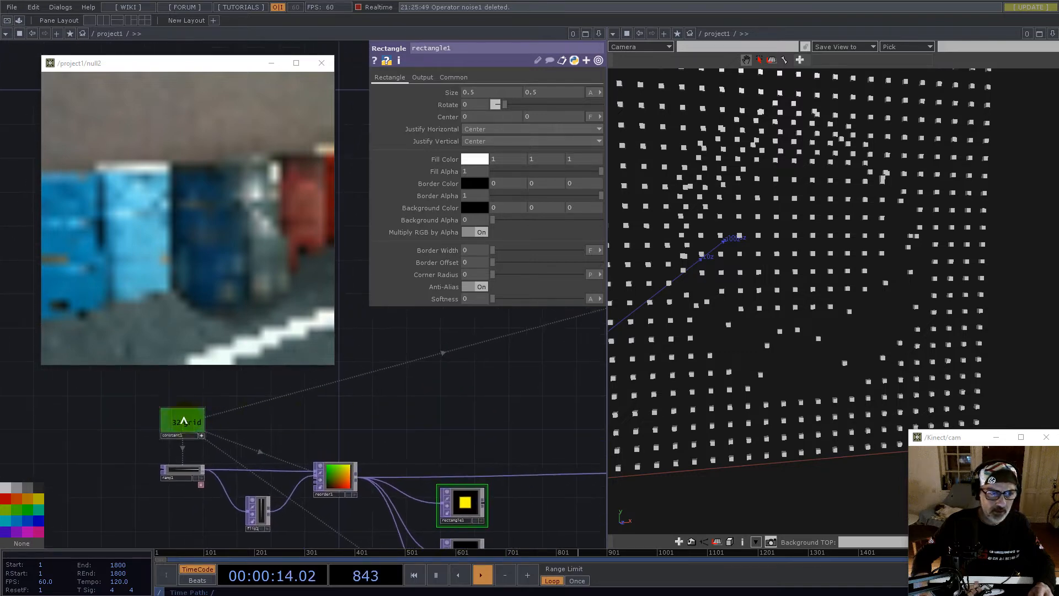
{"action": "left_click", "coordinate": [592, 93]}
{"action": "type", "text": "1"}
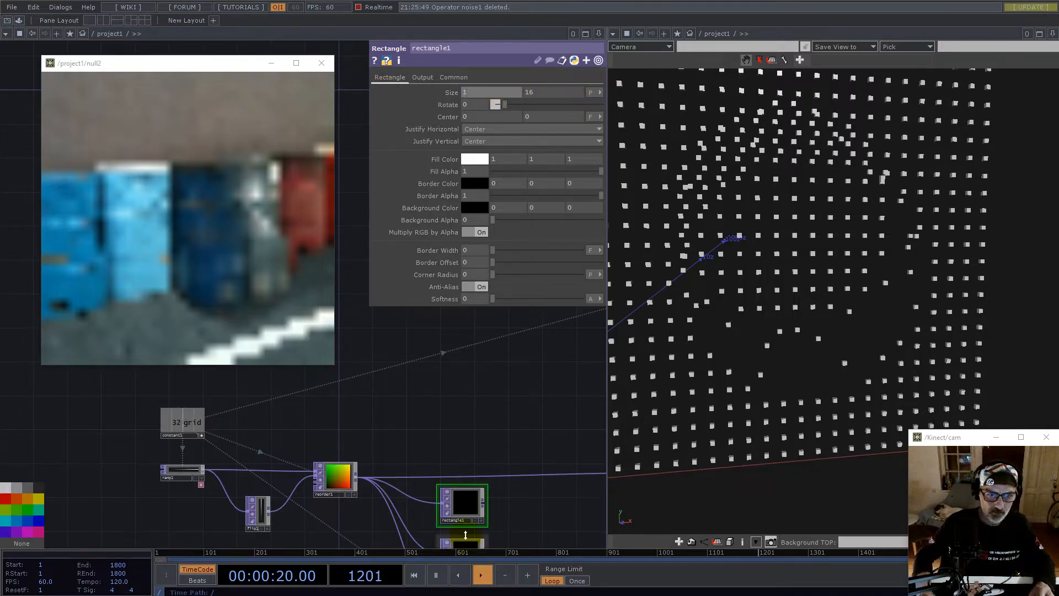
- Turn off anti-aliasing for rectangle1 and set its input and viewer smoothness to Nearest Pixel
{"action": "scroll", "coordinate": [469, 504], "scroll_direction": "up", "scroll_amount": 5}
{"action": "left_click", "coordinate": [481, 287]}
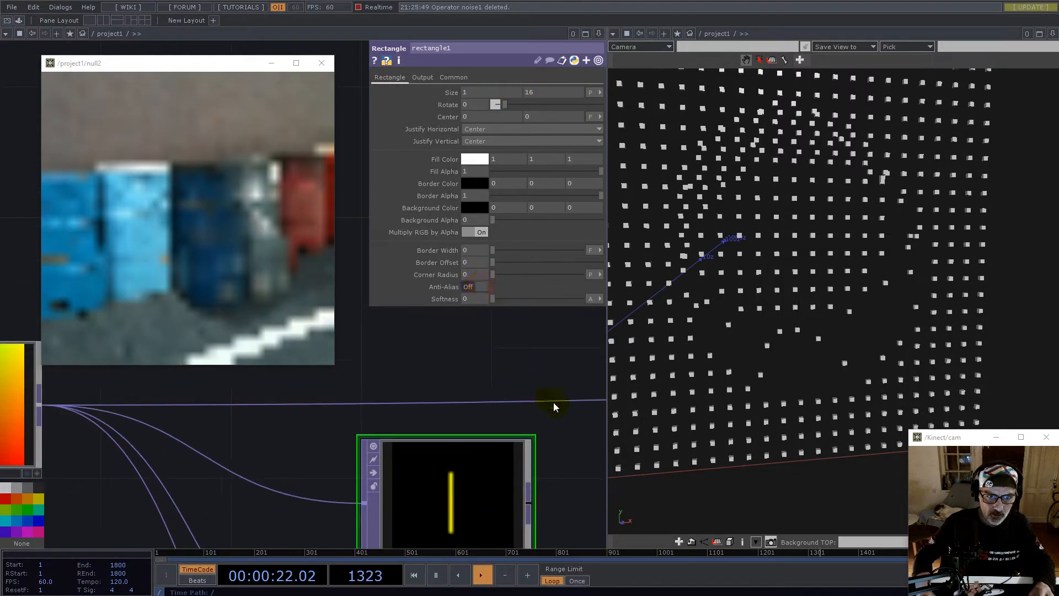
{"action": "left_click_drag", "start_coordinate": [560, 417], "coordinate": [549, 362]}
{"action": "left_click", "coordinate": [453, 77]}
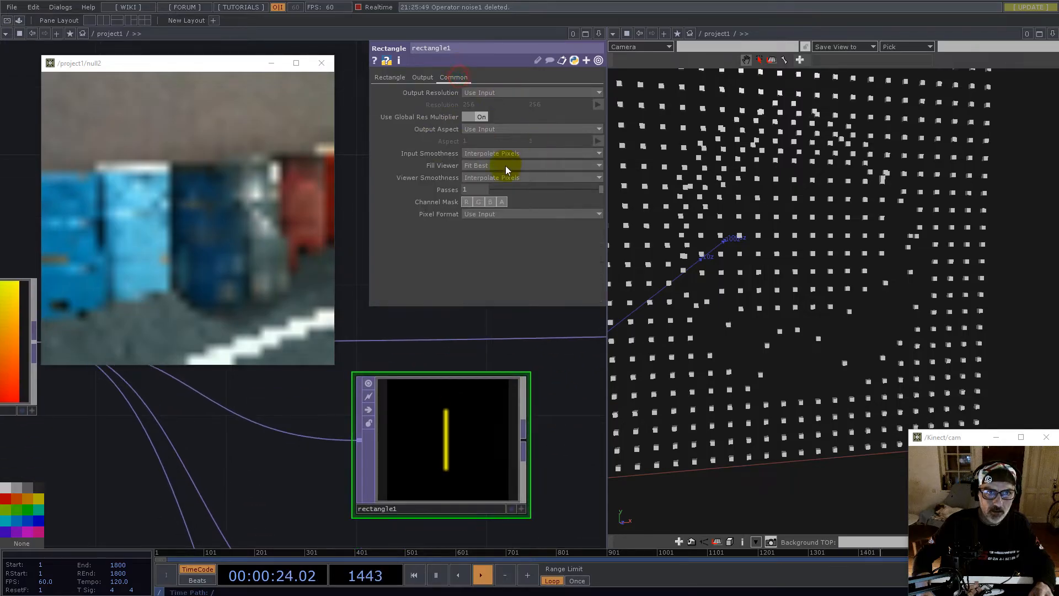
{"action": "left_click", "coordinate": [508, 177]}
{"action": "left_click", "coordinate": [504, 171]}
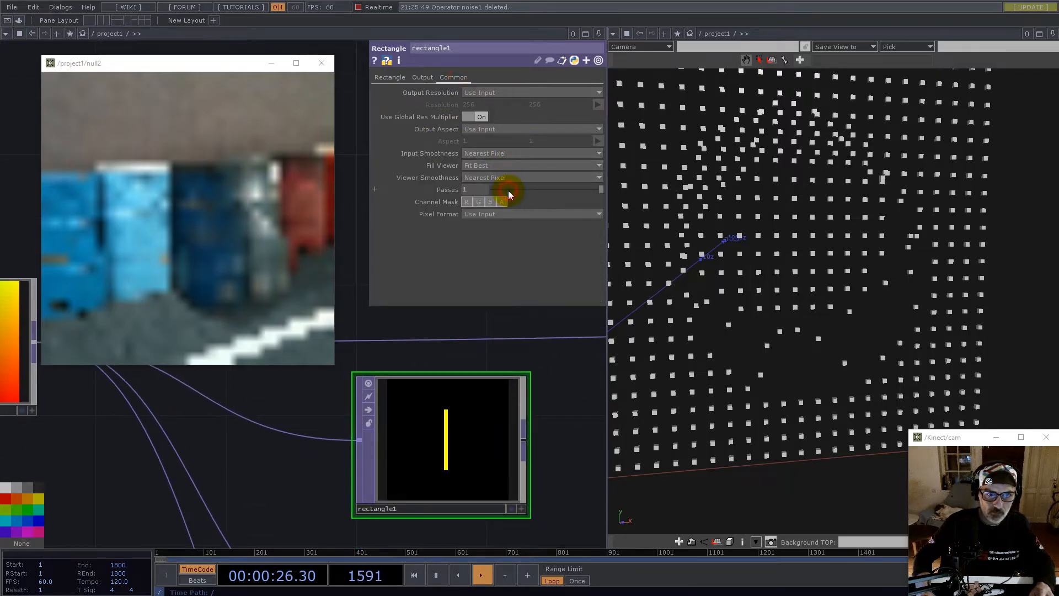
- Set rectangle1's height to 4 and its pixel format to 32-bit float (Mono)
{"action": "left_click", "coordinate": [390, 78]}
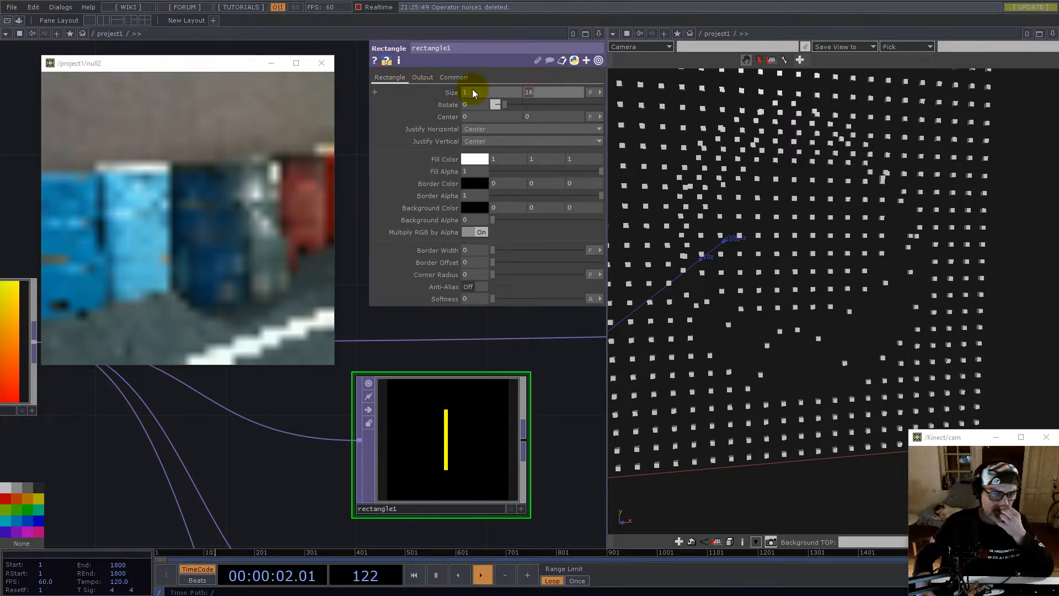
{"action": "type", "text": "4"}
{"action": "key", "text": "Return"}
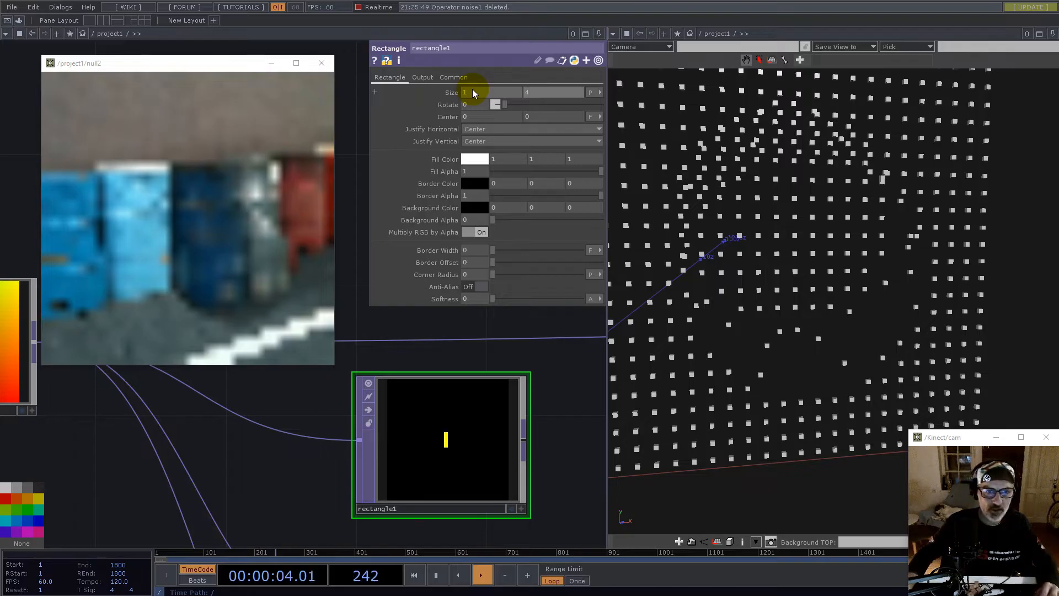
{"action": "left_click", "coordinate": [454, 77]}
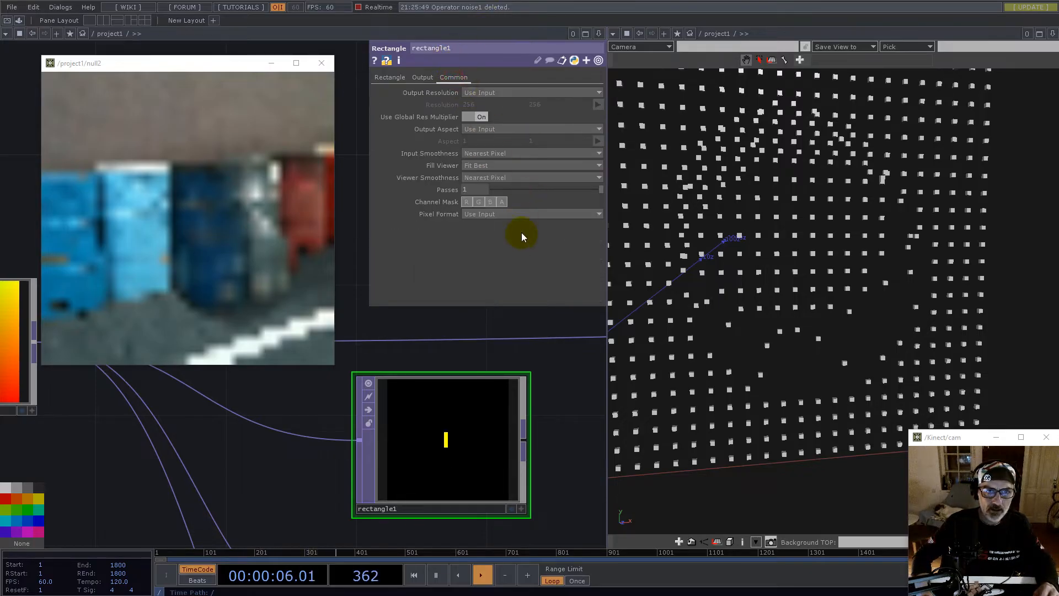
{"action": "left_click", "coordinate": [527, 215]}
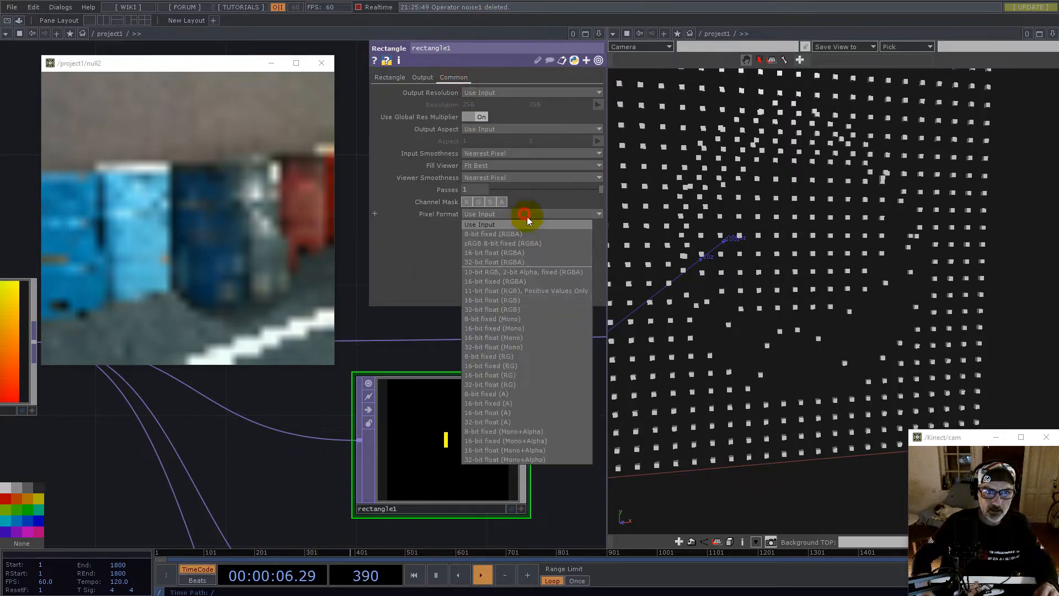
{"action": "left_click", "coordinate": [512, 347]}
- Connect rectangle1 to multiply1 in place of circle1, delete circle1, and move rectangle1 to tidy the layout
{"action": "scroll", "coordinate": [499, 436], "scroll_direction": "down", "scroll_amount": 5}
{"action": "left_click_drag", "start_coordinate": [491, 441], "coordinate": [479, 466]}
{"action": "left_click_drag", "start_coordinate": [535, 451], "coordinate": [430, 353]}
{"action": "left_click", "coordinate": [395, 362]}
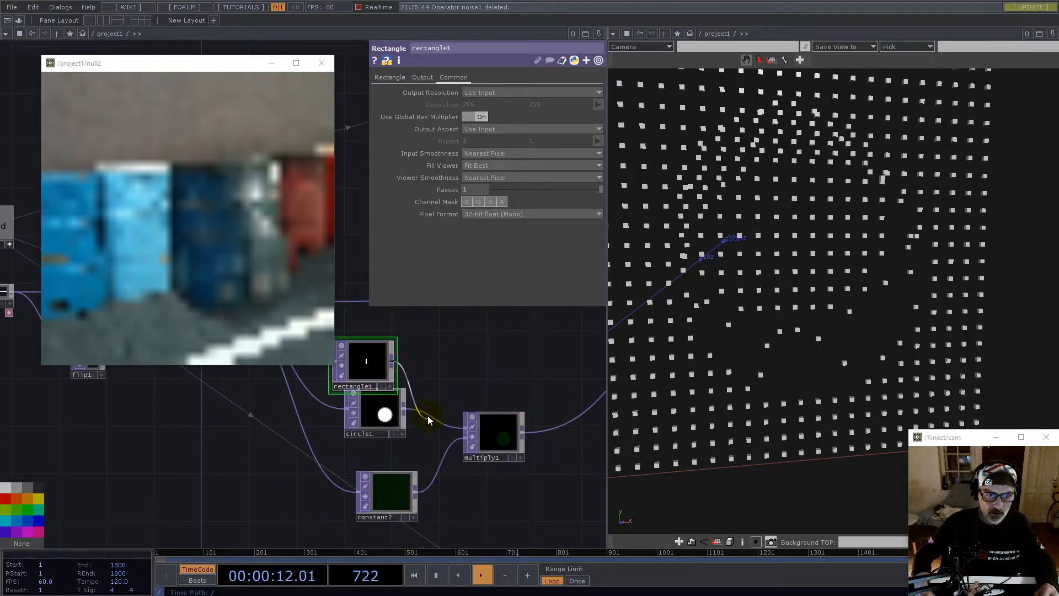
{"action": "left_click", "coordinate": [428, 416]}
{"action": "left_click_drag", "start_coordinate": [378, 413], "coordinate": [342, 449]}
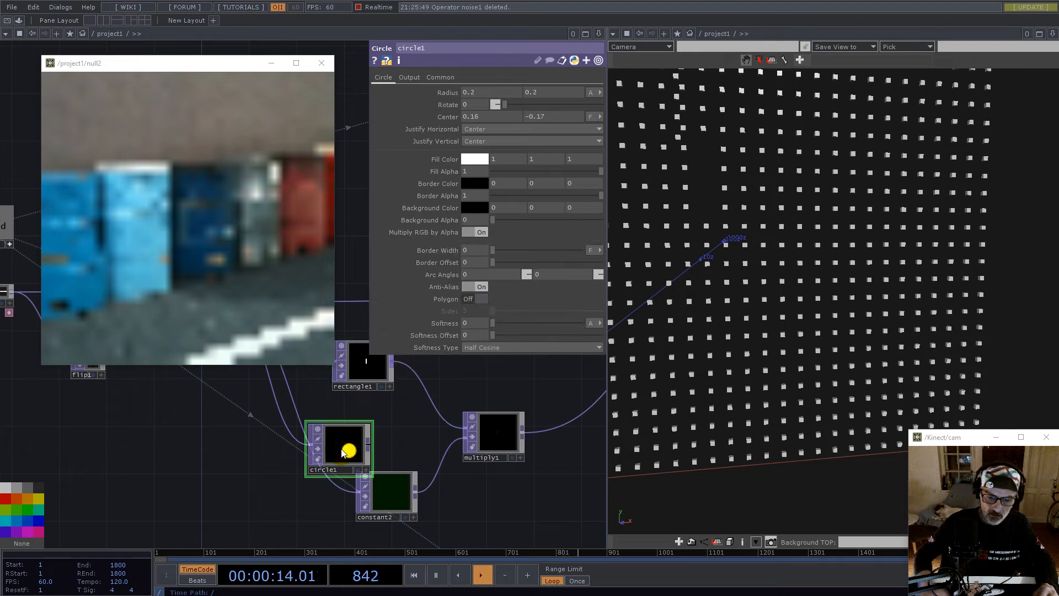
{"action": "key", "text": "Delete"}
{"action": "left_click_drag", "start_coordinate": [362, 362], "coordinate": [387, 363]}
{"action": "left_click_drag", "start_coordinate": [491, 360], "coordinate": [556, 352]}
{"action": "left_click_drag", "start_coordinate": [581, 419], "coordinate": [576, 384]}
- Move the null2 viewer window aside and examine the rectangle mask and its effect on the instanced points
{"action": "left_click_drag", "start_coordinate": [238, 63], "coordinate": [186, 258]}
{"action": "scroll", "coordinate": [470, 398], "scroll_direction": "up", "scroll_amount": 10}
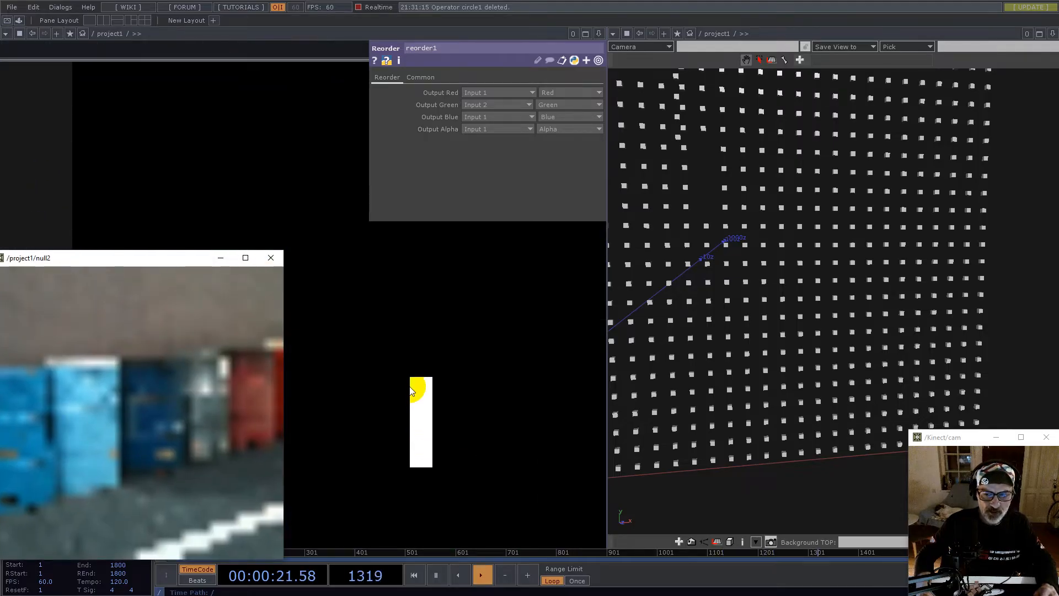
{"action": "scroll", "coordinate": [414, 342], "scroll_direction": "down", "scroll_amount": 10}
{"action": "left_click_drag", "start_coordinate": [441, 449], "coordinate": [362, 426]}
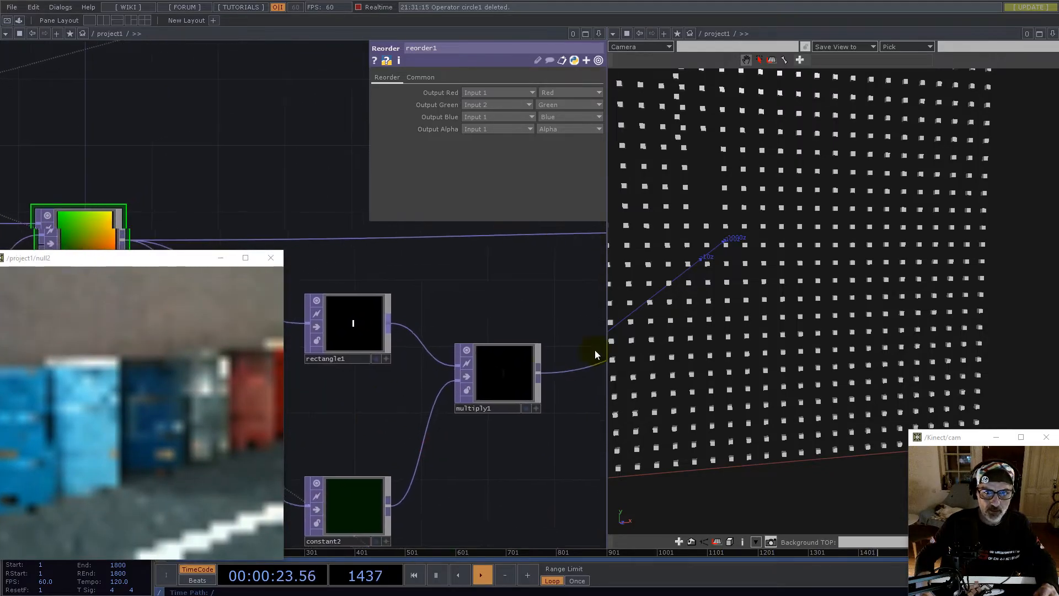
{"action": "scroll", "coordinate": [773, 293], "scroll_direction": "down", "scroll_amount": 4}
{"action": "right_click_drag", "start_coordinate": [782, 265], "coordinate": [795, 332]}
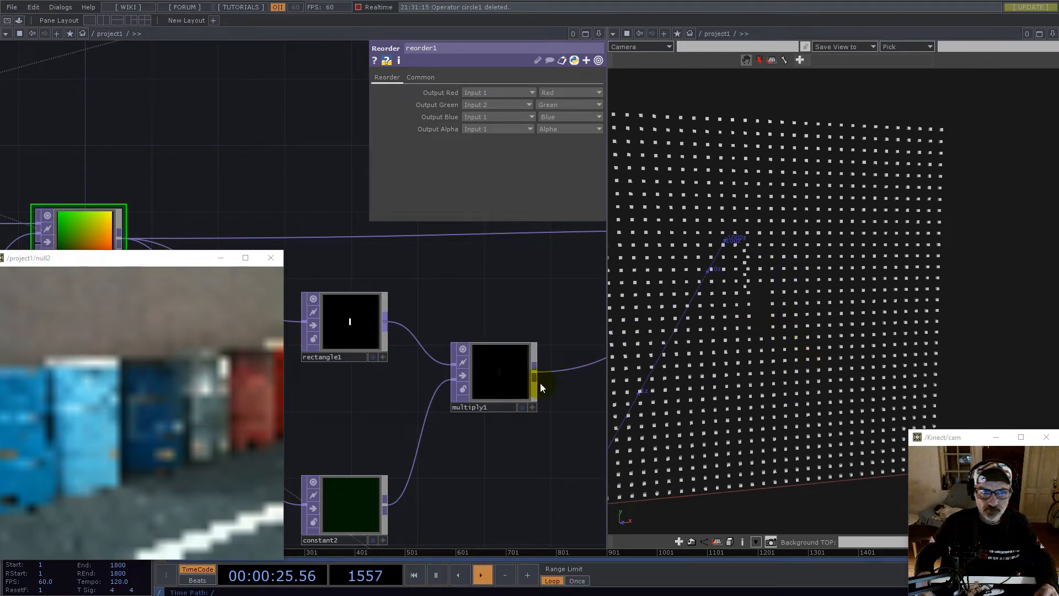
{"action": "scroll", "coordinate": [343, 372], "scroll_direction": "down", "scroll_amount": 3}
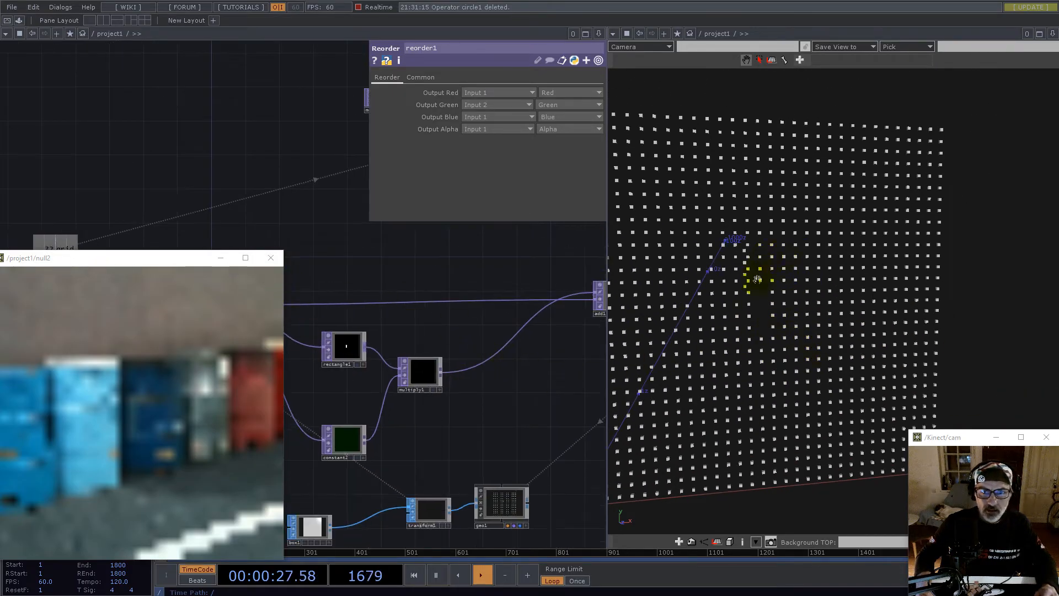
{"action": "scroll", "coordinate": [744, 298], "scroll_direction": "up", "scroll_amount": 3}
- Set the red and green color values of constant2 to 0
{"action": "left_click", "coordinate": [344, 439]}
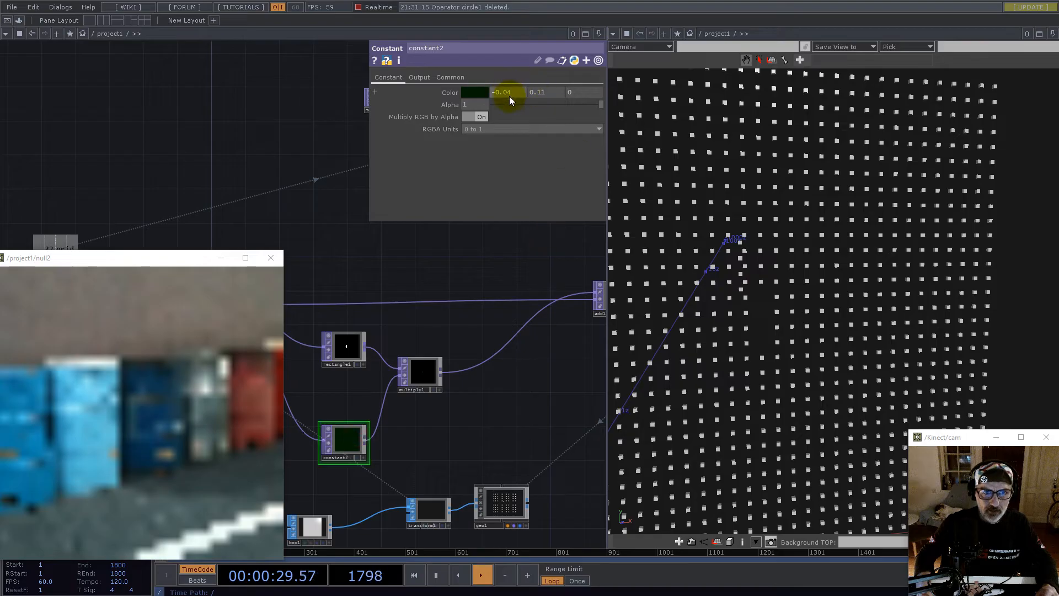
{"action": "type", "text": "0"}
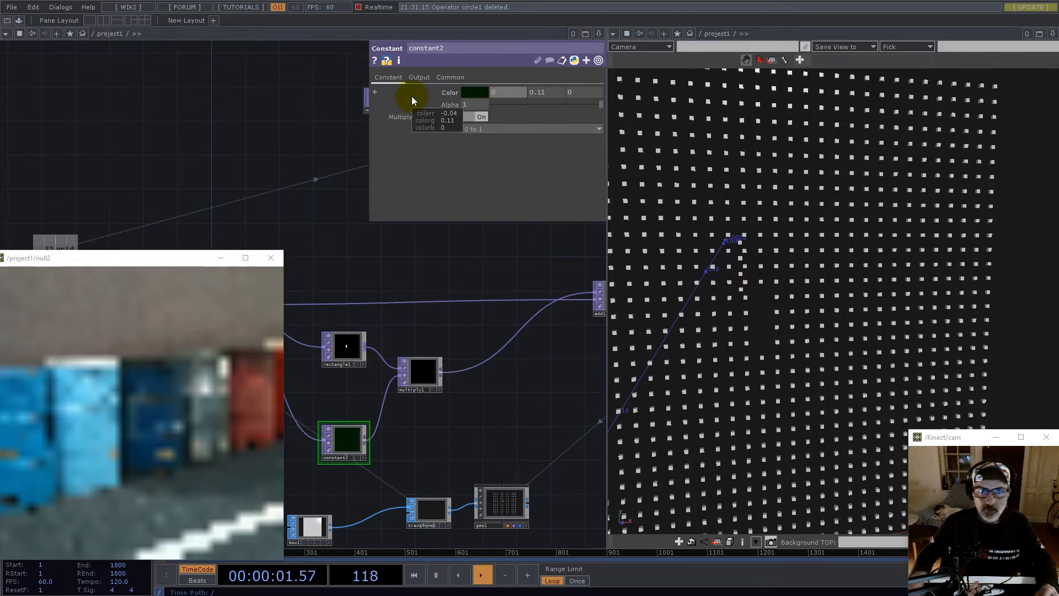
{"action": "left_click_drag", "start_coordinate": [548, 91], "coordinate": [503, 94]}
{"action": "type", "text": "0"}
{"action": "key", "text": "Return"}
- Adjust constant2's red value in 0.001 increments to 0.031 while watching the displaced column of points
{"action": "middle_click_drag", "start_coordinate": [777, 335], "coordinate": [894, 322]}
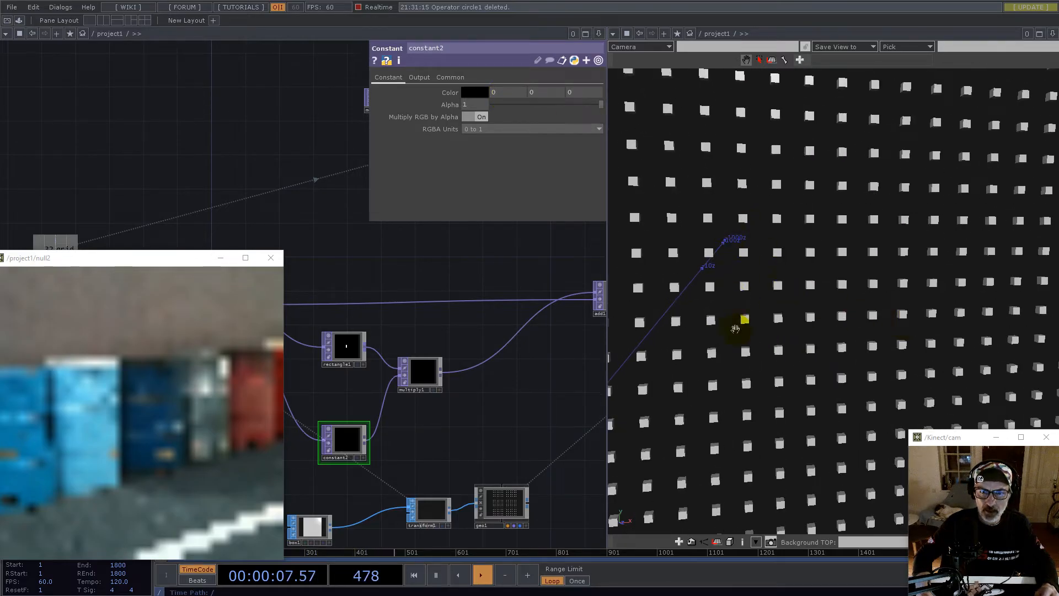
{"action": "left_click_drag", "start_coordinate": [428, 448], "coordinate": [499, 413]}
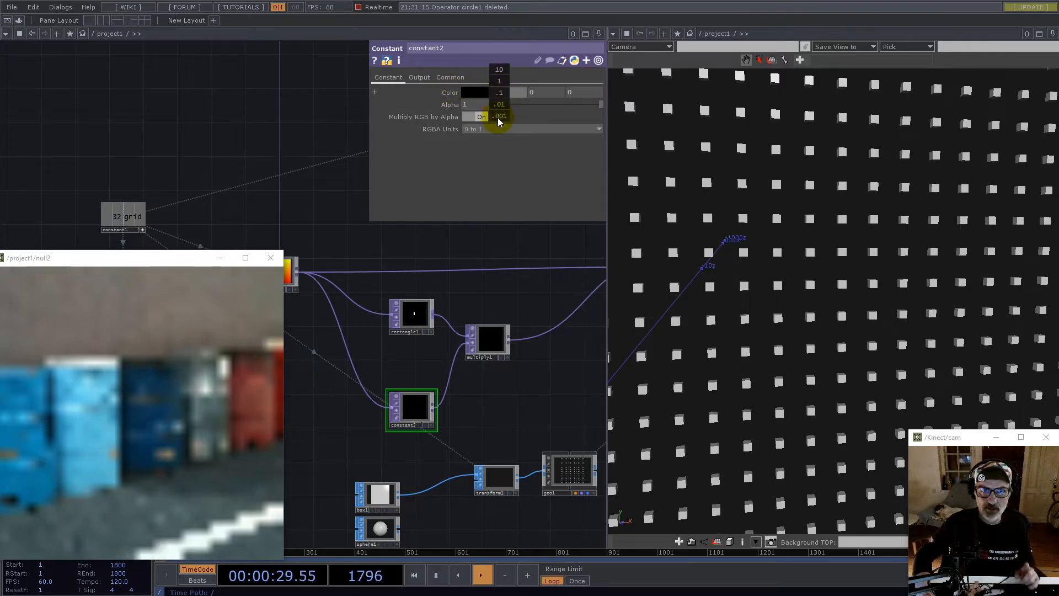
{"action": "middle_click_drag", "start_coordinate": [497, 118], "coordinate": [1057, 222]}
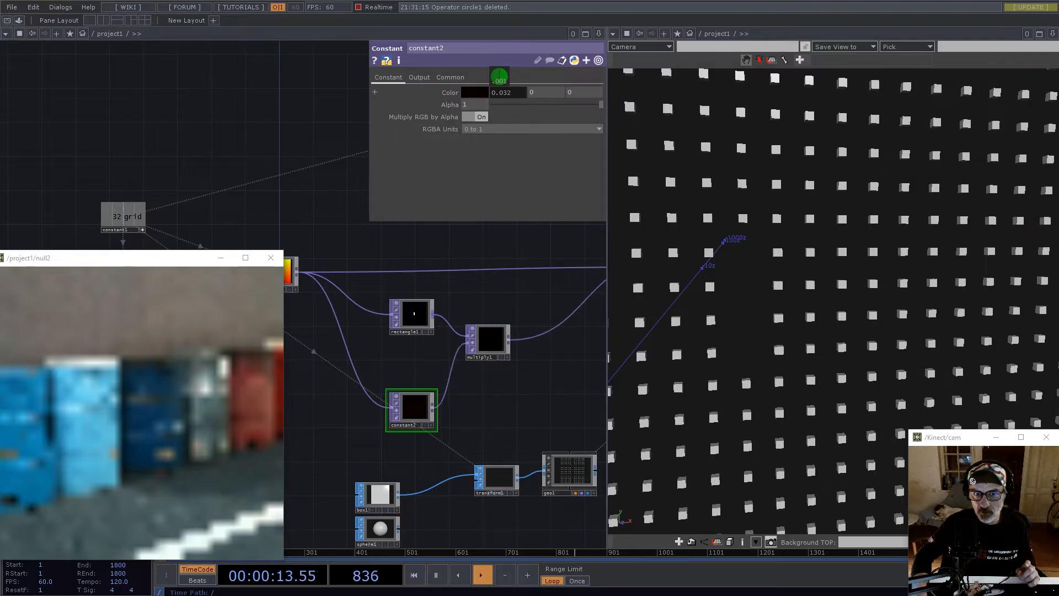
{"action": "middle_click_drag", "start_coordinate": [1056, 221], "coordinate": [1058, 222]}
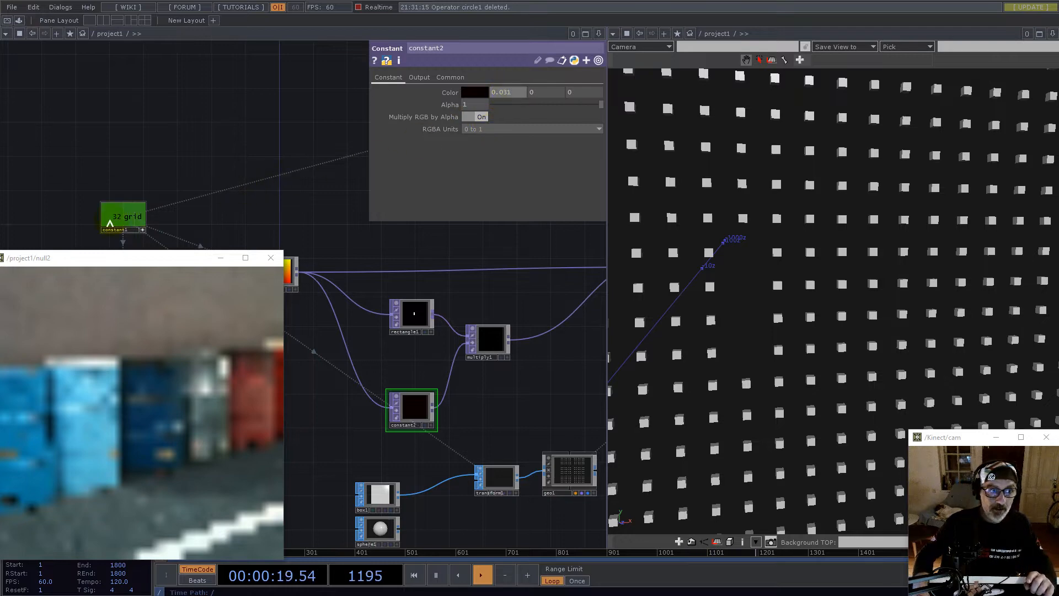
- Drive constant2's red value with a reference to constant1's grid channel, using the expression 1/op('constant1')['grid']
{"action": "left_click_drag", "start_coordinate": [113, 223], "coordinate": [504, 90]}
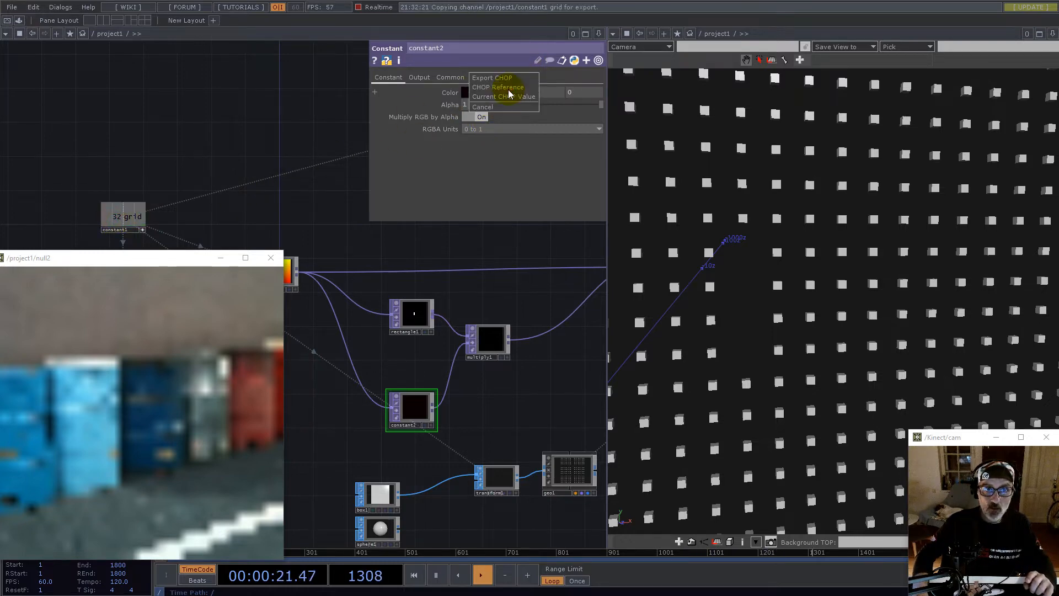
{"action": "left_click", "coordinate": [501, 95]}
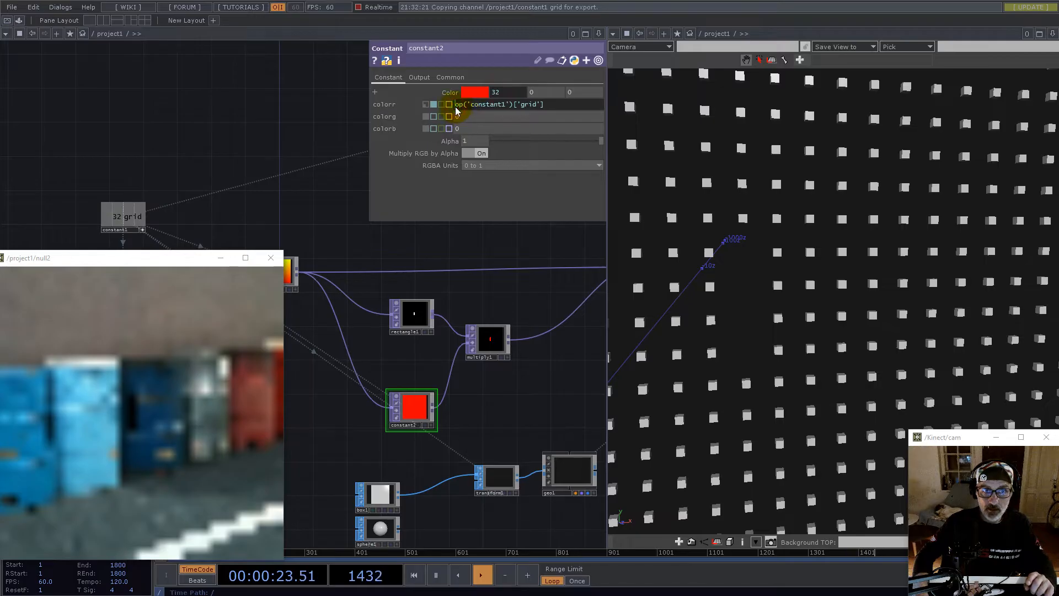
{"action": "type", "text": "1/"}
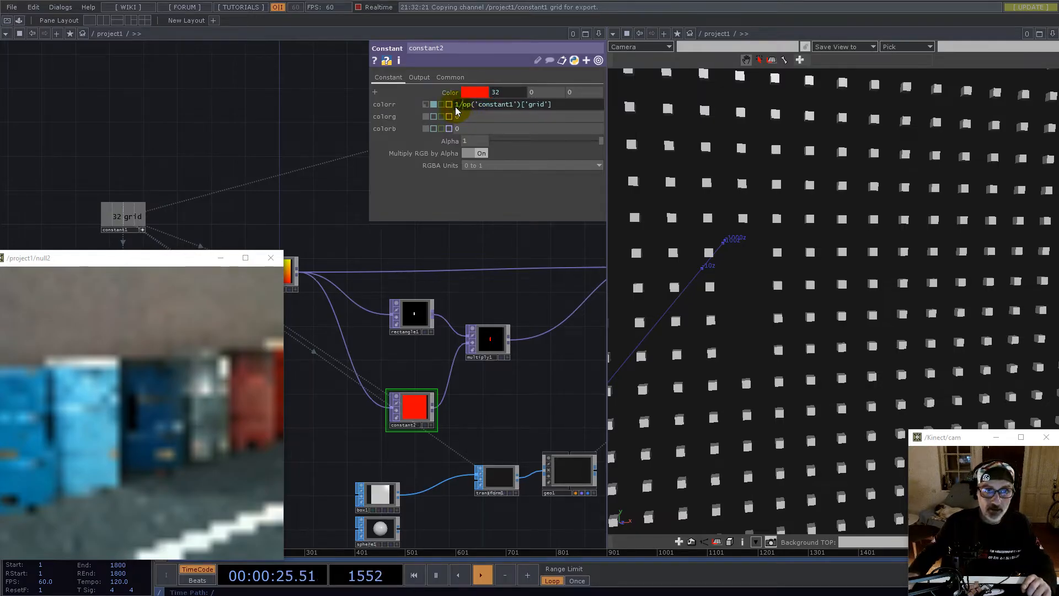
{"action": "key", "text": "Return"}
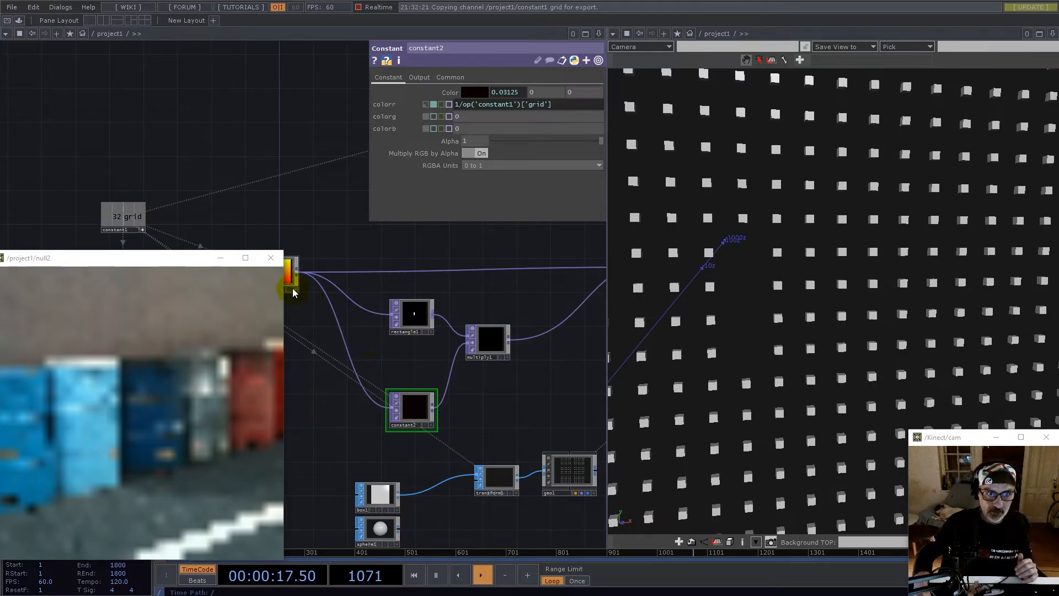
- Move the null2 viewer window clear of the network and set constant1's grid value to 8
{"action": "left_click_drag", "start_coordinate": [264, 212], "coordinate": [210, 132]}
{"action": "scroll", "coordinate": [213, 177], "scroll_direction": "up", "scroll_amount": 5}
{"action": "left_click_drag", "start_coordinate": [189, 264], "coordinate": [490, 486]}
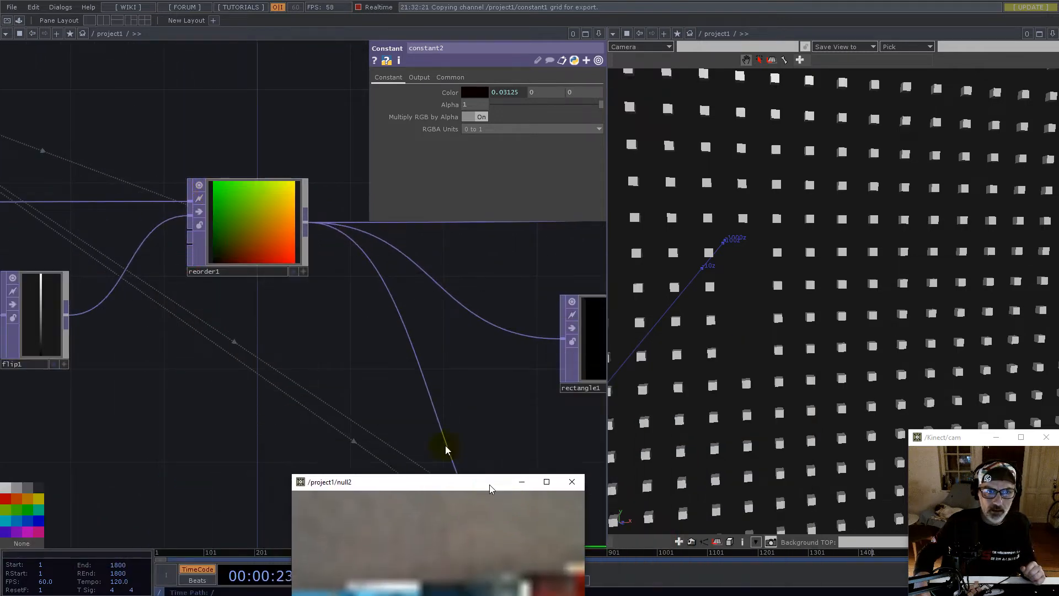
{"action": "scroll", "coordinate": [319, 371], "scroll_direction": "down", "scroll_amount": 5}
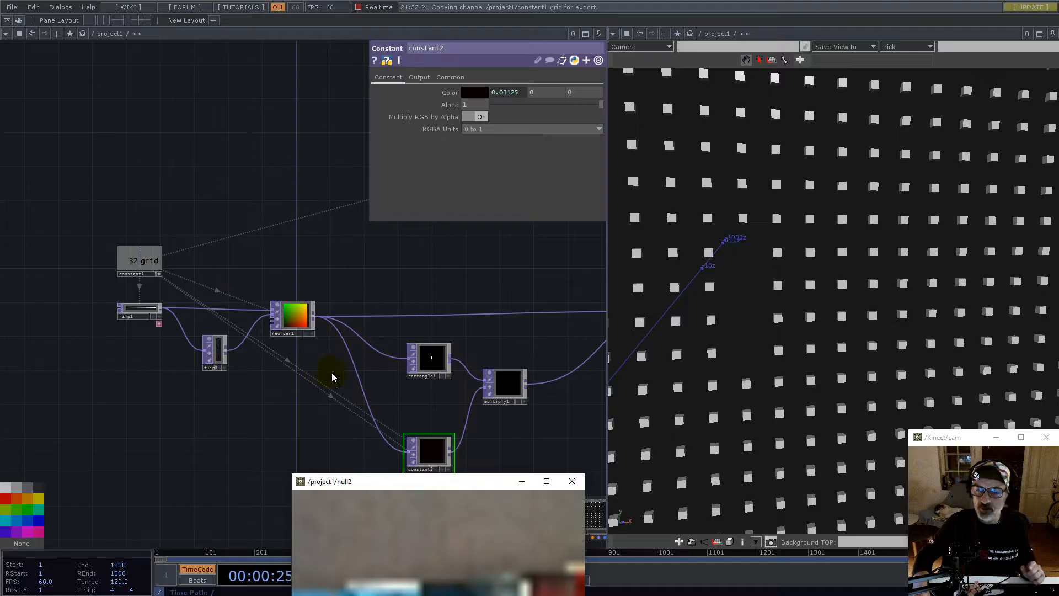
{"action": "left_click", "coordinate": [141, 276]}
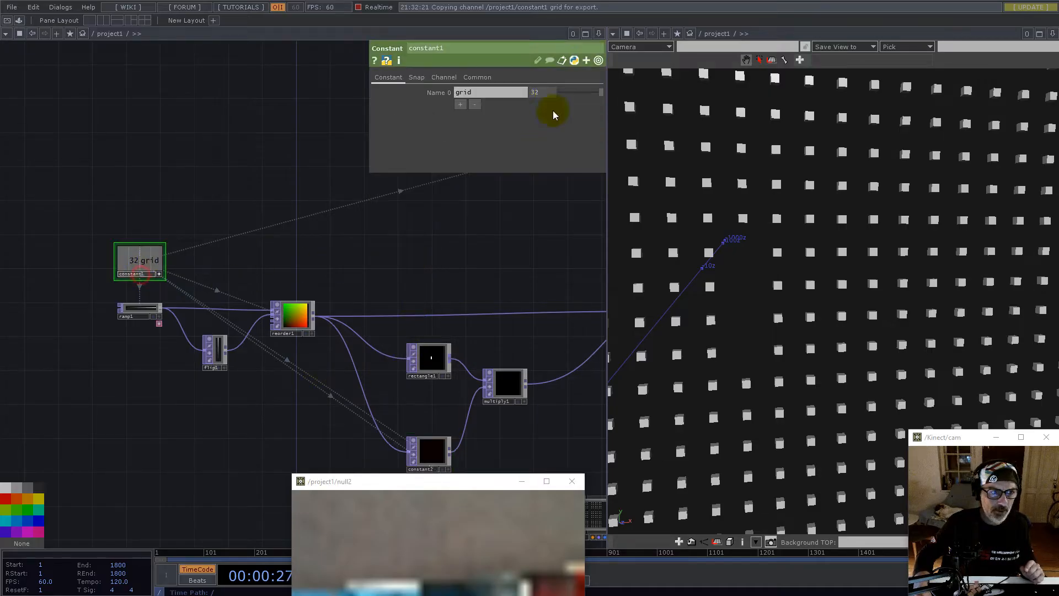
{"action": "type", "text": "8"}
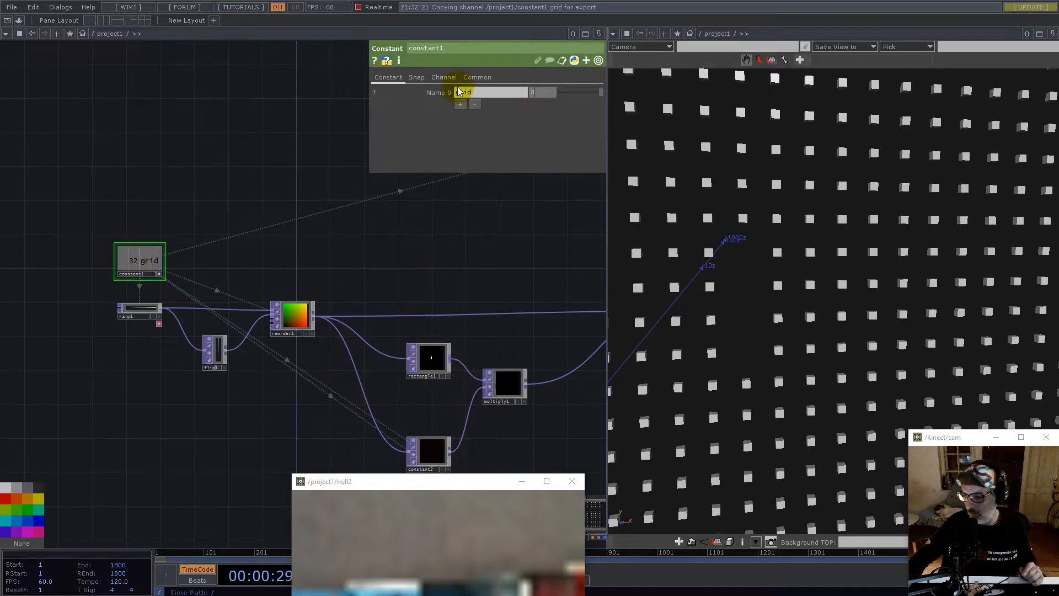
{"action": "key", "text": "Return"}
- Examine the instanced points, reorder1's gradient and the fit1 and remap1 branch with the new grid value
{"action": "middle_click_drag", "start_coordinate": [916, 276], "coordinate": [704, 326]}
{"action": "middle_click_drag", "start_coordinate": [315, 319], "coordinate": [192, 308]}
{"action": "scroll", "coordinate": [191, 308], "scroll_direction": "up", "scroll_amount": 3}
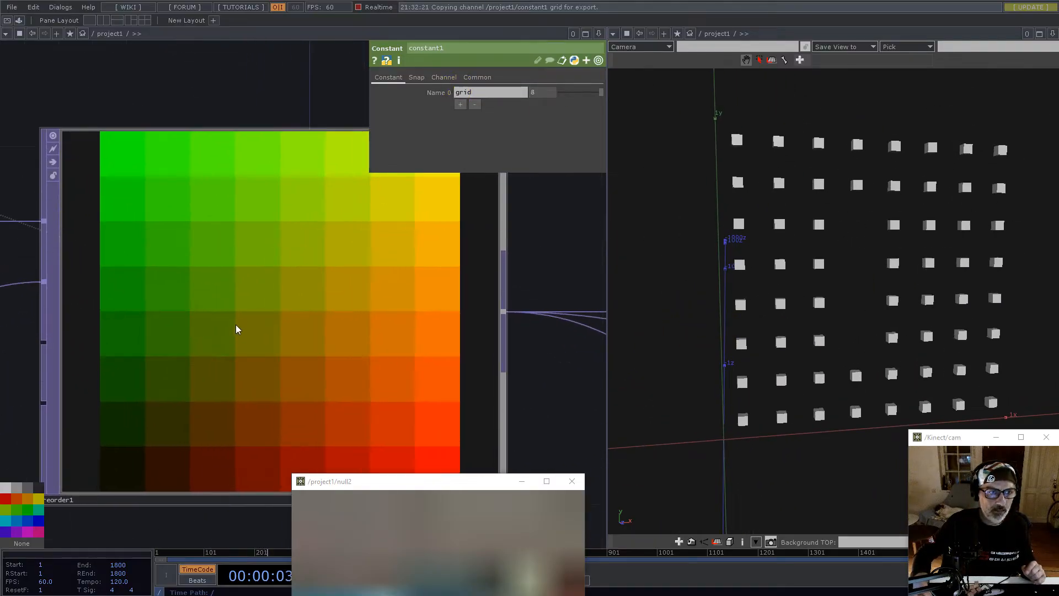
{"action": "scroll", "coordinate": [191, 293], "scroll_direction": "down", "scroll_amount": 9}
{"action": "left_click_drag", "start_coordinate": [368, 206], "coordinate": [334, 234]}
{"action": "scroll", "coordinate": [326, 225], "scroll_direction": "up", "scroll_amount": 4}
{"action": "left_click_drag", "start_coordinate": [1, 258], "coordinate": [5, 191]}
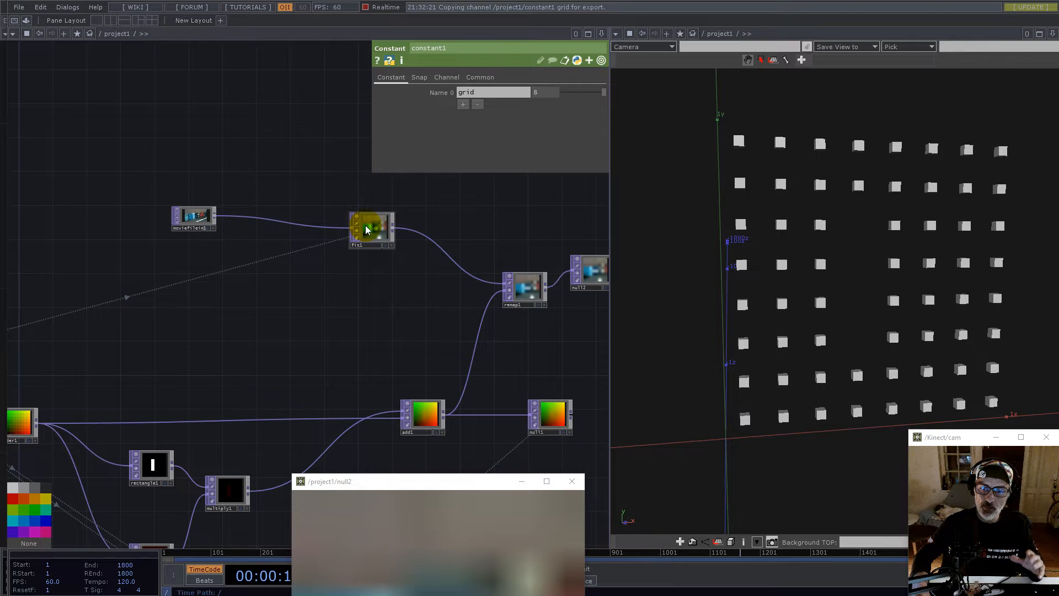
- Add a second channel named res to constant1 and set its value to 1280
{"action": "left_click_drag", "start_coordinate": [184, 338], "coordinate": [350, 300]}
{"action": "scroll", "coordinate": [337, 302], "scroll_direction": "down", "scroll_amount": 3}
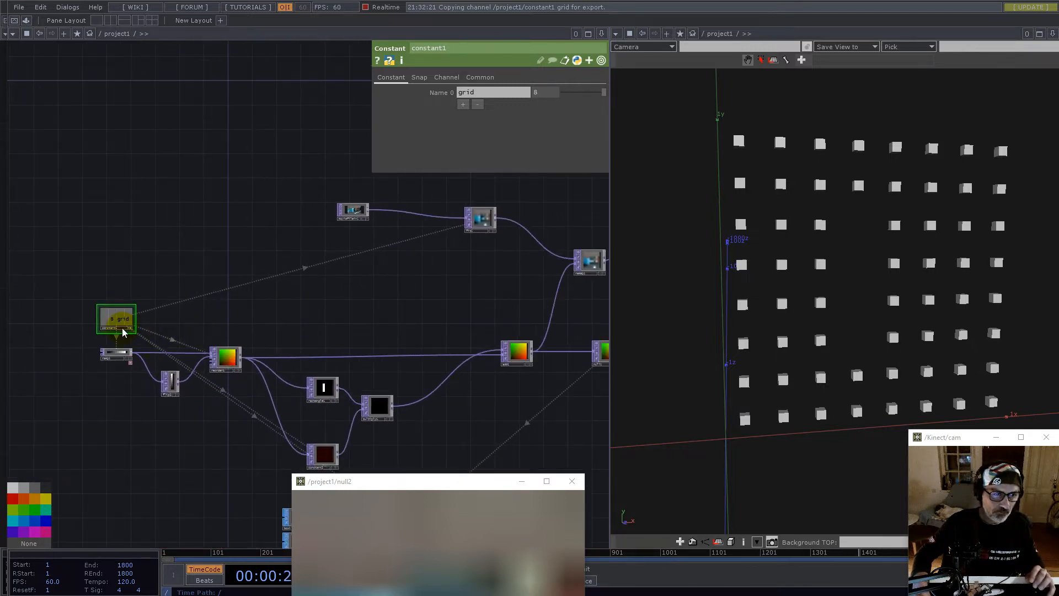
{"action": "left_click", "coordinate": [462, 104]}
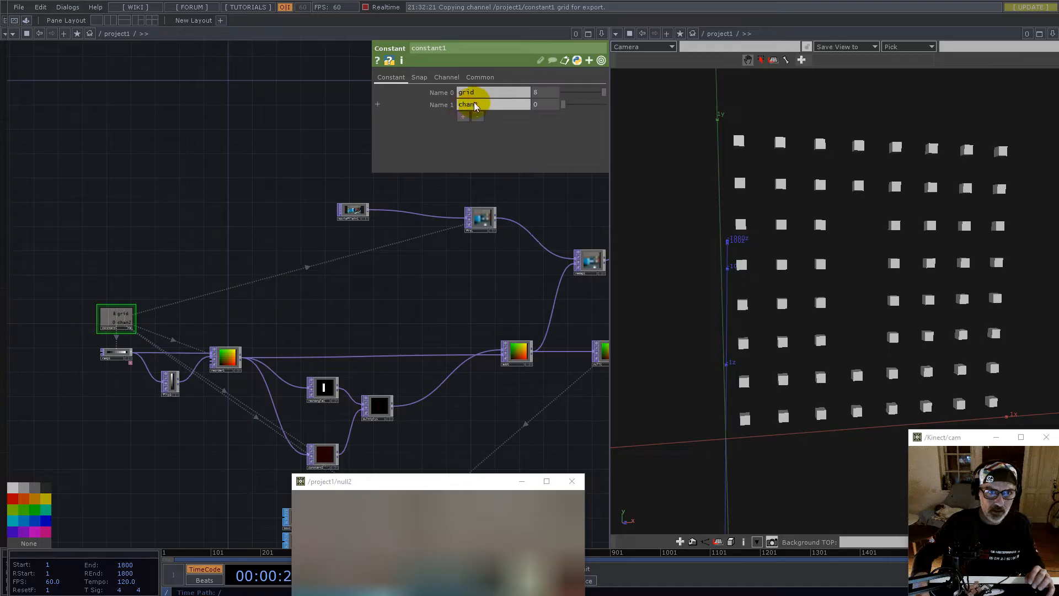
{"action": "type", "text": "resolution"}
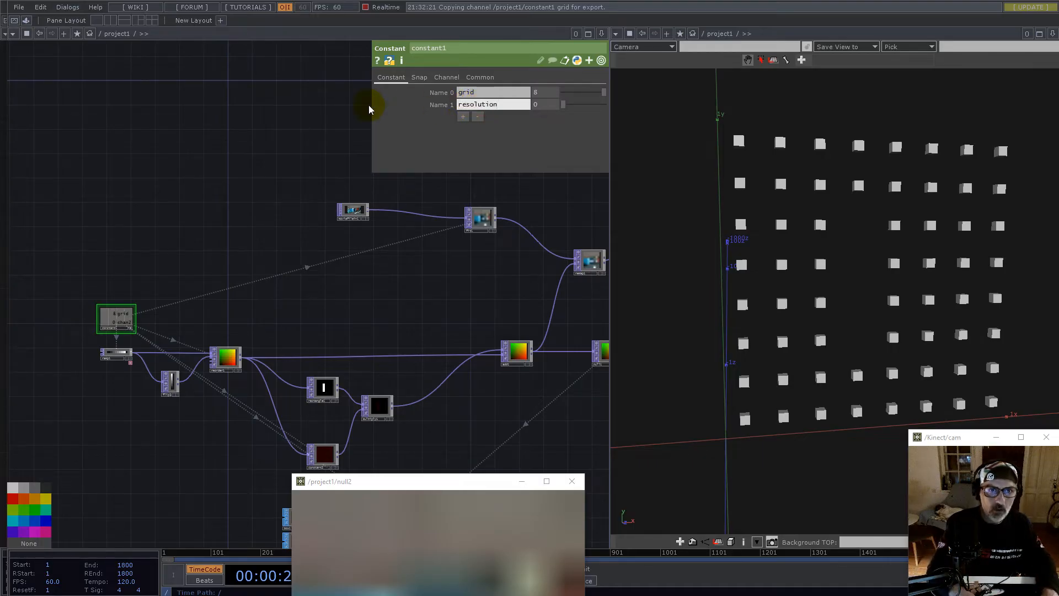
{"action": "key", "text": "BackSpace"}
{"action": "key", "text": "BackSpace"}
{"action": "key", "text": "BackSpace"}
{"action": "key", "text": "BackSpace"}
{"action": "key", "text": "BackSpace"}
{"action": "key", "text": "BackSpace"}
{"action": "key", "text": "BackSpace"}
{"action": "key", "text": "BackSpace"}
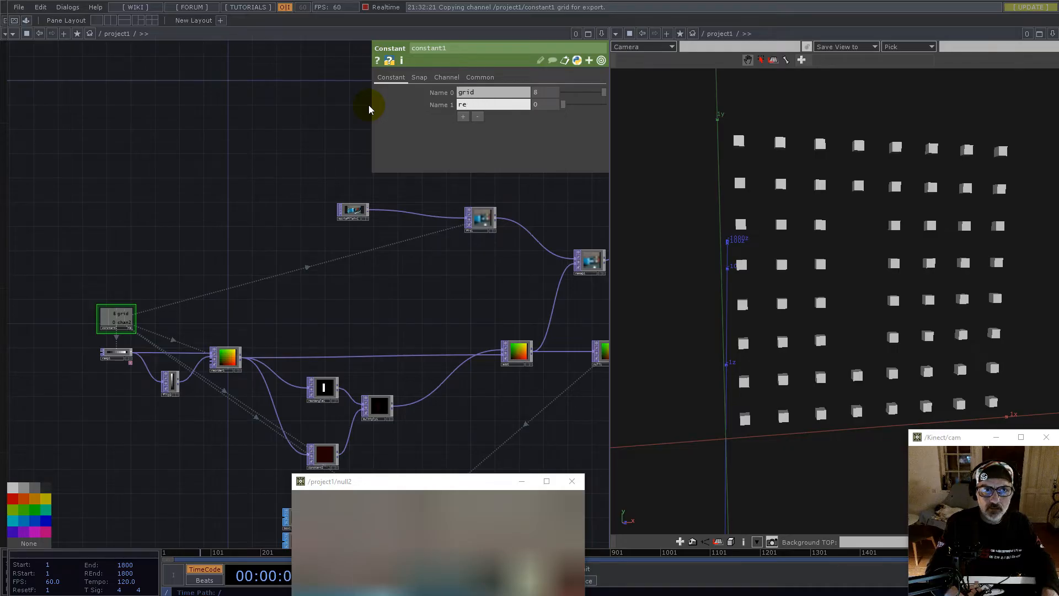
{"action": "type", "text": "s"}
{"action": "key", "text": "Return"}
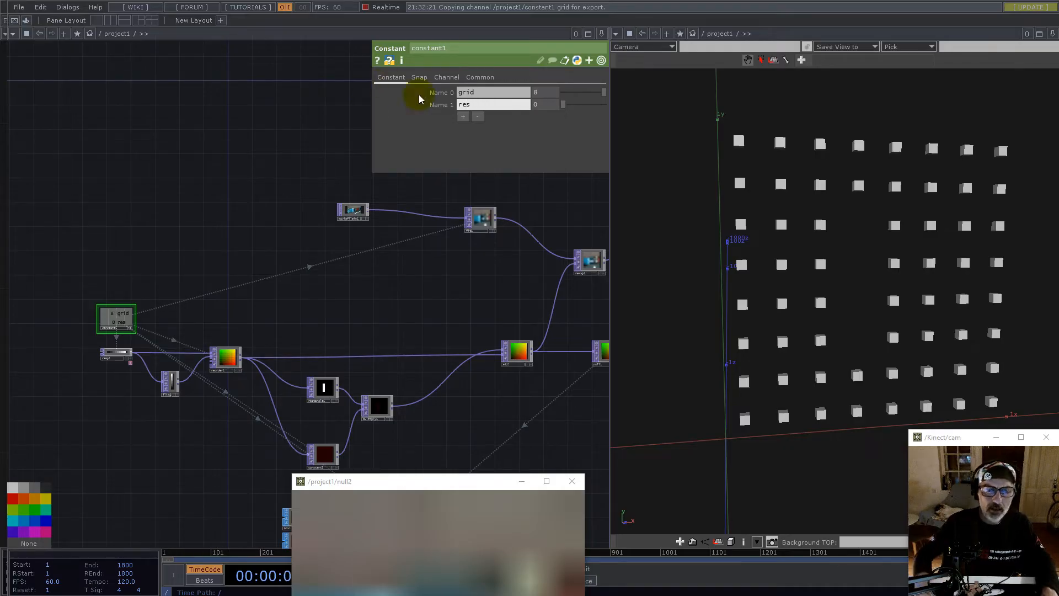
{"action": "type", "text": "1280"}
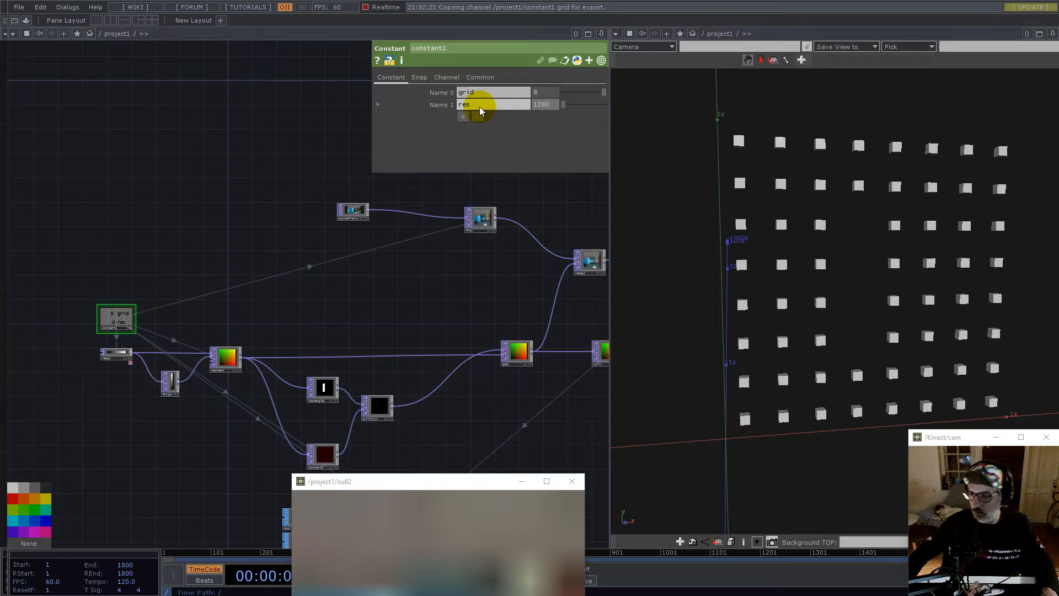
{"action": "key", "text": "Return"}
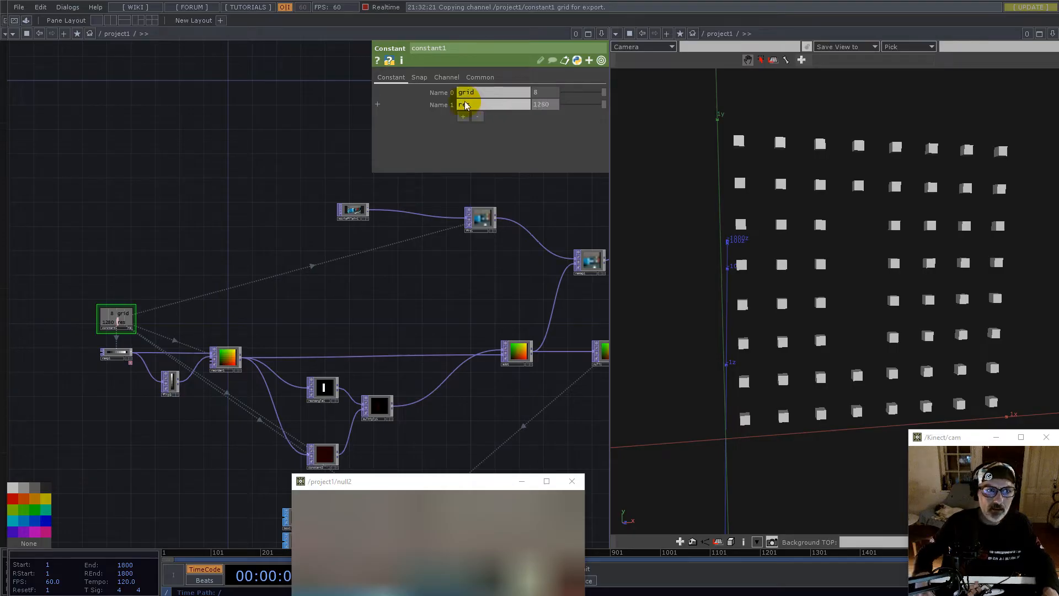
- Drive fit1's custom output resolution, width and height, with constant1's res channel
{"action": "left_click", "coordinate": [476, 219]}
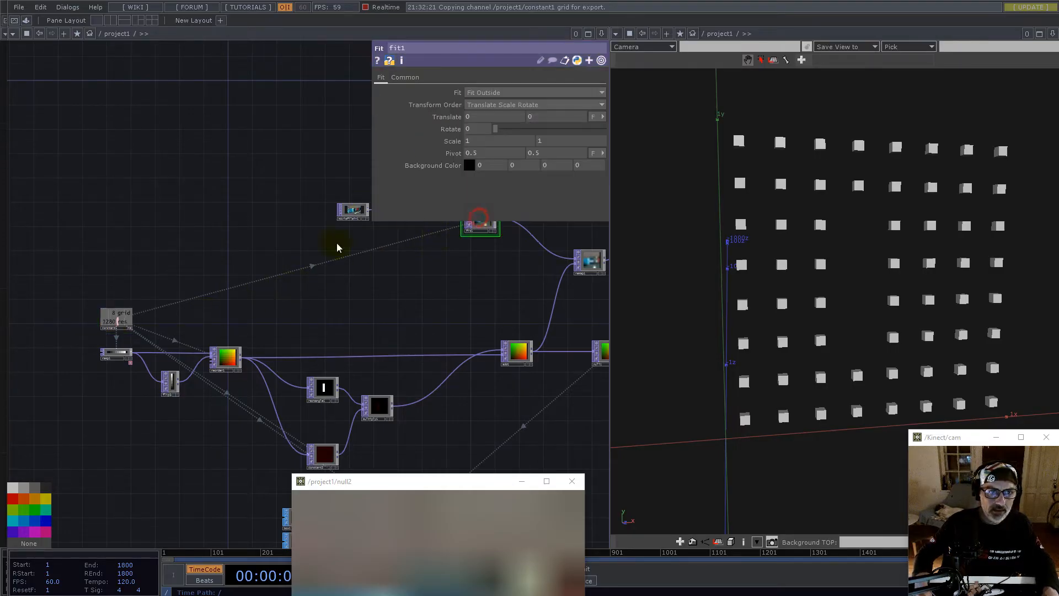
{"action": "left_click_drag", "start_coordinate": [117, 321], "coordinate": [448, 107]}
{"action": "left_click", "coordinate": [456, 102]}
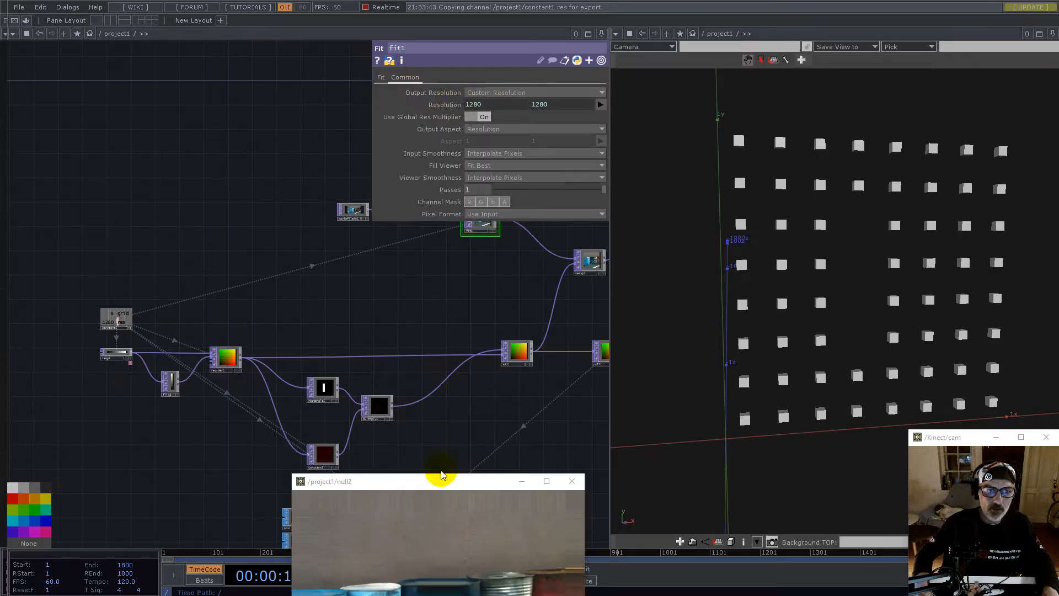
- Move the null2 viewer window over the 3D view and shift add1 closer to multiply1
{"action": "left_click_drag", "start_coordinate": [438, 480], "coordinate": [877, 73]}
{"action": "left_click_drag", "start_coordinate": [478, 280], "coordinate": [289, 335]}
{"action": "scroll", "coordinate": [342, 407], "scroll_direction": "up", "scroll_amount": 5}
{"action": "left_click_drag", "start_coordinate": [312, 414], "coordinate": [253, 419]}
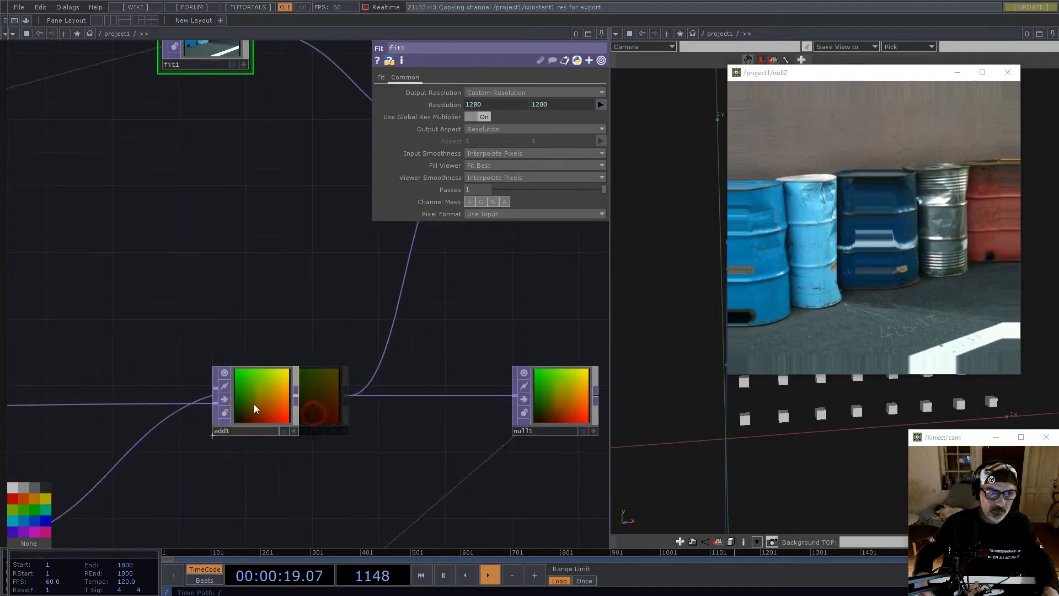
- Examine the branches feeding add1 and remap1, then inspect reorder1's gradient up close
{"action": "left_click_drag", "start_coordinate": [160, 305], "coordinate": [459, 184]}
{"action": "scroll", "coordinate": [428, 277], "scroll_direction": "down", "scroll_amount": 5}
{"action": "left_click_drag", "start_coordinate": [504, 283], "coordinate": [461, 308]}
{"action": "left_click_drag", "start_coordinate": [381, 254], "coordinate": [206, 323]}
{"action": "left_click_drag", "start_coordinate": [413, 269], "coordinate": [412, 246]}
{"action": "left_click_drag", "start_coordinate": [192, 406], "coordinate": [402, 351]}
{"action": "middle_click_drag", "start_coordinate": [484, 360], "coordinate": [401, 281]}
{"action": "left_click_drag", "start_coordinate": [381, 282], "coordinate": [383, 352]}
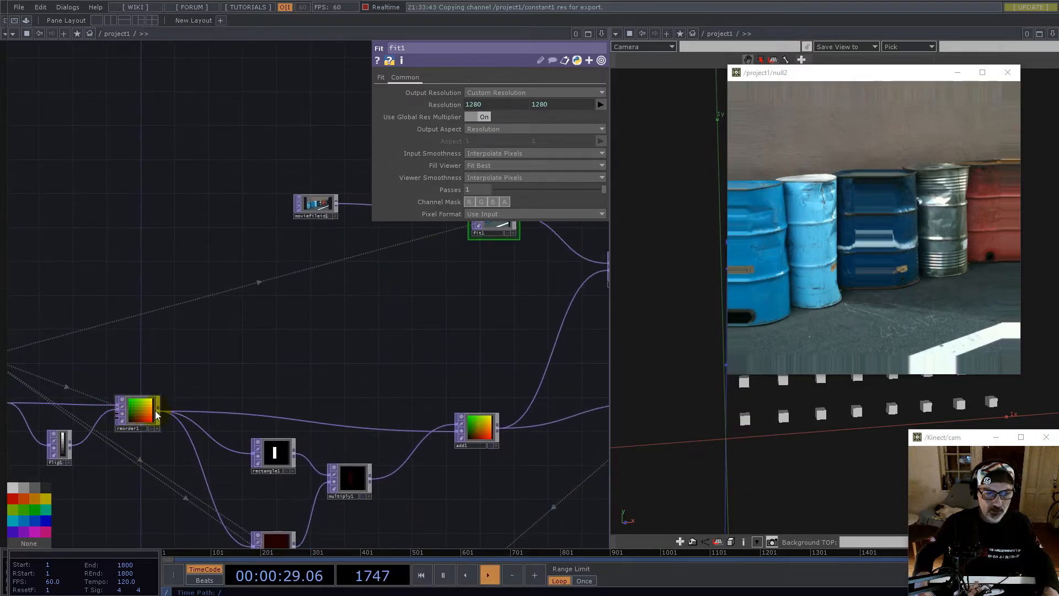
{"action": "scroll", "coordinate": [127, 420], "scroll_direction": "up", "scroll_amount": 8}
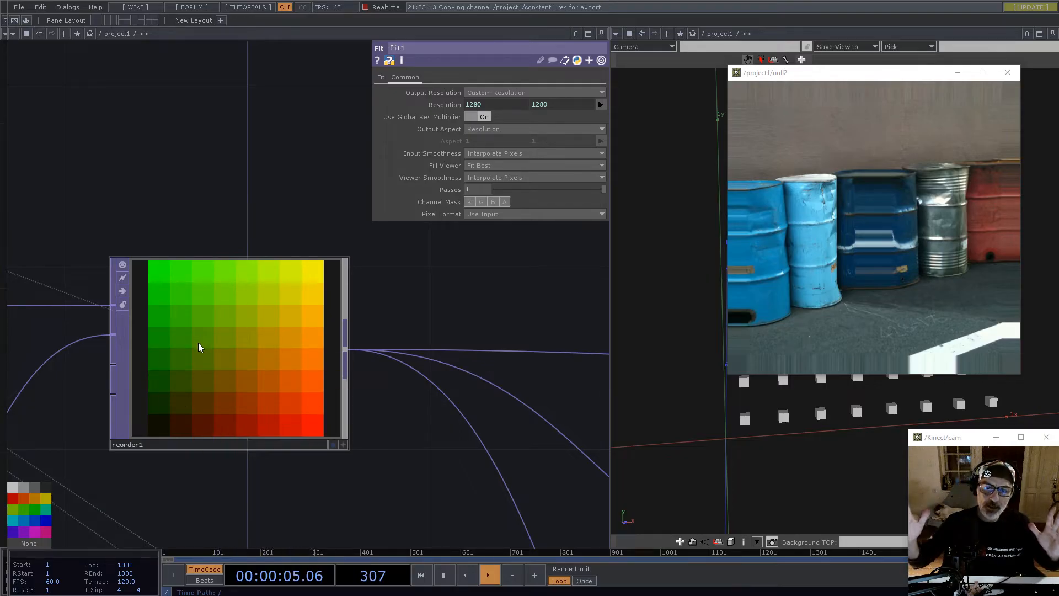
- Branch a Fit TOP off reorder1 and drive its output resolution with constant1's res channel
{"action": "right_click", "coordinate": [345, 348]}
{"action": "type", "text": "fi"}
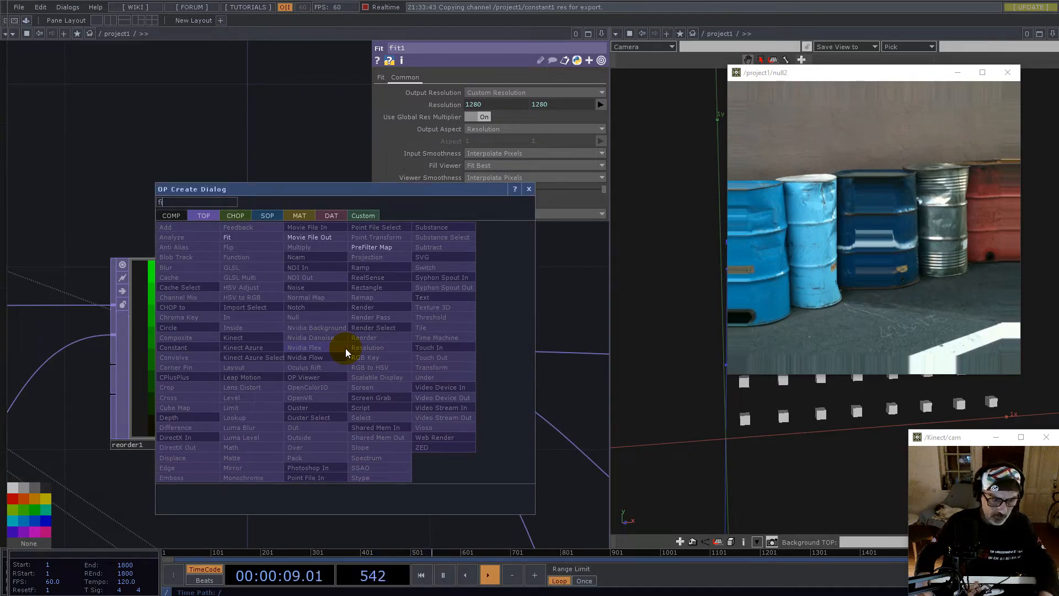
{"action": "left_click", "coordinate": [236, 237]}
{"action": "scroll", "coordinate": [242, 367], "scroll_direction": "down", "scroll_amount": 5}
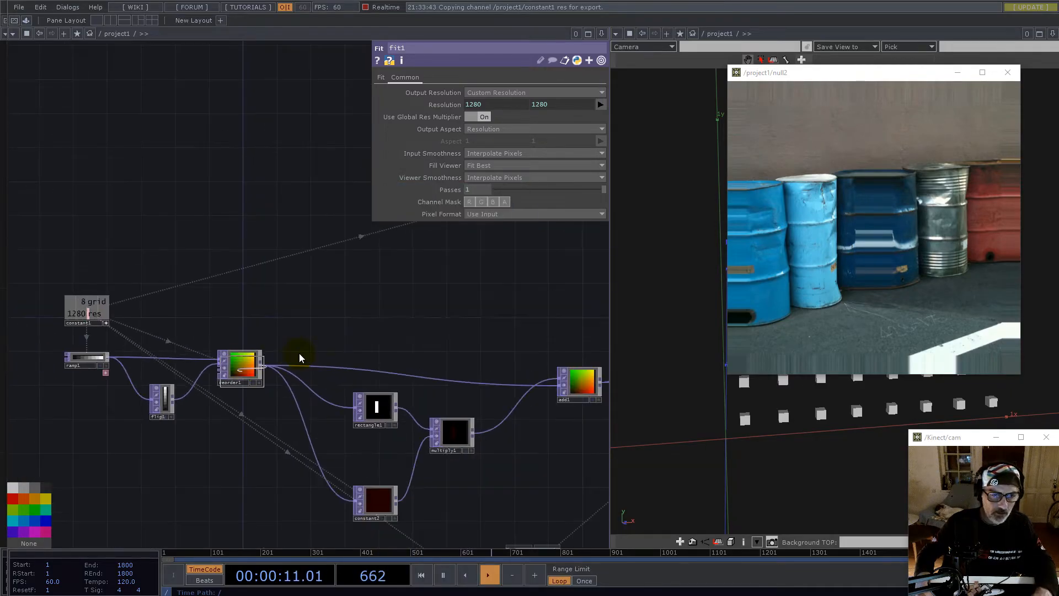
{"action": "left_click", "coordinate": [394, 309]}
{"action": "left_click_drag", "start_coordinate": [85, 318], "coordinate": [475, 110]}
- Set fit2's fit mode to Fill and both its input and viewer smoothness to Nearest Pixel
{"action": "left_click", "coordinate": [381, 77]}
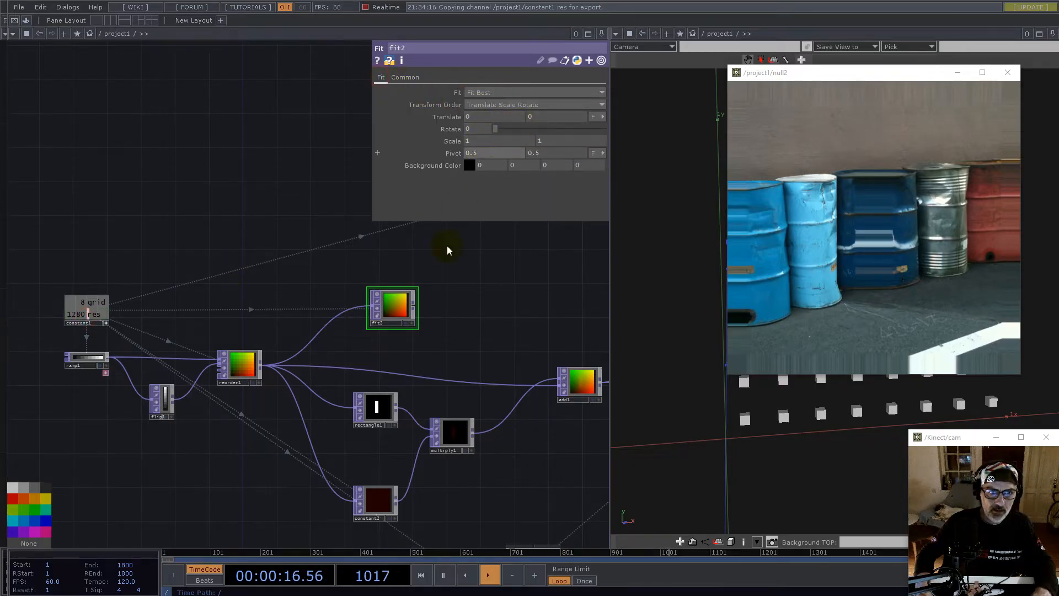
{"action": "scroll", "coordinate": [388, 317], "scroll_direction": "up", "scroll_amount": 2}
{"action": "left_click", "coordinate": [469, 93]}
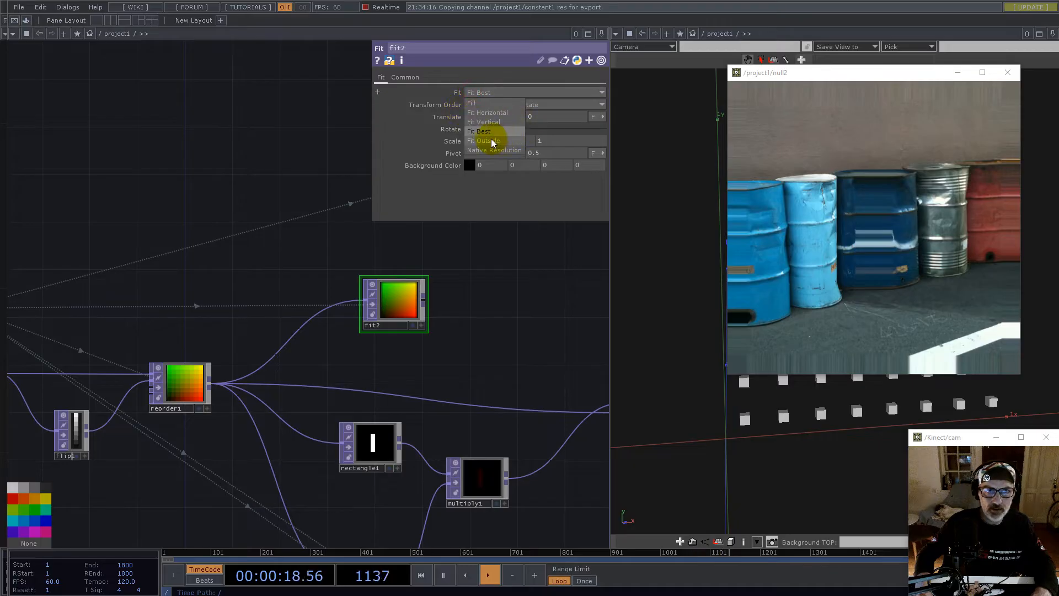
{"action": "left_click", "coordinate": [472, 103]}
{"action": "left_click", "coordinate": [405, 77]}
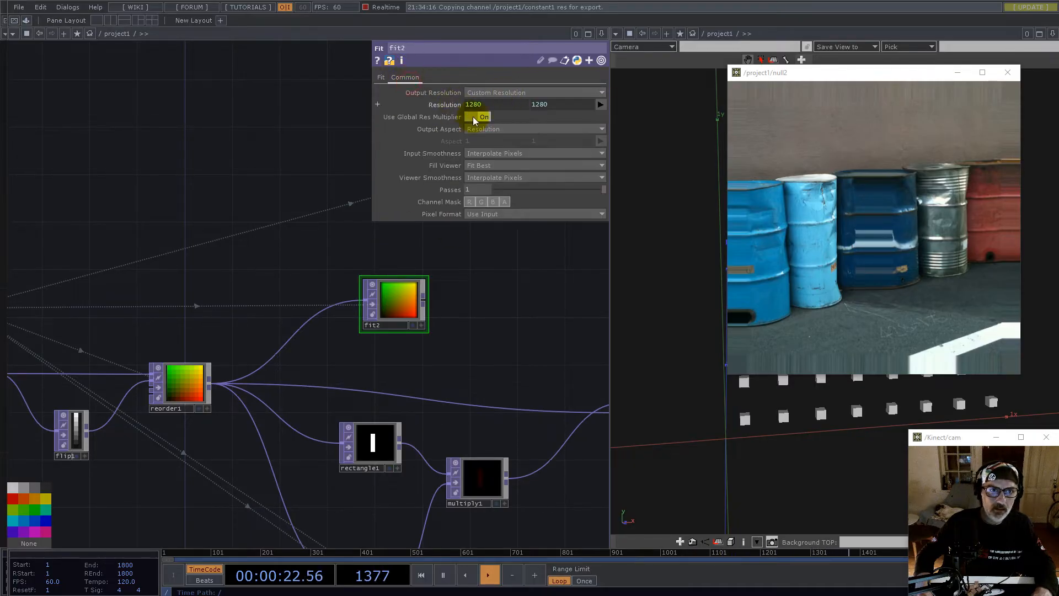
{"action": "left_click", "coordinate": [501, 182]}
{"action": "left_click", "coordinate": [494, 181]}
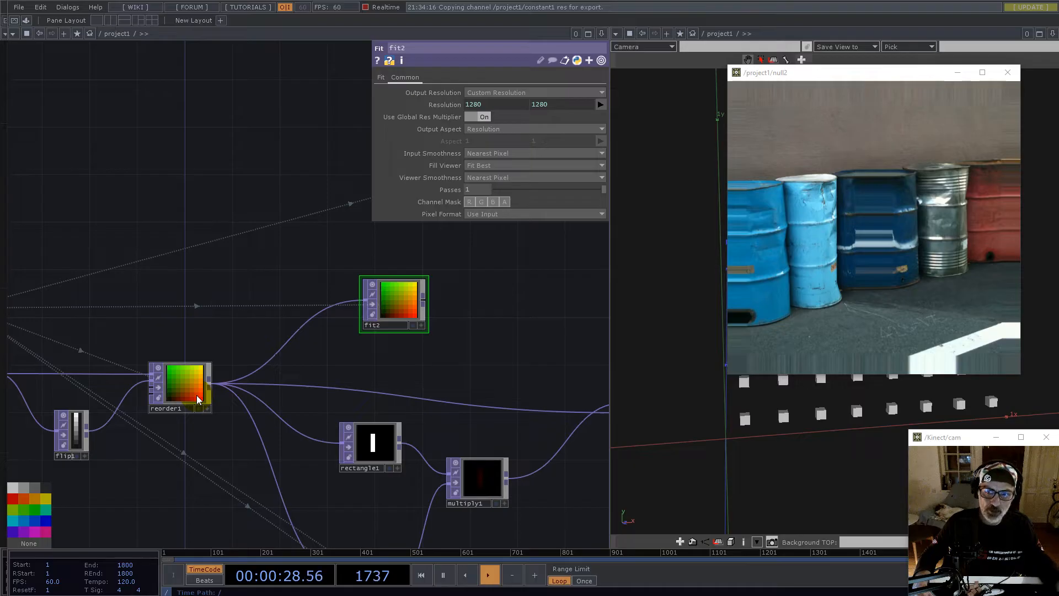
- Connect fit2 to remap1's second input in place of add1, and enlarge the null2 viewer window
{"action": "scroll", "coordinate": [391, 309], "scroll_direction": "up", "scroll_amount": 5}
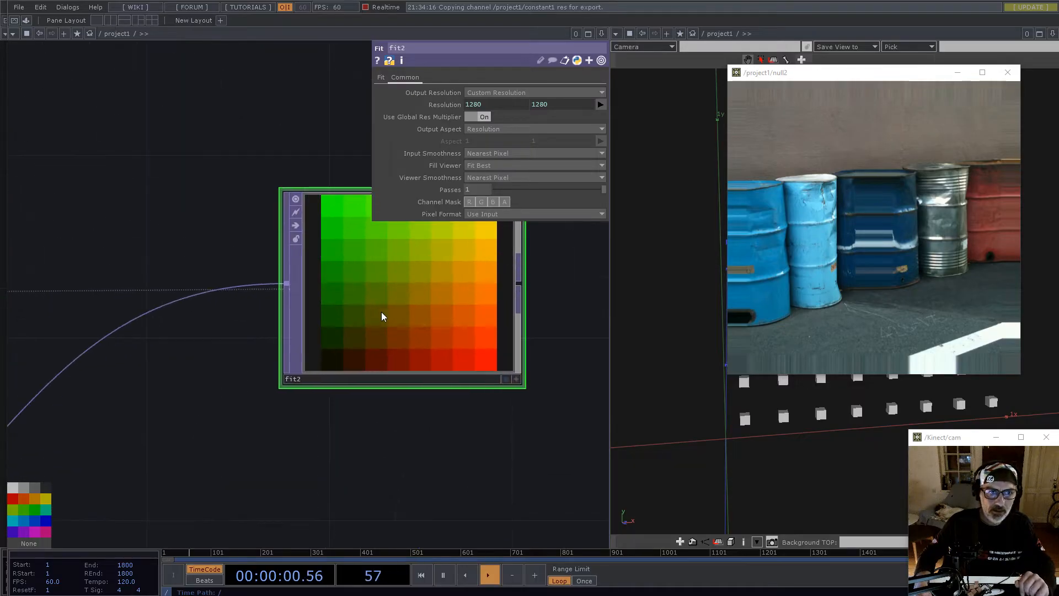
{"action": "scroll", "coordinate": [359, 323], "scroll_direction": "down", "scroll_amount": 6}
{"action": "left_click_drag", "start_coordinate": [480, 329], "coordinate": [369, 390]}
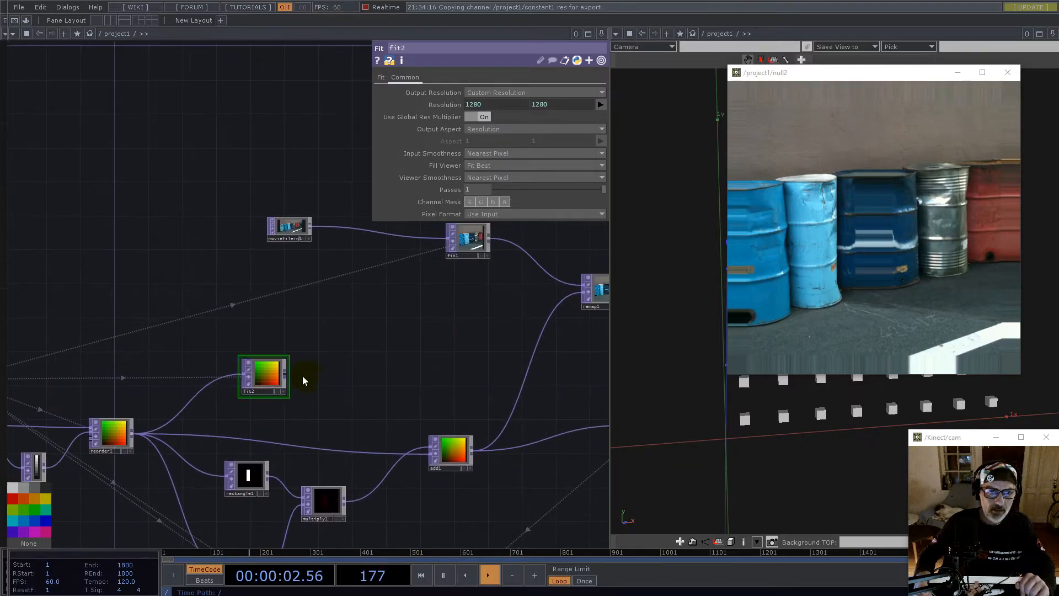
{"action": "left_click_drag", "start_coordinate": [285, 375], "coordinate": [524, 385]}
{"action": "left_click_drag", "start_coordinate": [266, 384], "coordinate": [468, 351]}
{"action": "left_click_drag", "start_coordinate": [516, 383], "coordinate": [184, 447]}
{"action": "left_click", "coordinate": [816, 221]}
{"action": "left_click_drag", "start_coordinate": [731, 377], "coordinate": [530, 491]}
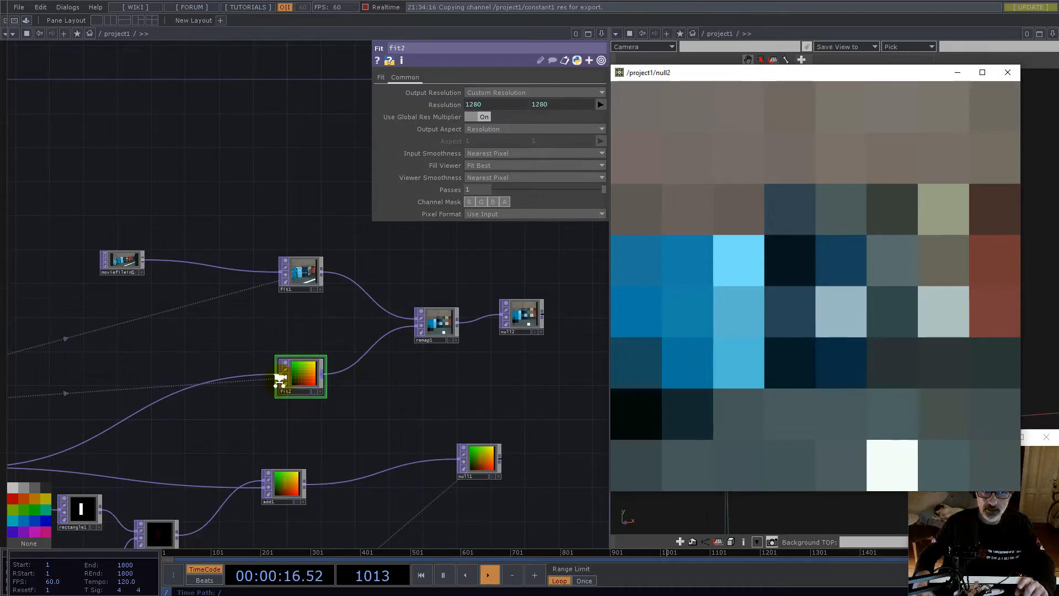
- Examine the color blocks in fit2's gradient against the remapped image in the null2 viewer
{"action": "scroll", "coordinate": [282, 381], "scroll_direction": "up", "scroll_amount": 5}
{"action": "scroll", "coordinate": [338, 390], "scroll_direction": "up", "scroll_amount": 5}
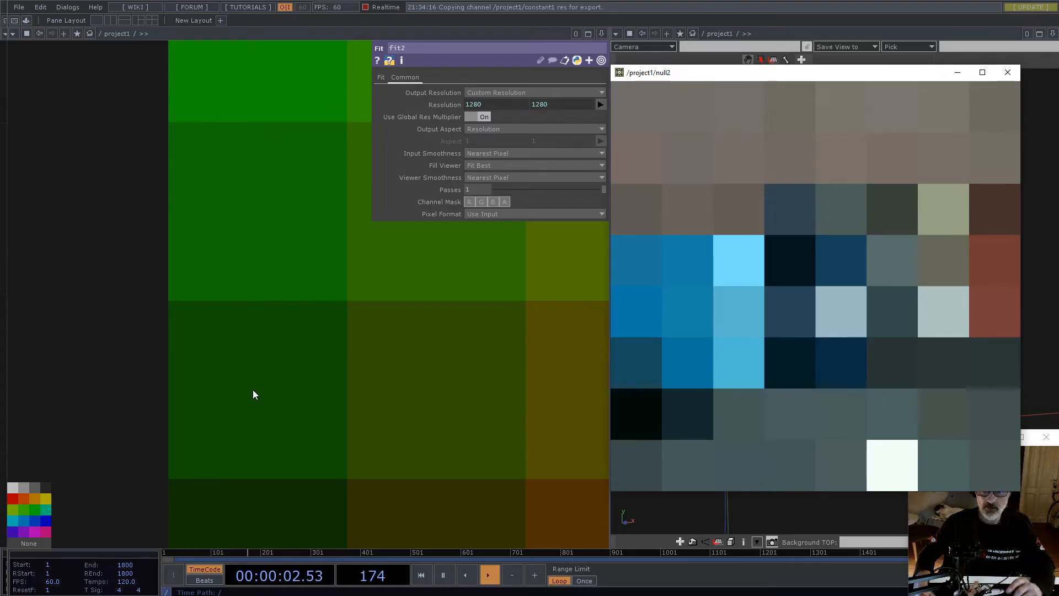
{"action": "scroll", "coordinate": [279, 379], "scroll_direction": "down", "scroll_amount": 6}
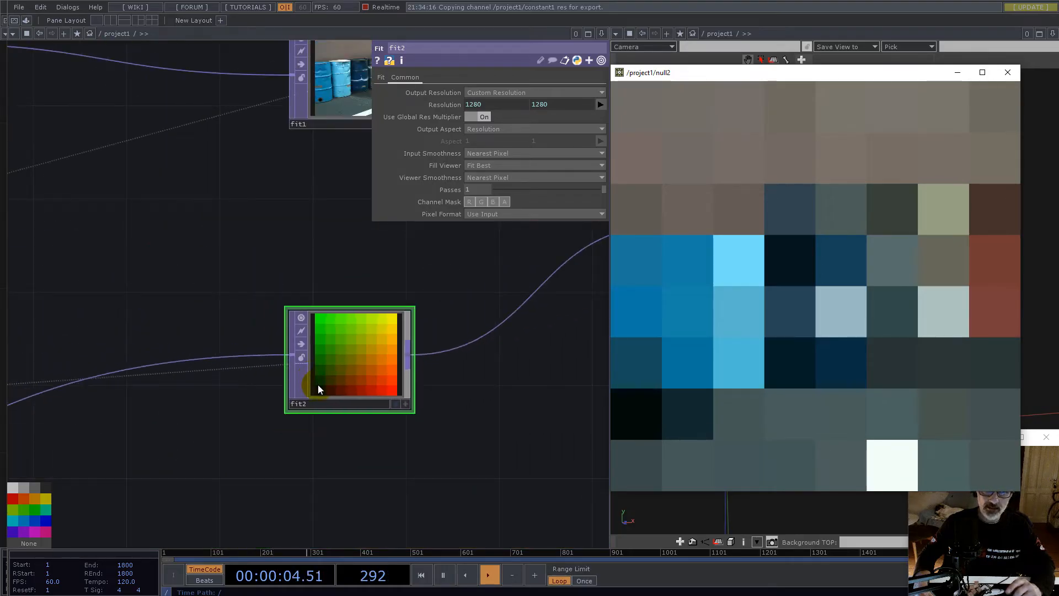
{"action": "scroll", "coordinate": [318, 385], "scroll_direction": "down", "scroll_amount": 4}
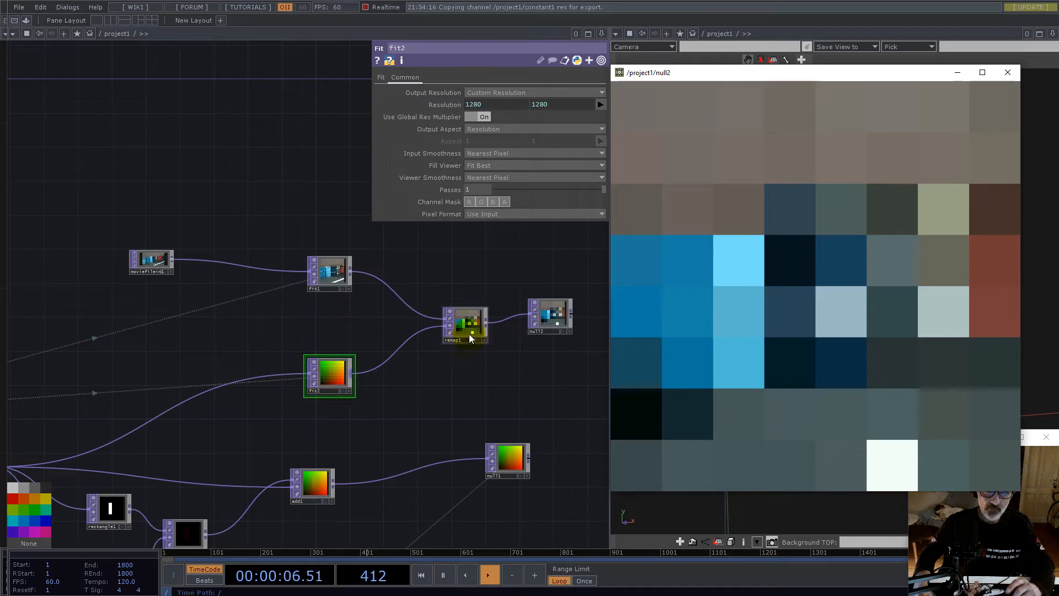
{"action": "left_click_drag", "start_coordinate": [463, 267], "coordinate": [417, 303]}
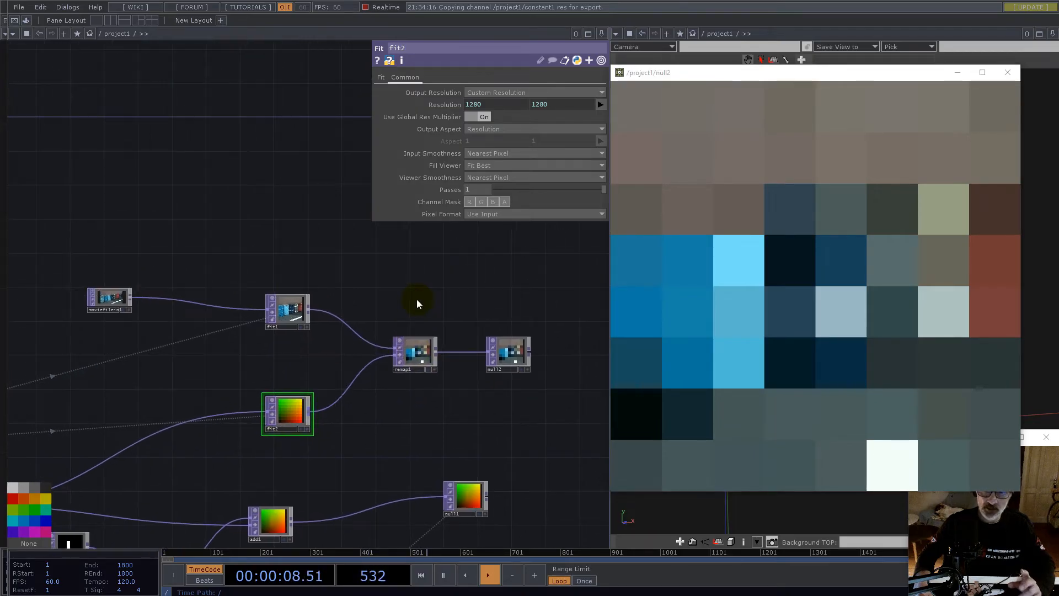
{"action": "left_click_drag", "start_coordinate": [291, 423], "coordinate": [247, 424]}
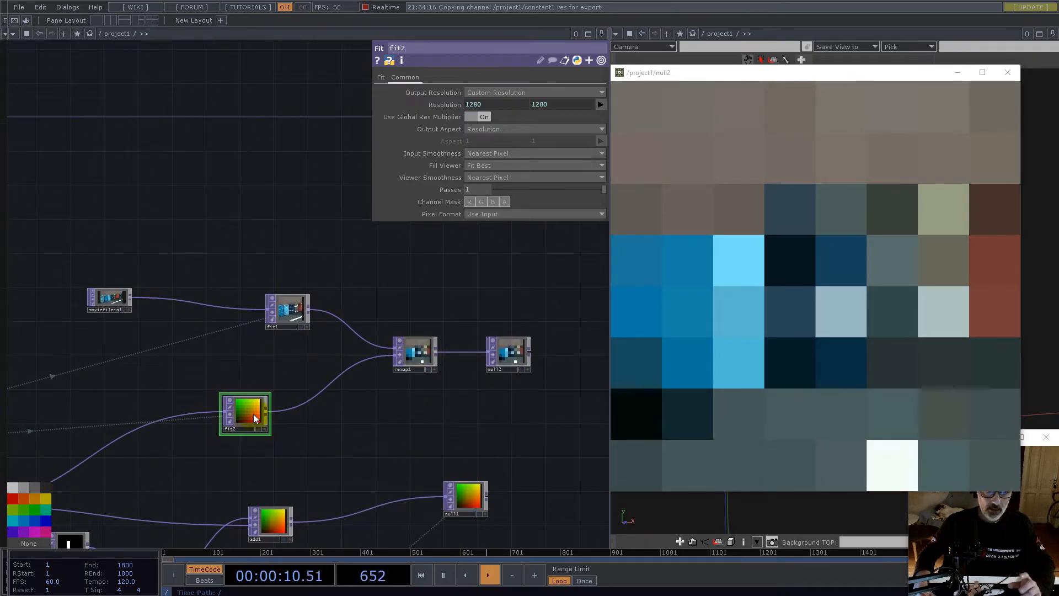
{"action": "scroll", "coordinate": [241, 421], "scroll_direction": "up", "scroll_amount": 4}
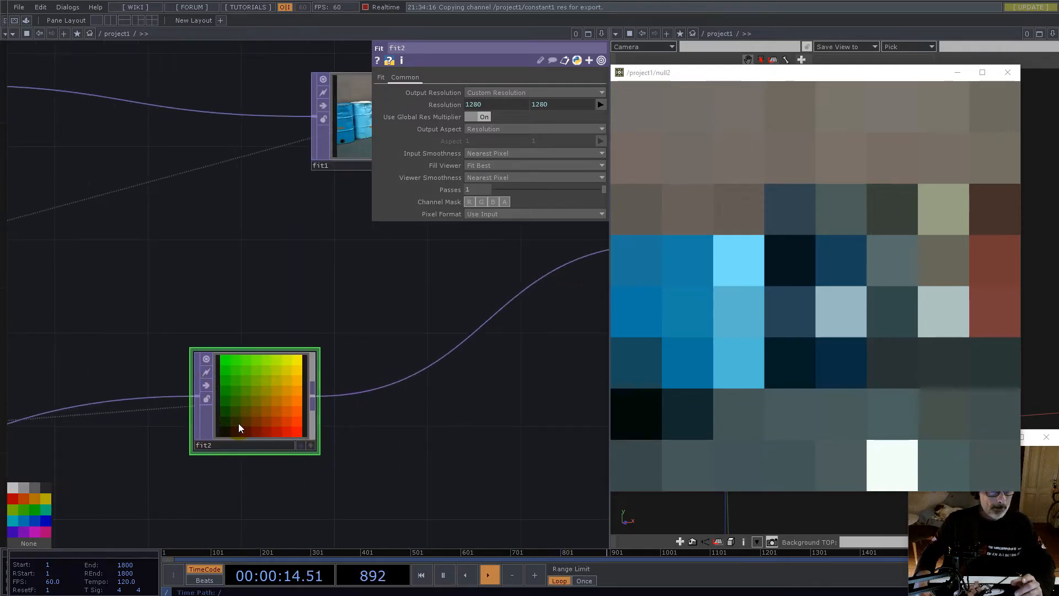
{"action": "scroll", "coordinate": [259, 402], "scroll_direction": "down", "scroll_amount": 5}
{"action": "left_click_drag", "start_coordinate": [259, 403], "coordinate": [304, 405]}
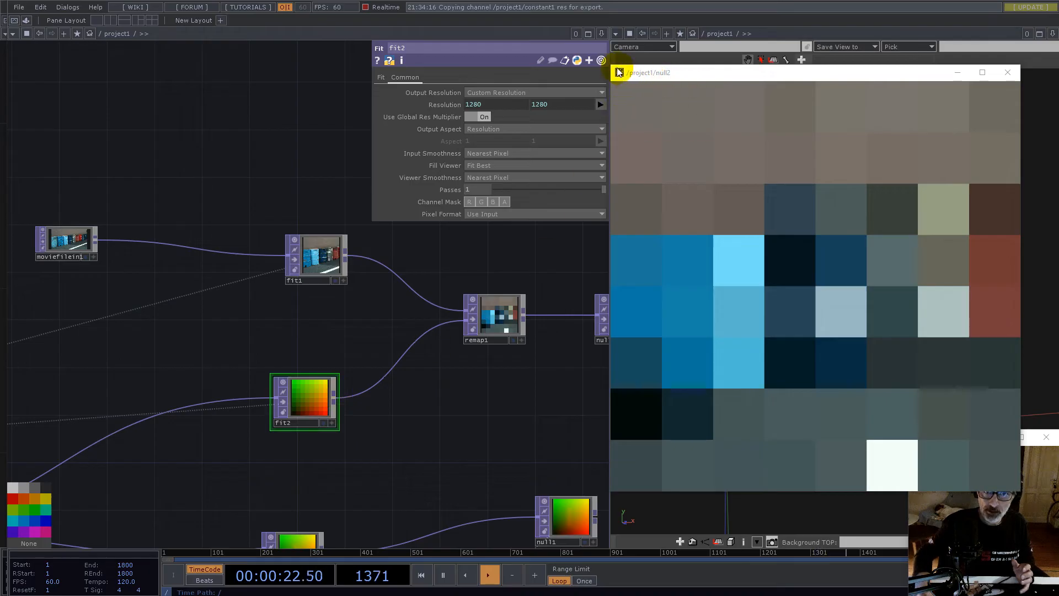
- Shrink the null2 viewer window, move it off the 3D view, and inspect fit2's gradient
{"action": "left_click_drag", "start_coordinate": [612, 64], "coordinate": [747, 201]}
{"action": "left_click_drag", "start_coordinate": [856, 218], "coordinate": [149, 58]}
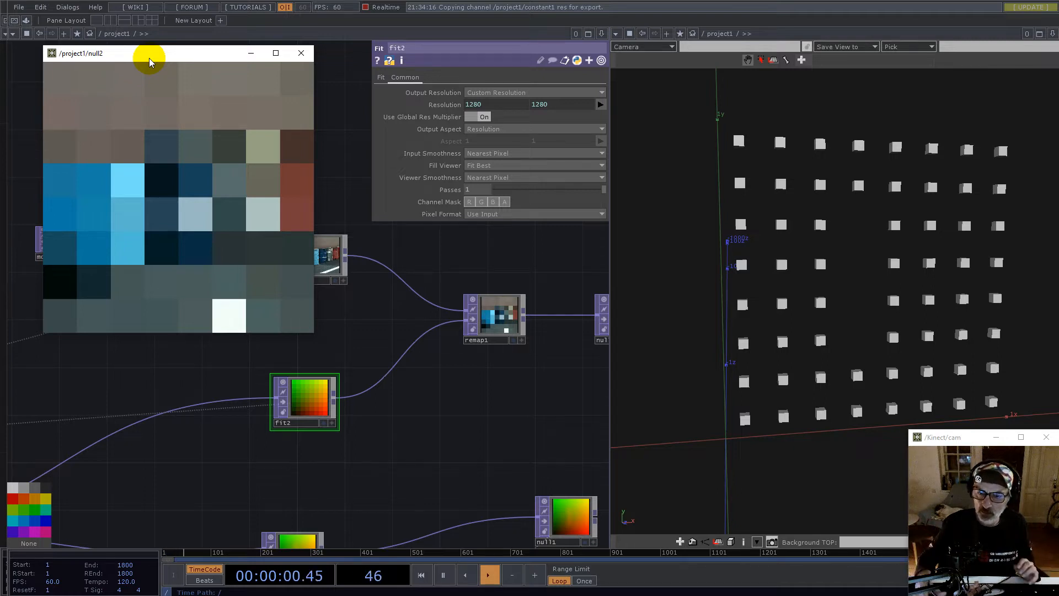
{"action": "scroll", "coordinate": [282, 373], "scroll_direction": "up", "scroll_amount": 5}
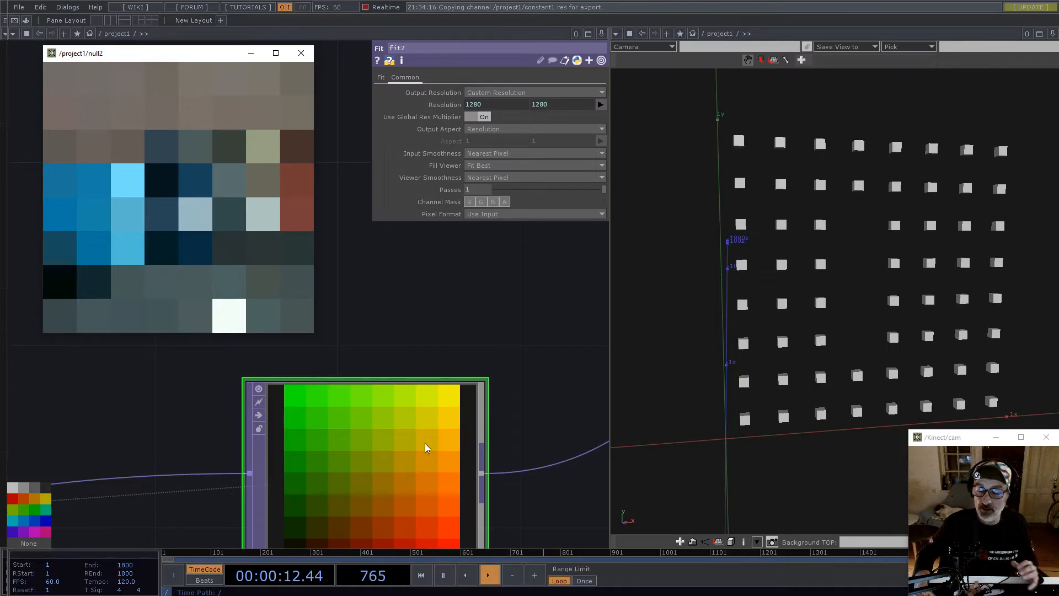
{"action": "scroll", "coordinate": [413, 441], "scroll_direction": "down", "scroll_amount": 5}
{"action": "left_click", "coordinate": [451, 392]}
{"action": "left_click_drag", "start_coordinate": [451, 391], "coordinate": [409, 364]}
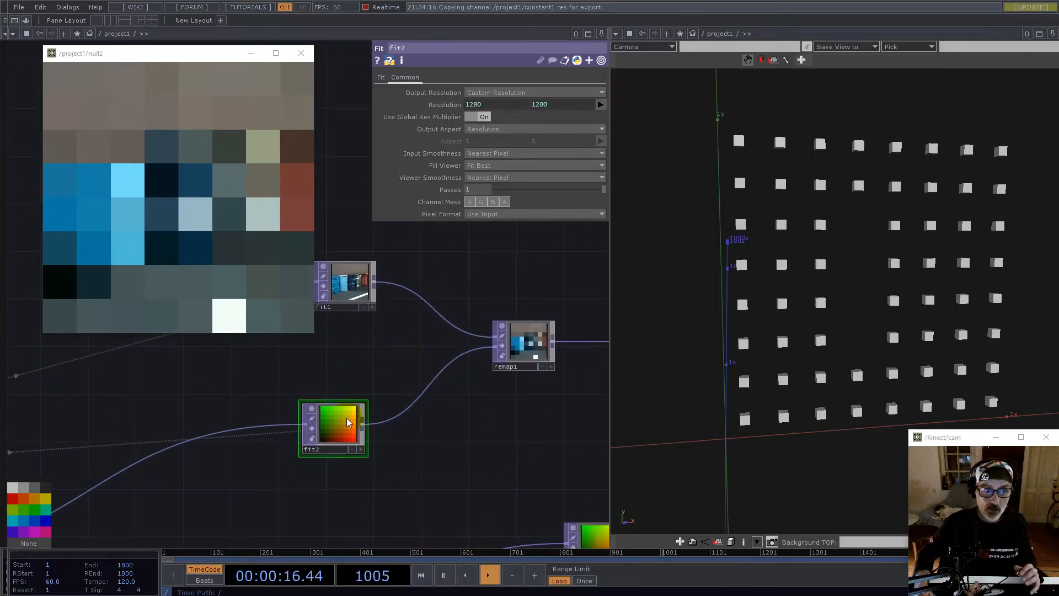
- Reposition fit2 closer to reorder1 in the network
{"action": "left_click_drag", "start_coordinate": [348, 422], "coordinate": [313, 433]}
{"action": "scroll", "coordinate": [385, 395], "scroll_direction": "down", "scroll_amount": 4}
{"action": "scroll", "coordinate": [143, 476], "scroll_direction": "up", "scroll_amount": 4}
{"action": "left_click_drag", "start_coordinate": [142, 439], "coordinate": [165, 445]}
{"action": "left_click_drag", "start_coordinate": [496, 381], "coordinate": [403, 392]}
{"action": "scroll", "coordinate": [436, 389], "scroll_direction": "up", "scroll_amount": 2}
{"action": "scroll", "coordinate": [436, 387], "scroll_direction": "down", "scroll_amount": 4}
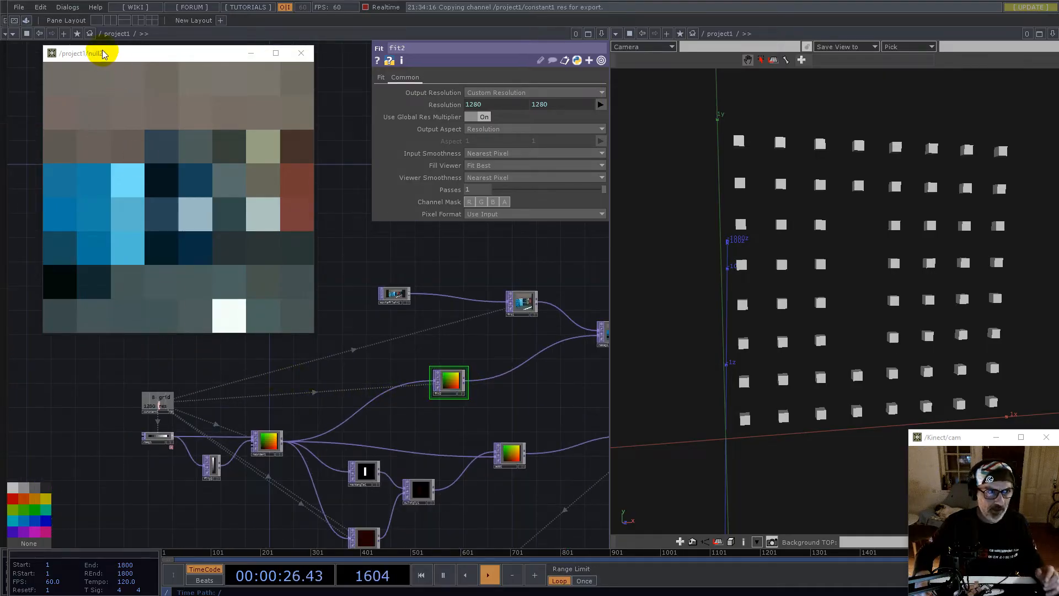
- Add the UV component from the palette's My Components above constant1, and move the null2 viewer window clear of it
{"action": "left_click_drag", "start_coordinate": [135, 52], "coordinate": [352, 51]}
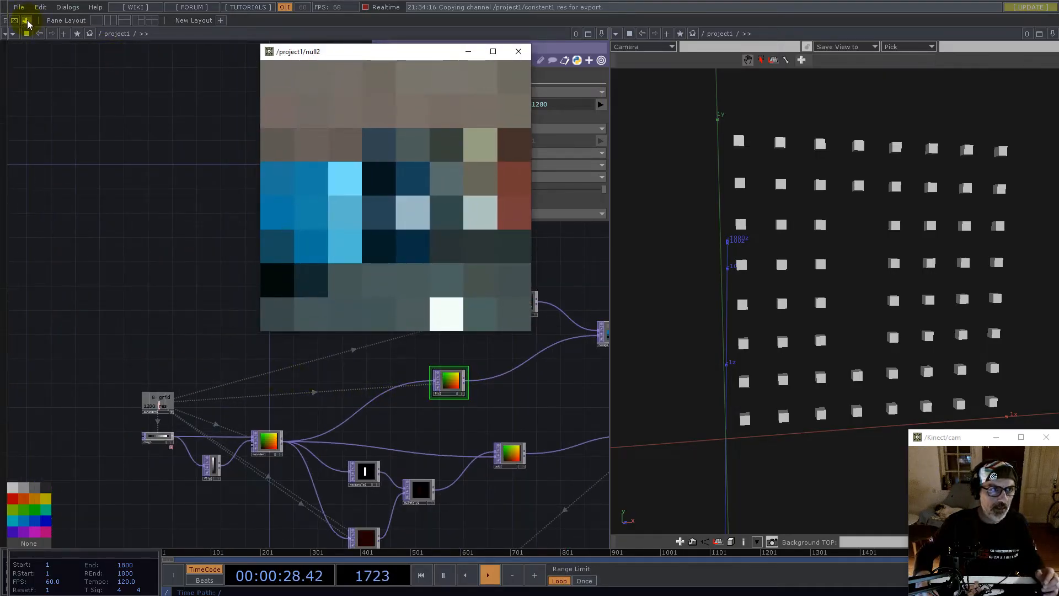
{"action": "left_click", "coordinate": [26, 20]}
{"action": "scroll", "coordinate": [44, 143], "scroll_direction": "down", "scroll_amount": 1}
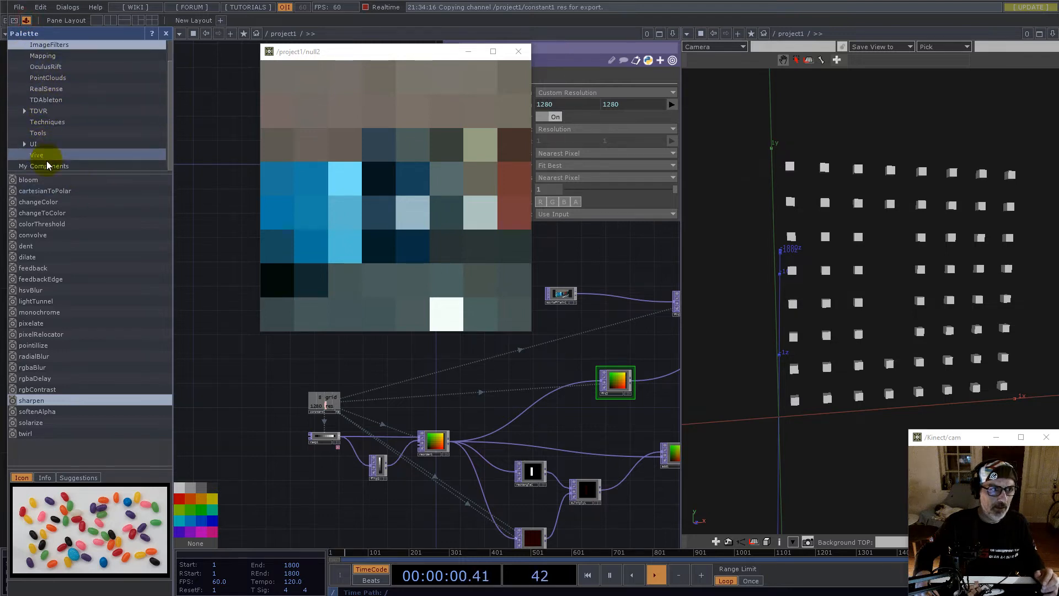
{"action": "left_click", "coordinate": [47, 165]}
{"action": "left_click_drag", "start_coordinate": [23, 335], "coordinate": [274, 364]}
{"action": "left_click", "coordinate": [166, 34]}
{"action": "left_click_drag", "start_coordinate": [294, 60], "coordinate": [85, 37]}
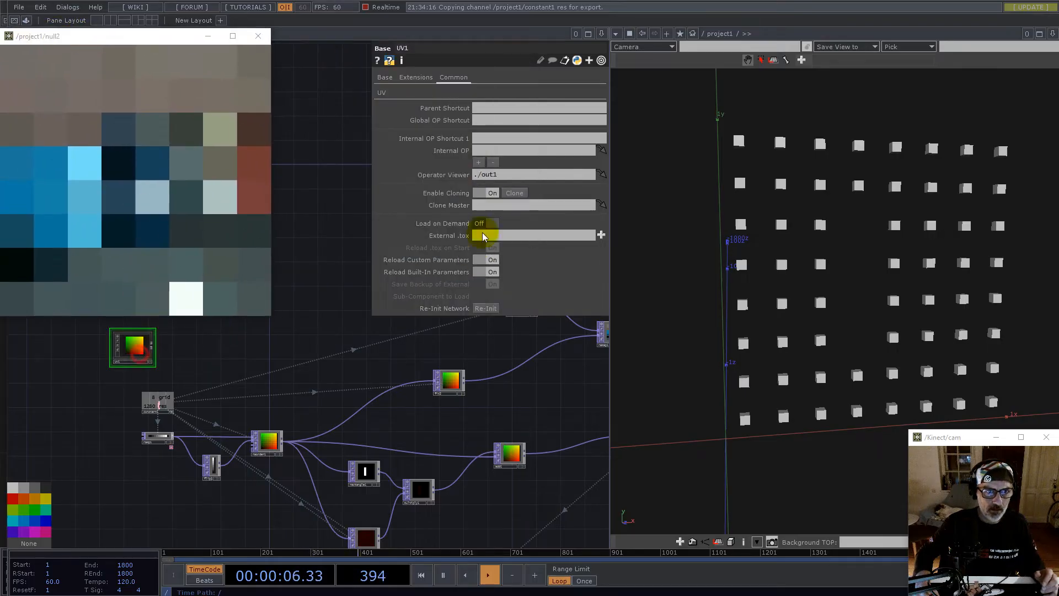
- Link both of UV1's resolution values to constant1's res channel as CHOP references
{"action": "left_click", "coordinate": [382, 91]}
{"action": "left_click_drag", "start_coordinate": [160, 407], "coordinate": [467, 108]}
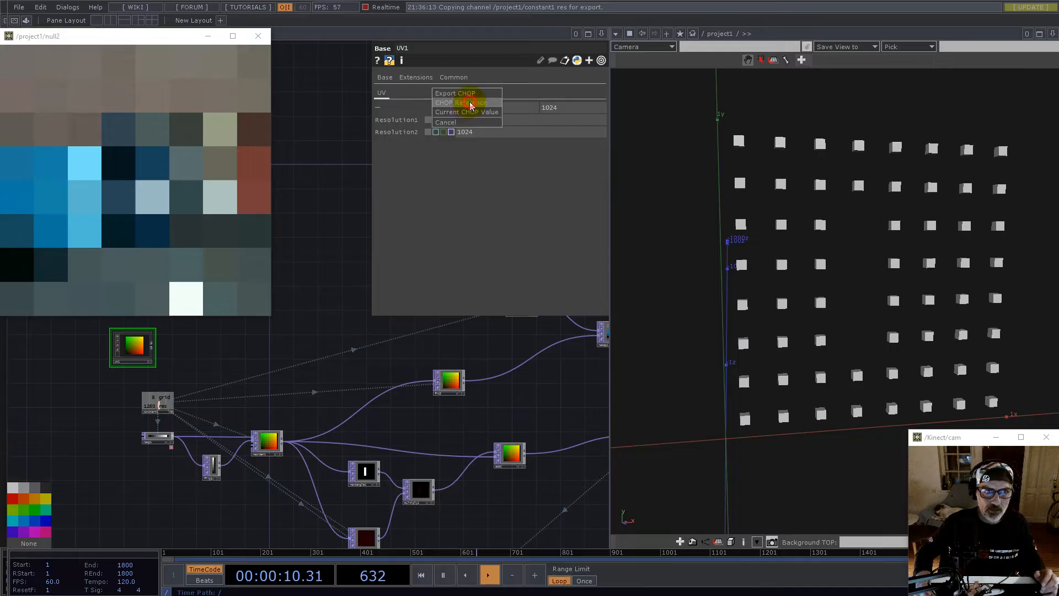
{"action": "left_click", "coordinate": [469, 104]}
{"action": "right_click", "coordinate": [154, 345]}
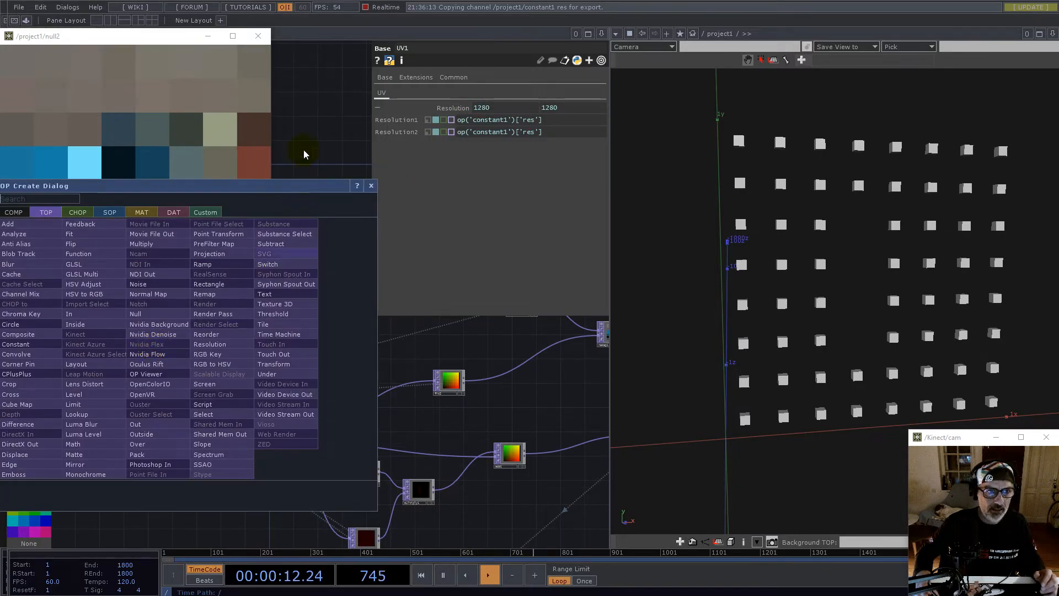
{"action": "left_click", "coordinate": [309, 117]}
{"action": "left_click", "coordinate": [330, 65]}
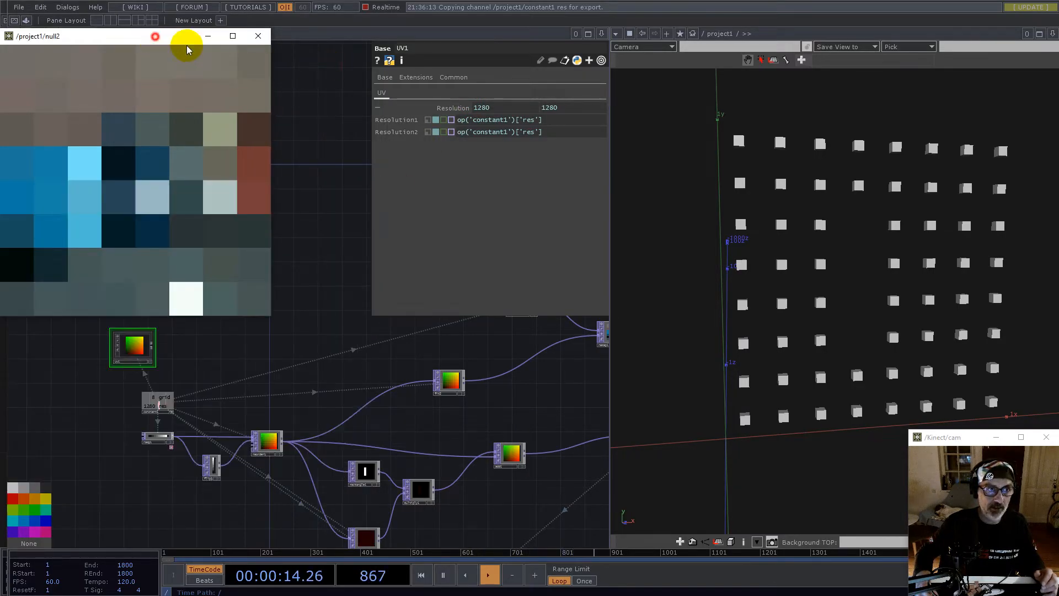
- Add the pixelate component from the palette's ImageFilters near UV1, and minimize the null2 viewer to uncover the network
{"action": "left_click_drag", "start_coordinate": [158, 38], "coordinate": [466, 89]}
{"action": "left_click", "coordinate": [26, 21]}
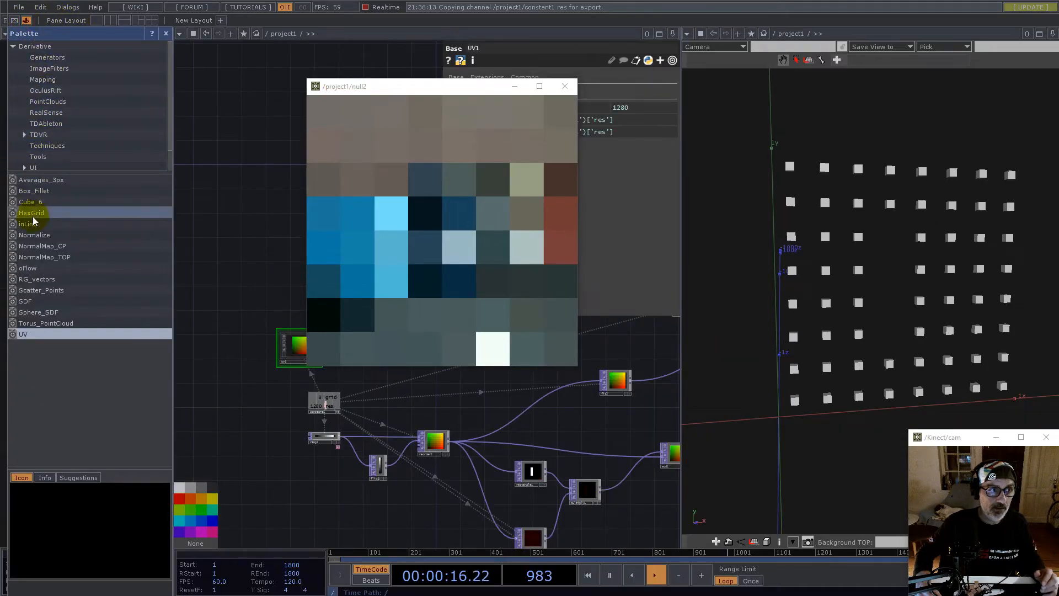
{"action": "left_click", "coordinate": [49, 68]}
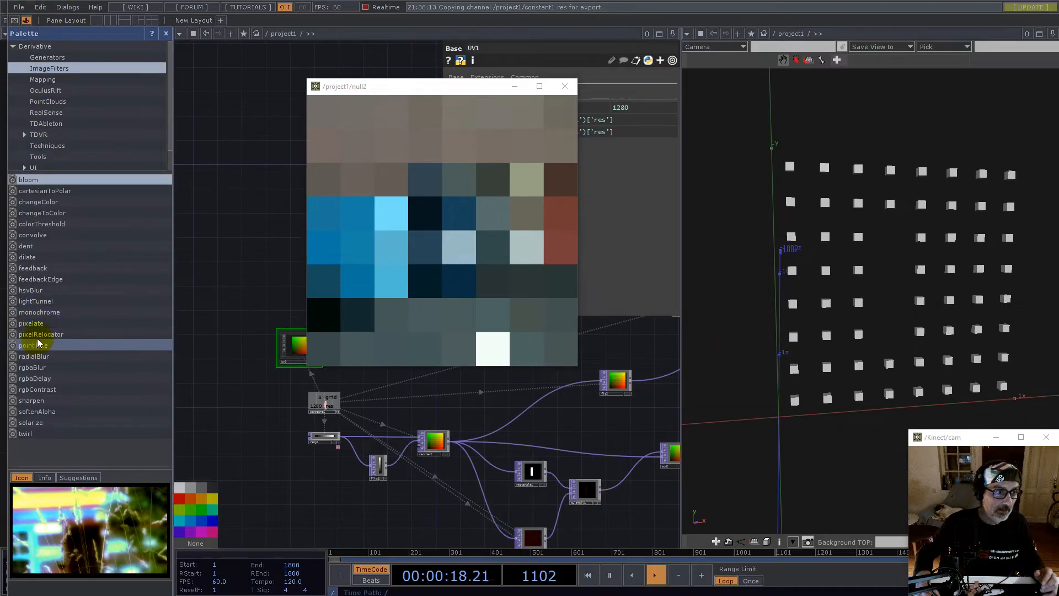
{"action": "left_click_drag", "start_coordinate": [33, 323], "coordinate": [401, 385]}
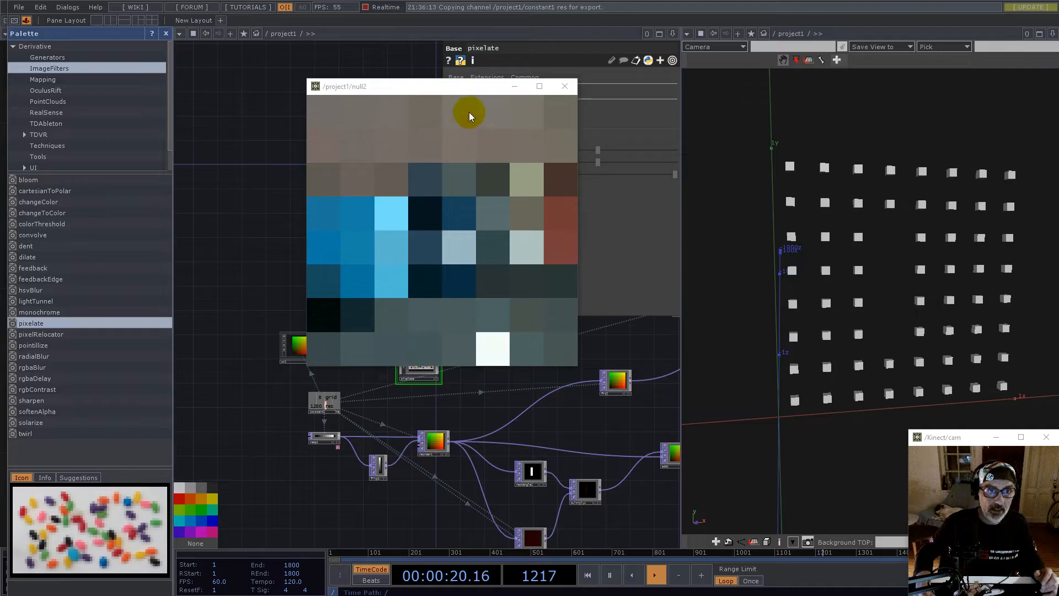
{"action": "left_click", "coordinate": [515, 88]}
{"action": "left_click", "coordinate": [165, 33]}
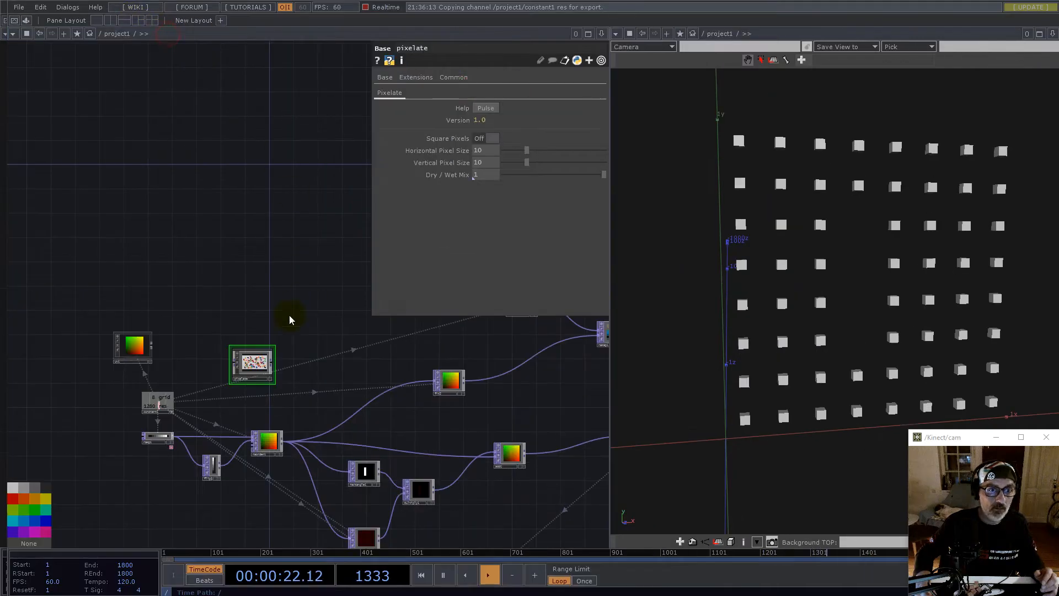
- Connect UV1's output to pixelate's input and position pixelate beside it
{"action": "scroll", "coordinate": [264, 331], "scroll_direction": "up", "scroll_amount": 3}
{"action": "left_click_drag", "start_coordinate": [233, 398], "coordinate": [200, 369]}
{"action": "left_click_drag", "start_coordinate": [108, 356], "coordinate": [251, 356]}
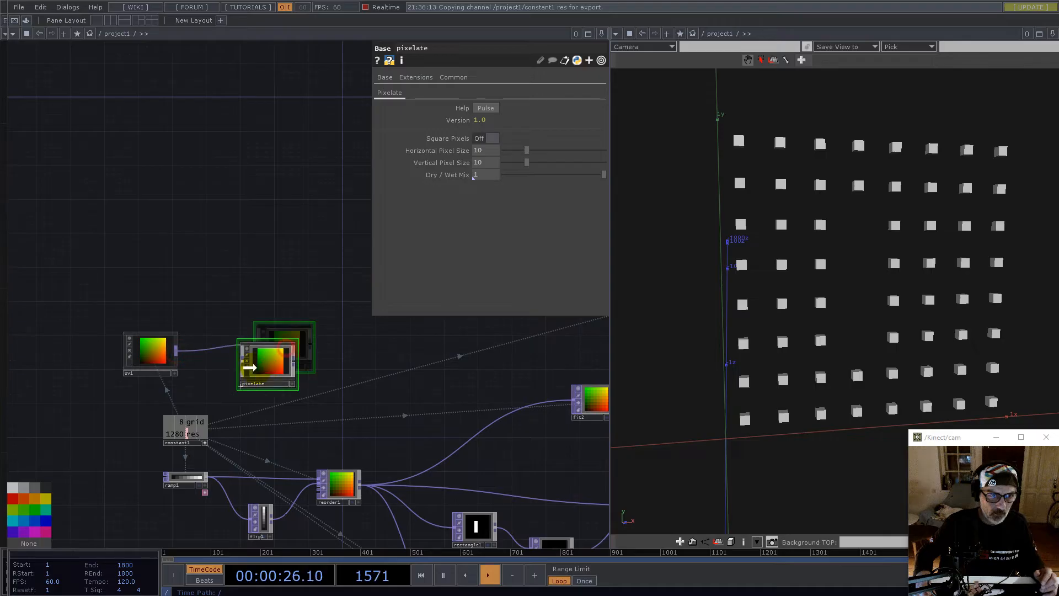
- Reference constant1's res channel in pixelate's Horizontal Pixel Size, and copy then clear the grid reference placed in Vertical Pixel Size
{"action": "scroll", "coordinate": [251, 358], "scroll_direction": "up", "scroll_amount": 2}
{"action": "scroll", "coordinate": [256, 369], "scroll_direction": "up", "scroll_amount": 2}
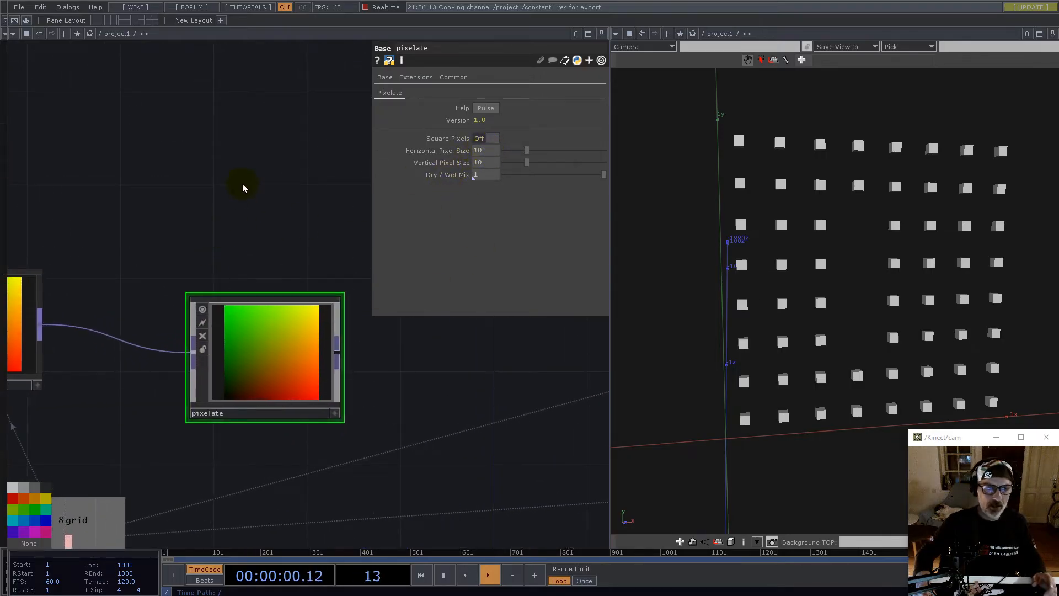
{"action": "scroll", "coordinate": [241, 184], "scroll_direction": "down", "scroll_amount": 2}
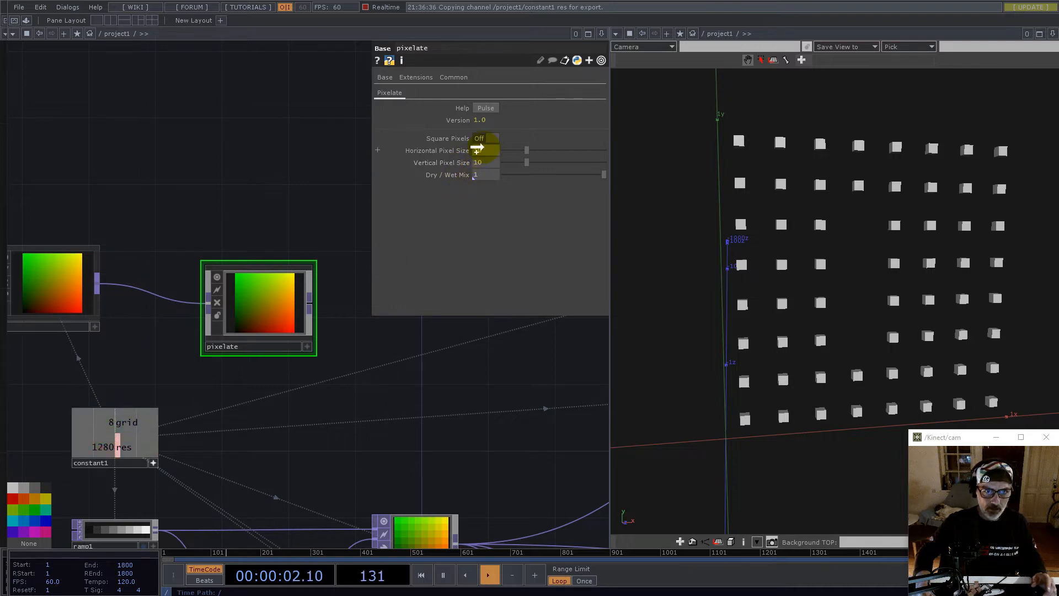
{"action": "left_click", "coordinate": [485, 147]}
{"action": "left_click_drag", "start_coordinate": [130, 422], "coordinate": [475, 165]}
{"action": "left_click", "coordinate": [486, 159]}
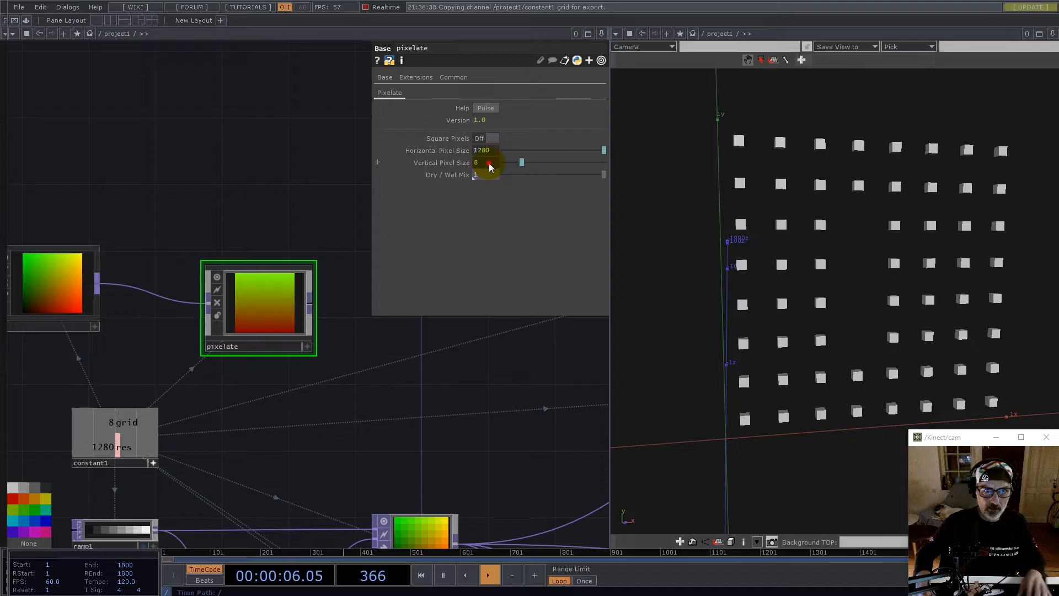
{"action": "left_click", "coordinate": [554, 173]}
{"action": "key", "text": "ctrl+c"}
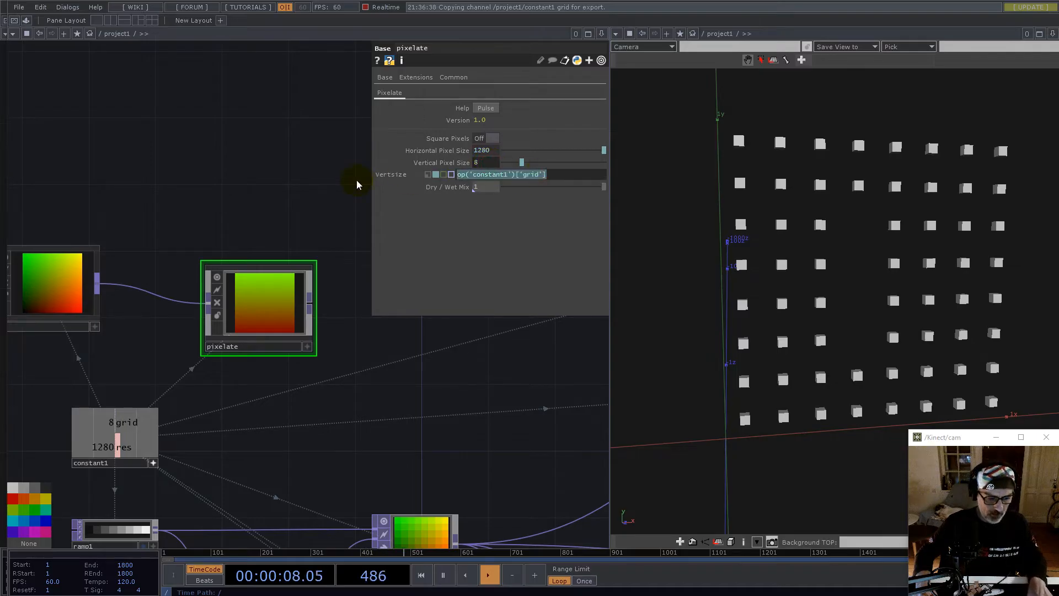
{"action": "key", "text": "BackSpace"}
- Divide pixelate's Horizontal Pixel Size expression op('constant1')['res'] by op('constant1')['grid']
{"action": "left_click", "coordinate": [484, 148]}
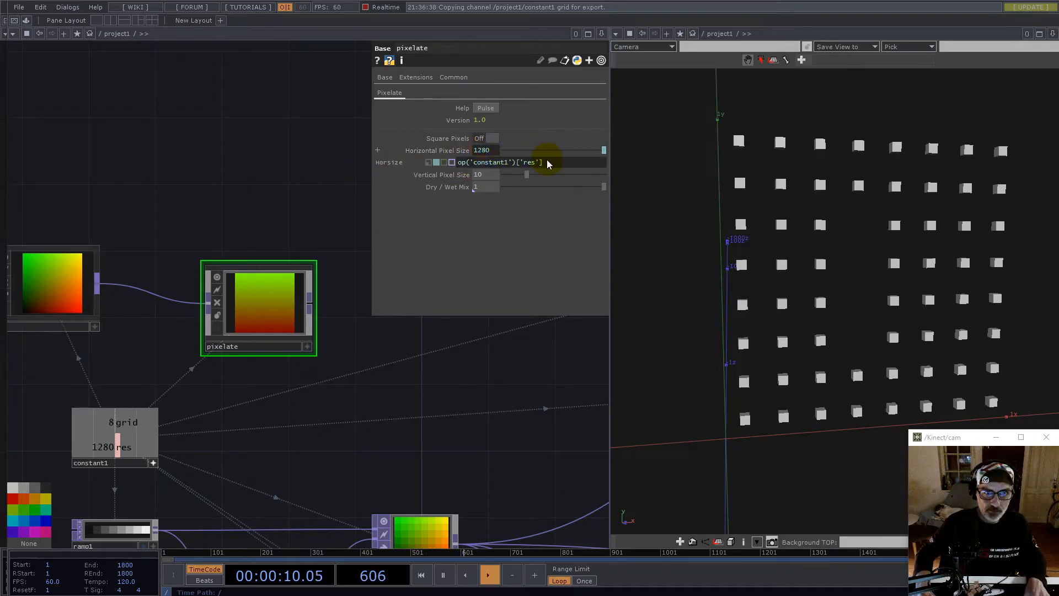
{"action": "mouse_move", "coordinate": [545, 163]}
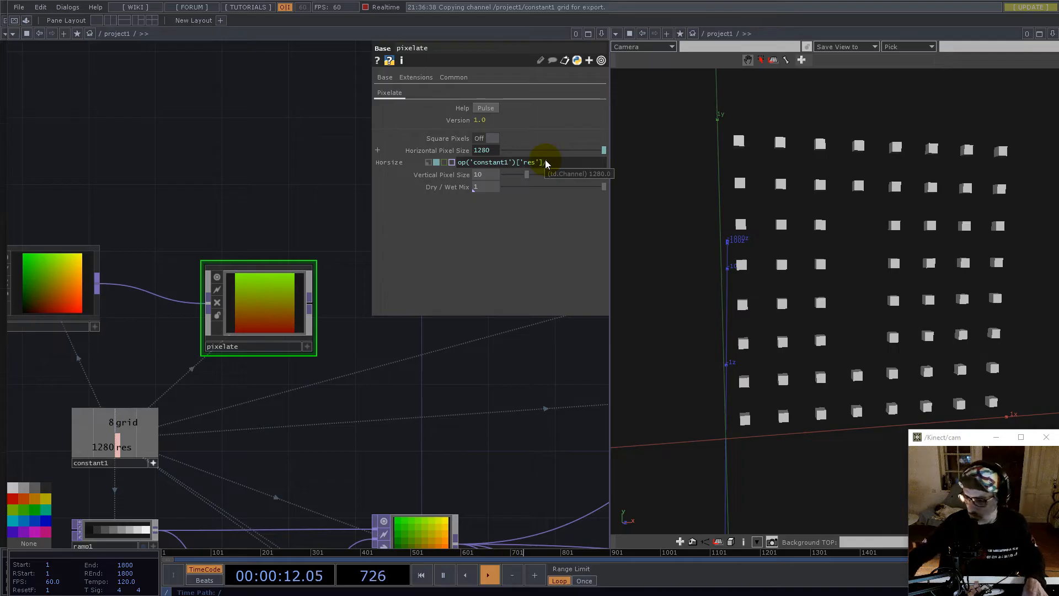
{"action": "key", "text": "ctrl+v"}
{"action": "key", "text": "Return"}
- Copy the horizontal expression into pixelate's Vertical Pixel Size, undoing the mistaken Dry / Wet Mix edit
{"action": "left_click", "coordinate": [545, 161]}
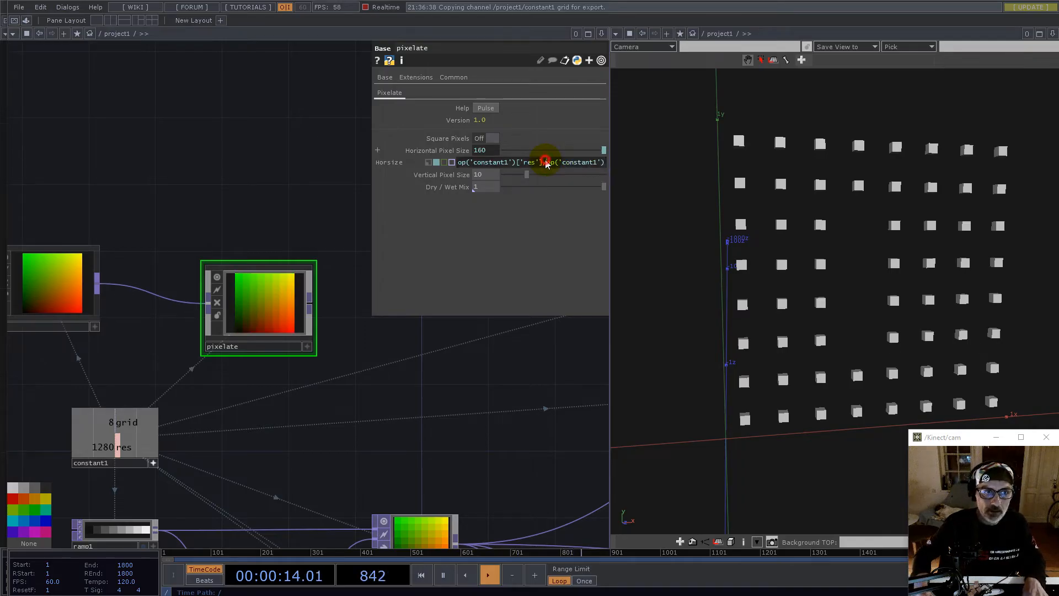
{"action": "left_click", "coordinate": [485, 174]}
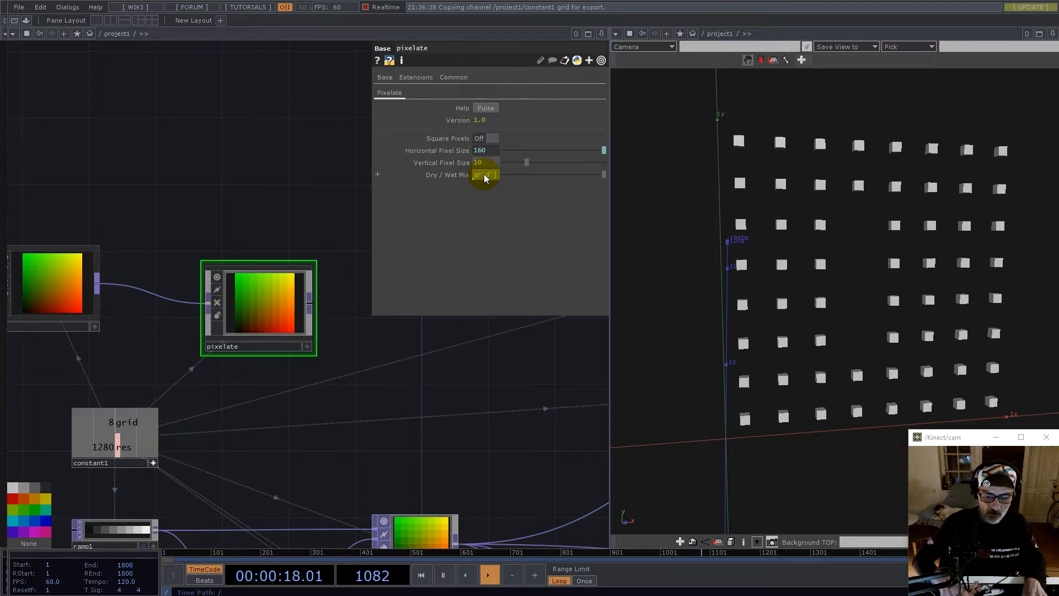
{"action": "key", "text": "Return"}
{"action": "key", "text": "ctrl+z"}
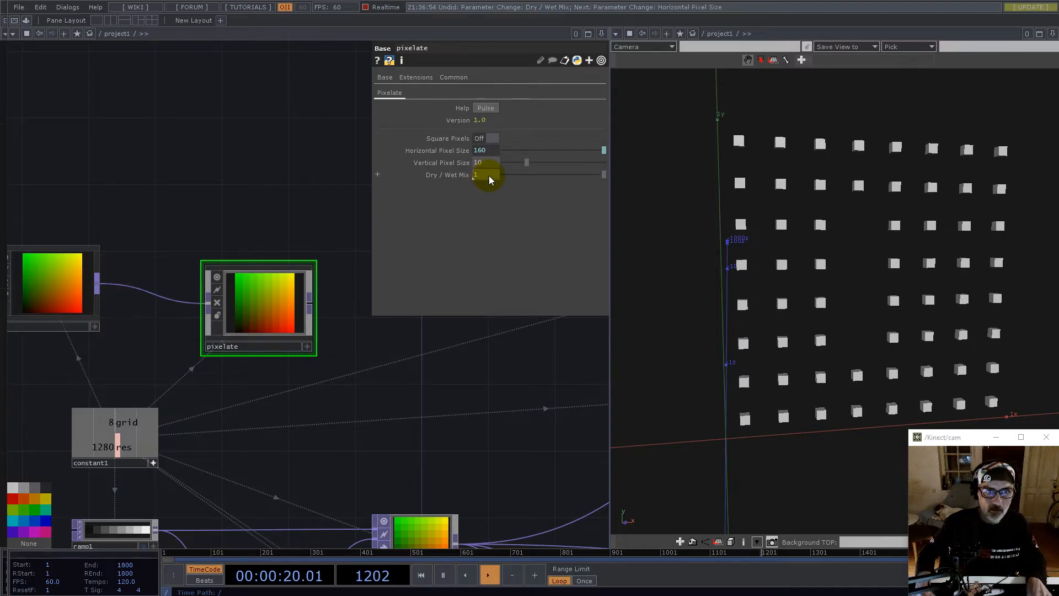
{"action": "key", "text": "ctrl+v"}
{"action": "key", "text": "Return"}
- Place pixelate beside fit2 to compare their stepped gradients, and move it back toward UV1
{"action": "scroll", "coordinate": [227, 277], "scroll_direction": "down", "scroll_amount": 5}
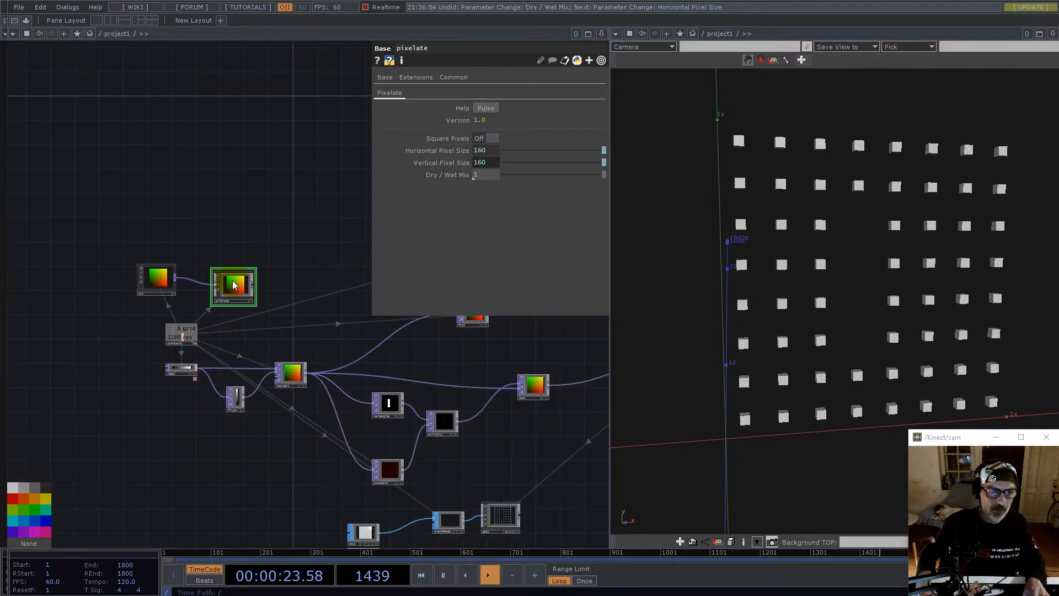
{"action": "left_click_drag", "start_coordinate": [244, 293], "coordinate": [292, 420]}
{"action": "left_click_drag", "start_coordinate": [404, 371], "coordinate": [351, 374]}
{"action": "scroll", "coordinate": [313, 362], "scroll_direction": "up", "scroll_amount": 8}
{"action": "scroll", "coordinate": [258, 364], "scroll_direction": "down", "scroll_amount": 5}
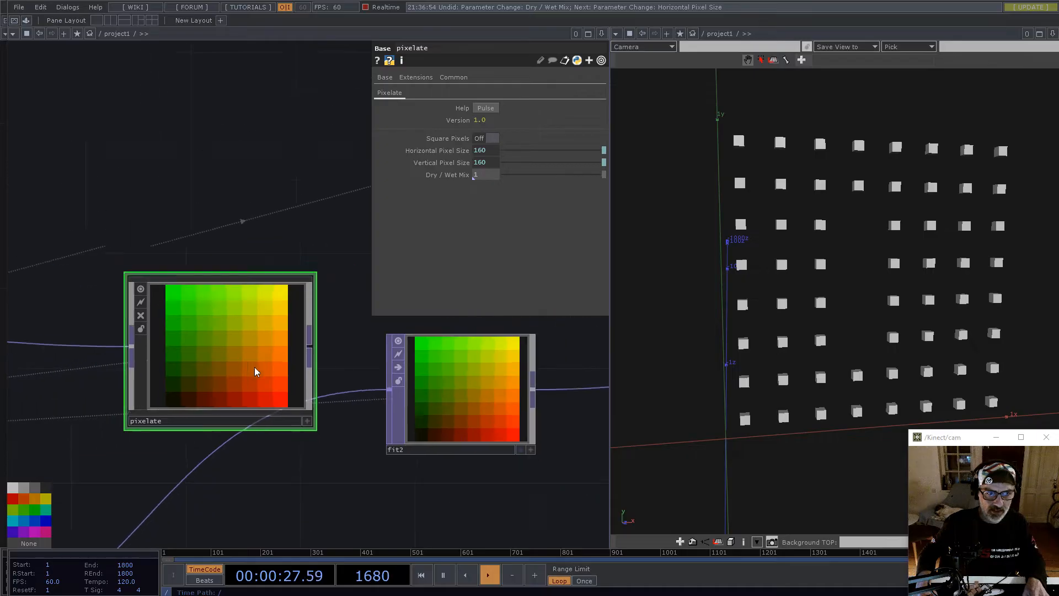
{"action": "scroll", "coordinate": [188, 338], "scroll_direction": "down", "scroll_amount": 6}
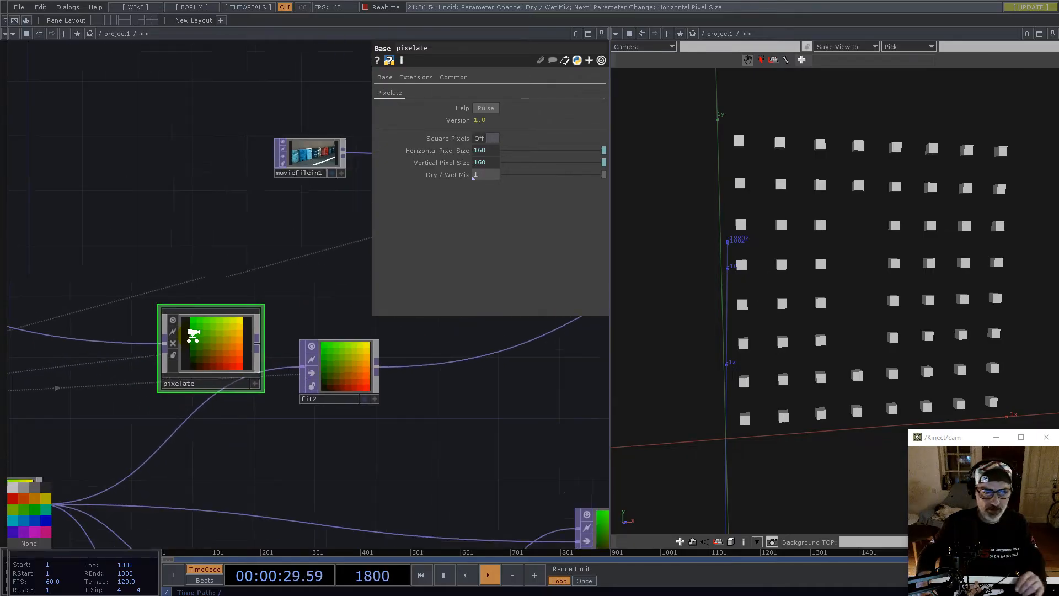
{"action": "left_click_drag", "start_coordinate": [237, 336], "coordinate": [126, 278]}
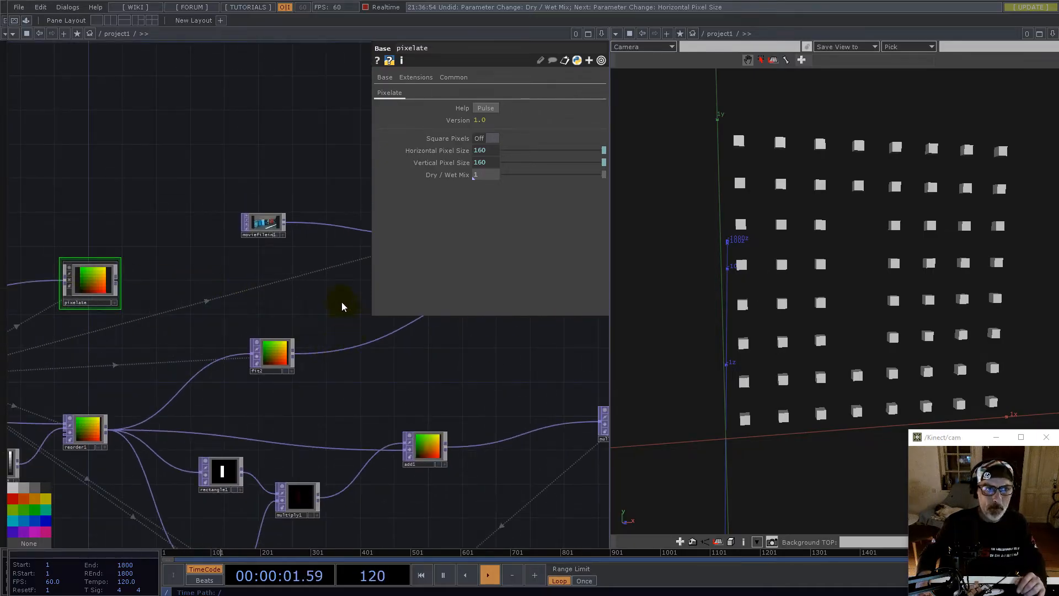
- Reopen null2's output in its own viewer window, place it over the 3D view and enlarge it
{"action": "left_click_drag", "start_coordinate": [343, 304], "coordinate": [154, 310]}
{"action": "left_click_drag", "start_coordinate": [298, 361], "coordinate": [467, 363]}
{"action": "left_click_drag", "start_coordinate": [404, 408], "coordinate": [388, 412]}
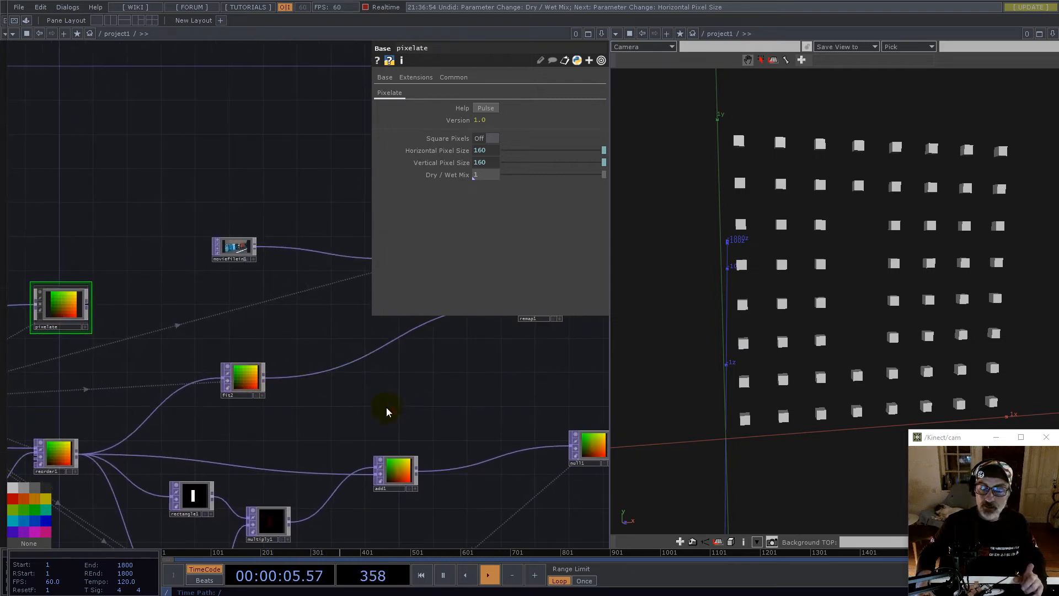
{"action": "left_click_drag", "start_coordinate": [602, 325], "coordinate": [362, 355]}
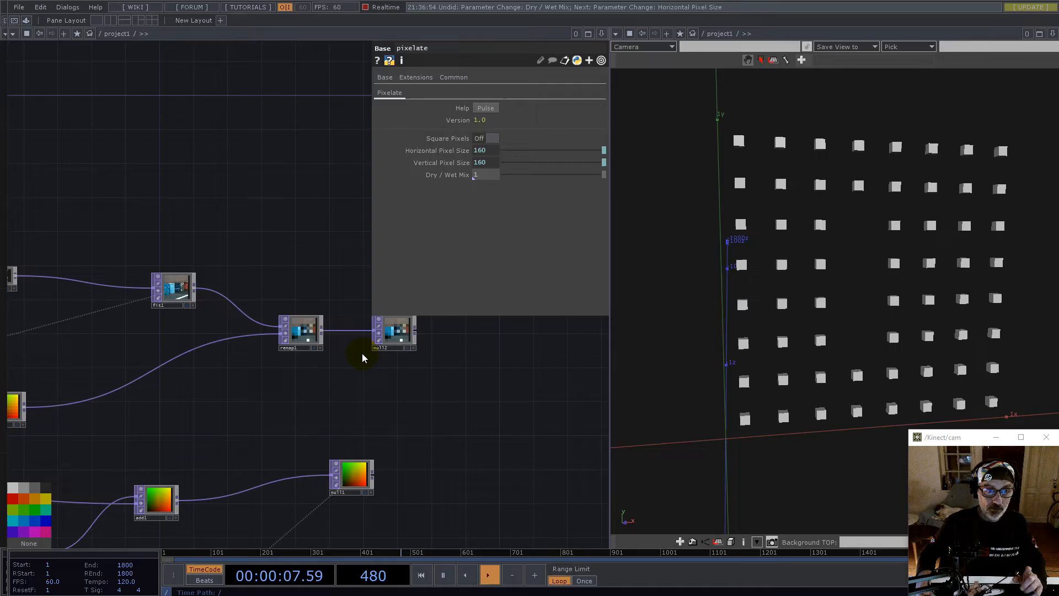
{"action": "right_click", "coordinate": [406, 336]}
{"action": "left_click", "coordinate": [405, 333]}
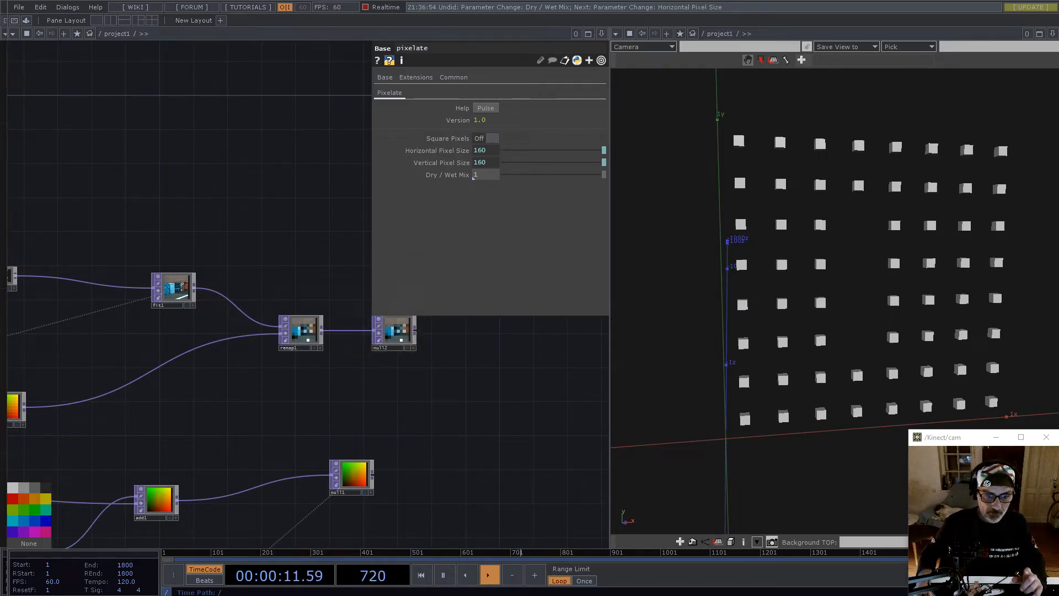
{"action": "left_click_drag", "start_coordinate": [440, 95], "coordinate": [843, 97]}
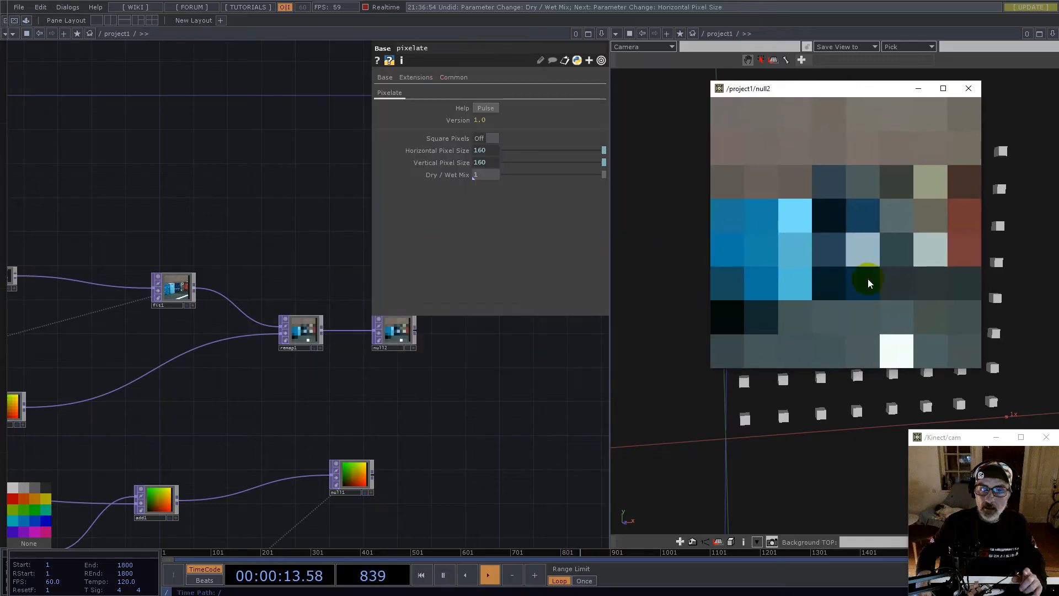
{"action": "left_click_drag", "start_coordinate": [980, 372], "coordinate": [1054, 442]}
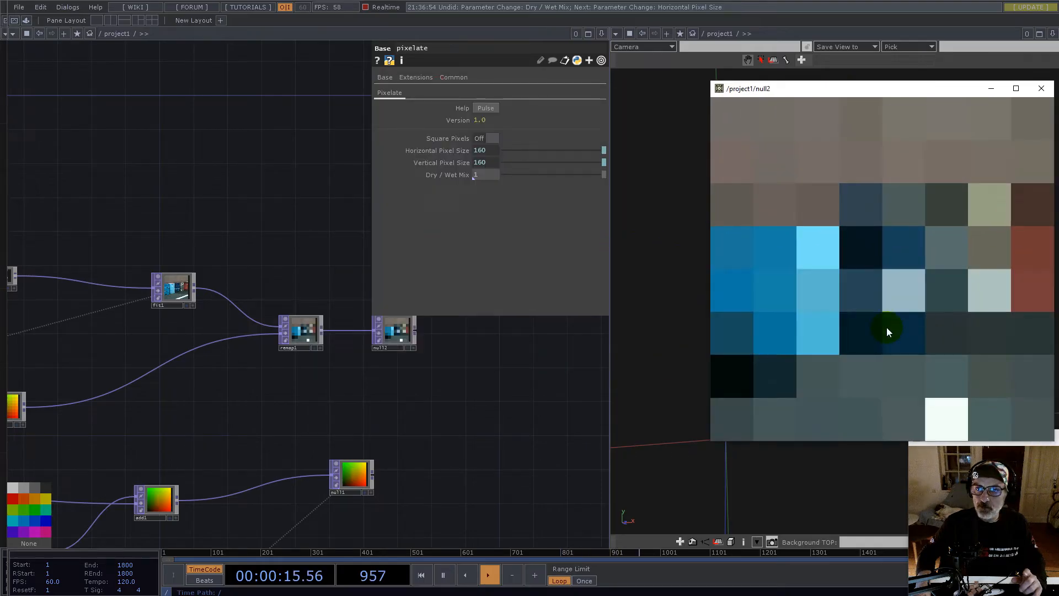
- Insert a Blur TOP between fit2 and remap1 and raise its Filter Size to 121
{"action": "scroll", "coordinate": [233, 359], "scroll_direction": "up", "scroll_amount": 5}
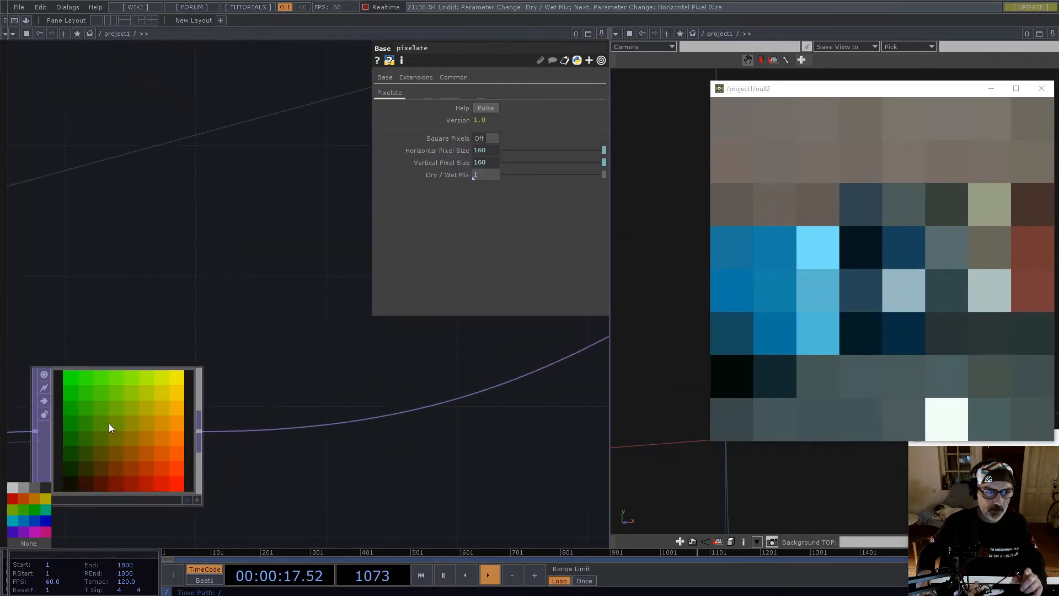
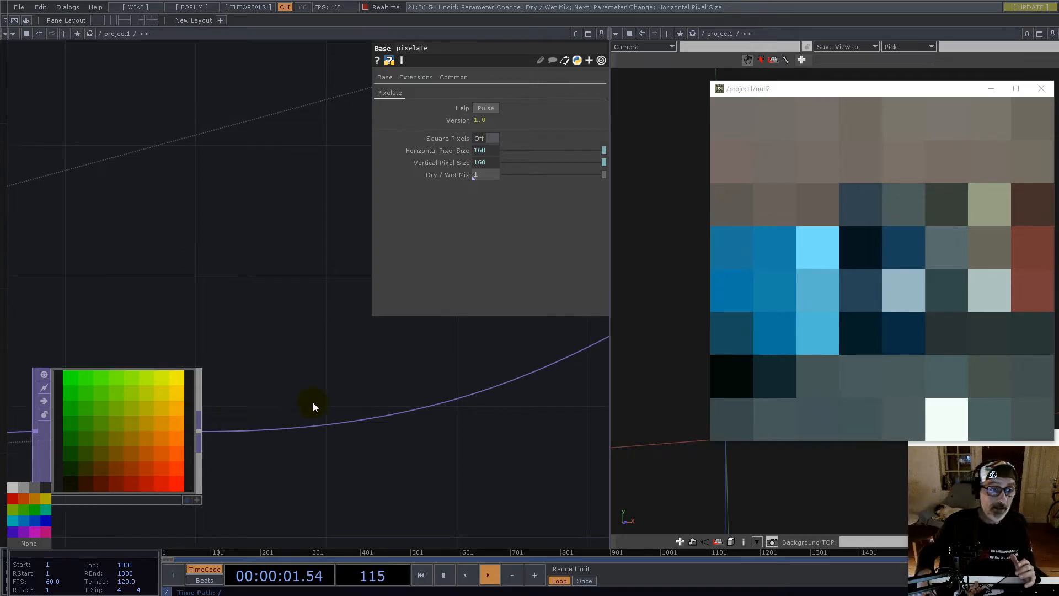
{"action": "scroll", "coordinate": [309, 403], "scroll_direction": "down", "scroll_amount": 5}
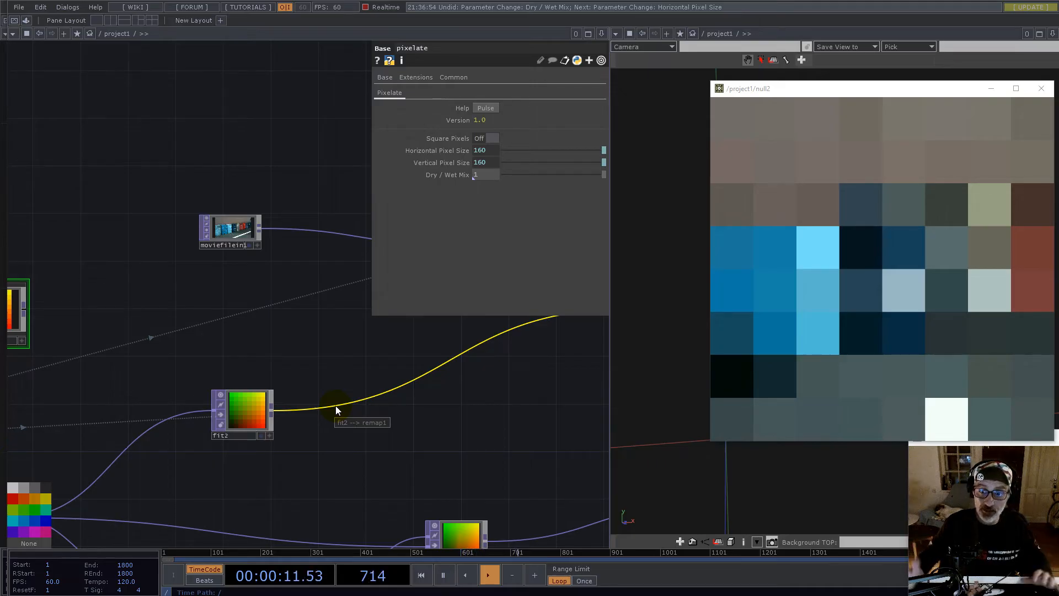
{"action": "double_click", "coordinate": [304, 340]}
{"action": "type", "text": "bur"}
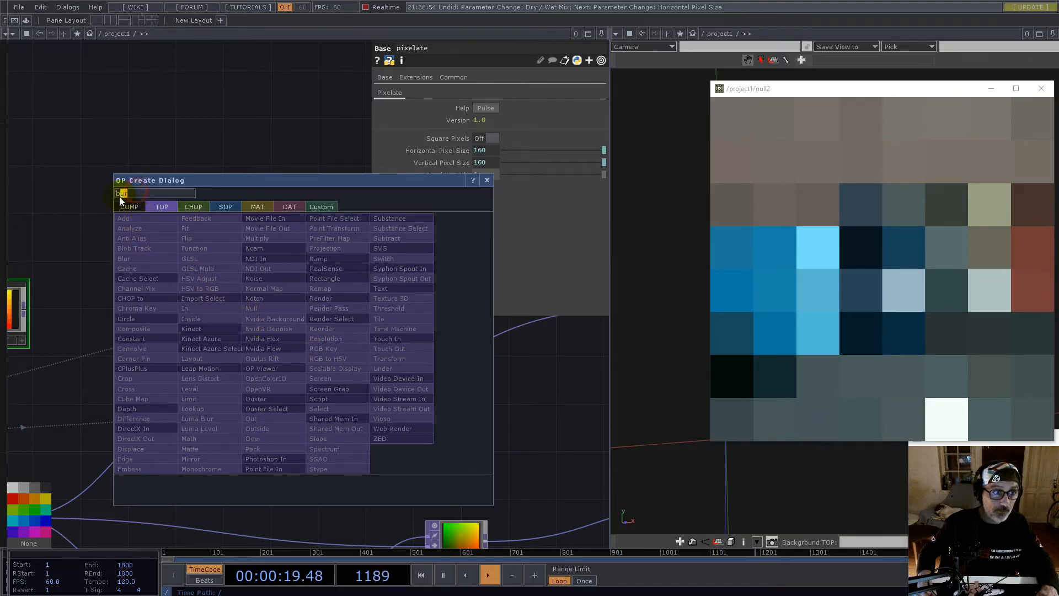
{"action": "left_click", "coordinate": [130, 258]}
{"action": "left_click", "coordinate": [357, 363]}
{"action": "left_click_drag", "start_coordinate": [274, 409], "coordinate": [447, 359]}
{"action": "left_click_drag", "start_coordinate": [362, 363], "coordinate": [360, 410]}
{"action": "mouse_move", "coordinate": [472, 140]}
{"action": "left_mouse_down"}
{"action": "mouse_move", "coordinate": [797, 203]}
{"action": "mouse_move", "coordinate": [1058, 223]}
{"action": "mouse_move", "coordinate": [1018, 50]}
{"action": "mouse_move", "coordinate": [307, 7]}
{"action": "mouse_move", "coordinate": [482, 141]}
{"action": "left_mouse_up"}
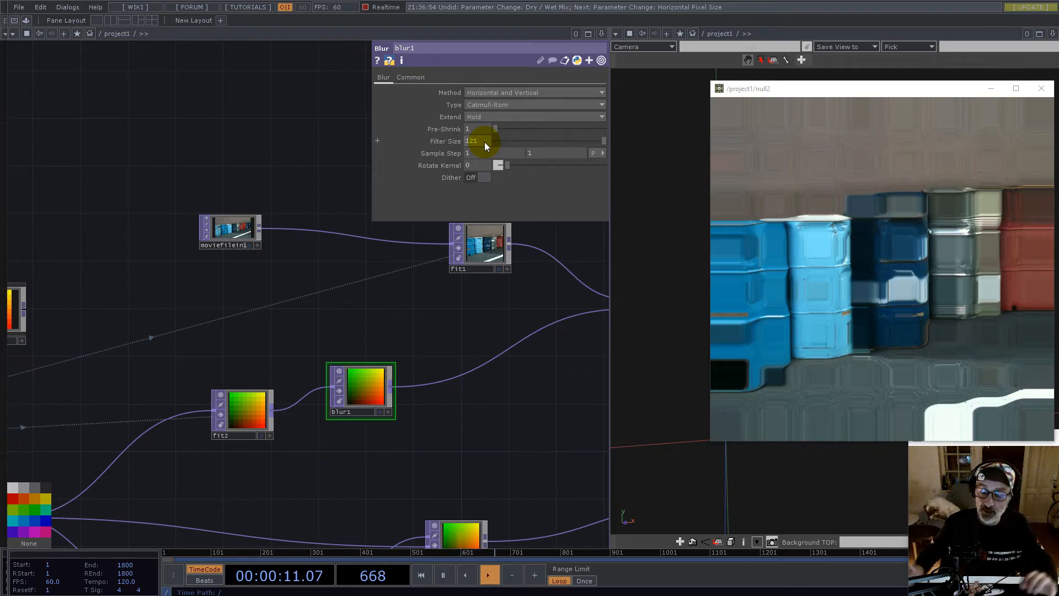
- Set blur1's Filter Size to the expression 1/op('constant1')['grid'] using constant1's grid channel
{"action": "scroll", "coordinate": [503, 377], "scroll_direction": "down", "scroll_amount": 5}
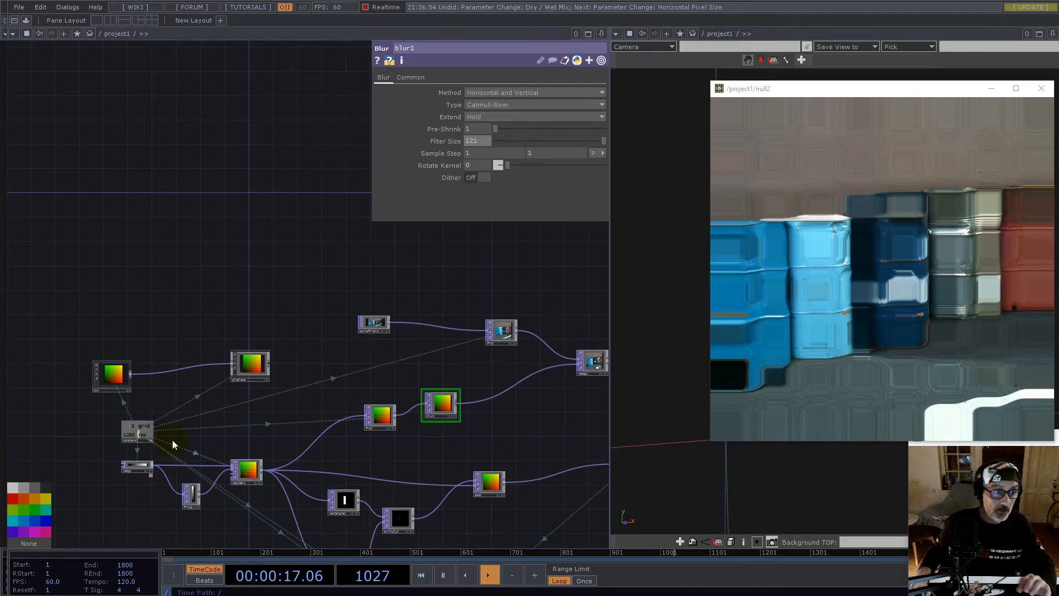
{"action": "scroll", "coordinate": [172, 439], "scroll_direction": "up", "scroll_amount": 2}
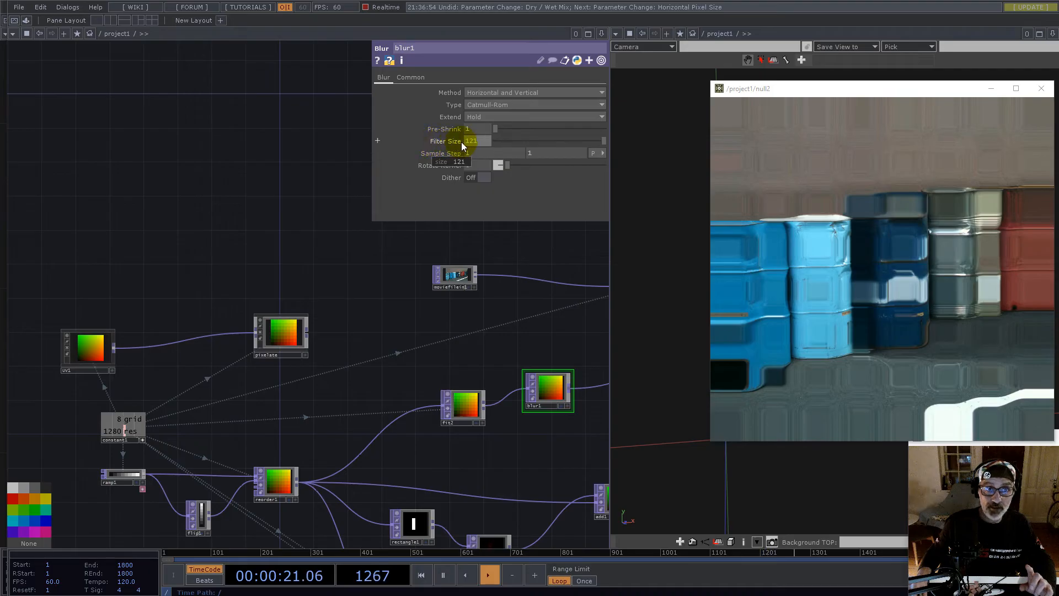
{"action": "left_click_drag", "start_coordinate": [133, 419], "coordinate": [478, 140]}
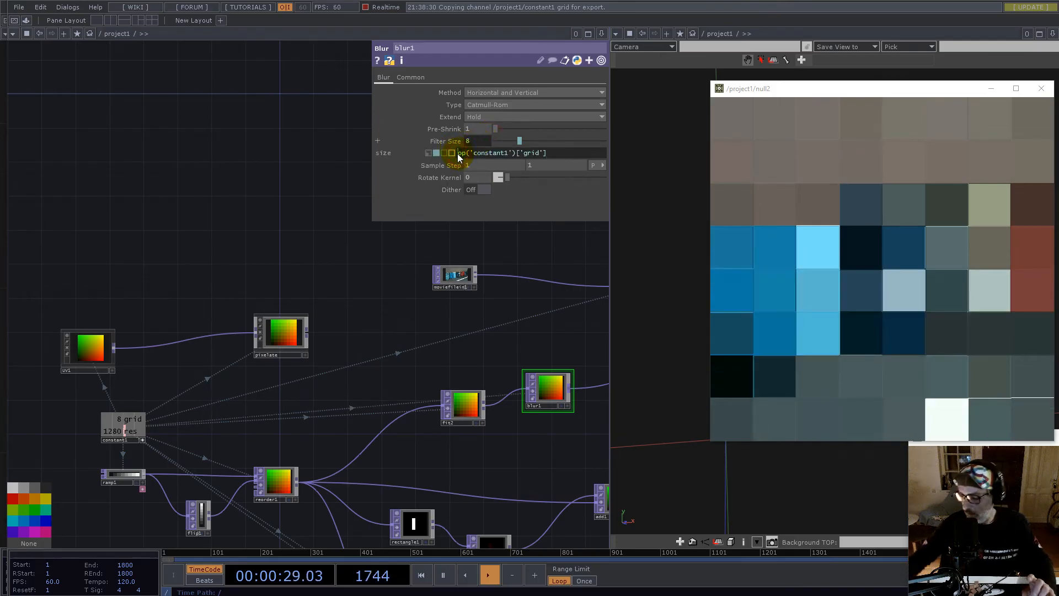
{"action": "type", "text": "1/"}
{"action": "key", "text": "Return"}
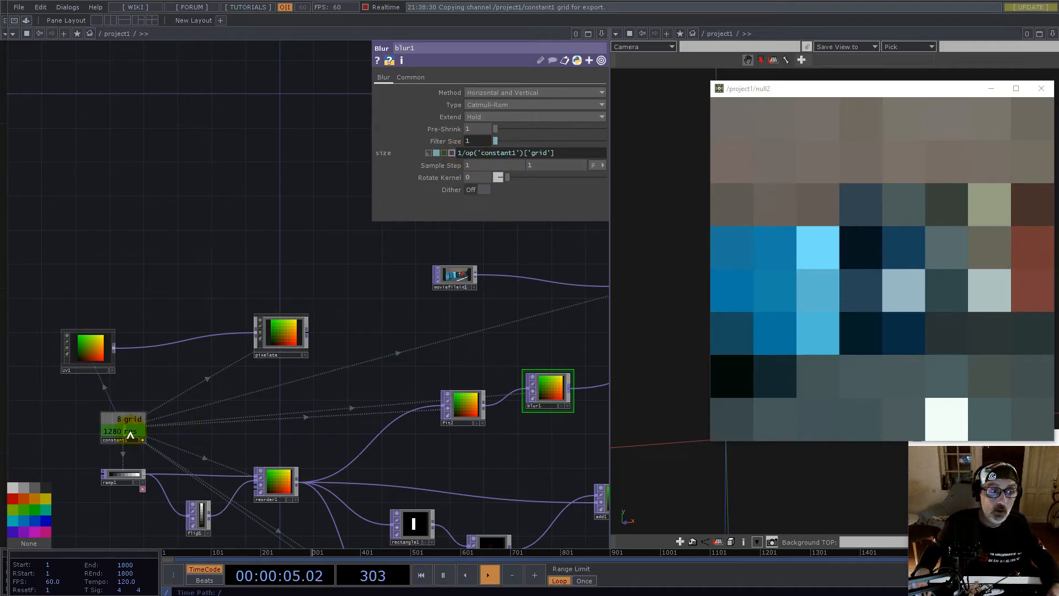
- Replace the expression in blur1's Filter Size with a reference to constant1's res channel
{"action": "left_click_drag", "start_coordinate": [130, 437], "coordinate": [452, 196]}
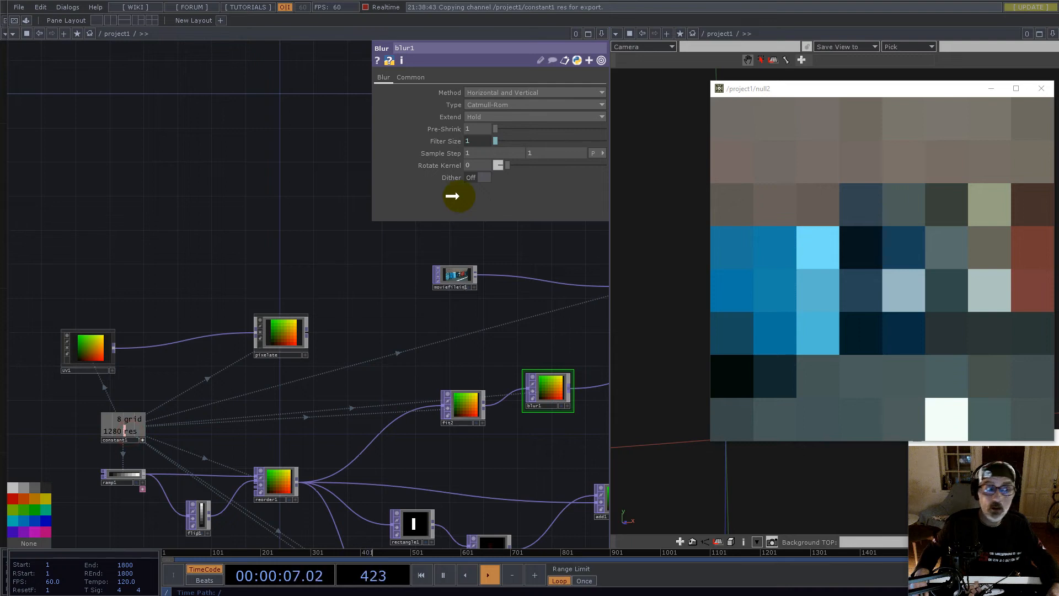
{"action": "left_click_drag", "start_coordinate": [452, 196], "coordinate": [479, 138]}
{"action": "left_click", "coordinate": [486, 145]}
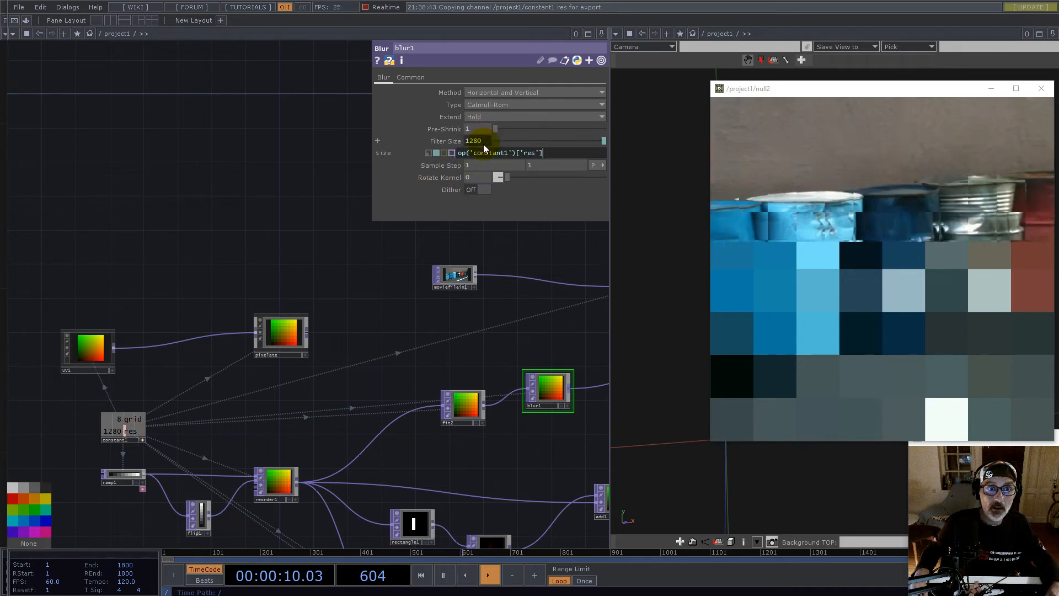
- Extend blur1's Filter Size expression to op('constant1')['res']/op('constant1')['grid']
{"action": "left_click", "coordinate": [549, 152]}
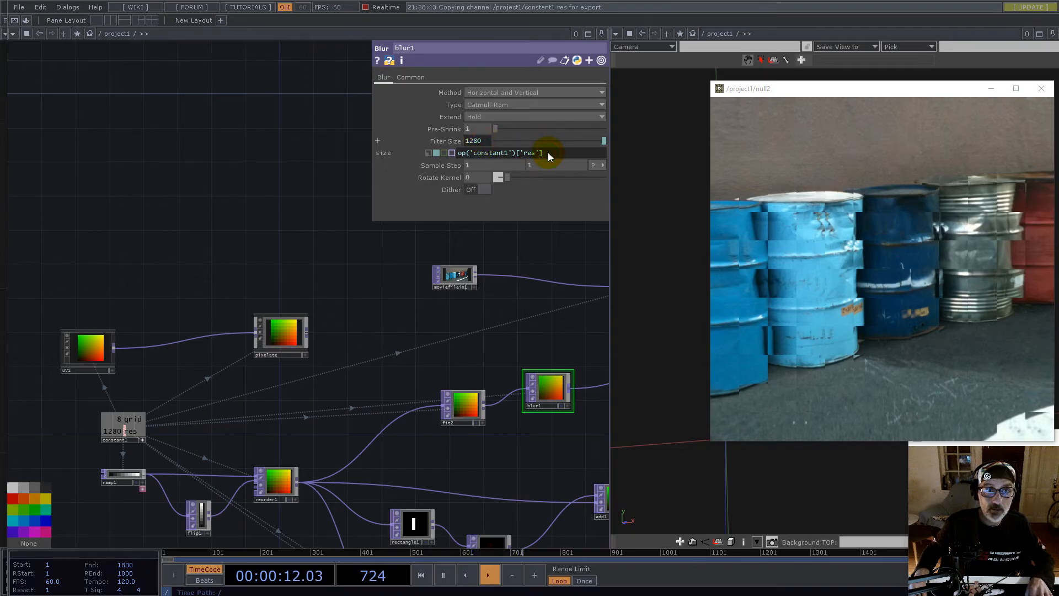
{"action": "left_click_drag", "start_coordinate": [548, 153], "coordinate": [342, 154]}
{"action": "left_click_drag", "start_coordinate": [551, 153], "coordinate": [313, 161]}
{"action": "key", "text": "ctrl+c"}
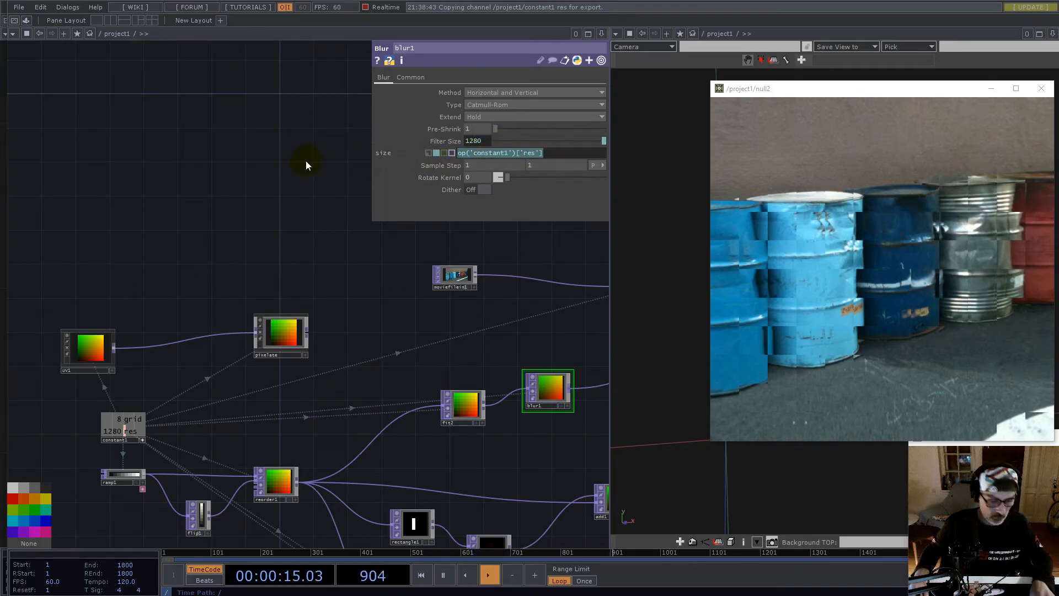
{"action": "left_click", "coordinate": [547, 154]}
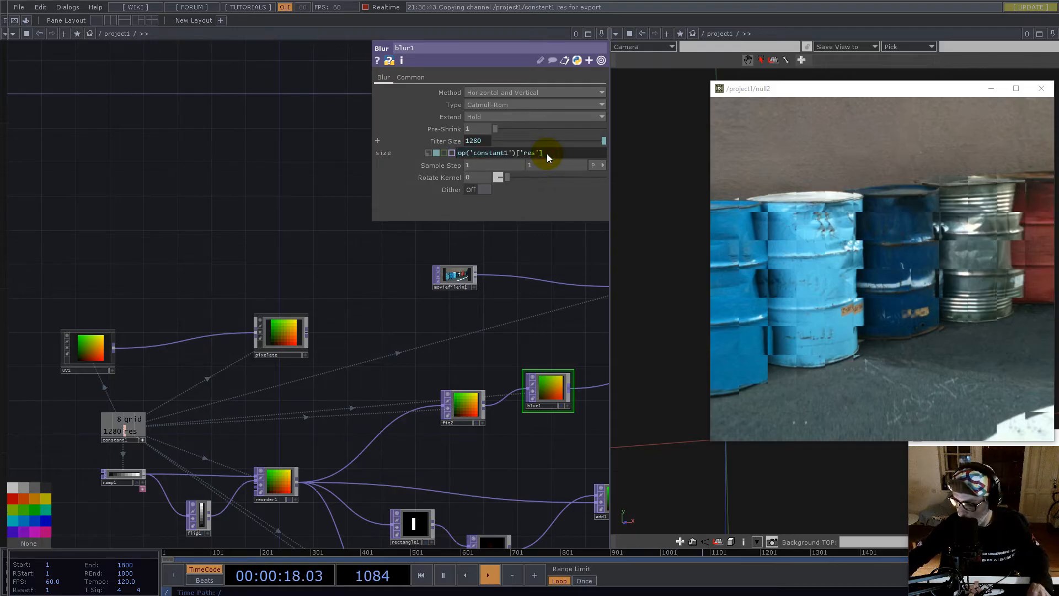
{"action": "type", "text": "/"}
{"action": "key", "text": "ctrl+v"}
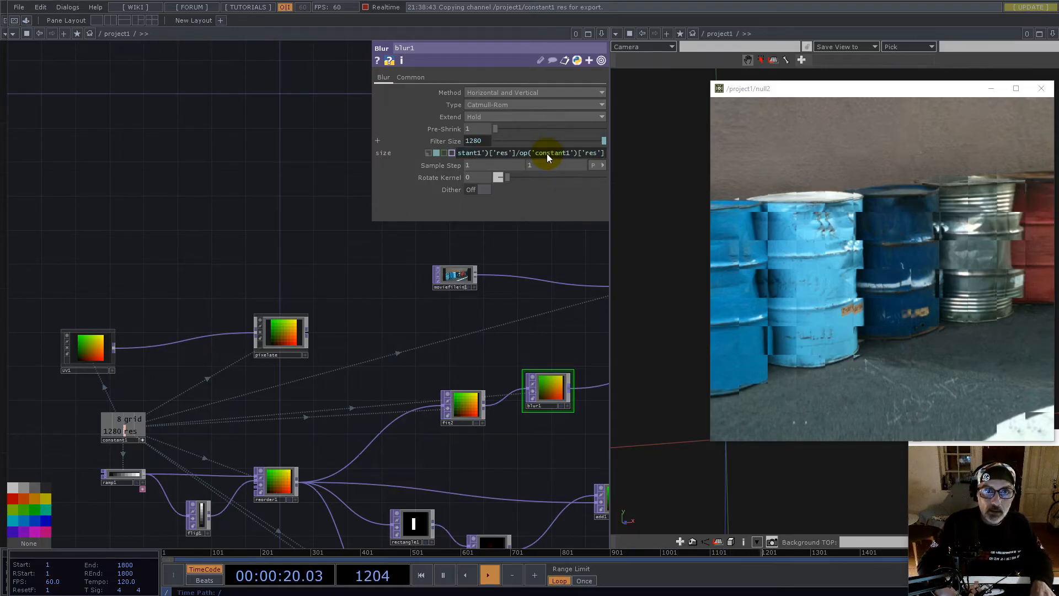
{"action": "key", "text": "Left"}
{"action": "key", "text": "Left"}
{"action": "key", "text": "shift+Left"}
{"action": "key", "text": "shift+Left"}
{"action": "key", "text": "shift+Left"}
{"action": "type", "text": "grid"}
{"action": "key", "text": "Return"}
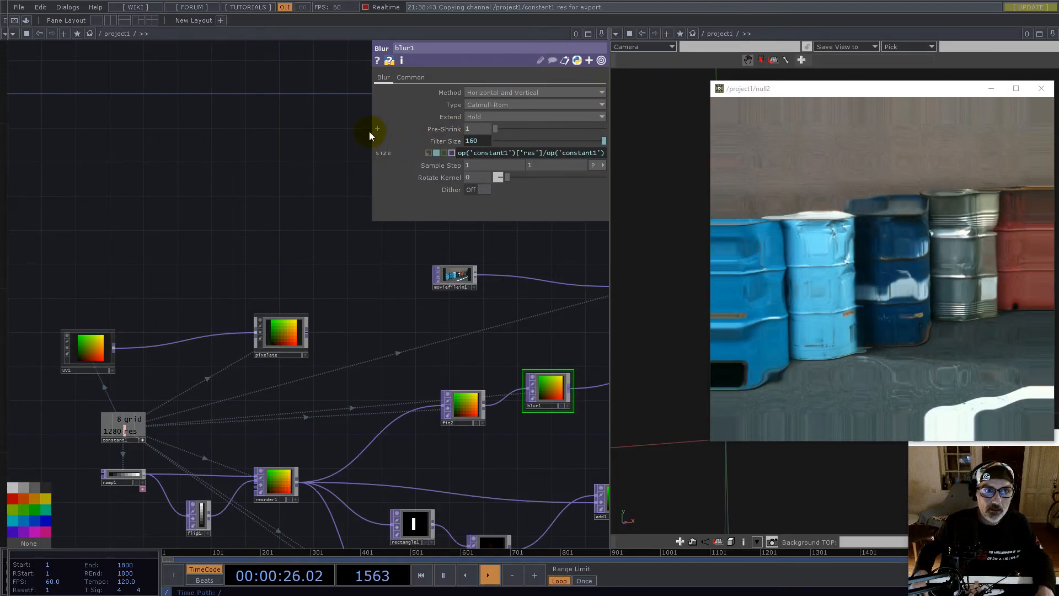
- Widen blur1's parameter window and append /2 to its Filter Size expression
{"action": "left_click_drag", "start_coordinate": [371, 132], "coordinate": [153, 140]}
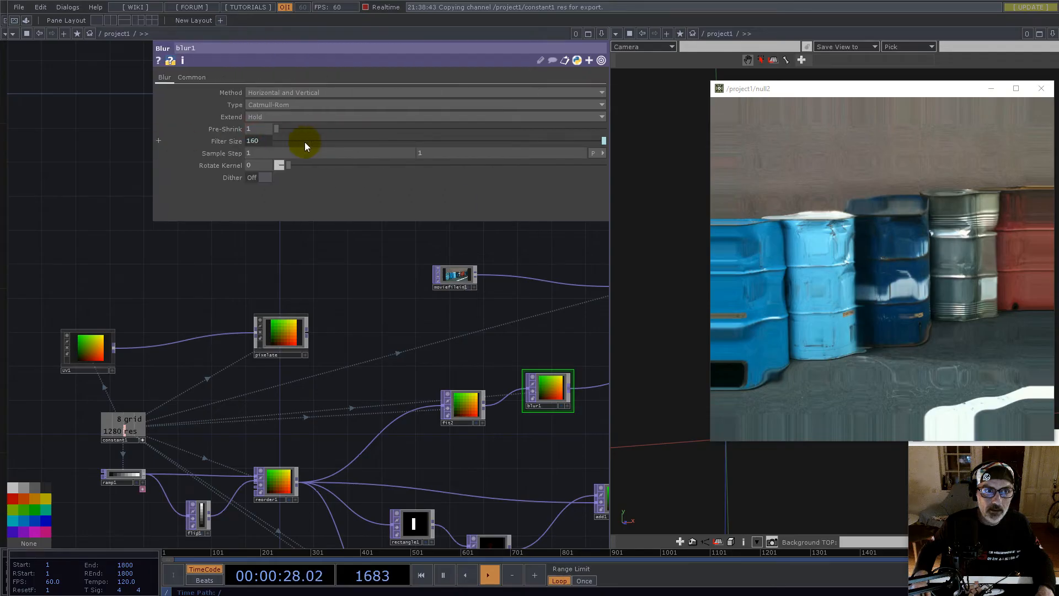
{"action": "left_click", "coordinate": [263, 141]}
{"action": "left_click", "coordinate": [419, 153]}
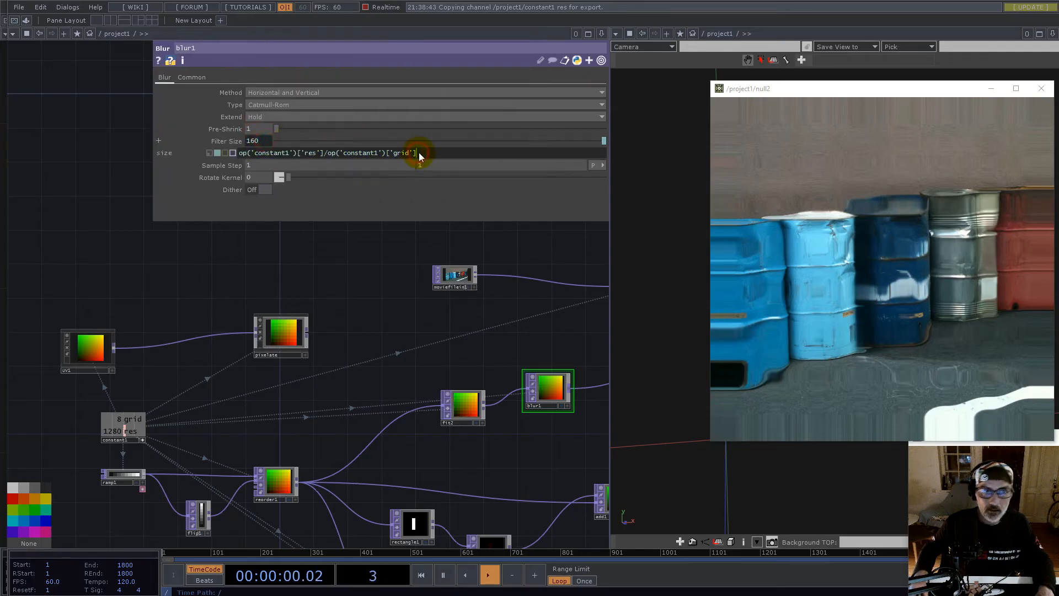
{"action": "key", "text": "Return"}
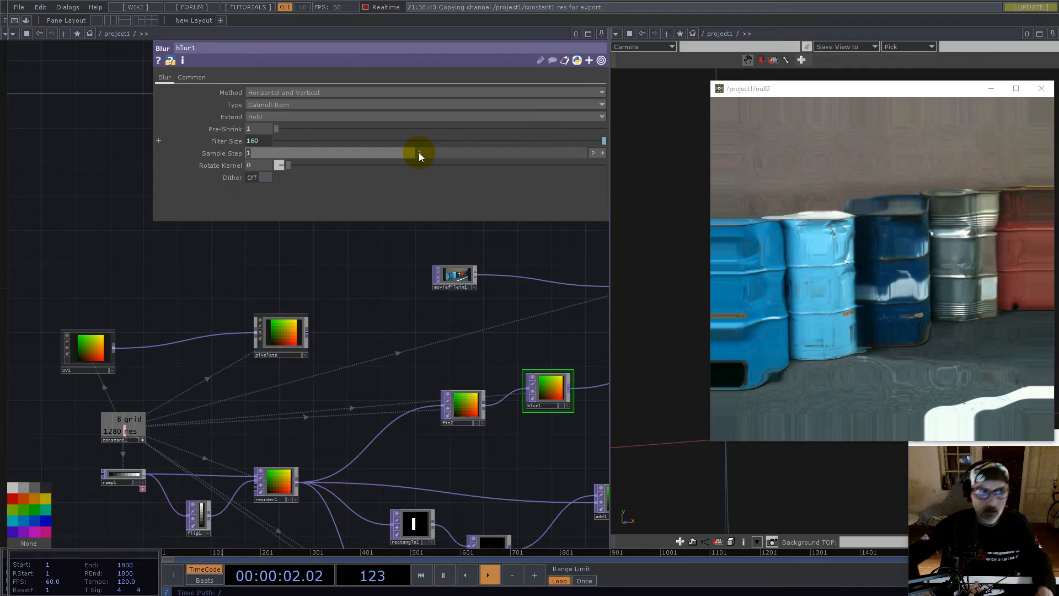
{"action": "left_click", "coordinate": [264, 141]}
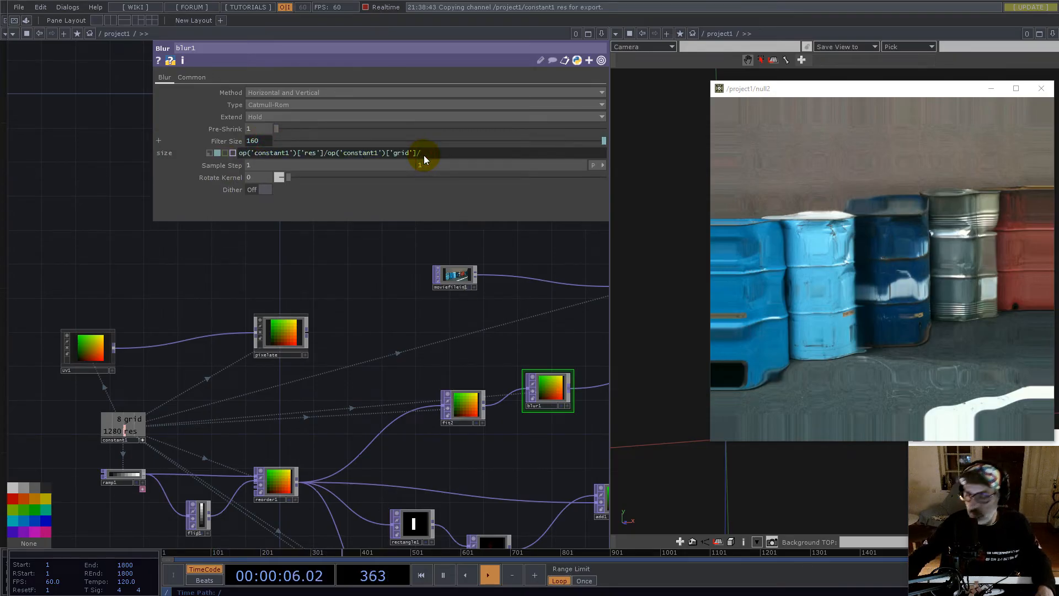
{"action": "type", "text": "/2"}
{"action": "key", "text": "Return"}
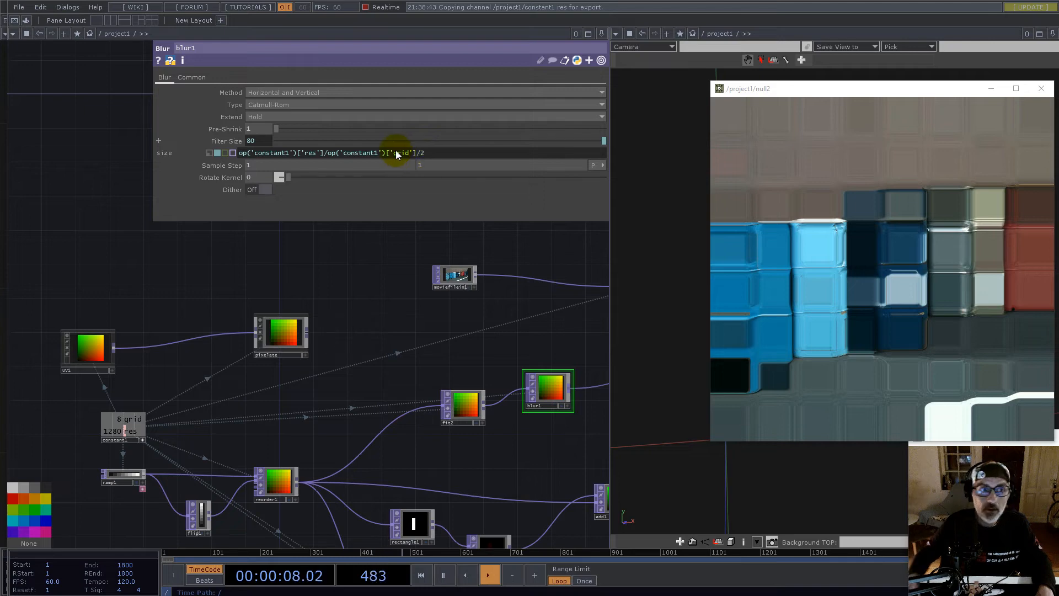
- Change the division by 2 at the end of blur1's Filter Size expression to a multiplication, giving *2
{"action": "left_click", "coordinate": [417, 153]}
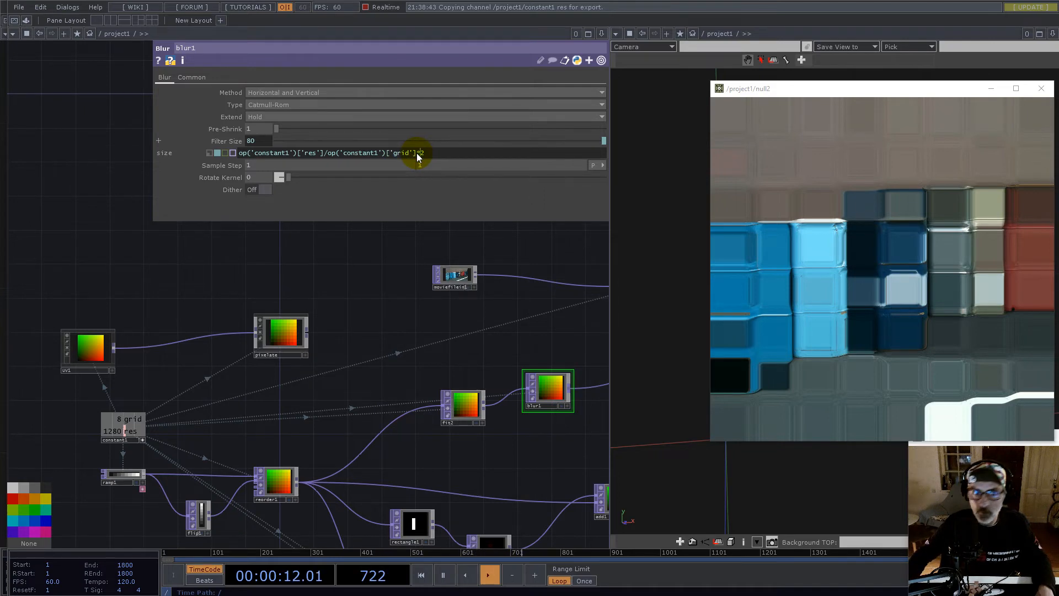
{"action": "type", "text": "*"}
{"action": "key", "text": "Return"}
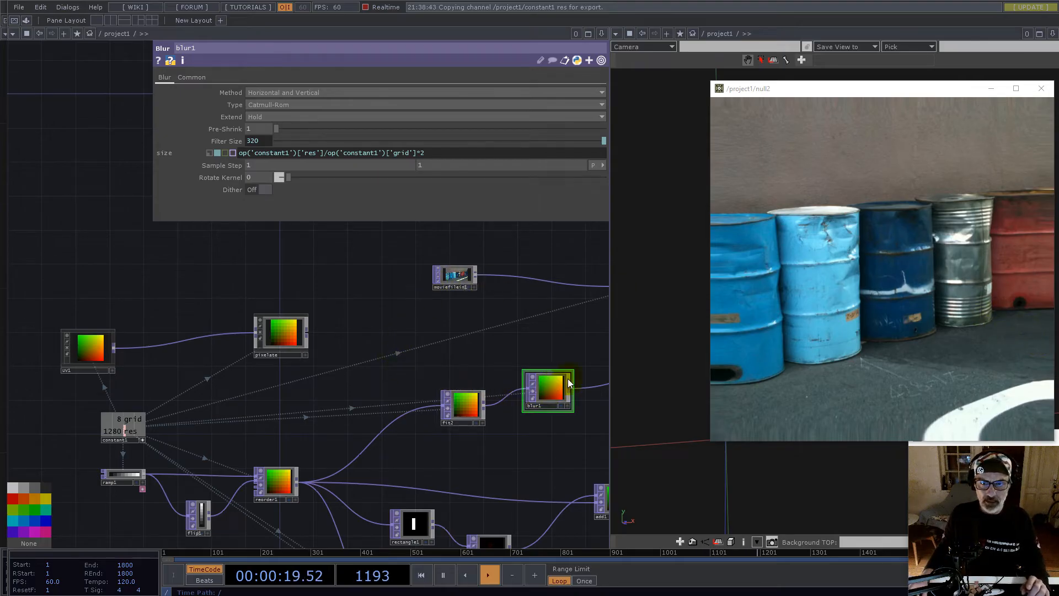
- Open blur1's output in its own viewer window and place it over the 3D view
{"action": "left_click_drag", "start_coordinate": [414, 324], "coordinate": [248, 367]}
{"action": "right_click", "coordinate": [320, 394]}
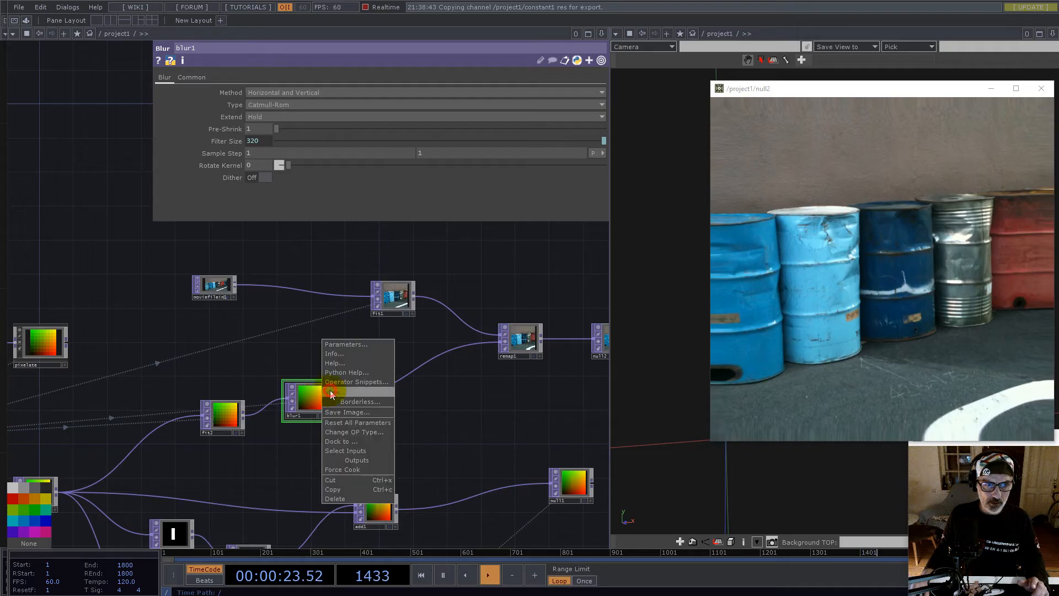
{"action": "left_click", "coordinate": [332, 394]}
{"action": "left_click_drag", "start_coordinate": [710, 26], "coordinate": [354, 374]}
{"action": "left_click_drag", "start_coordinate": [267, 383], "coordinate": [789, 172]}
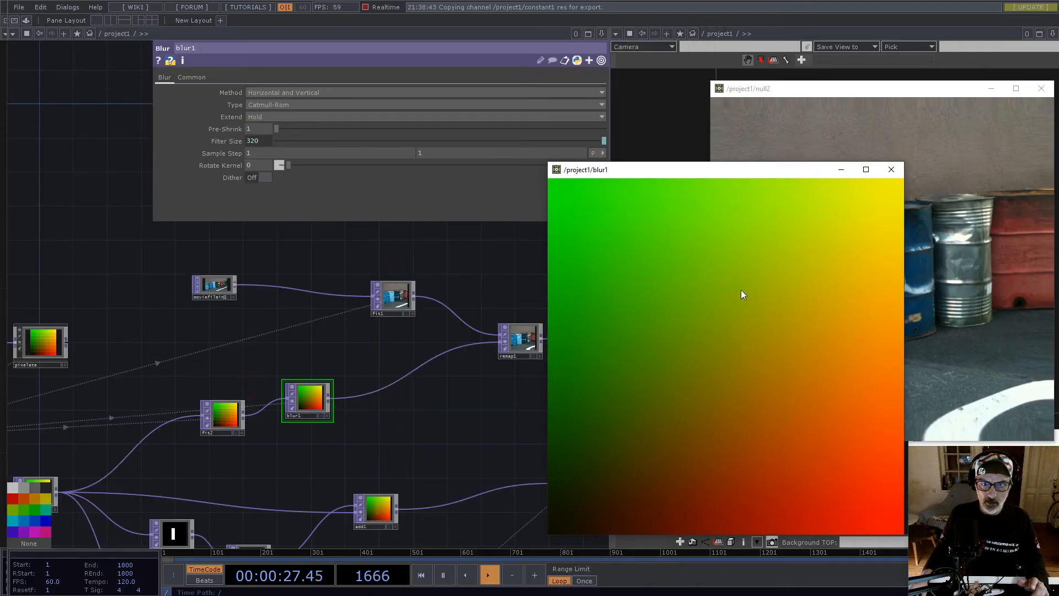
- Switch the separate blur1 viewer to show its pixels as points in 3D and shift the window beside the network
{"action": "right_click", "coordinate": [741, 294]}
{"action": "left_click", "coordinate": [777, 372]}
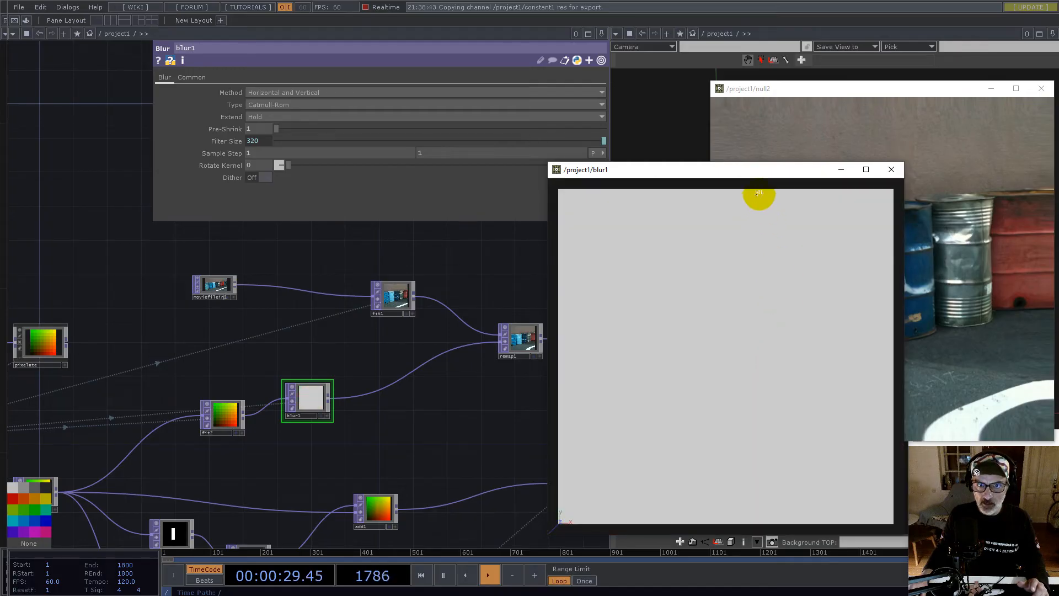
{"action": "left_click_drag", "start_coordinate": [762, 172], "coordinate": [885, 134]}
- Switch blur1's Filter Size to its constant value, lower it to 1, and examine the point grid in perspective
{"action": "left_click", "coordinate": [312, 399]}
{"action": "left_click", "coordinate": [223, 142]}
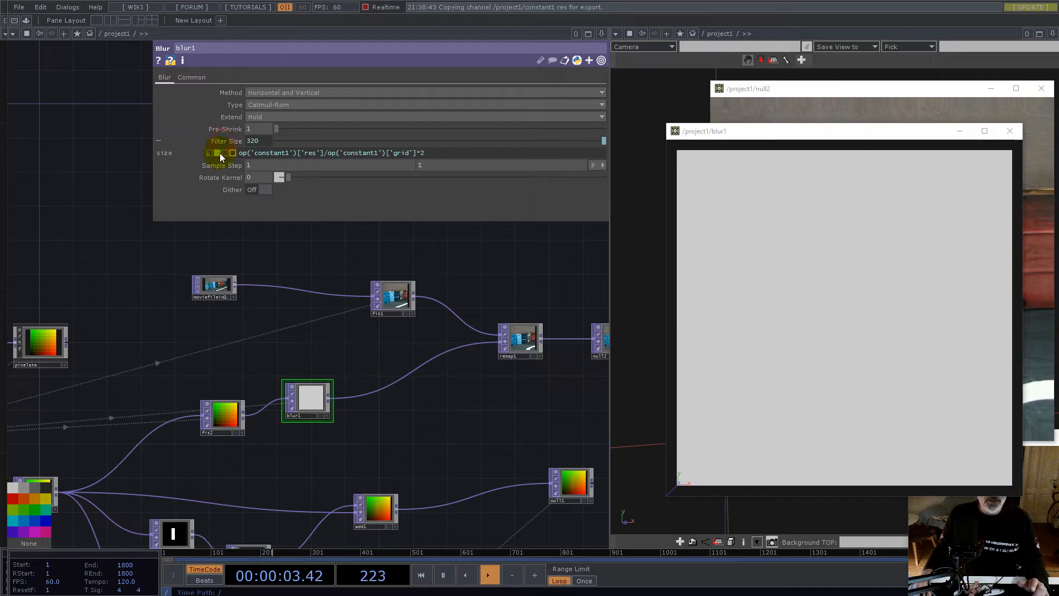
{"action": "left_click", "coordinate": [209, 153]}
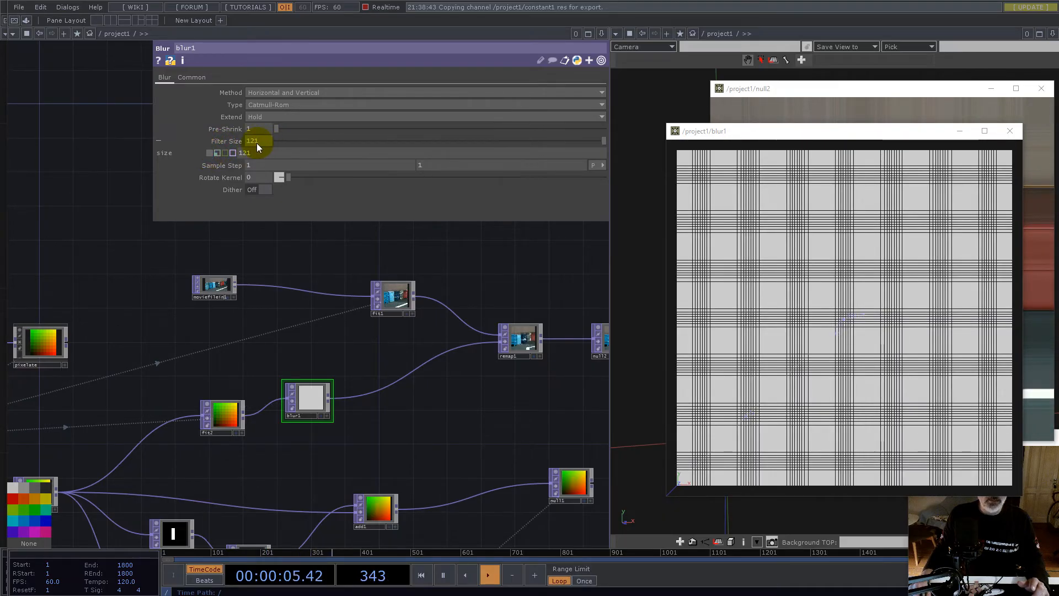
{"action": "left_click_drag", "start_coordinate": [289, 141], "coordinate": [244, 141]}
{"action": "middle_click_drag", "start_coordinate": [747, 279], "coordinate": [778, 333]}
{"action": "left_click_drag", "start_coordinate": [817, 345], "coordinate": [830, 317]}
{"action": "left_click_drag", "start_coordinate": [276, 139], "coordinate": [279, 140]}
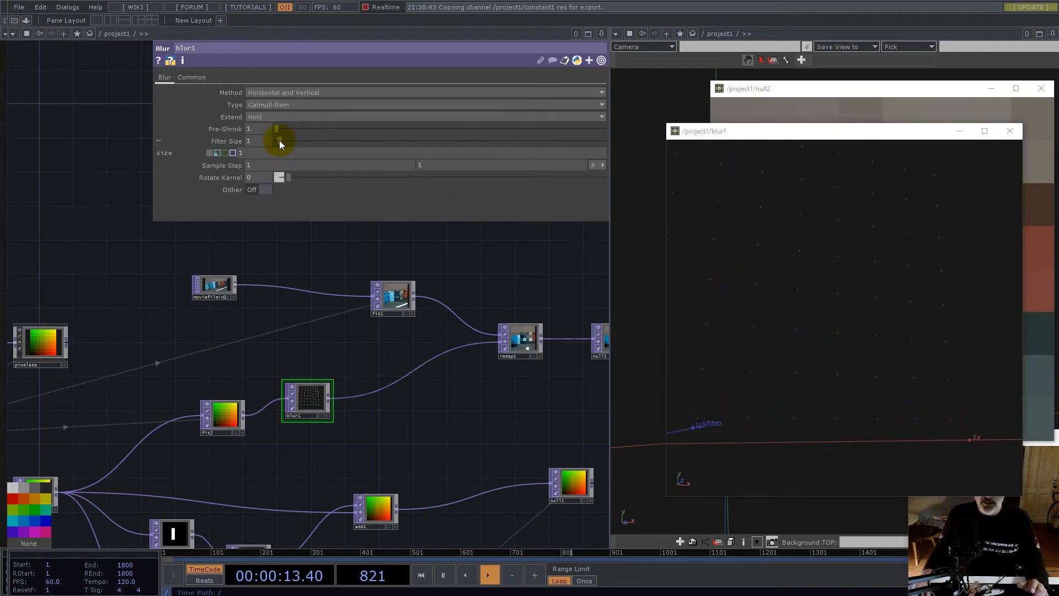
- Raise blur1's Filter Size gradually through 7 to 32 while examining how the points spread between grid positions
{"action": "middle_click_drag", "start_coordinate": [250, 142], "coordinate": [376, 142]}
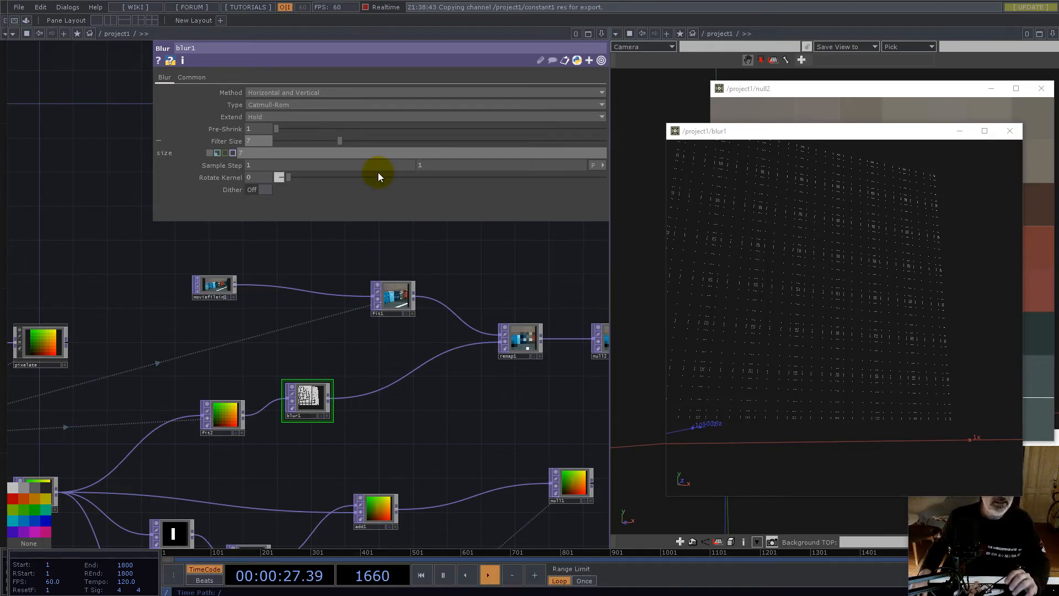
{"action": "left_click_drag", "start_coordinate": [339, 141], "coordinate": [812, 312]}
{"action": "middle_click_drag", "start_coordinate": [812, 312], "coordinate": [897, 307]}
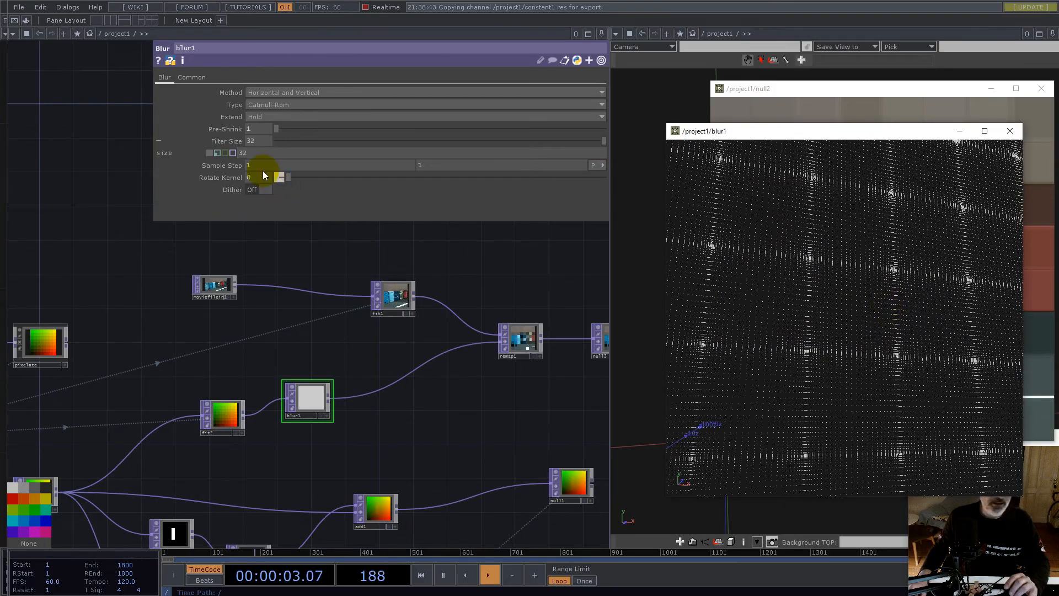
- Return blur1's Filter Size to its res/grid*2 expression and move the point viewer away from null2's output
{"action": "left_click", "coordinate": [217, 153]}
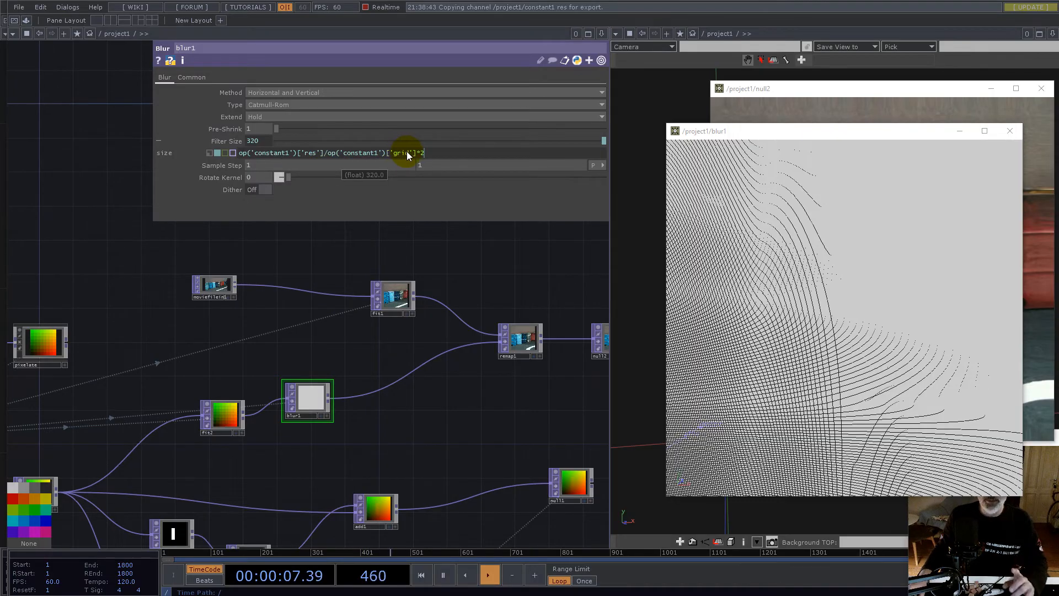
{"action": "middle_click_drag", "start_coordinate": [872, 309], "coordinate": [711, 330]}
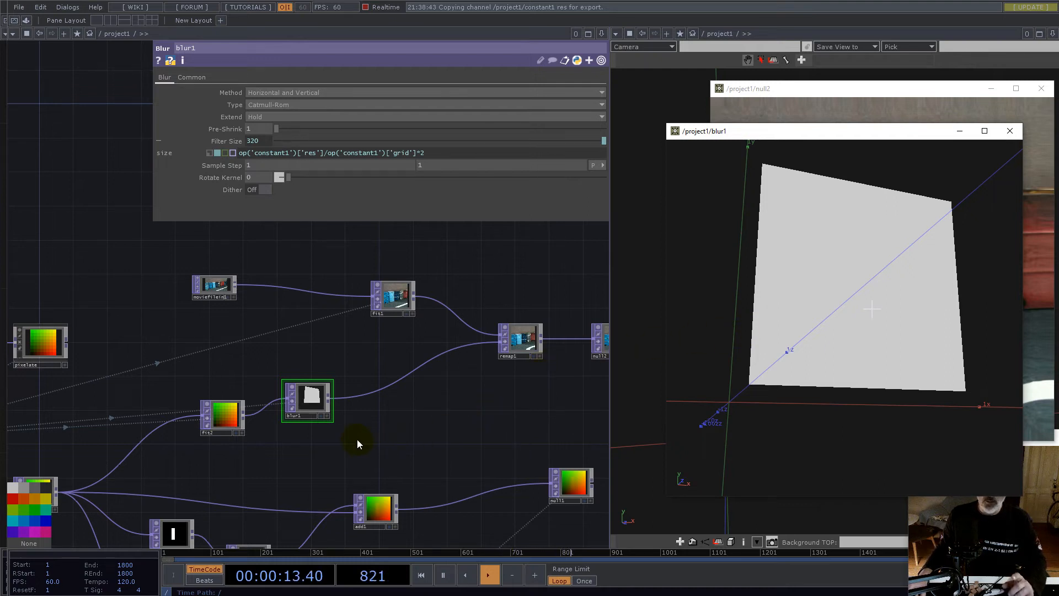
{"action": "left_click_drag", "start_coordinate": [728, 135], "coordinate": [260, 23]}
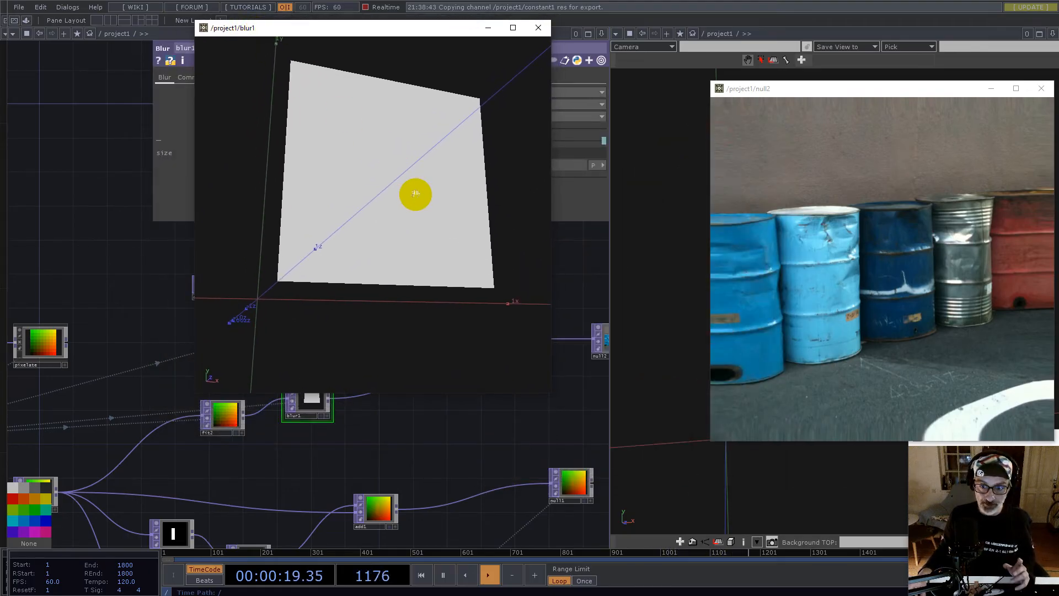
- Examine fit2's stepped gradient closely, looking at the individual cells along its lower edge
{"action": "left_click_drag", "start_coordinate": [270, 457], "coordinate": [382, 465]}
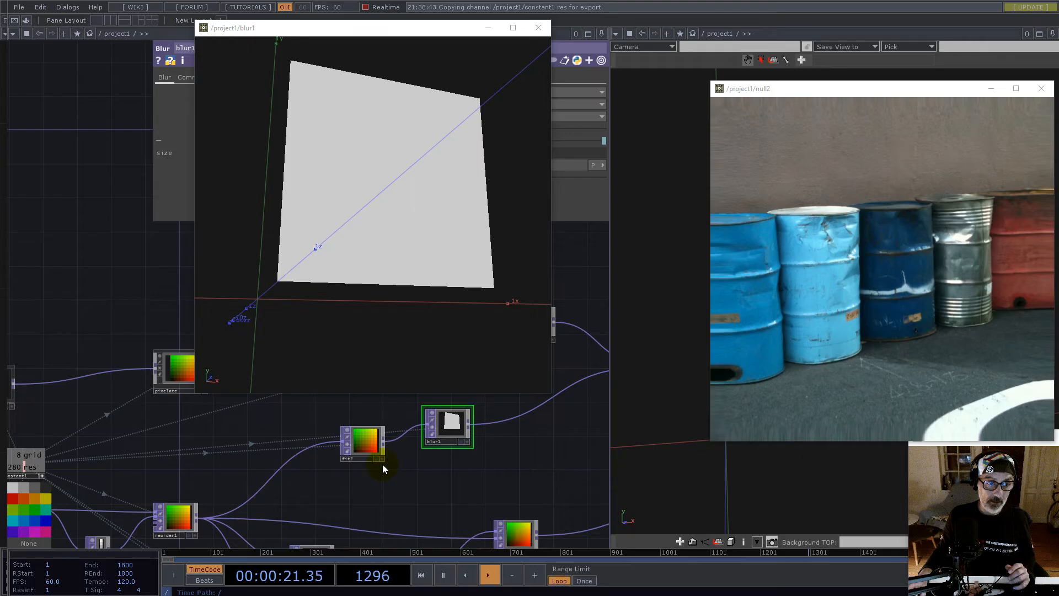
{"action": "scroll", "coordinate": [383, 465], "scroll_direction": "up", "scroll_amount": 10}
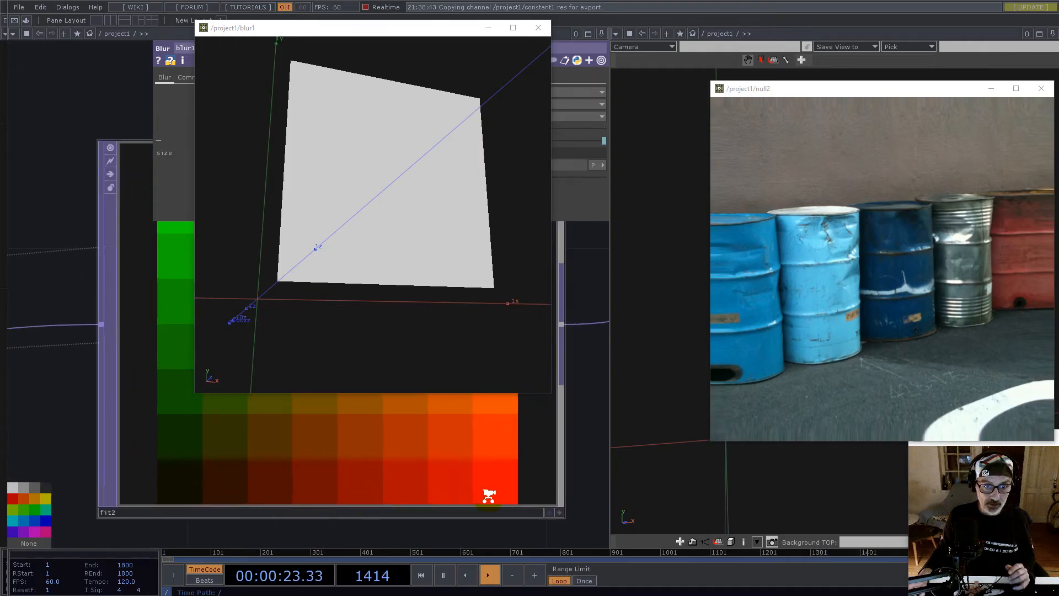
{"action": "scroll", "coordinate": [489, 495], "scroll_direction": "up", "scroll_amount": 3}
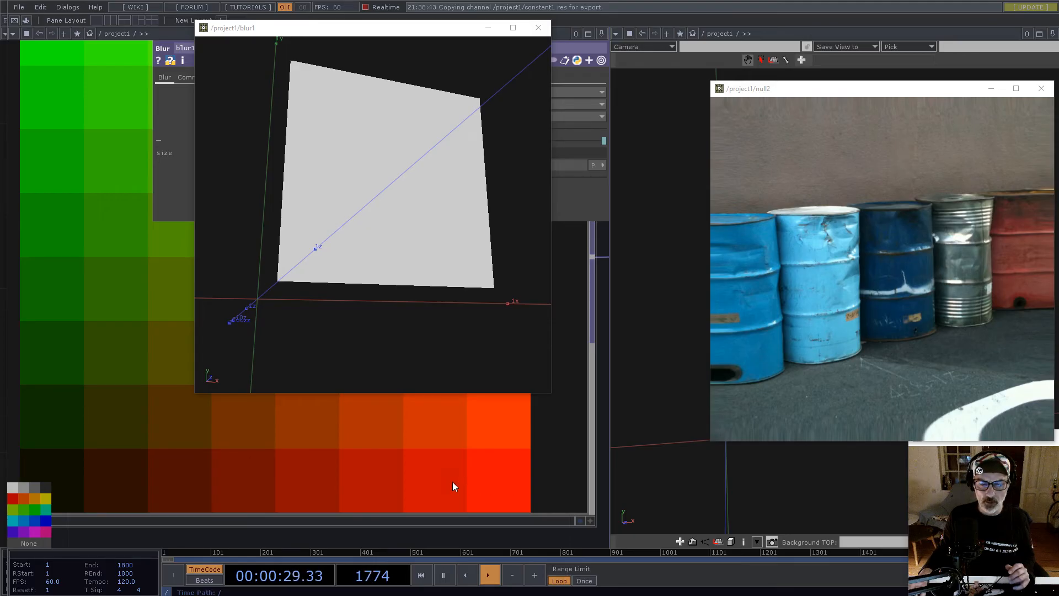
{"action": "left_click", "coordinate": [500, 483]}
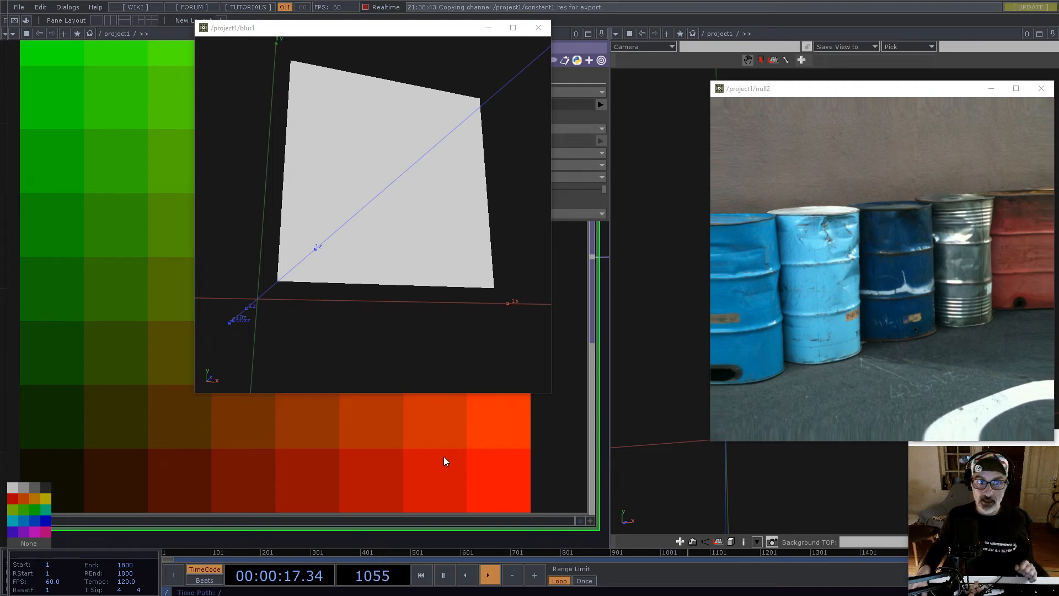
{"action": "scroll", "coordinate": [359, 462], "scroll_direction": "down", "scroll_amount": 5}
{"action": "scroll", "coordinate": [359, 467], "scroll_direction": "down", "scroll_amount": 5}
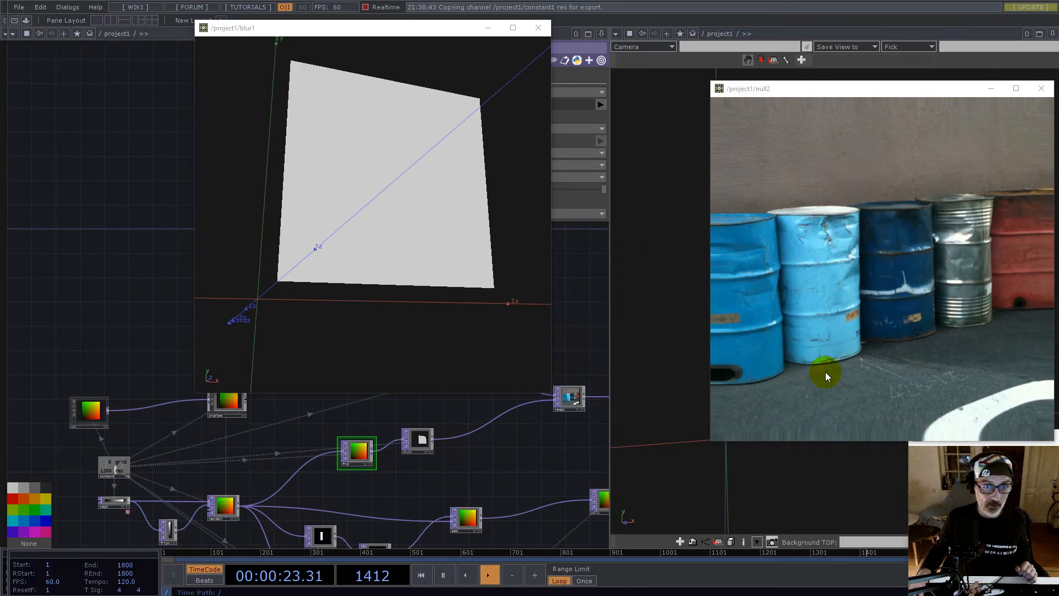
- Wire uv1's output into remap1's UV input in place of blur1
{"action": "left_click_drag", "start_coordinate": [230, 438], "coordinate": [139, 442]}
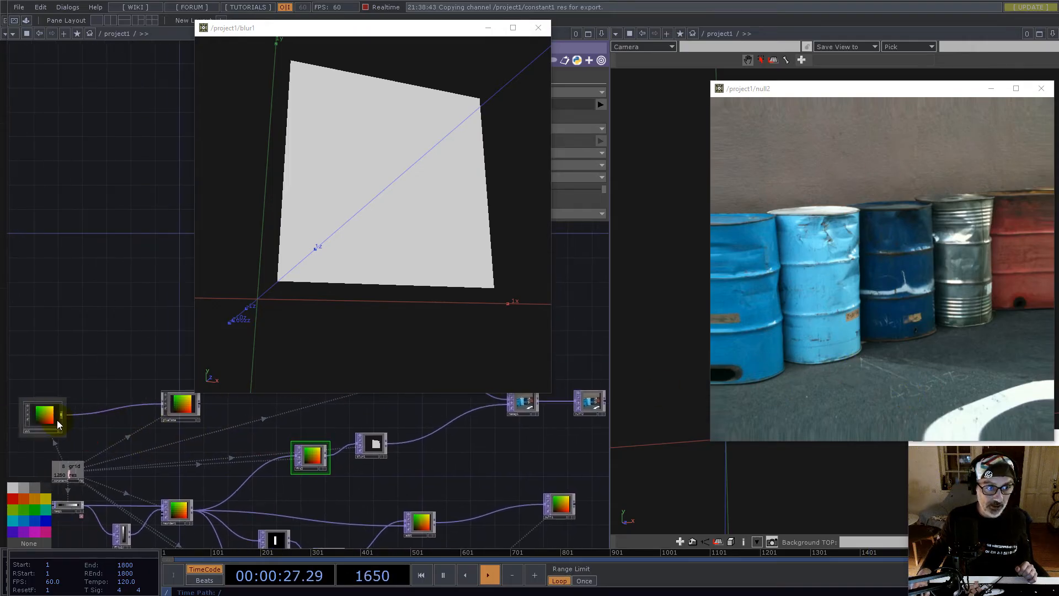
{"action": "left_click_drag", "start_coordinate": [62, 415], "coordinate": [403, 454]}
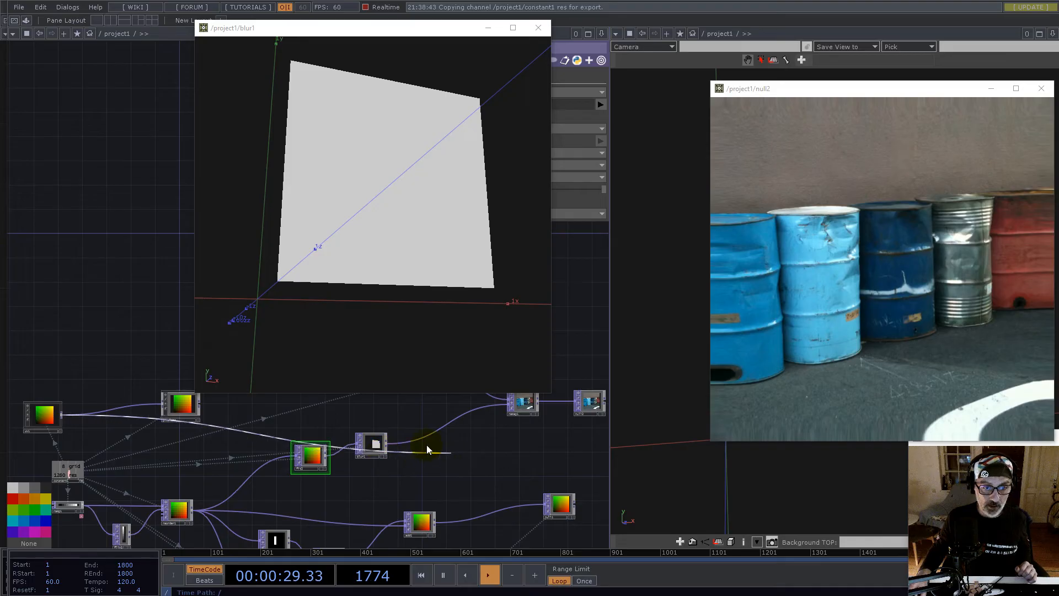
{"action": "scroll", "coordinate": [423, 445], "scroll_direction": "up", "scroll_amount": 3}
{"action": "left_click", "coordinate": [353, 442]}
{"action": "left_click", "coordinate": [397, 442]}
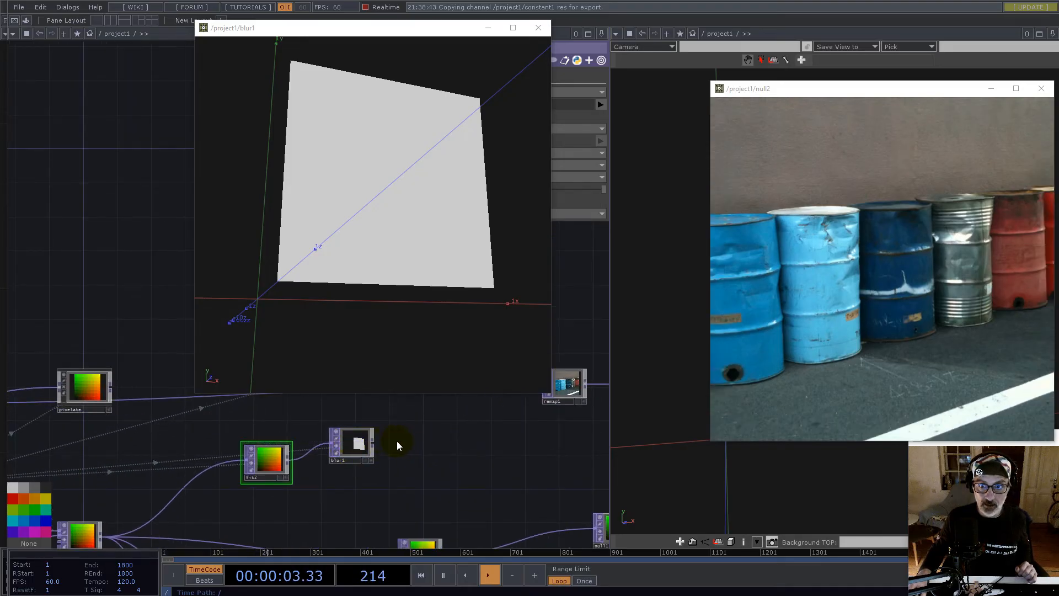
- Move blur1 closer to fit2 and make its node viewer active
{"action": "left_click", "coordinate": [346, 447]}
{"action": "left_click_drag", "start_coordinate": [345, 453], "coordinate": [333, 458]}
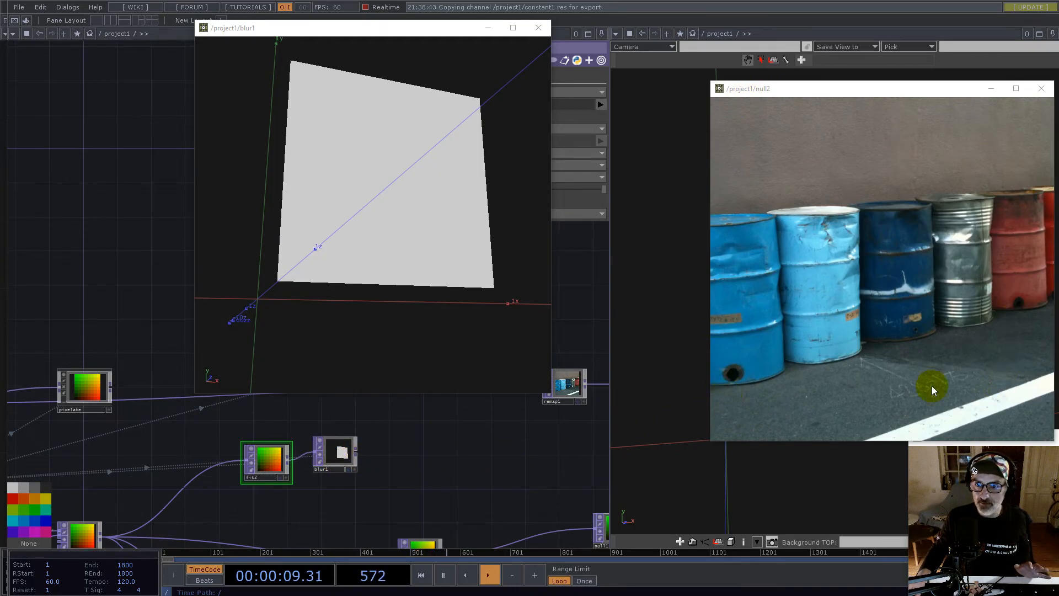
{"action": "left_click", "coordinate": [355, 469]}
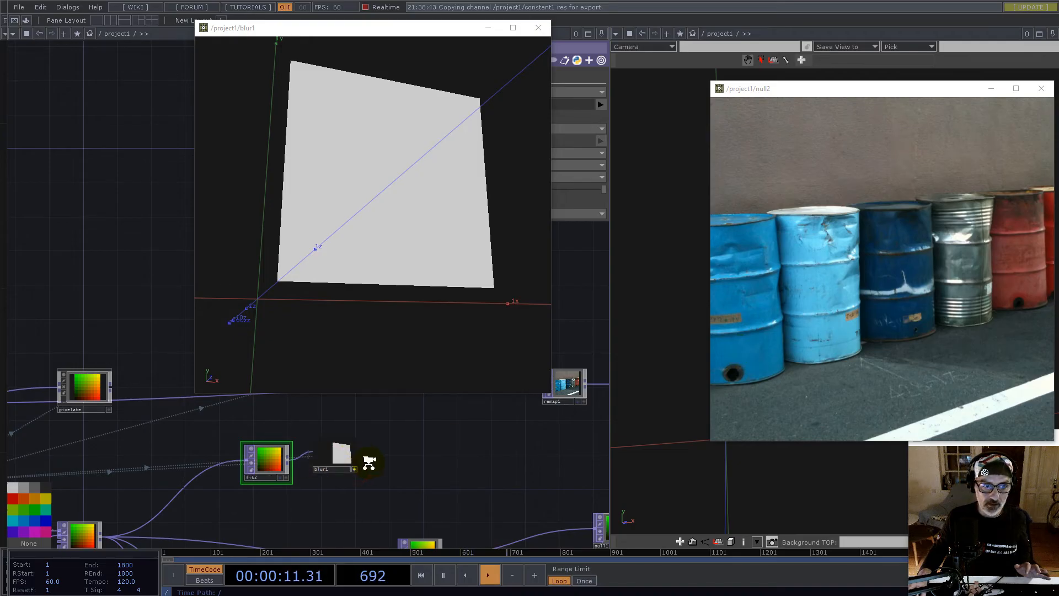
- Switch blur1's viewer from the point display back to its gradient image and deactivate the node viewer
{"action": "scroll", "coordinate": [384, 463], "scroll_direction": "up", "scroll_amount": 5}
{"action": "right_click", "coordinate": [257, 443]}
{"action": "left_click", "coordinate": [285, 557]}
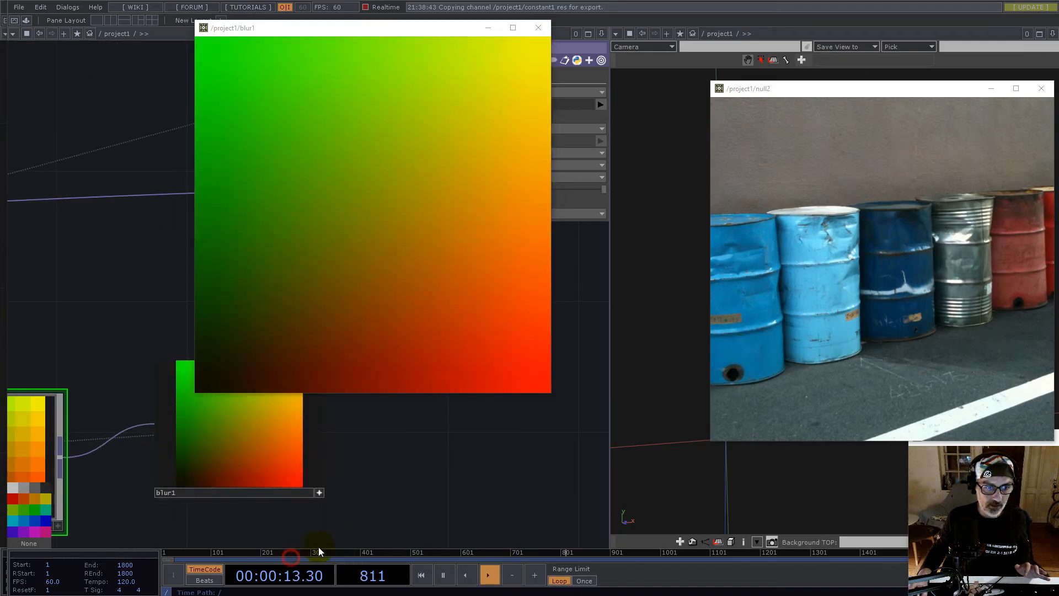
{"action": "scroll", "coordinate": [397, 482], "scroll_direction": "down", "scroll_amount": 5}
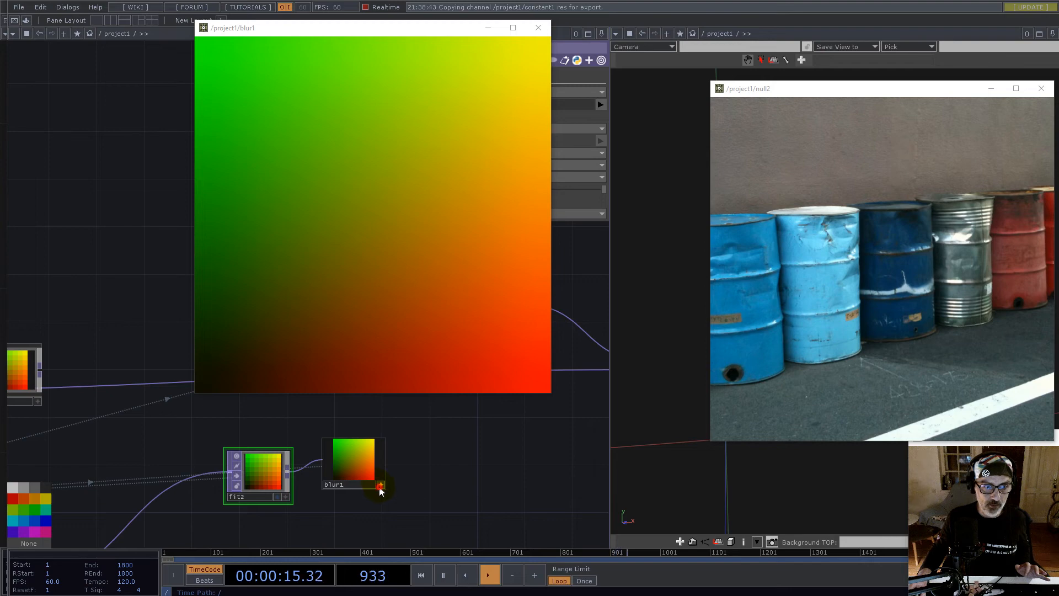
{"action": "scroll", "coordinate": [437, 489], "scroll_direction": "down", "scroll_amount": 3}
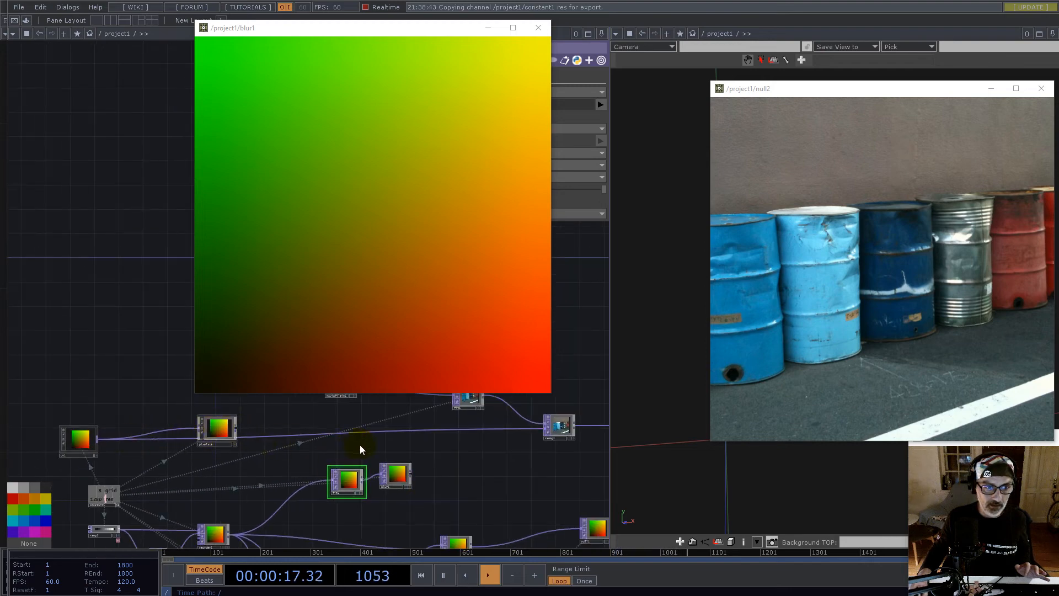
- Wire blur1's output into remap1's UV input
{"action": "left_click", "coordinate": [410, 473]}
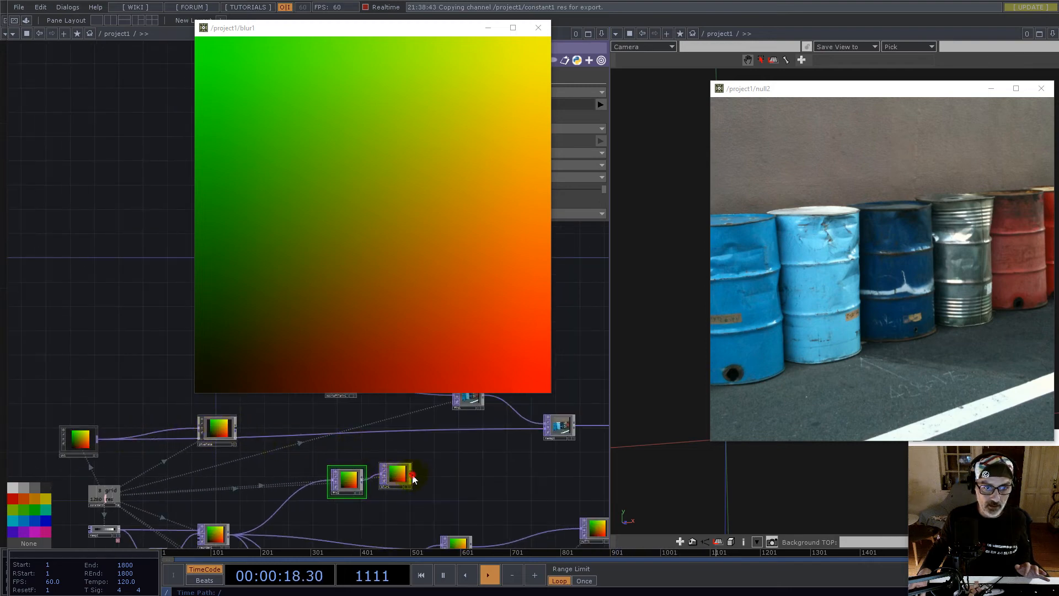
{"action": "left_click", "coordinate": [474, 430]}
{"action": "scroll", "coordinate": [342, 476], "scroll_direction": "up", "scroll_amount": 2}
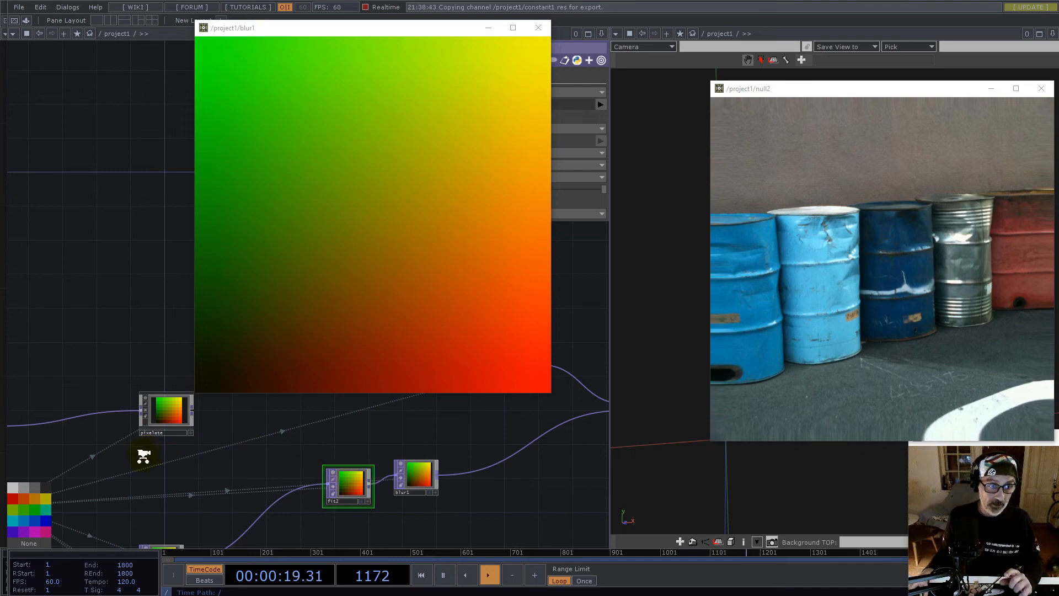
- Examine the pixelate node's stepped gradient and fit1's barrel image up close
{"action": "scroll", "coordinate": [144, 450], "scroll_direction": "up", "scroll_amount": 3}
{"action": "scroll", "coordinate": [329, 486], "scroll_direction": "down", "scroll_amount": 5}
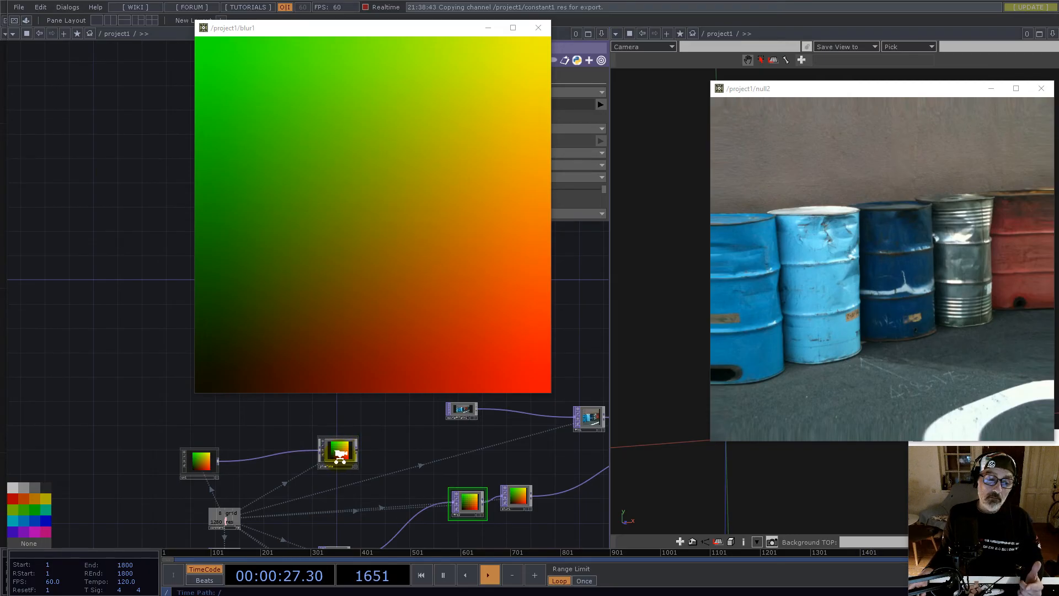
{"action": "scroll", "coordinate": [342, 458], "scroll_direction": "up", "scroll_amount": 5}
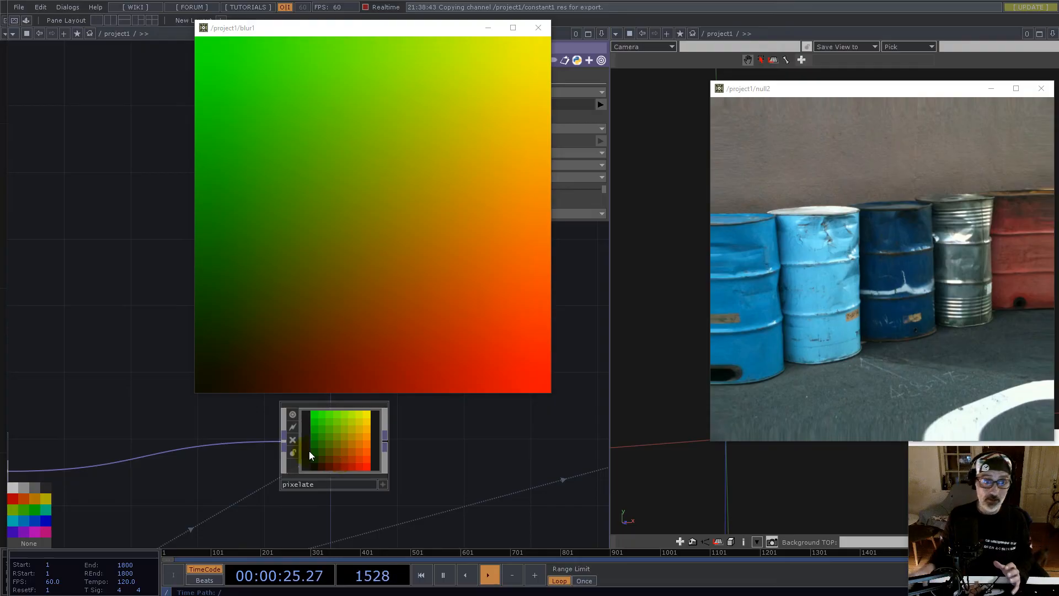
{"action": "scroll", "coordinate": [380, 511], "scroll_direction": "down", "scroll_amount": 5}
{"action": "scroll", "coordinate": [394, 516], "scroll_direction": "up", "scroll_amount": 8}
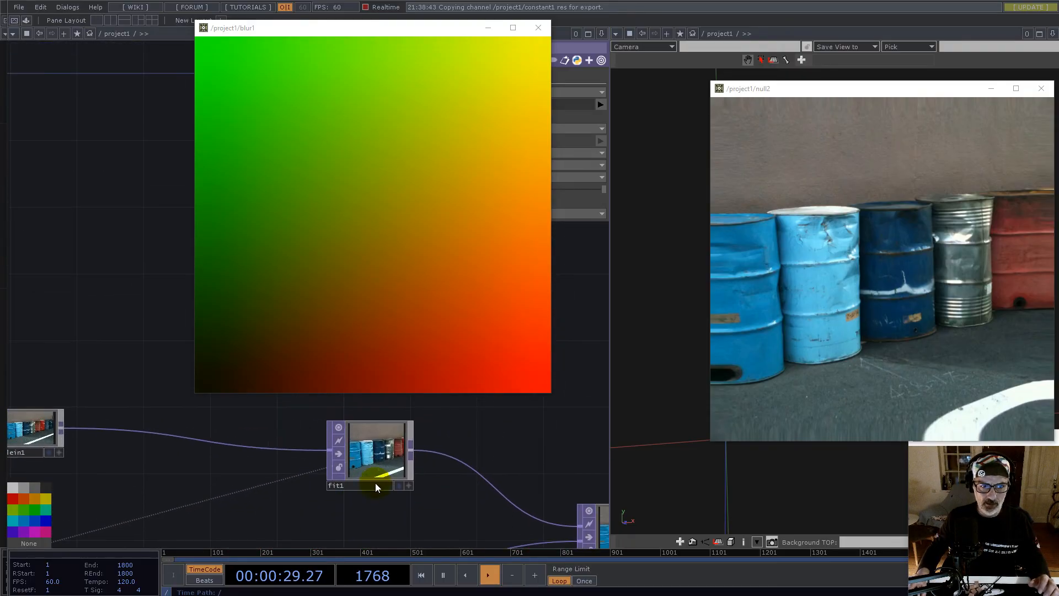
{"action": "scroll", "coordinate": [380, 441], "scroll_direction": "up", "scroll_amount": 4}
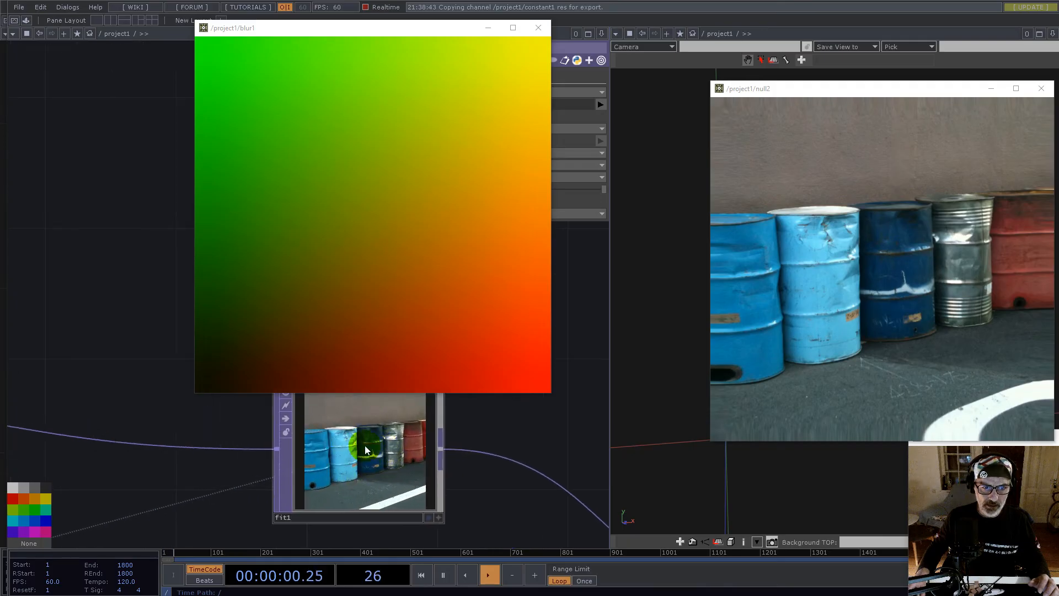
- Close blur1's floating viewer and display fit2's pixels as points in its active node viewer
{"action": "left_click", "coordinate": [543, 29]}
{"action": "scroll", "coordinate": [307, 313], "scroll_direction": "down", "scroll_amount": 5}
{"action": "left_click_drag", "start_coordinate": [266, 469], "coordinate": [405, 368]}
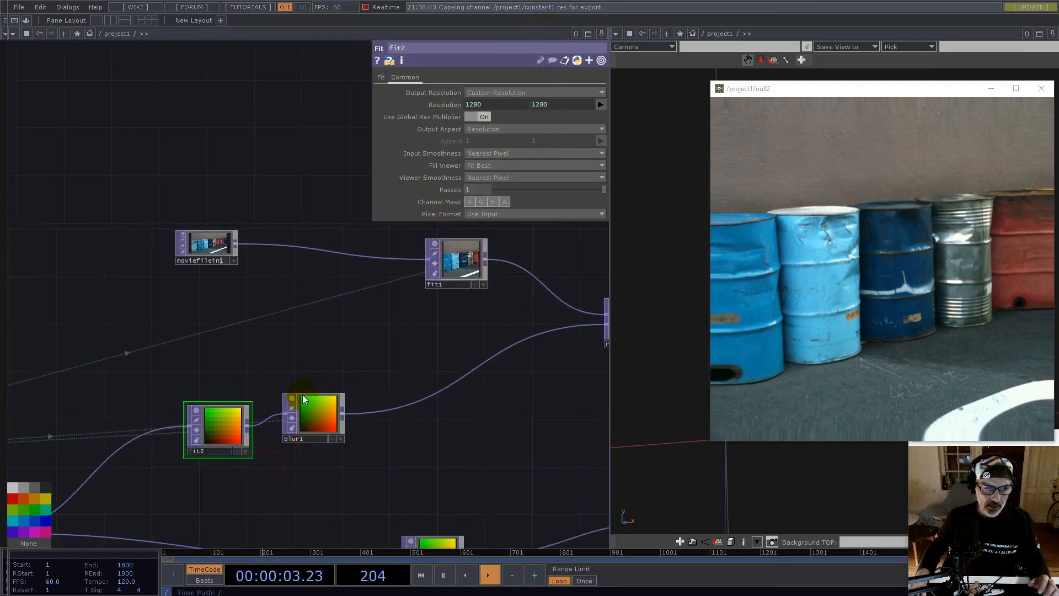
{"action": "scroll", "coordinate": [303, 399], "scroll_direction": "up", "scroll_amount": 5}
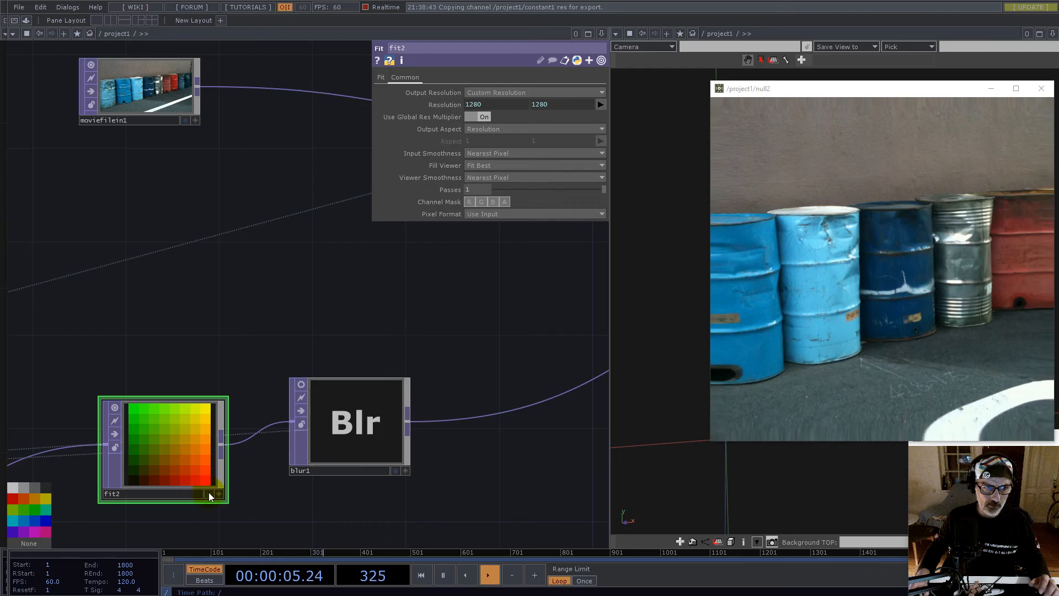
{"action": "left_click", "coordinate": [219, 494]}
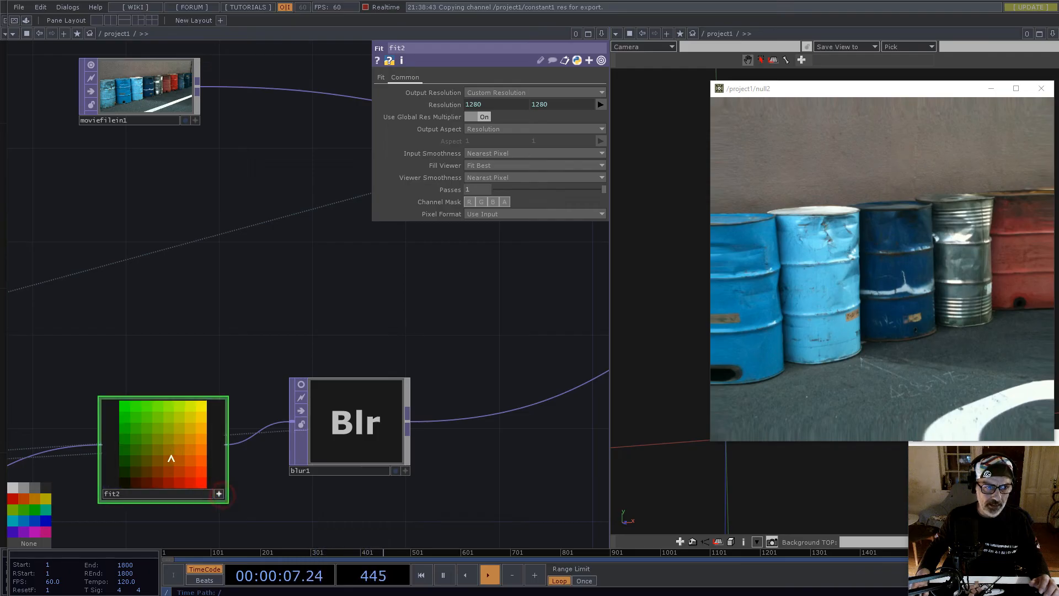
{"action": "right_click", "coordinate": [174, 461]}
{"action": "left_click", "coordinate": [200, 528]}
{"action": "scroll", "coordinate": [160, 450], "scroll_direction": "down", "scroll_amount": 3}
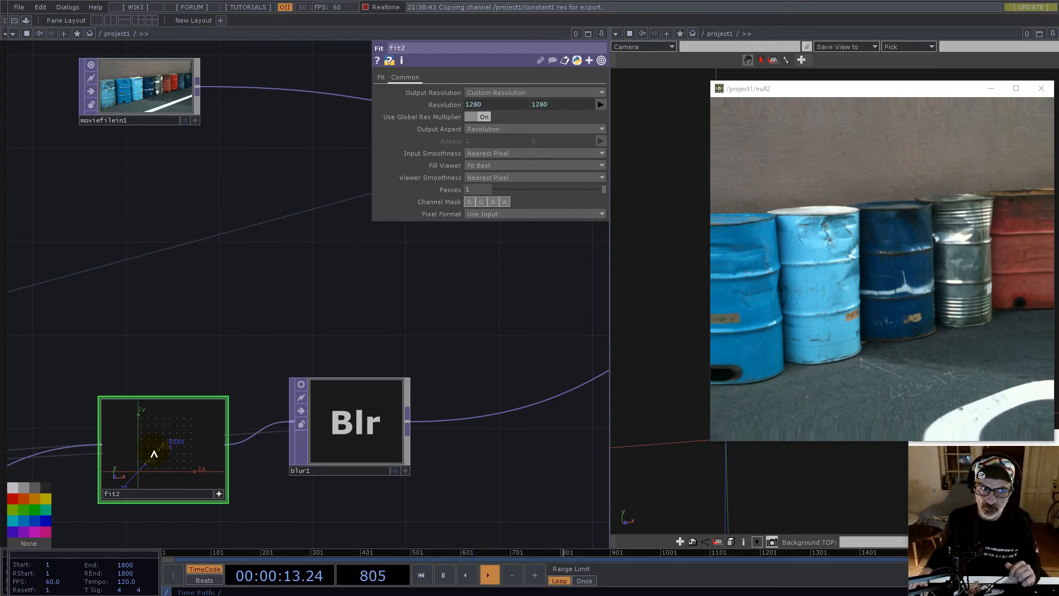
- Add a Blur TOP on a separate branch from fit1's output, placed above remap1
{"action": "left_click_drag", "start_coordinate": [265, 167], "coordinate": [212, 347]}
{"action": "left_click_drag", "start_coordinate": [365, 401], "coordinate": [77, 464]}
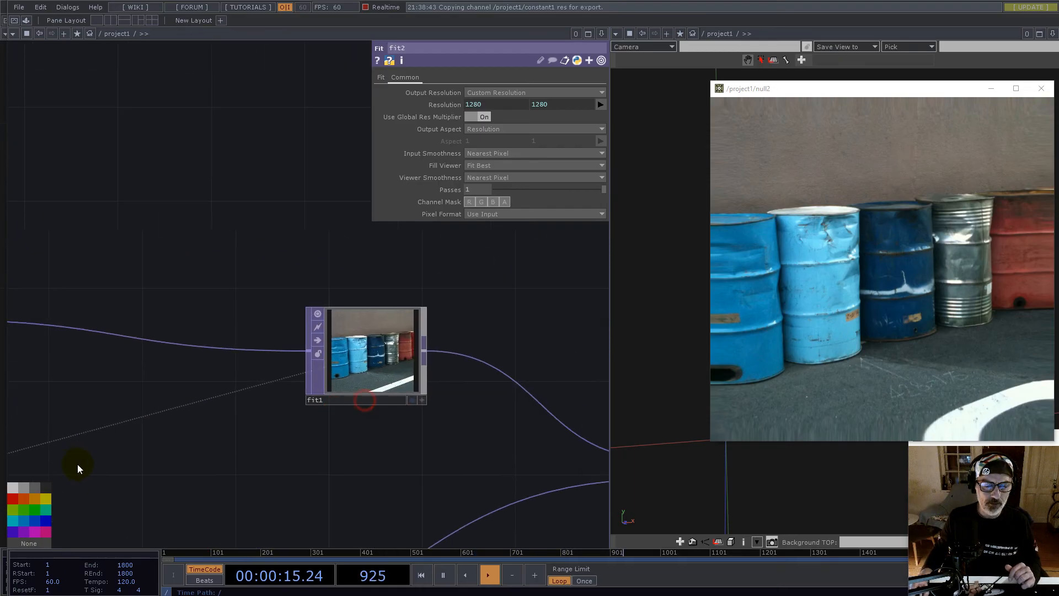
{"action": "right_click", "coordinate": [333, 373]}
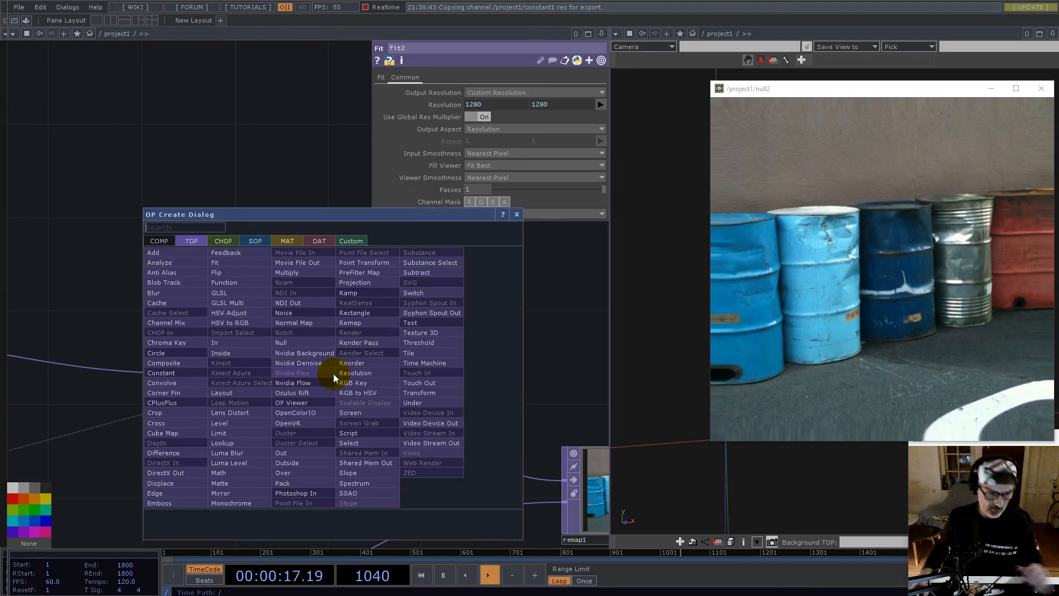
{"action": "type", "text": "blu"}
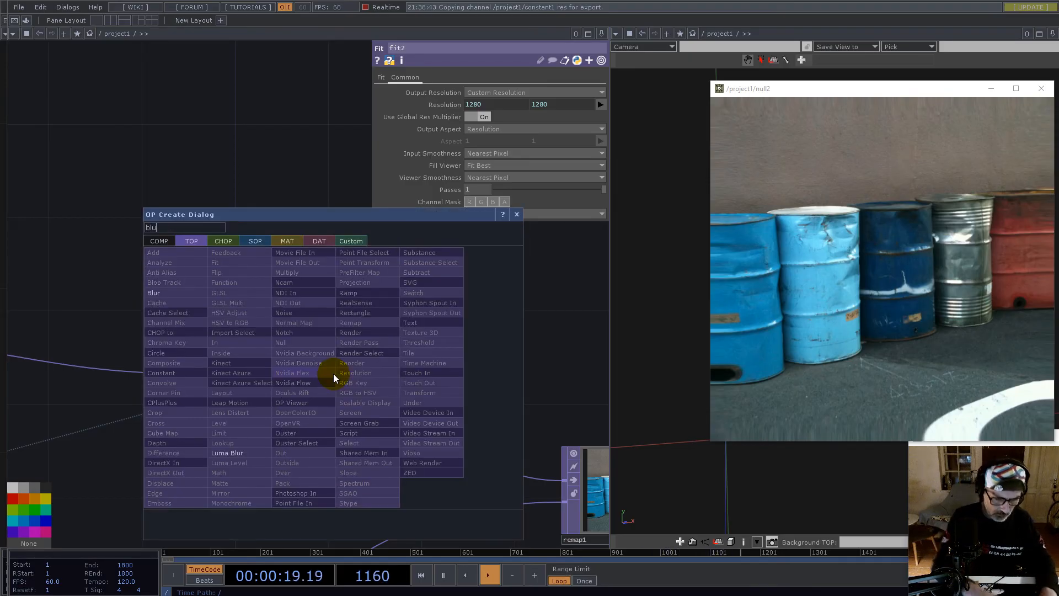
{"action": "left_click", "coordinate": [166, 292]}
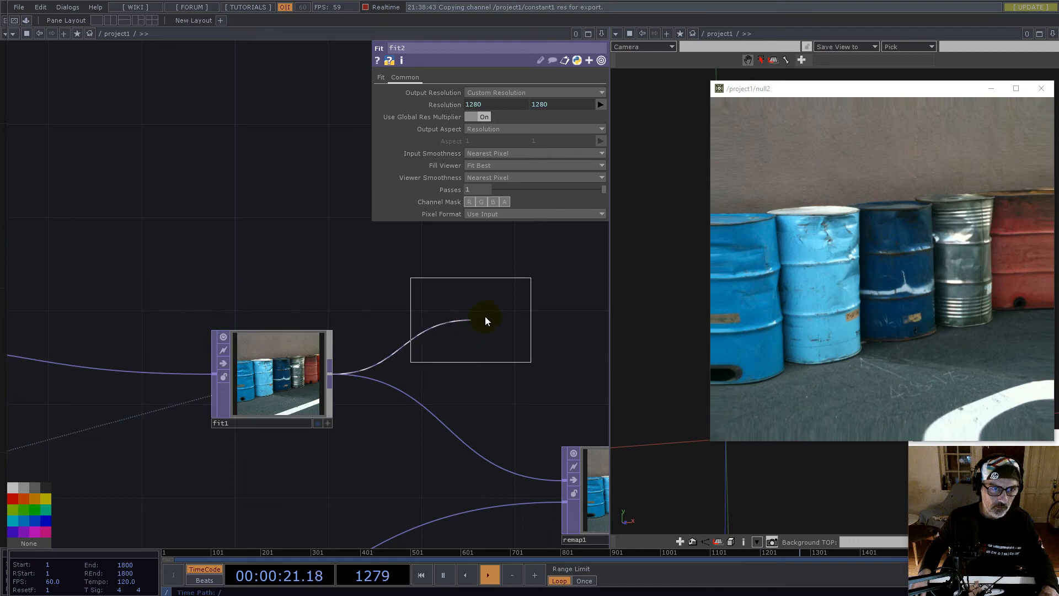
{"action": "left_click", "coordinate": [485, 337]}
- Make blur2's node viewer active and display its image as points
{"action": "left_click", "coordinate": [419, 407]}
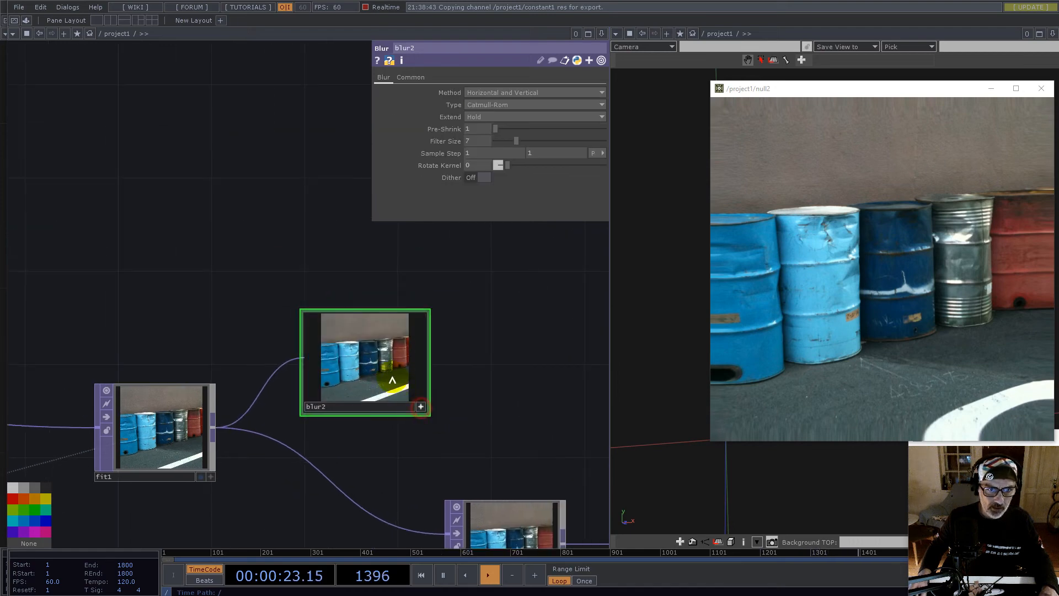
{"action": "right_click", "coordinate": [389, 384]}
{"action": "left_click", "coordinate": [408, 445]}
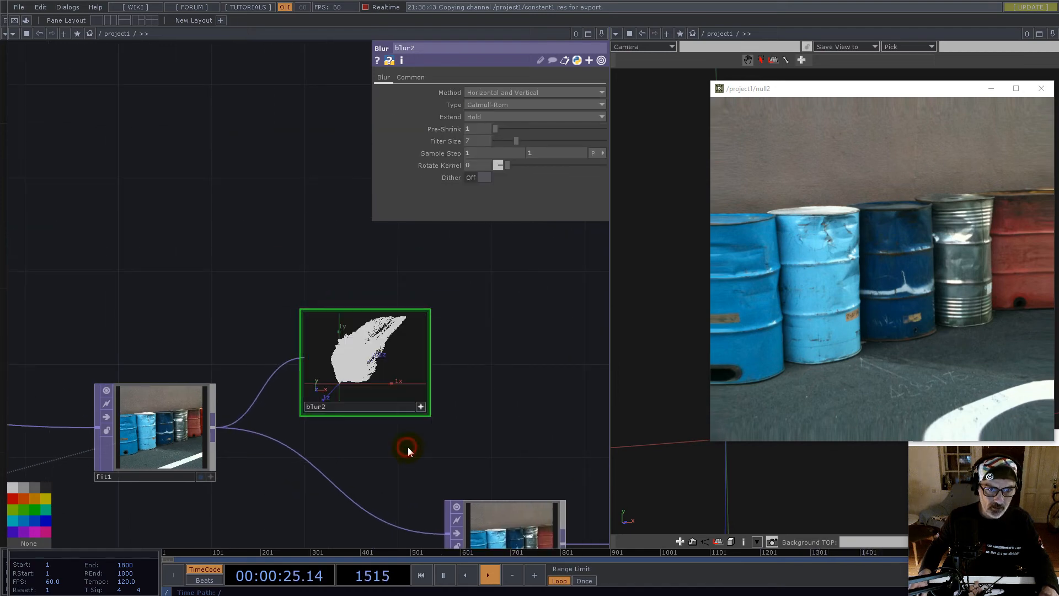
{"action": "scroll", "coordinate": [333, 281], "scroll_direction": "up", "scroll_amount": 5}
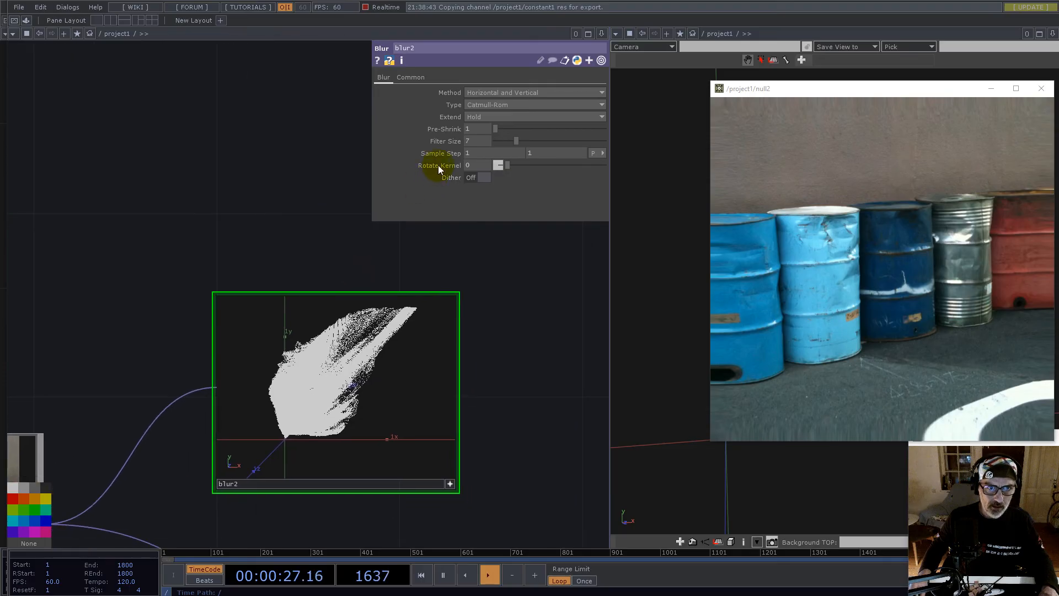
- Set blur2's Filter Size to 112 and open its point view in a floating window
{"action": "scroll", "coordinate": [283, 208], "scroll_direction": "down", "scroll_amount": 5}
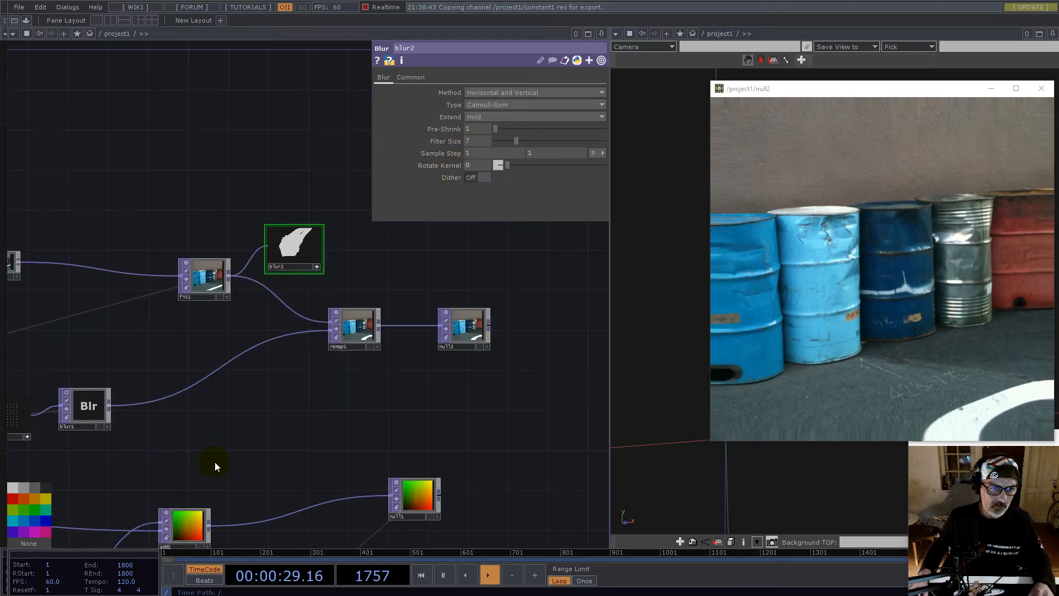
{"action": "left_click_drag", "start_coordinate": [473, 139], "coordinate": [474, 119]}
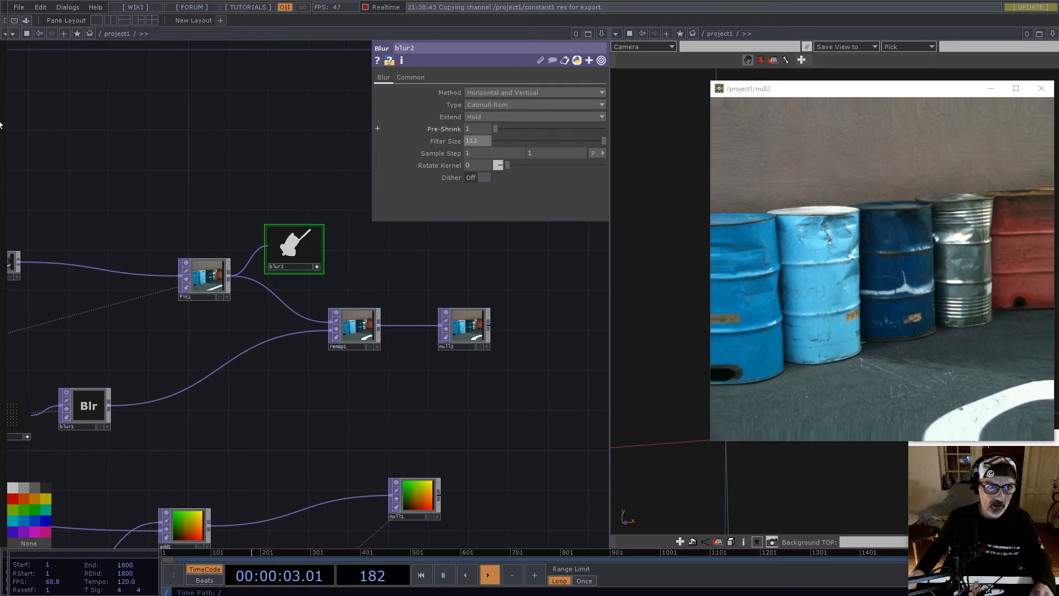
{"action": "scroll", "coordinate": [251, 187], "scroll_direction": "up", "scroll_amount": 5}
{"action": "right_click", "coordinate": [442, 487]}
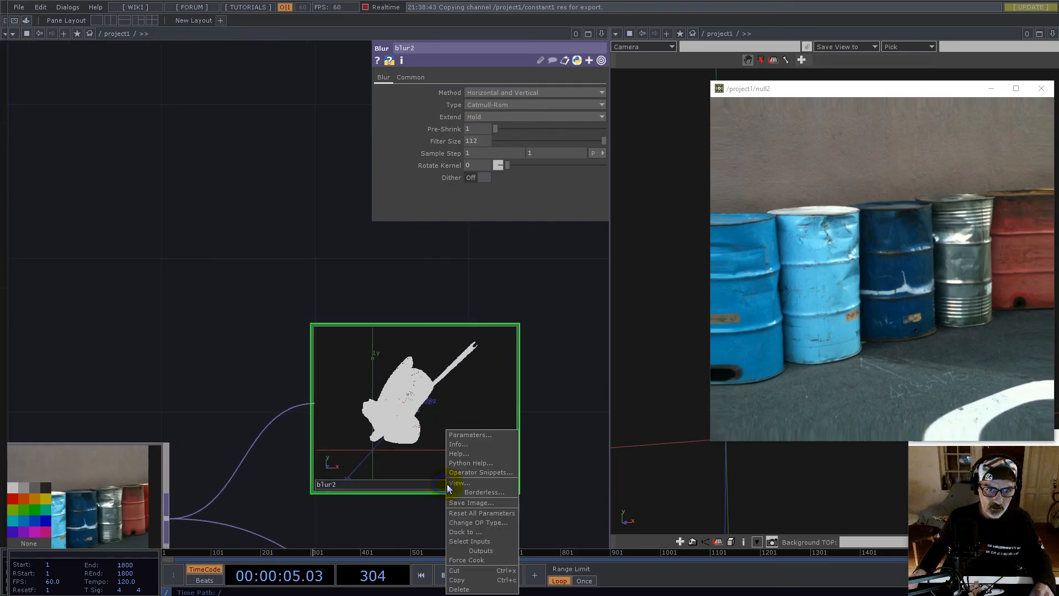
{"action": "left_click", "coordinate": [462, 482]}
{"action": "left_click_drag", "start_coordinate": [353, 390], "coordinate": [185, 167]}
{"action": "left_click_drag", "start_coordinate": [285, 187], "coordinate": [419, 326]}
- Set blur2's Filter Size to 166, return its floating view to the image display and close the window
{"action": "mouse_move", "coordinate": [483, 141]}
{"action": "left_mouse_down"}
{"action": "mouse_move", "coordinate": [910, 138]}
{"action": "mouse_move", "coordinate": [483, 140]}
{"action": "left_mouse_up"}
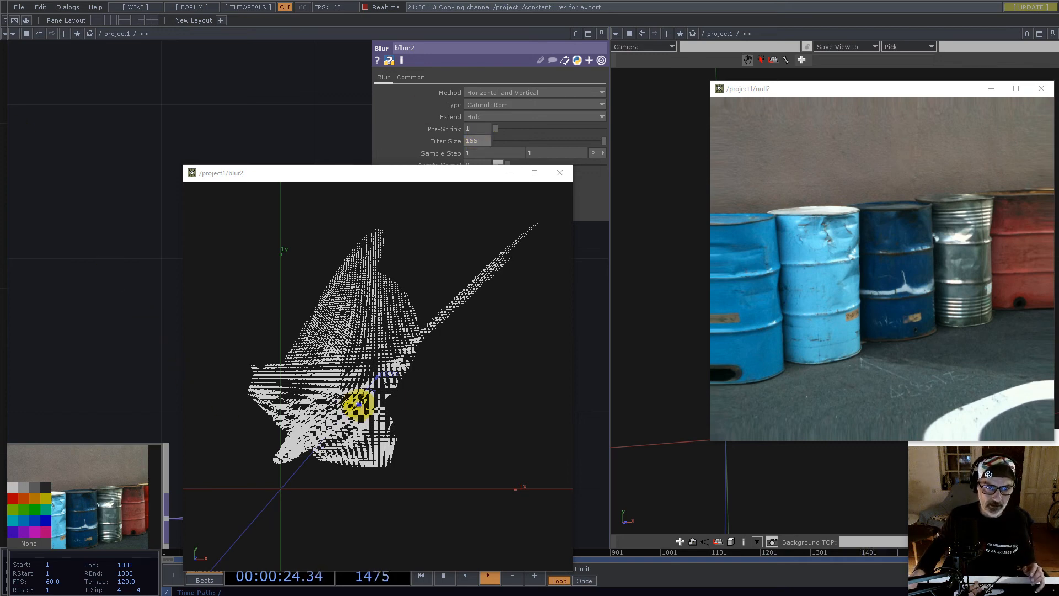
{"action": "right_click", "coordinate": [359, 402]}
{"action": "left_click", "coordinate": [406, 521]}
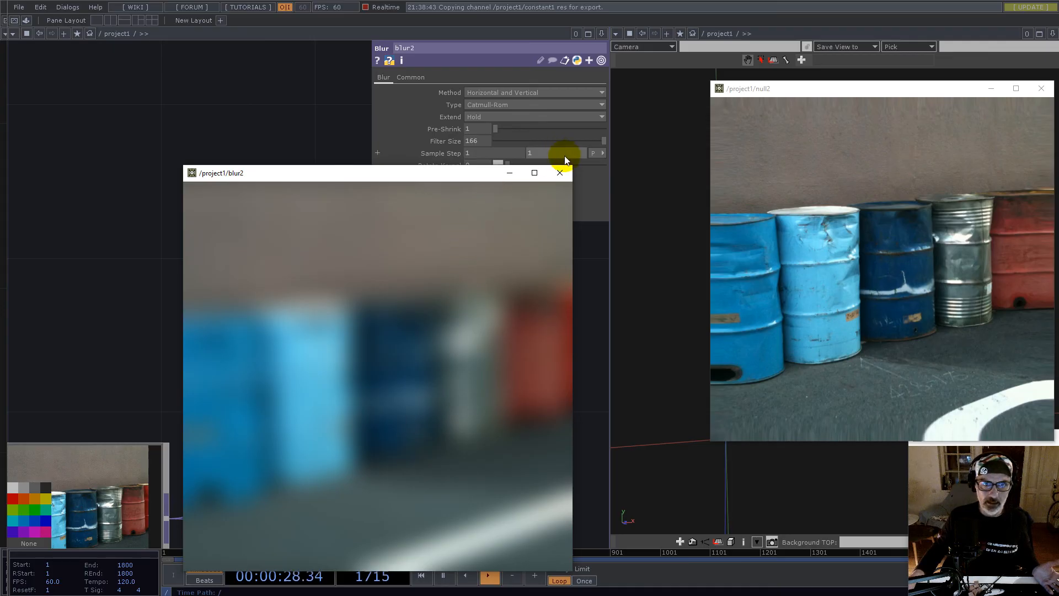
{"action": "left_click", "coordinate": [562, 174]}
- Examine fit2's point grid beside blur1 up close and review the whole network
{"action": "scroll", "coordinate": [331, 315], "scroll_direction": "down", "scroll_amount": 5}
{"action": "scroll", "coordinate": [138, 491], "scroll_direction": "up", "scroll_amount": 10}
{"action": "left_click_drag", "start_coordinate": [47, 441], "coordinate": [332, 397]}
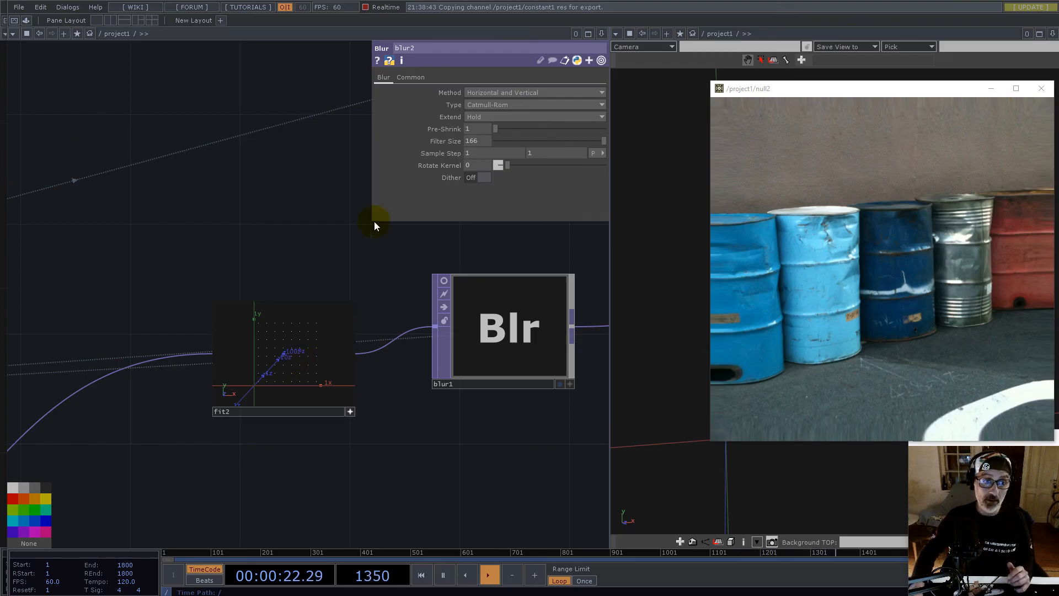
{"action": "scroll", "coordinate": [458, 417], "scroll_direction": "down", "scroll_amount": 5}
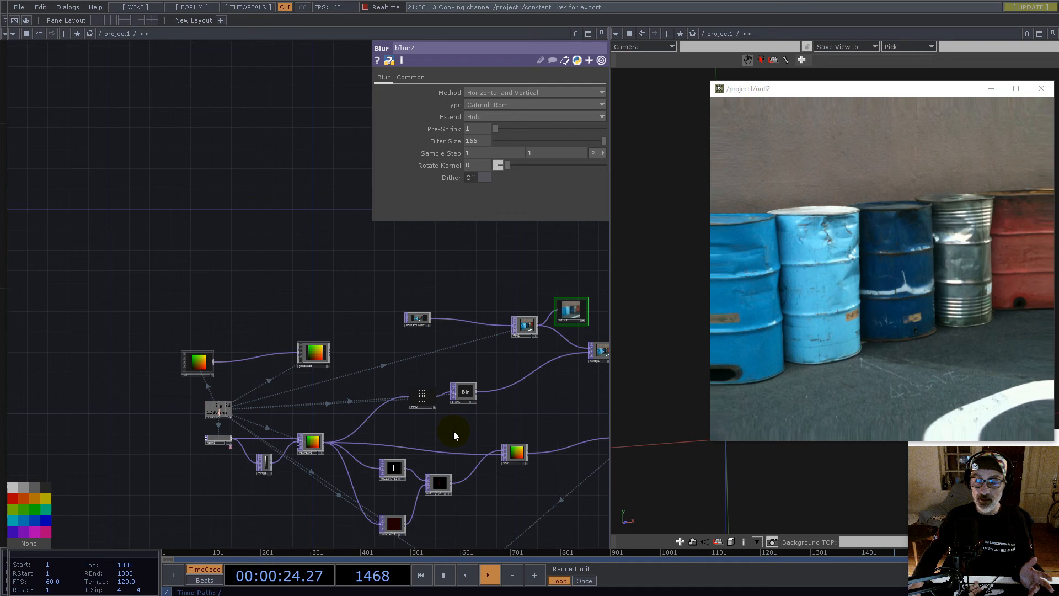
{"action": "left_click_drag", "start_coordinate": [458, 440], "coordinate": [329, 373]}
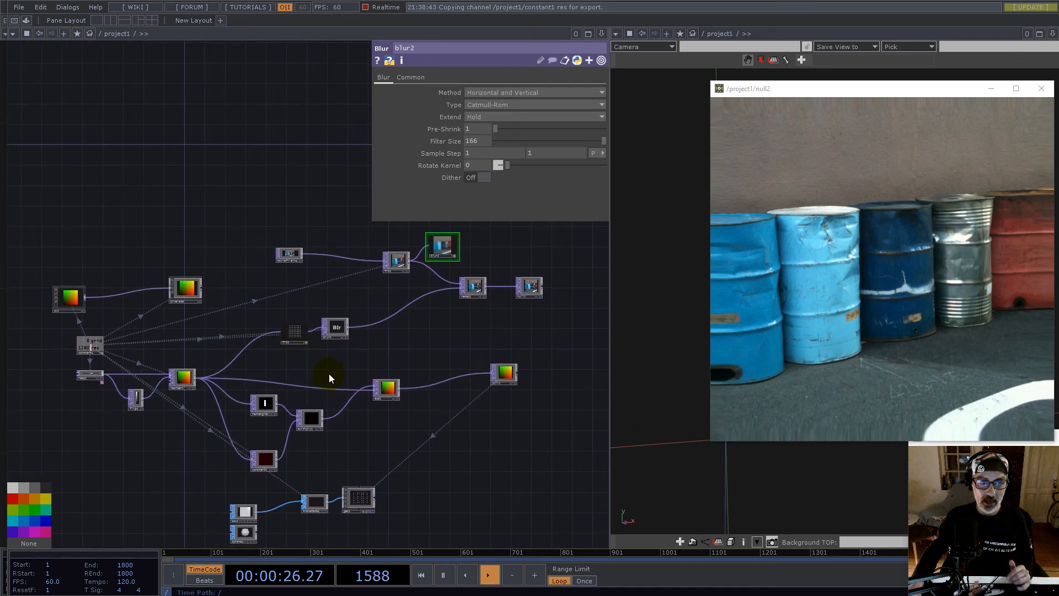